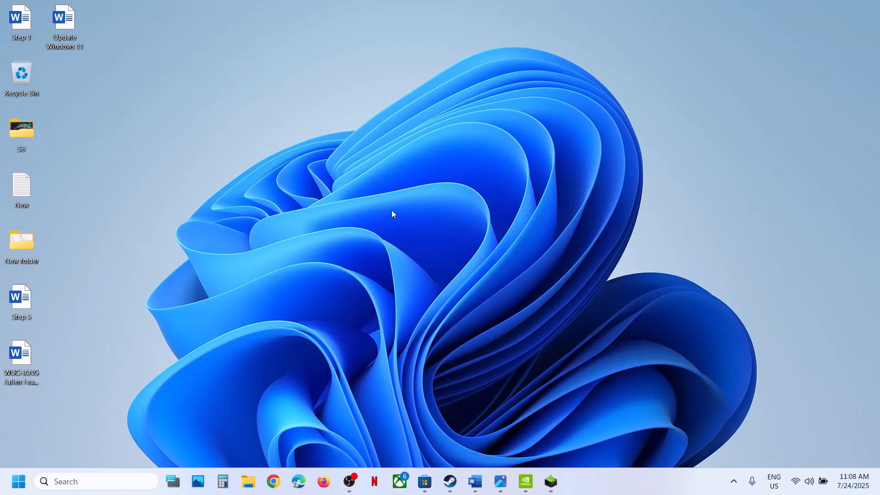
- Open NVIDIA Control Panel from the desktop and show the program-specific settings under Manage 3D Settings
right_click(392, 211)
left_click(457, 372)
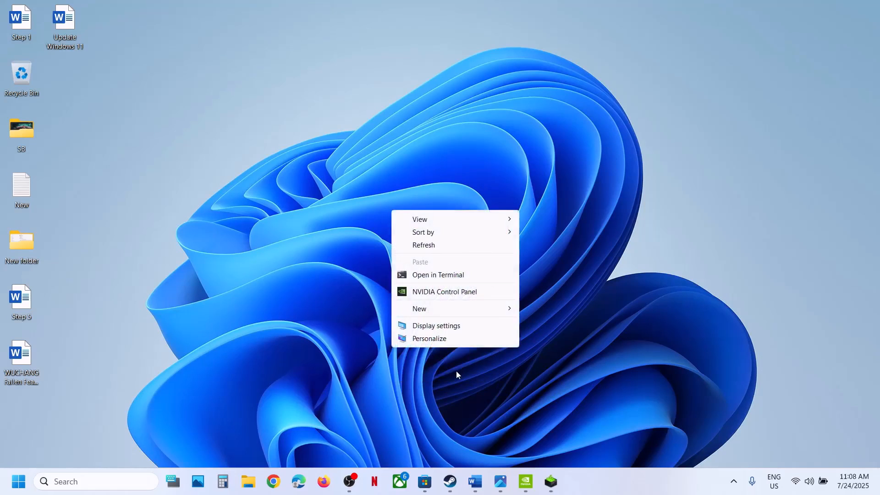
left_click(459, 295)
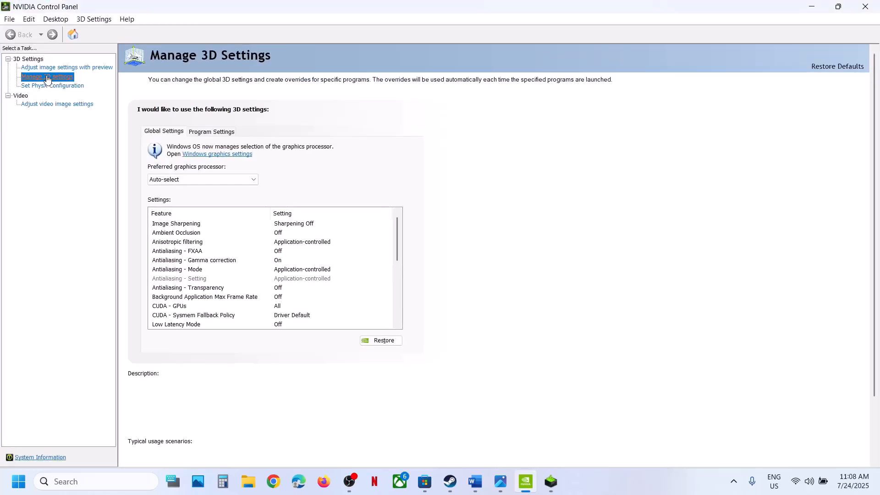
left_click(208, 132)
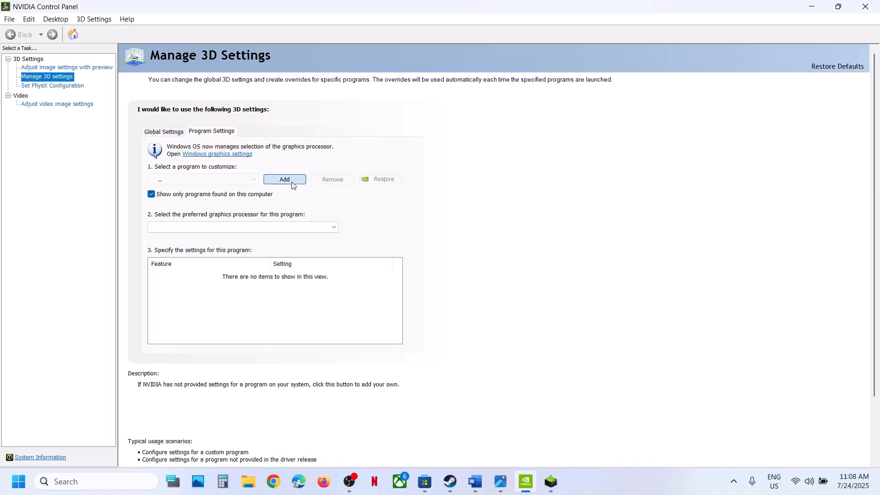
- Start adding a program to customize and browse for its executable in Program Files (x86) on drive C
left_click(291, 183)
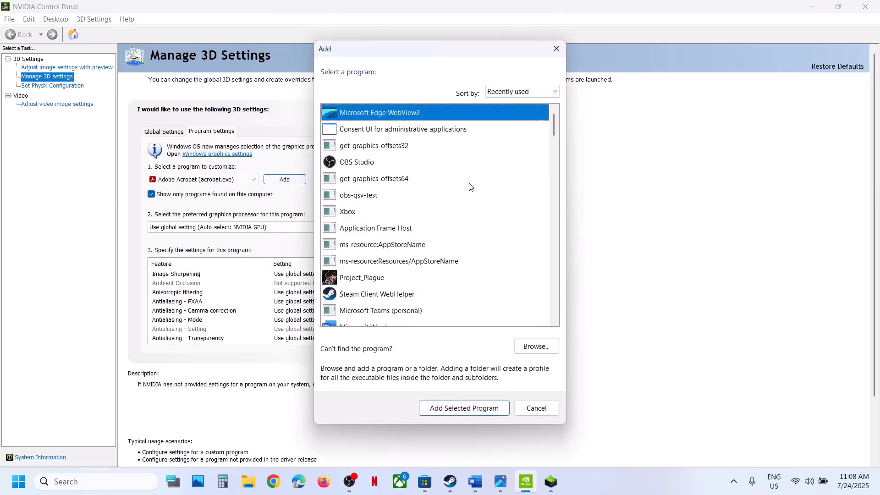
left_click(369, 277)
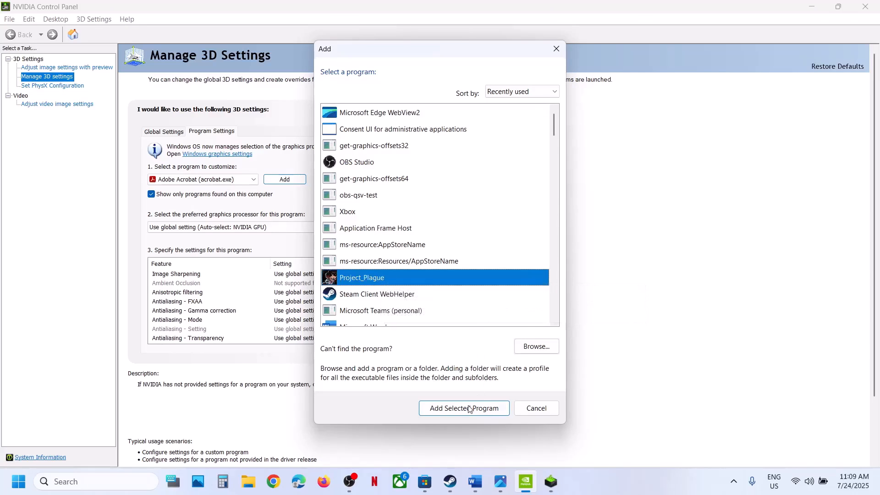
left_click(545, 347)
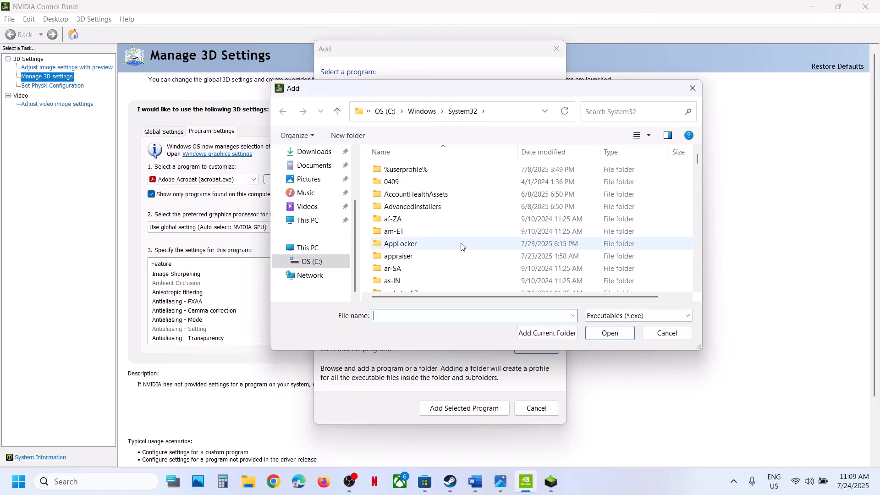
left_click(309, 248)
double_click(454, 188)
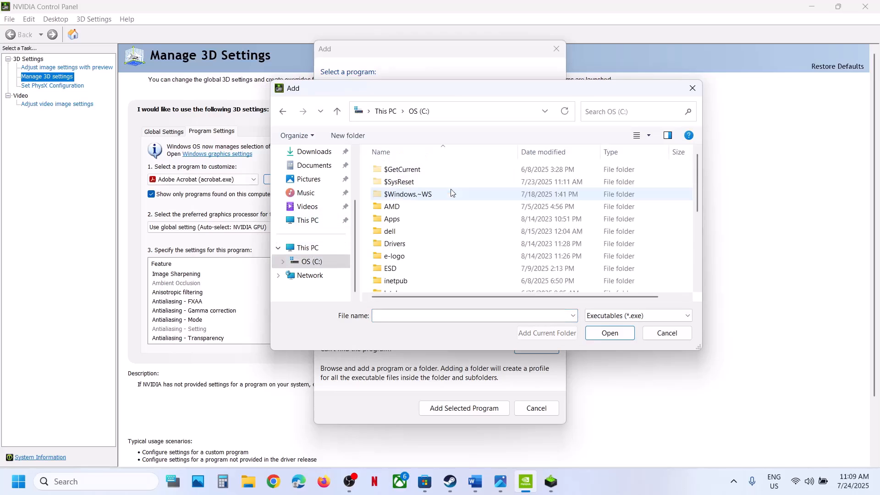
scroll(449, 227, "down", 2)
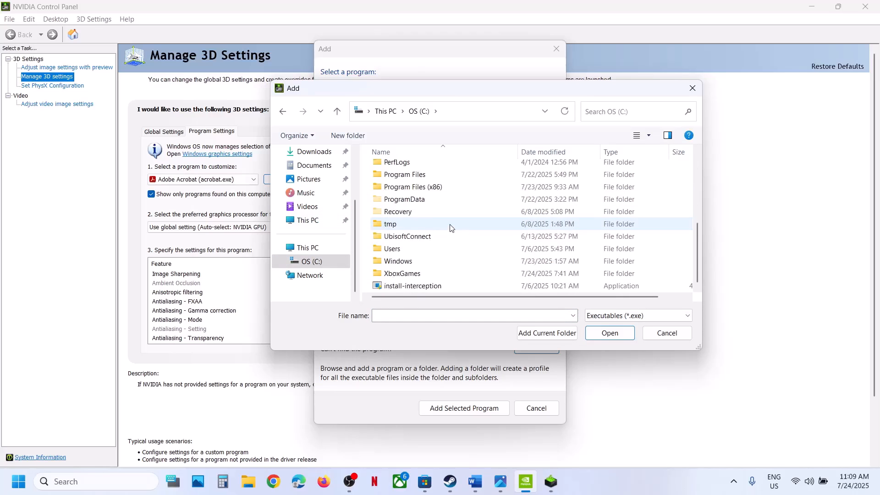
double_click(422, 183)
left_click(413, 218)
scroll(412, 215, "down", 8)
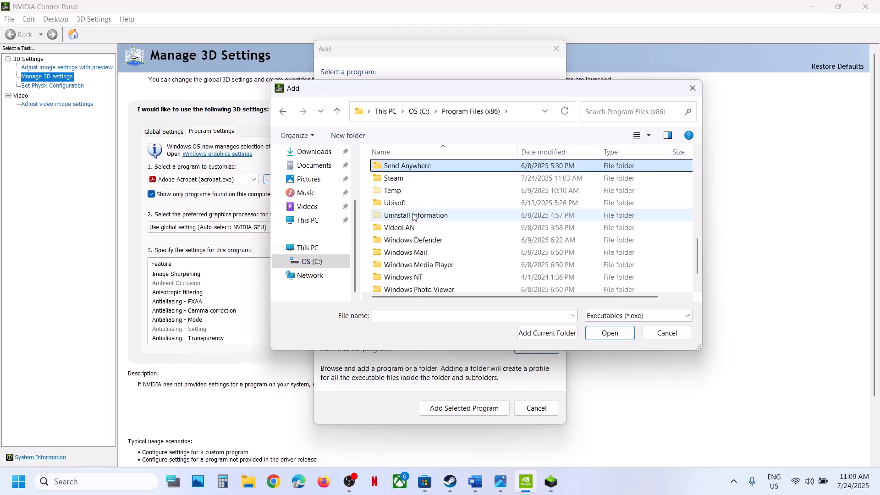
- Go to the Steam\steamapps\common folder in the file browser
left_click(399, 182)
double_click(399, 183)
left_click(411, 228)
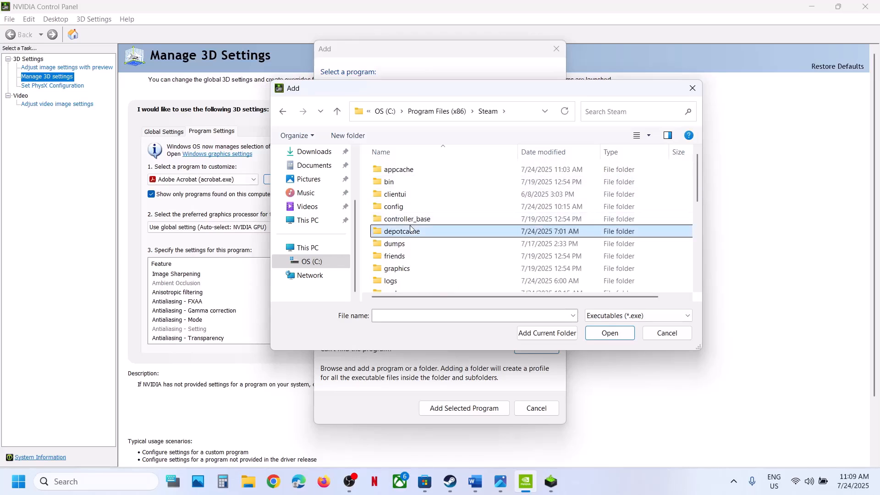
key("s")
double_click(411, 179)
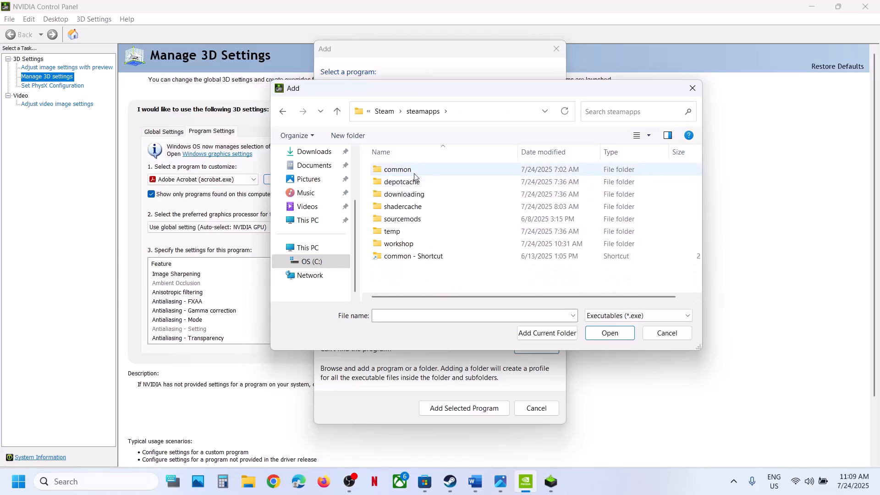
double_click(413, 175)
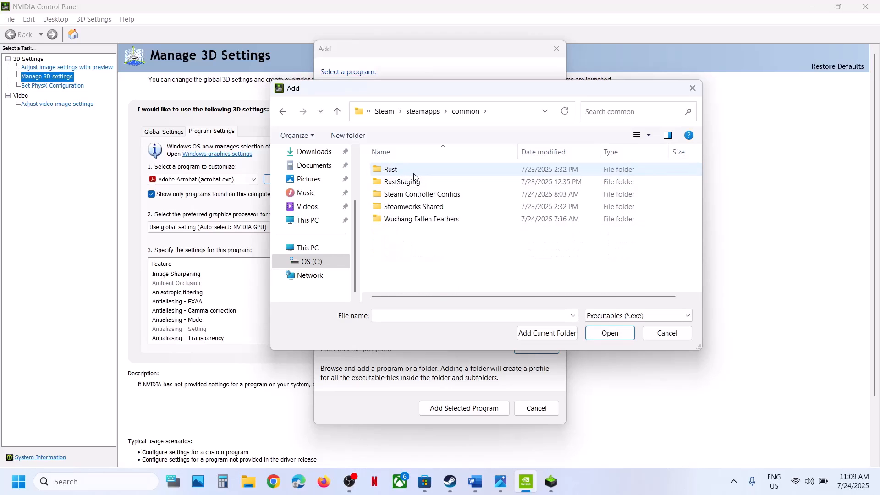
- Add Project_Plague-Win64-Shipping from Wuchang Fallen Feathers\Project_Plague\Binaries\Win64 as the program to customize
double_click(422, 220)
left_click(406, 196)
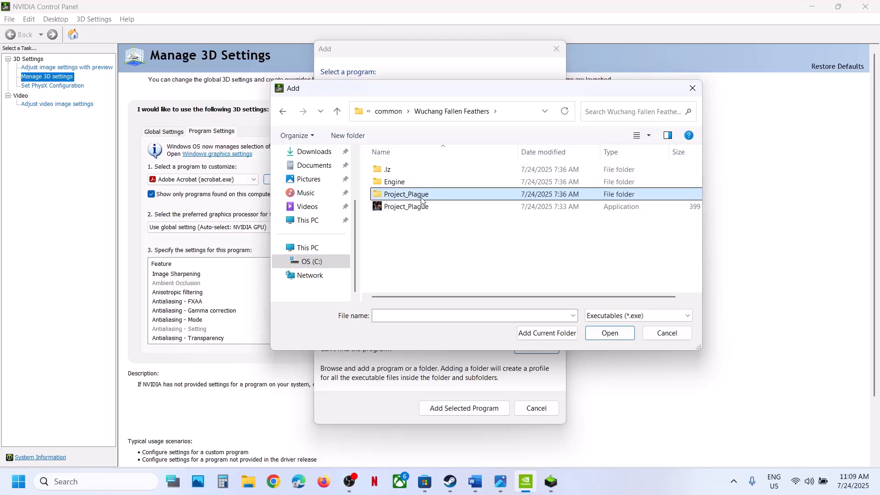
double_click(423, 198)
double_click(404, 170)
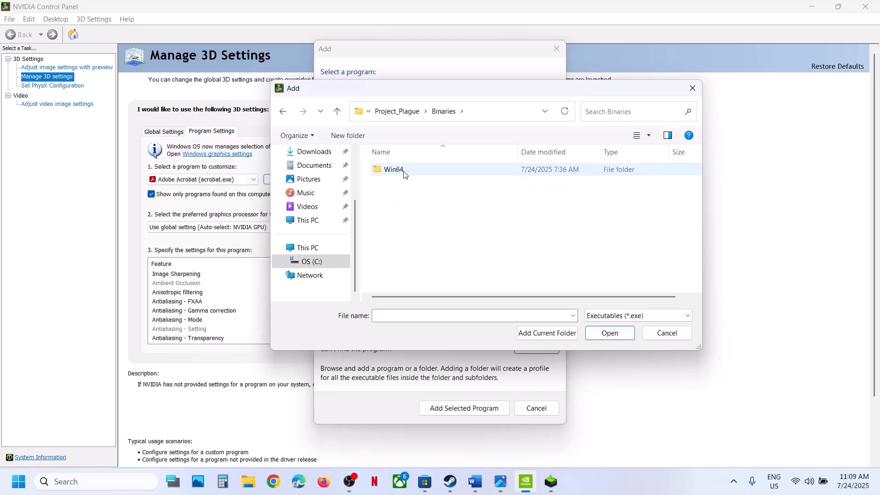
double_click(403, 171)
left_click(442, 195)
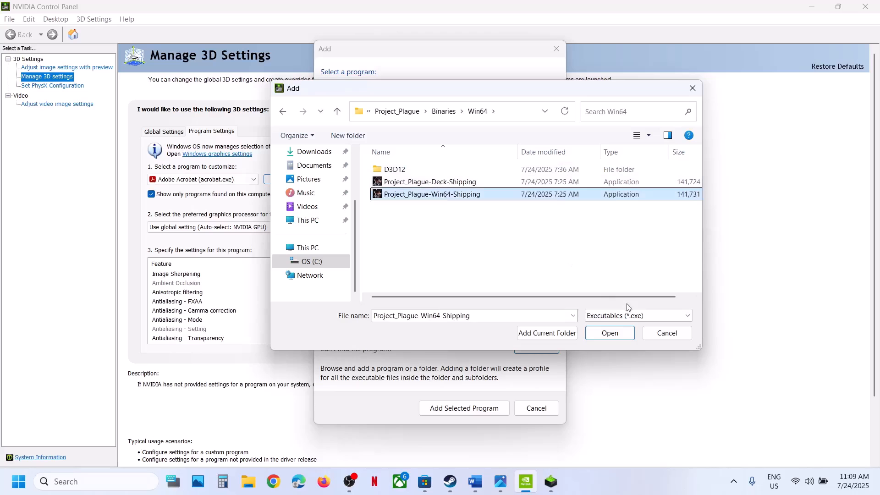
left_click(609, 334)
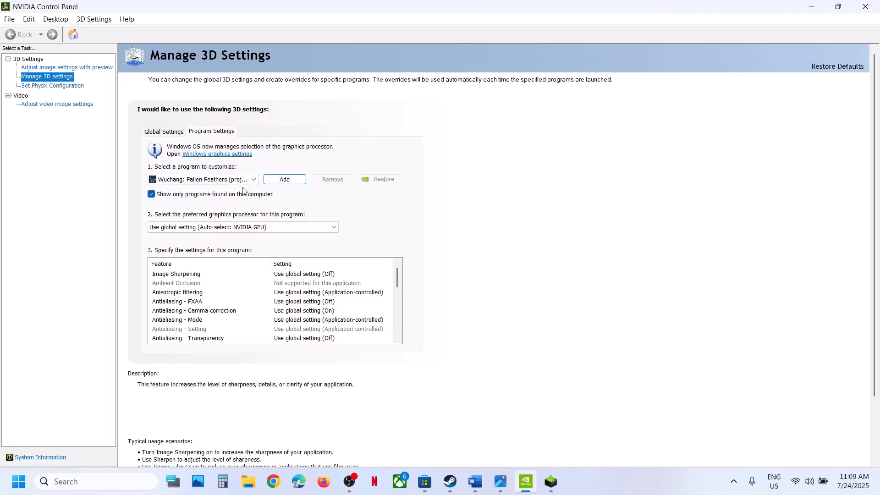
- Set the game's preferred graphics processor to High-performance NVIDIA processor and apply the change
left_click(248, 232)
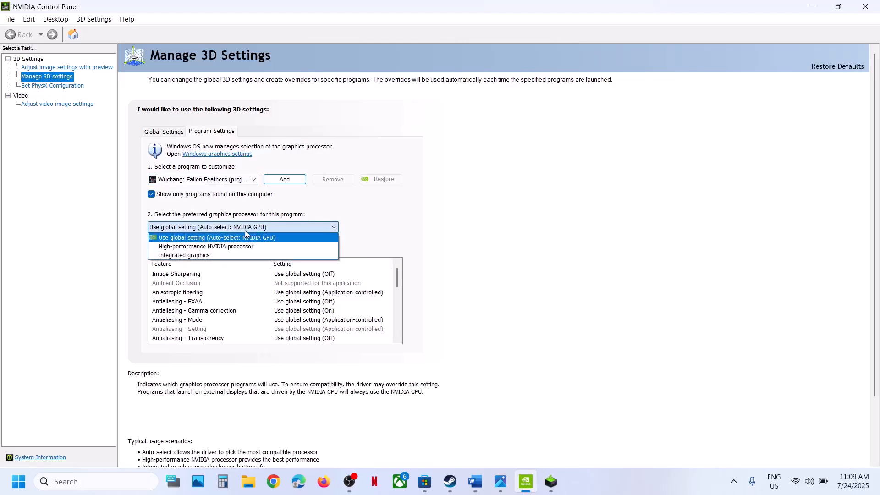
left_click(228, 246)
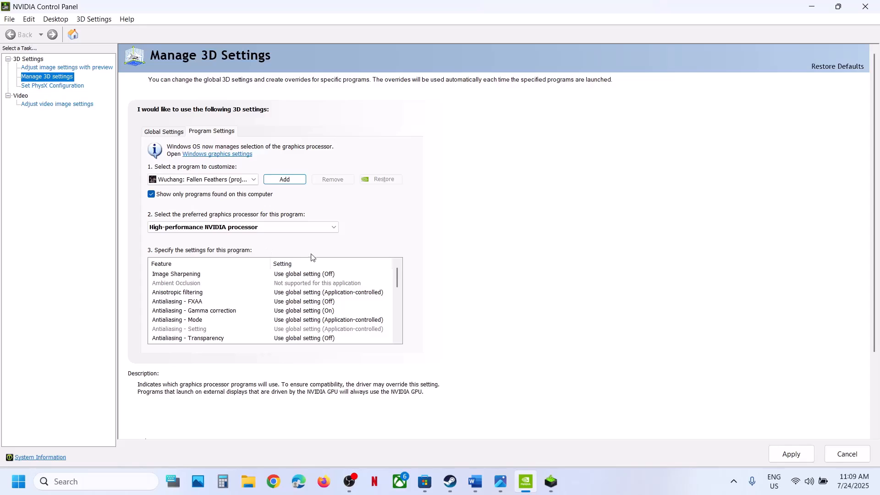
left_click(791, 454)
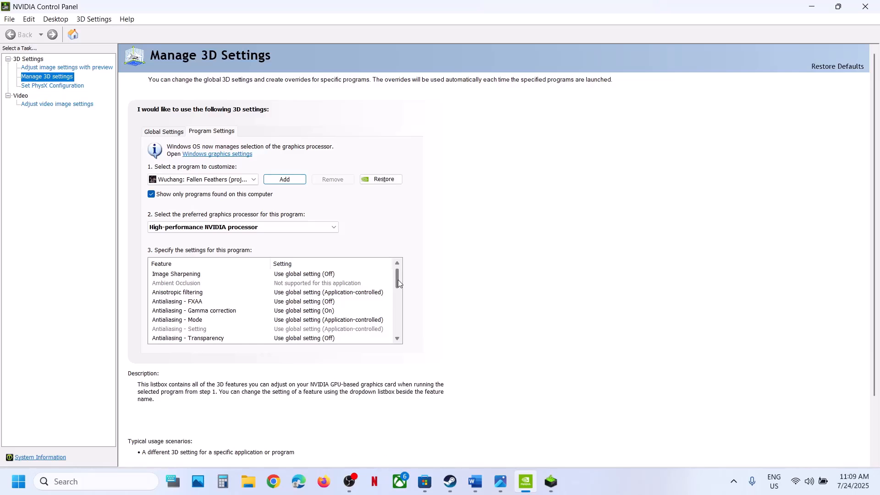
- Review the Vertical sync options for Wuchang: Fallen Feathers without picking one, and close NVIDIA Control Panel
scroll(397, 279, "down", 1)
left_click(248, 328)
key("v")
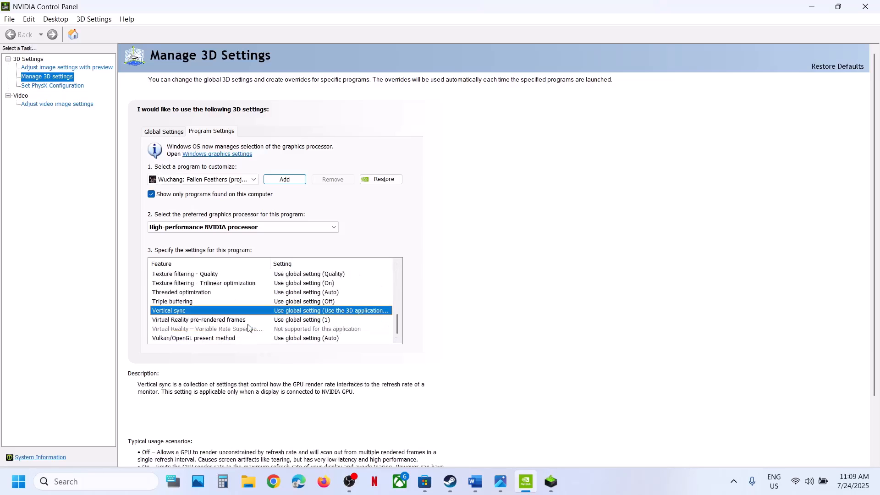
left_click(320, 310)
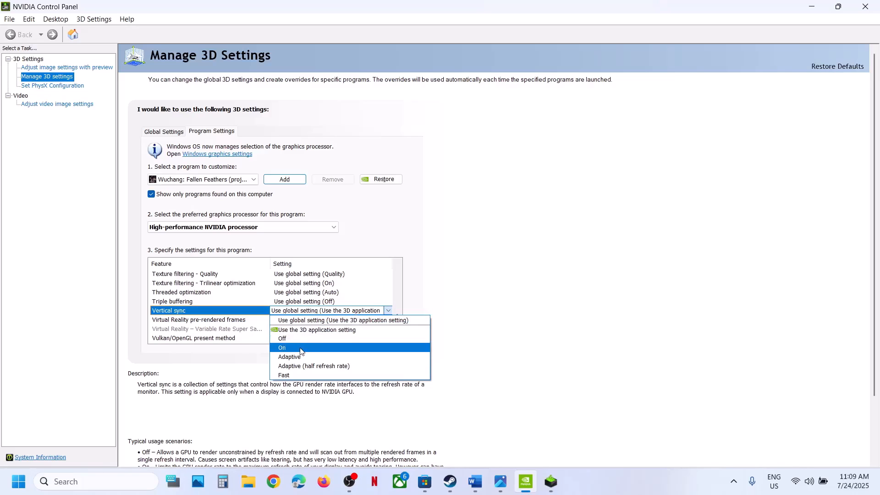
left_click(497, 292)
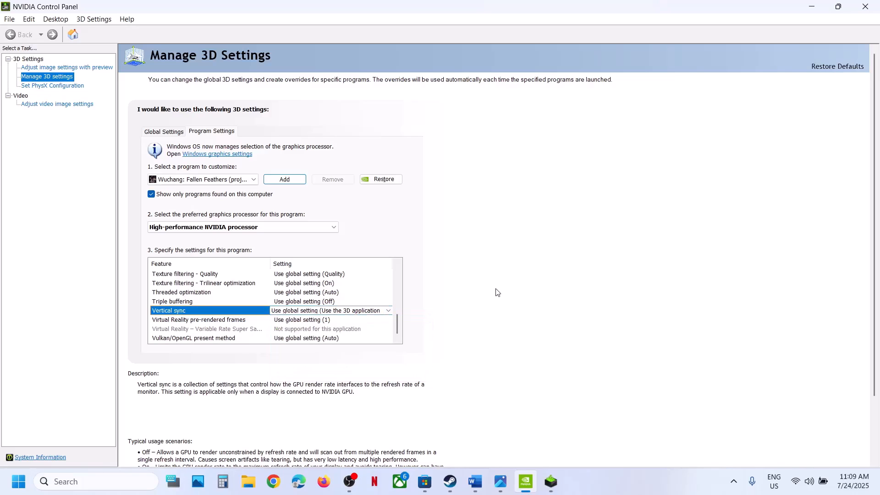
left_click(873, 9)
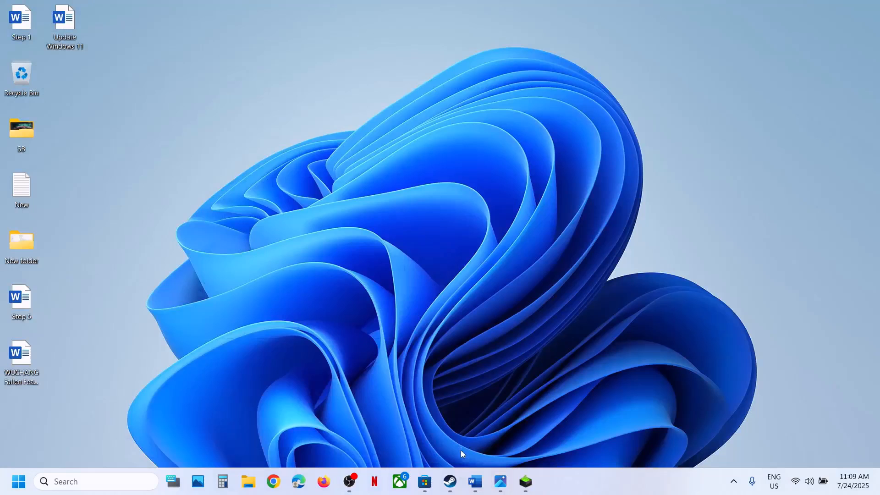
- Search Windows for "graphics" and open the Graphics settings page
left_click(86, 490)
type("g")
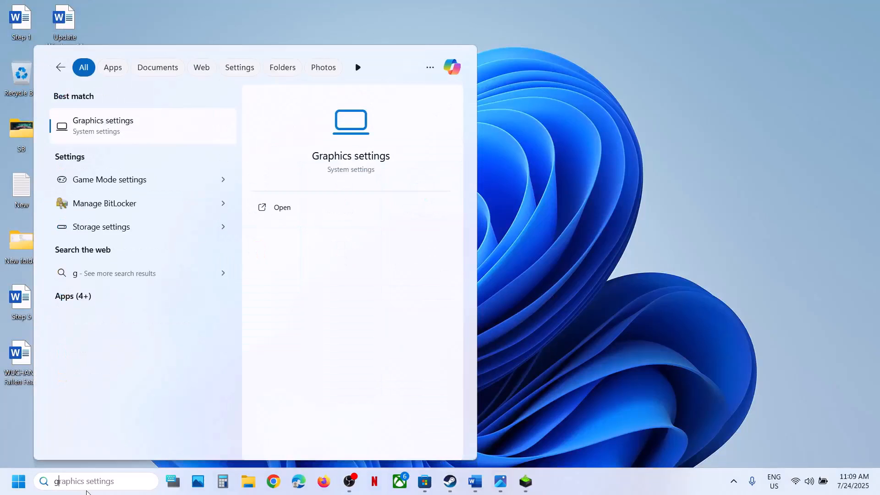
type("raphics")
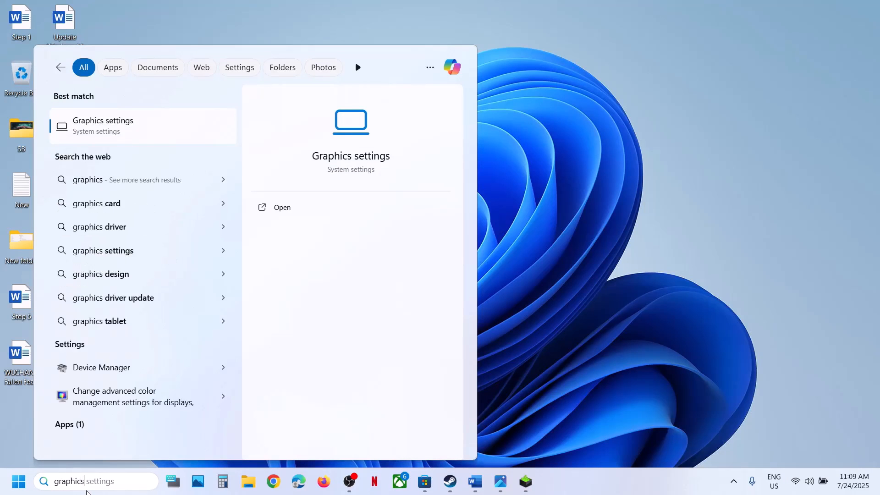
key("Return")
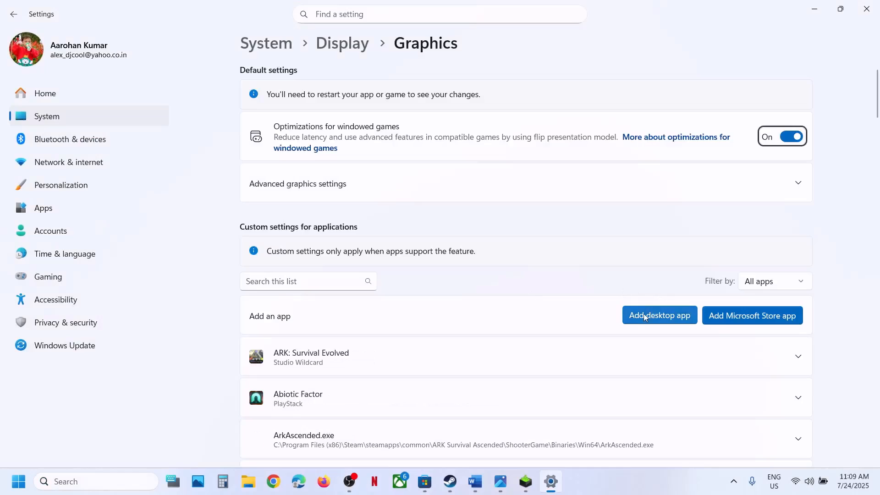
- Add the desktop app Project_Plague-Win64-Shipping from steamapps\common\Wuchang Fallen Feathers\Project_Plague\Binaries\Win64 to the custom graphics settings
left_click(643, 313)
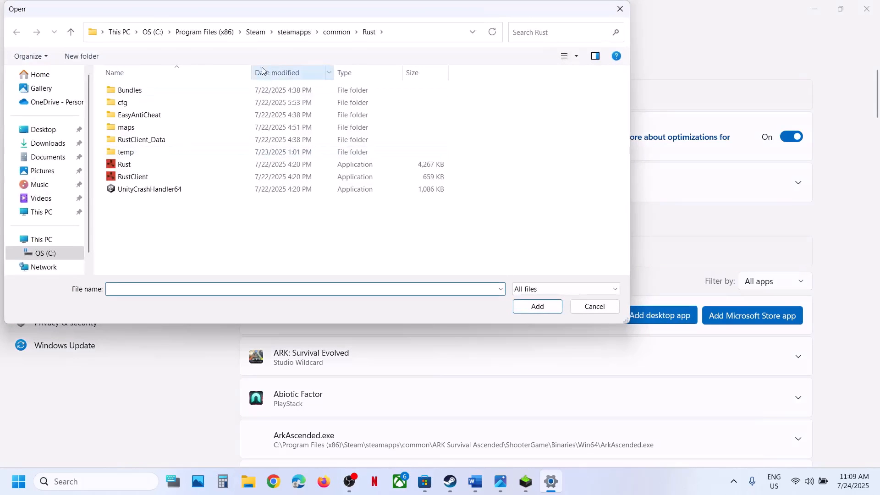
left_click(295, 36)
left_click(137, 90)
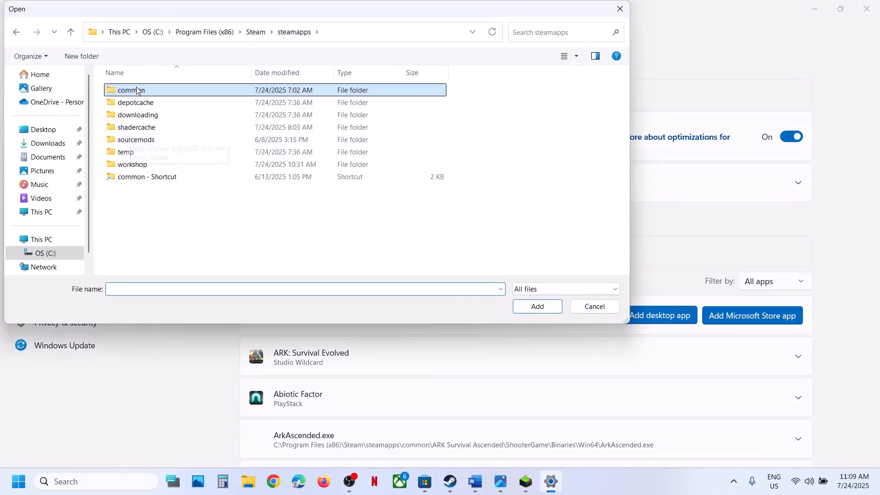
double_click(136, 90)
double_click(174, 142)
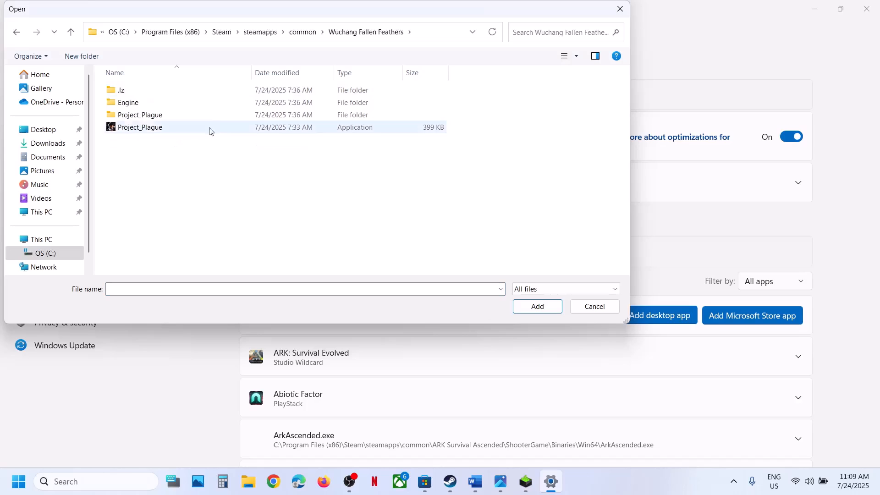
double_click(137, 115)
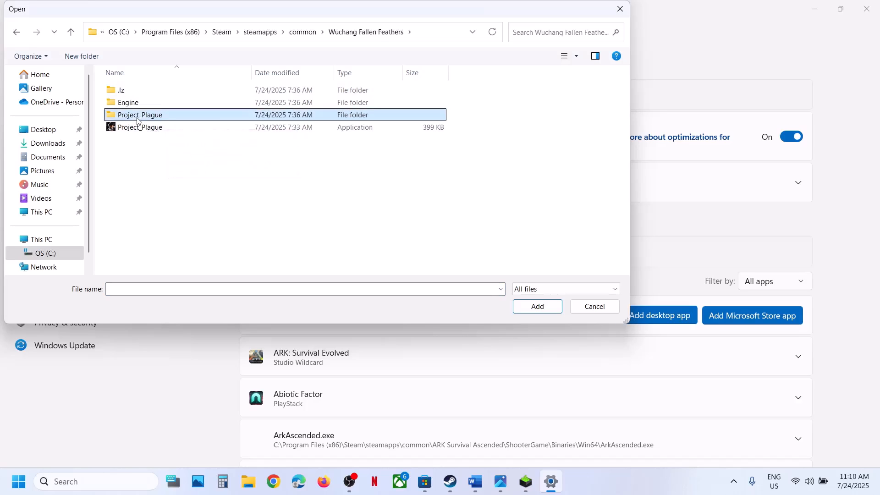
double_click(132, 90)
double_click(133, 91)
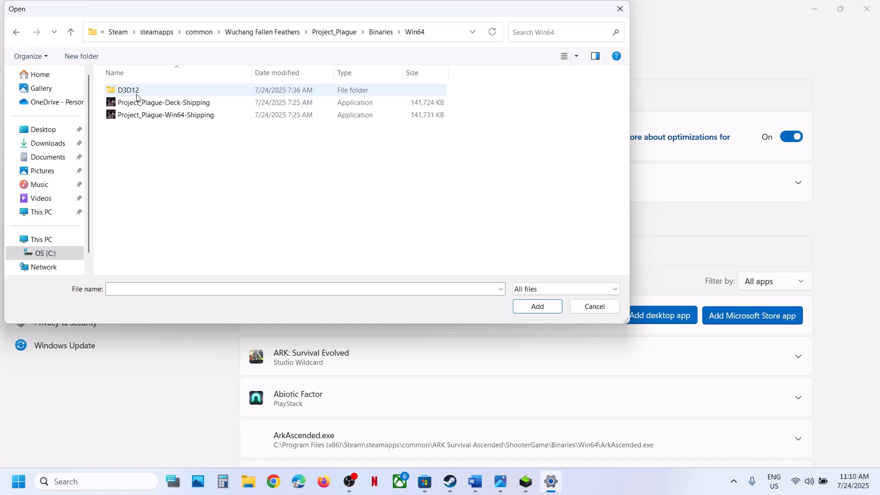
left_click(155, 116)
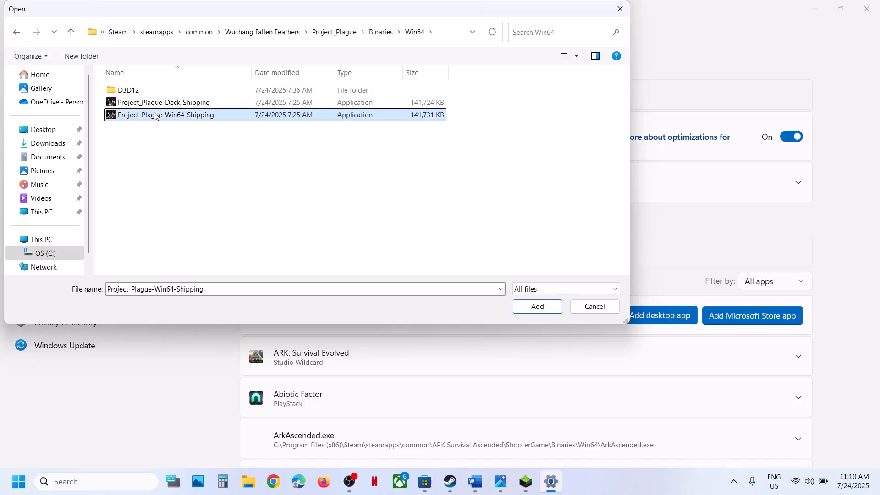
left_click(537, 306)
- Set the GPU preference of the Project_Plague entry to High Performance (NVIDIA GeForce RTX 3050 Laptop GPU)
scroll(440, 317, "down", 10)
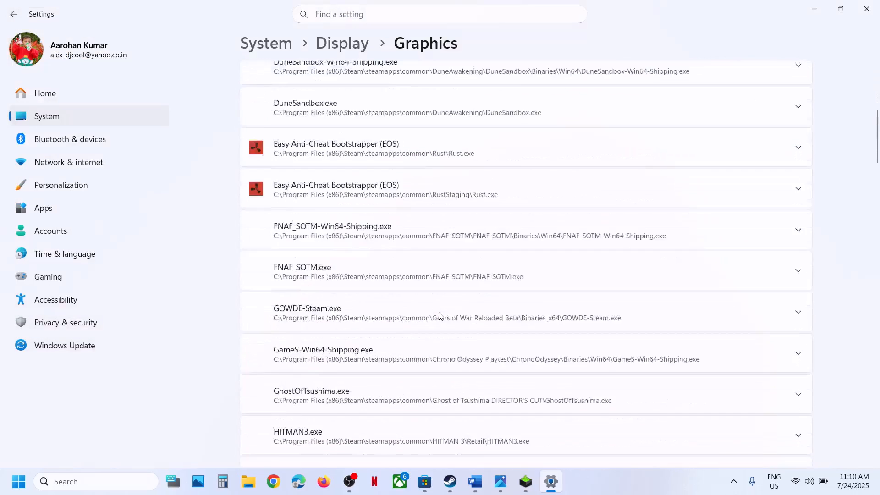
scroll(439, 316, "down", 10)
scroll(439, 315, "up", 9)
scroll(439, 315, "down", 3)
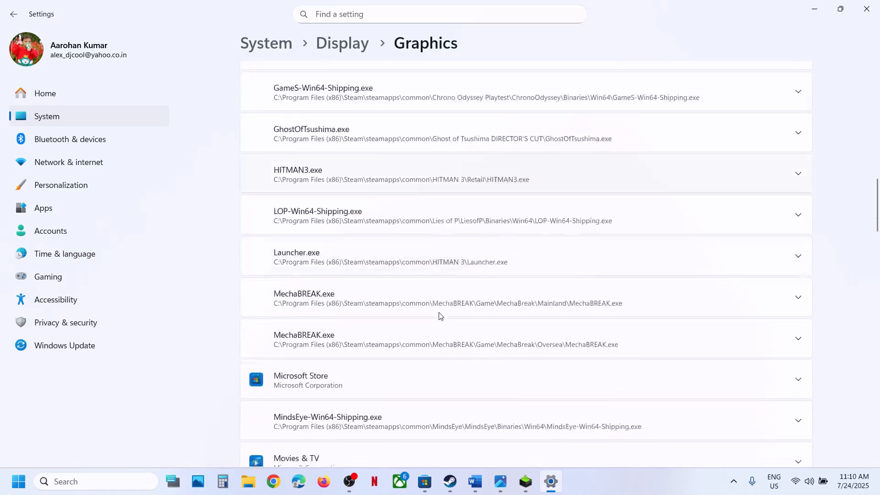
scroll(439, 315, "down", 12)
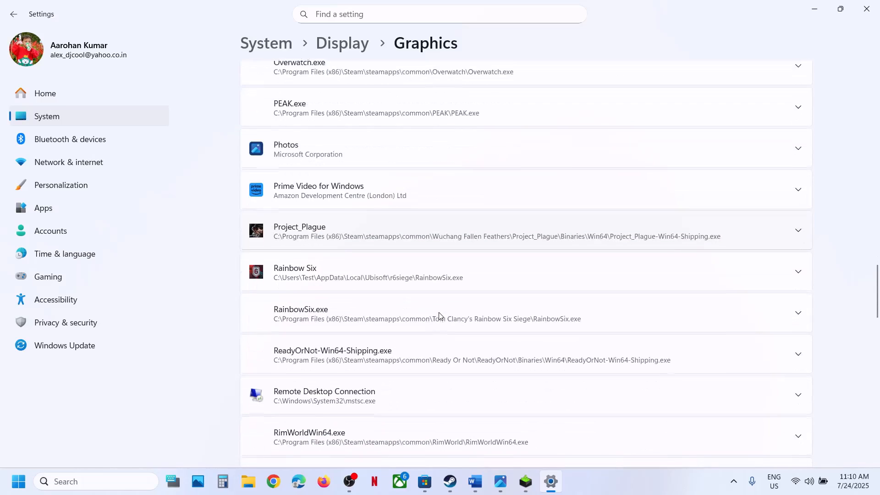
scroll(438, 315, "down", 2)
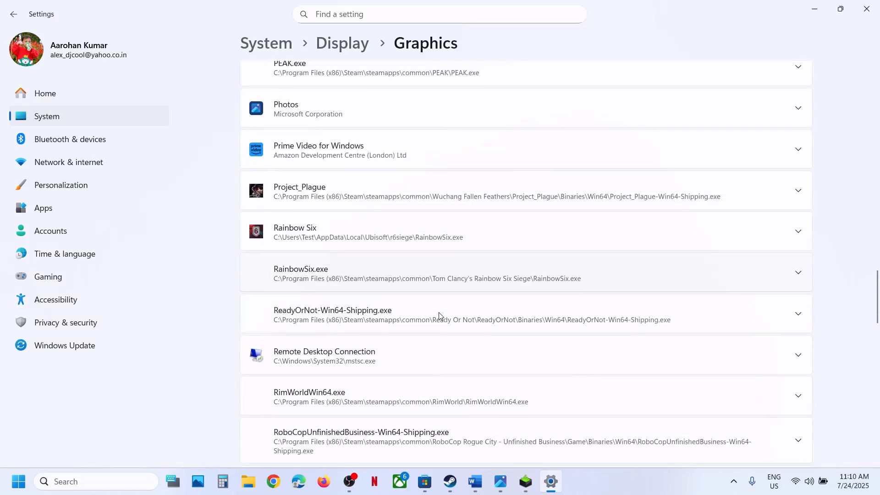
left_click(440, 196)
scroll(619, 281, "up", 2)
left_click(716, 265)
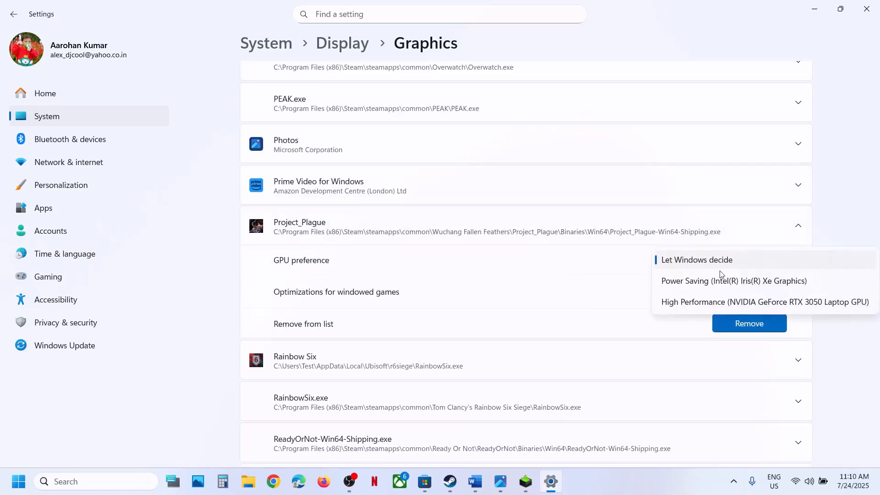
left_click(723, 304)
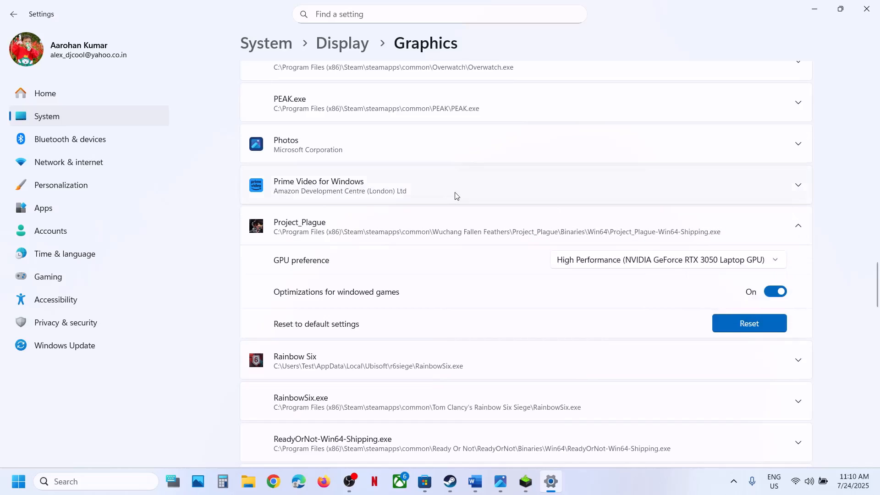
- Add the desktop app Project_Plague from the main steamapps\common\Wuchang Fallen Feathers folder to the custom graphics settings
scroll(455, 195, "up", 20)
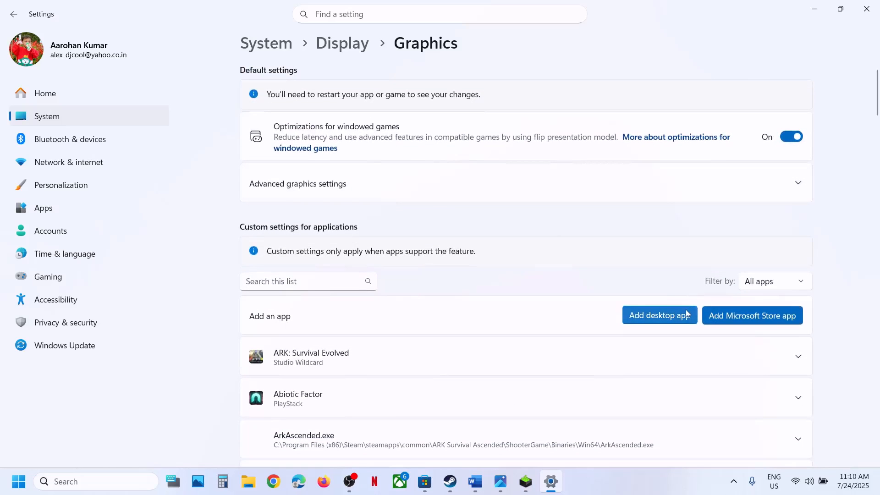
left_click(683, 314)
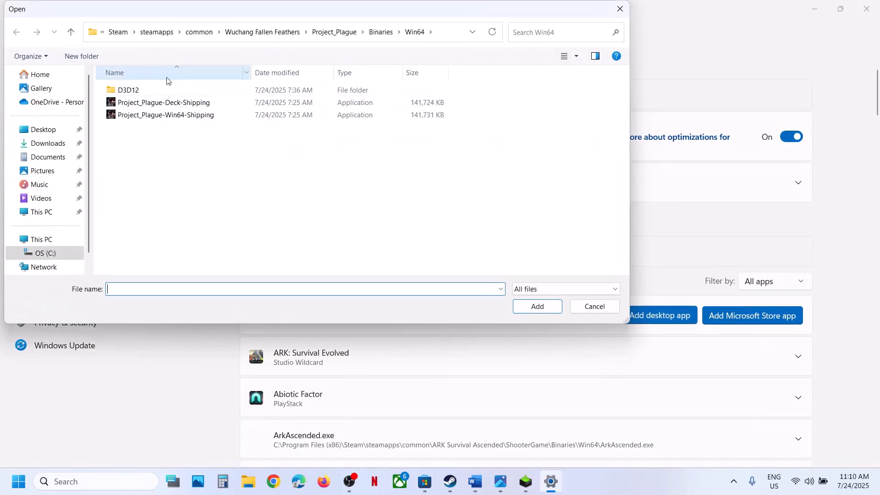
left_click(69, 33)
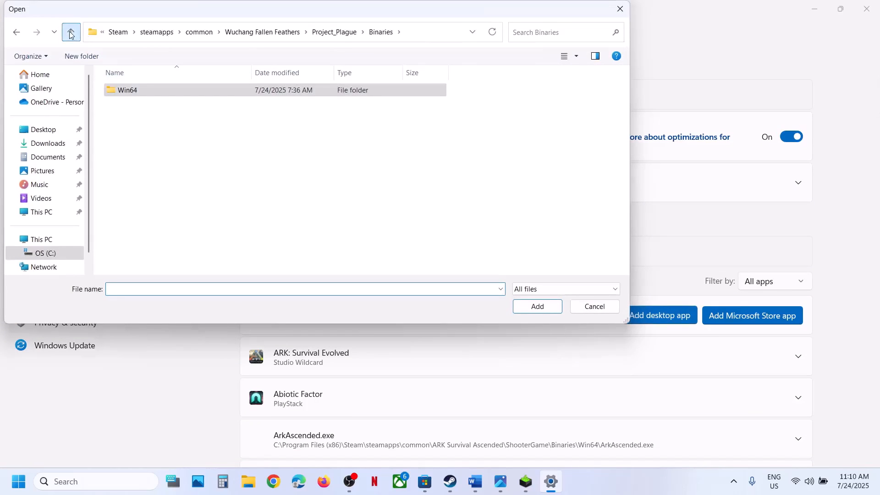
left_click(70, 32)
left_click(71, 33)
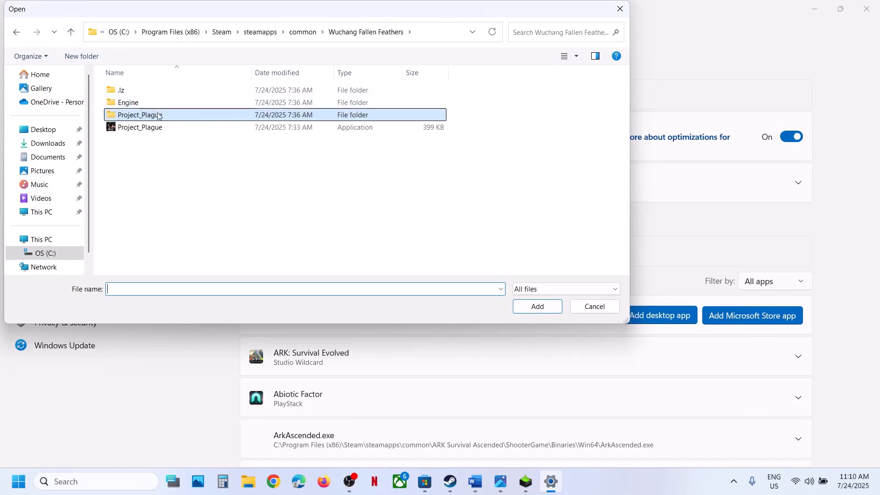
left_click(151, 127)
left_click(532, 306)
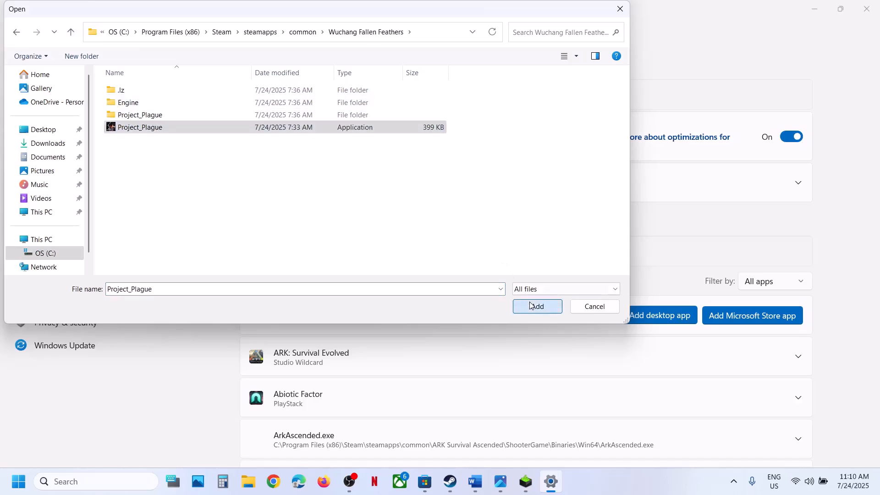
- Set the GPU preference of the BootstrapPackagedGame entry for Project_Plague.exe to High Performance (NVIDIA GeForce RTX 3050 Laptop GPU) and close Settings
scroll(477, 318, "down", 4)
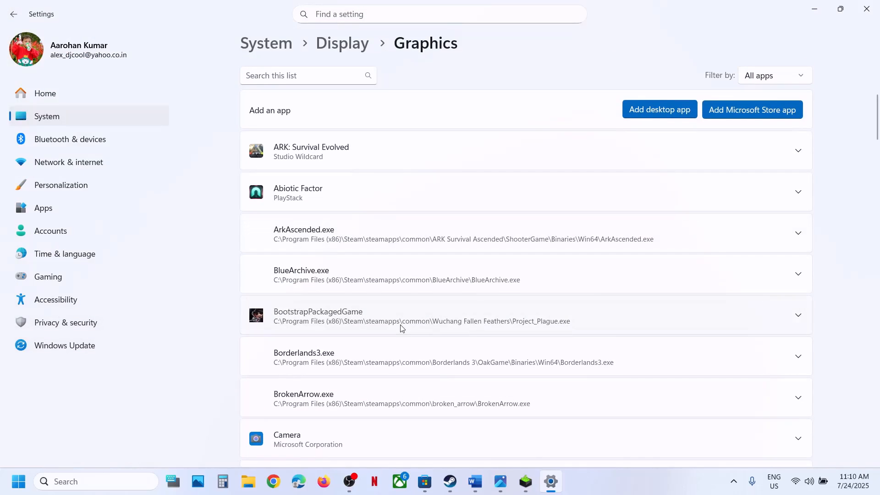
left_click(402, 328)
scroll(573, 321, "down", 1)
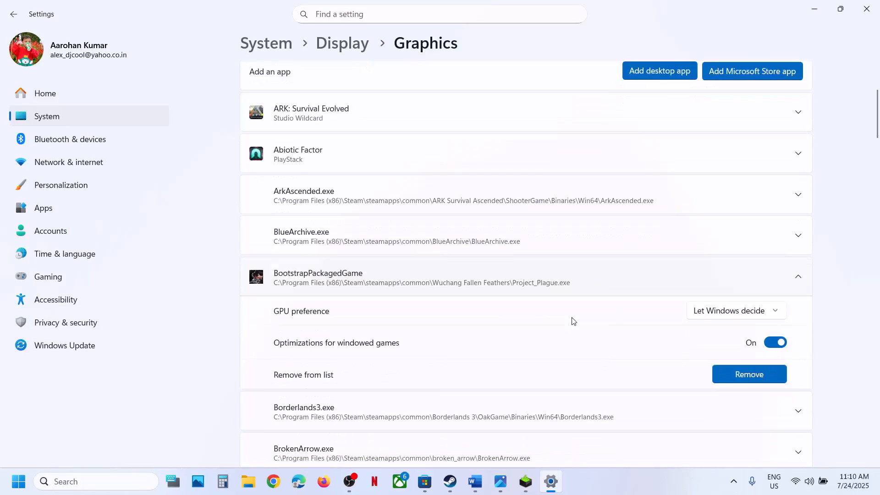
left_click(718, 313)
left_click(742, 352)
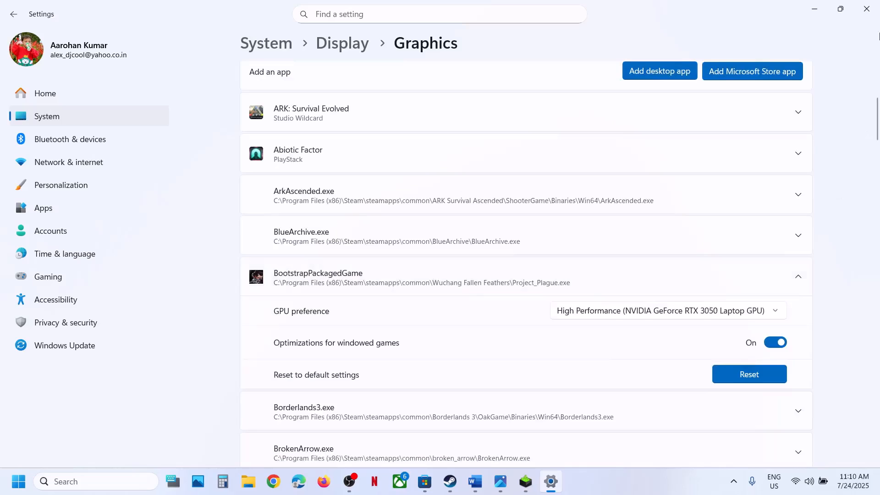
left_click(866, 9)
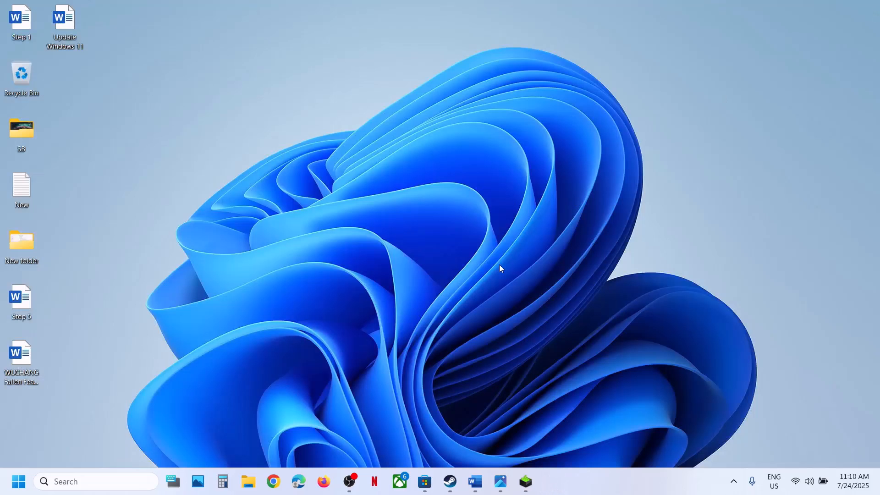
- Switch to the WUCHANG Fallen Feathers Word document and read the Step 2 note on connecting the display cable
left_click(452, 476)
left_click(475, 481)
scroll(348, 258, "down", 1)
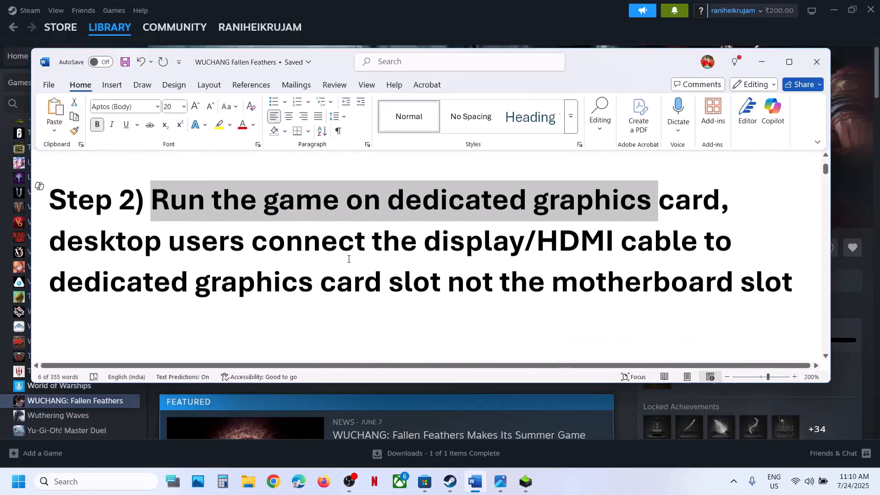
left_click_drag(139, 244, 576, 280)
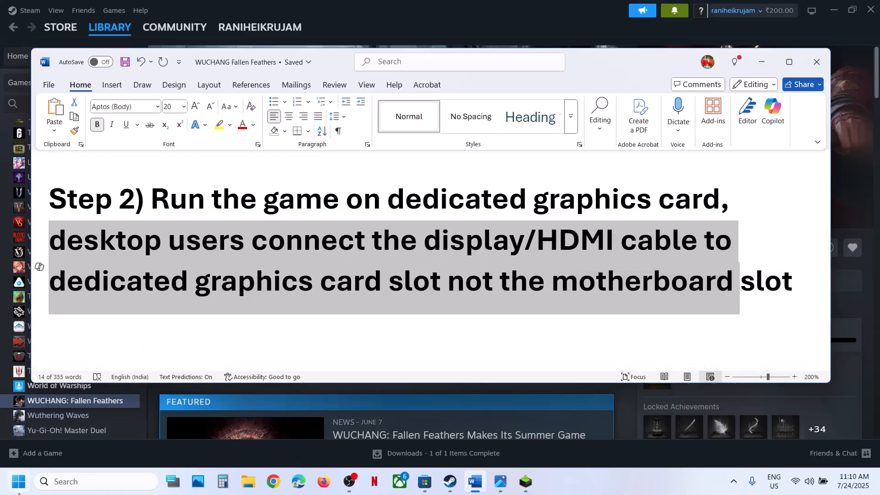
- Open Device Manager, check the dedicated graphics card under Display adapters, and close Device Manager
key("super+x")
left_click(46, 230)
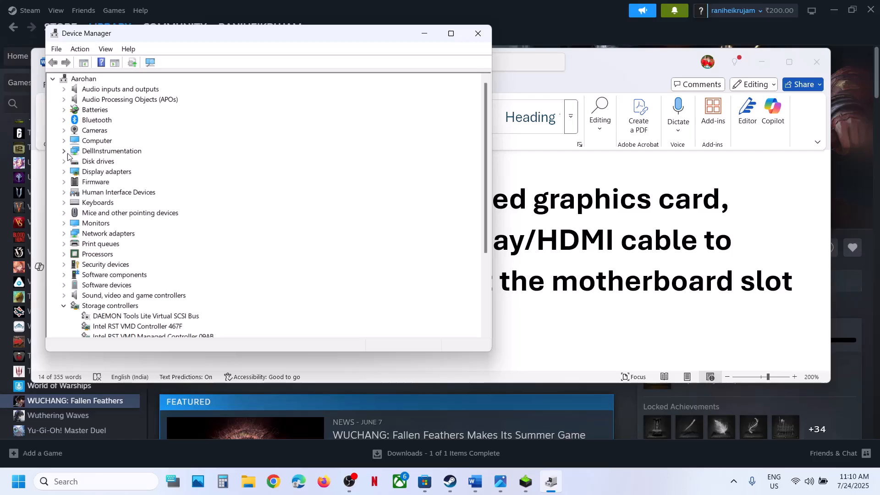
left_click(64, 172)
left_click(189, 192)
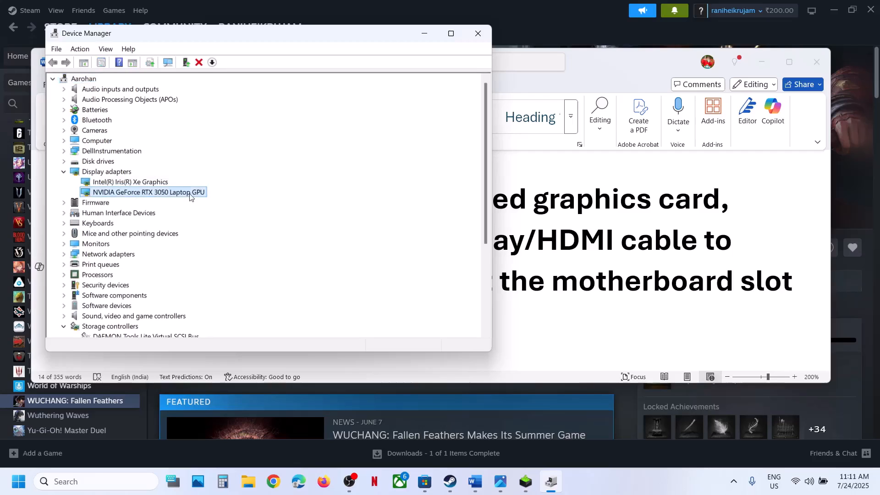
left_click(478, 34)
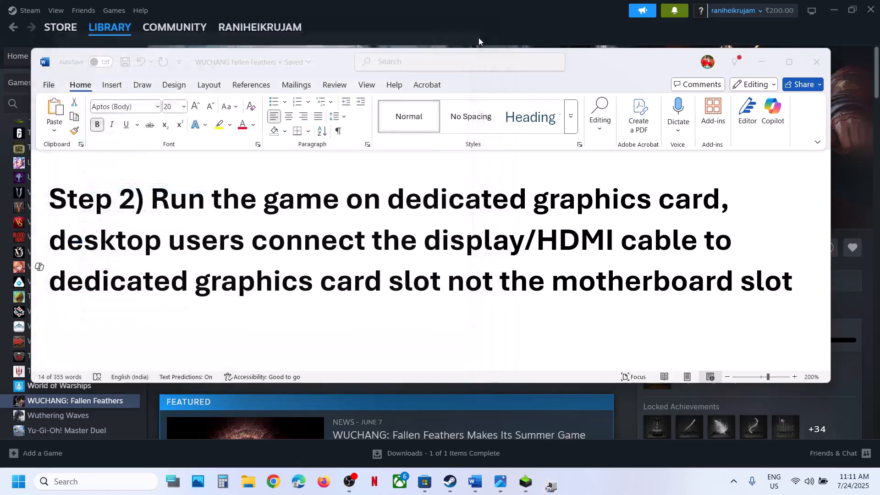
- Read the Step 3 instruction about the sl.pcl.dll file in the Word document, and minimize the document
scroll(375, 271, "down", 3)
left_click(315, 272)
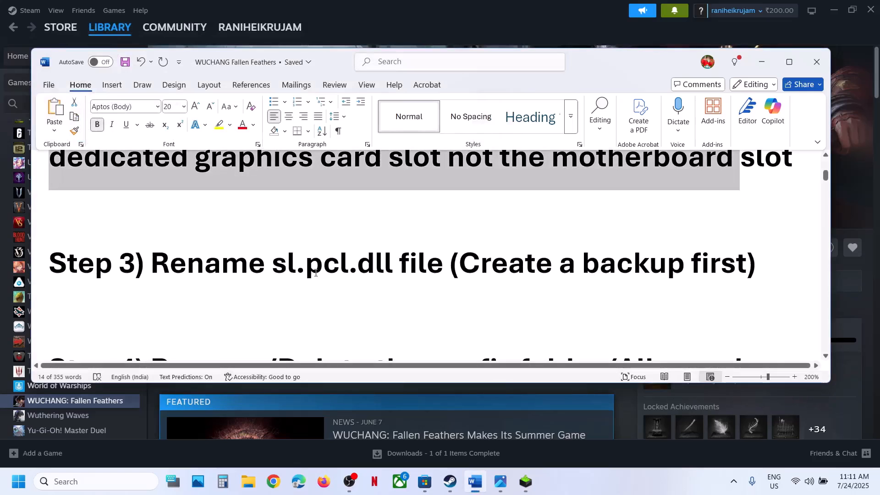
left_click_drag(273, 263, 397, 267)
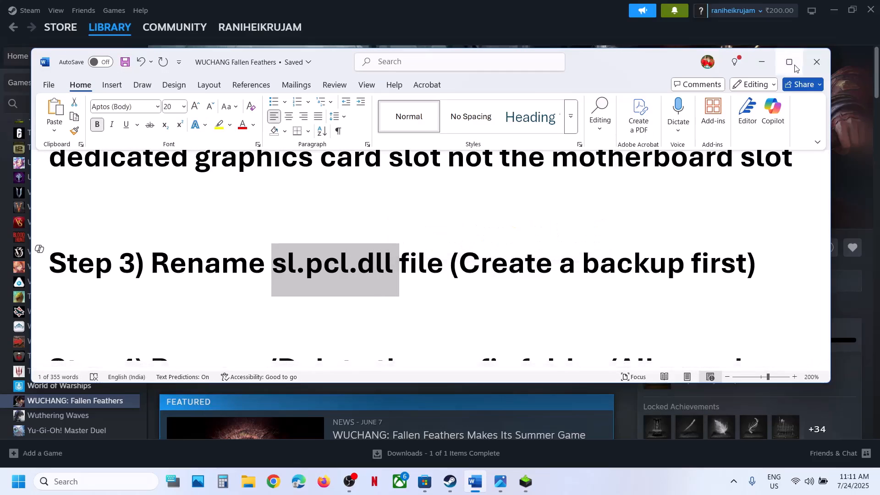
left_click(762, 63)
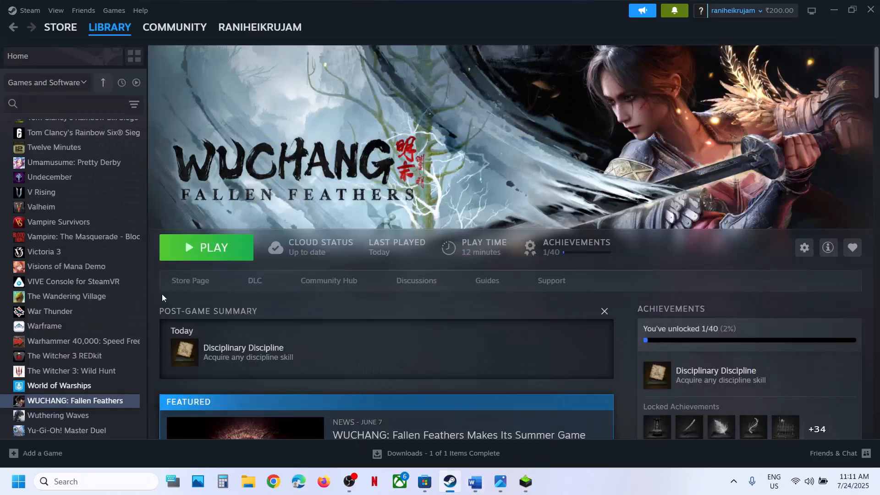
- Open the local files folder of WUCHANG: Fallen Feathers from the Steam library
right_click(92, 400)
mouse_move(122, 368)
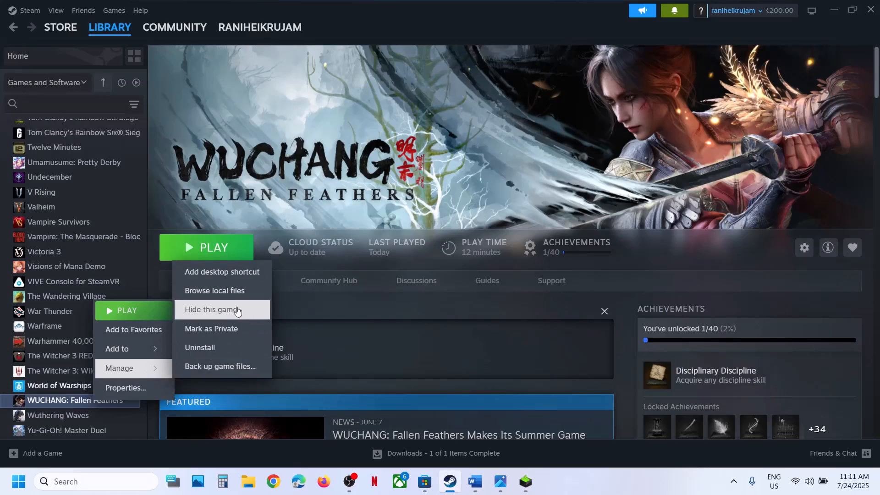
left_click(227, 290)
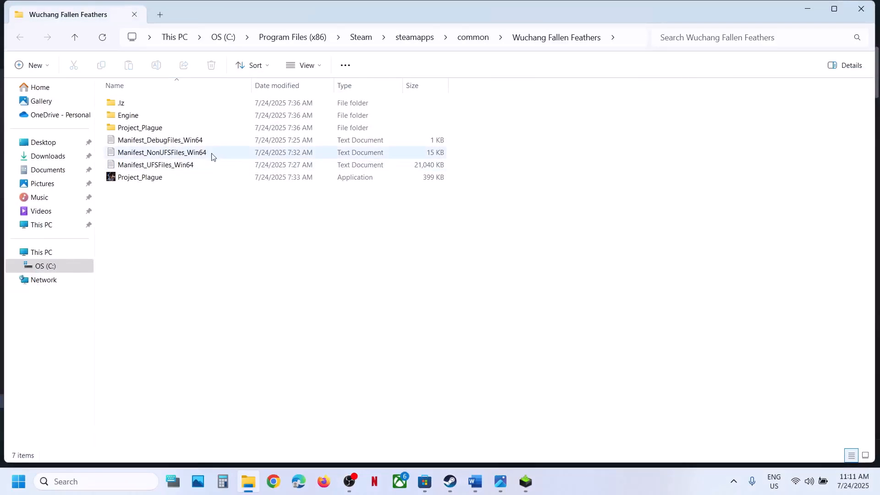
- Go to the folder Engine\Plugins\Runtime\Nvidia\Streamline\Binaries\ThirdParty\Win64 inside the game folder
double_click(131, 117)
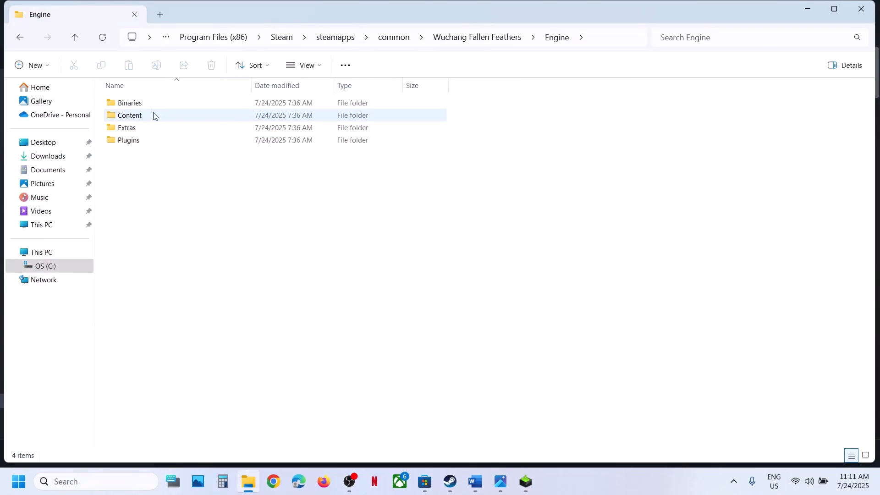
double_click(130, 140)
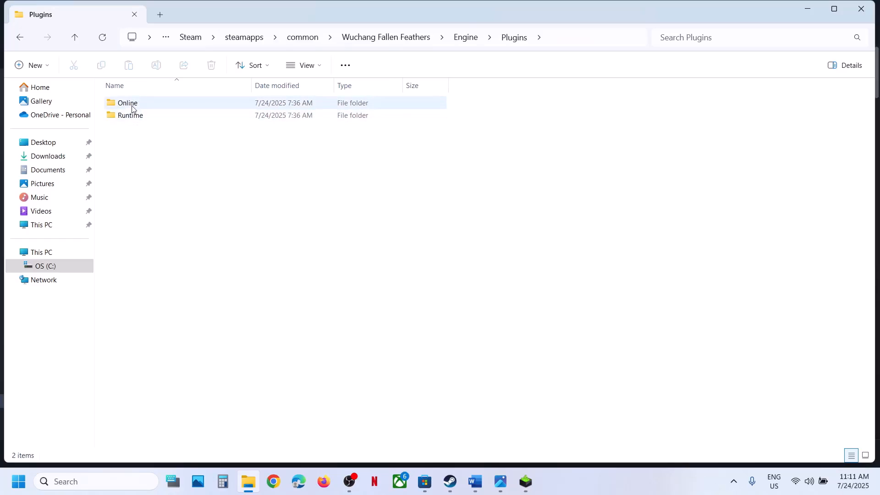
double_click(129, 115)
double_click(143, 108)
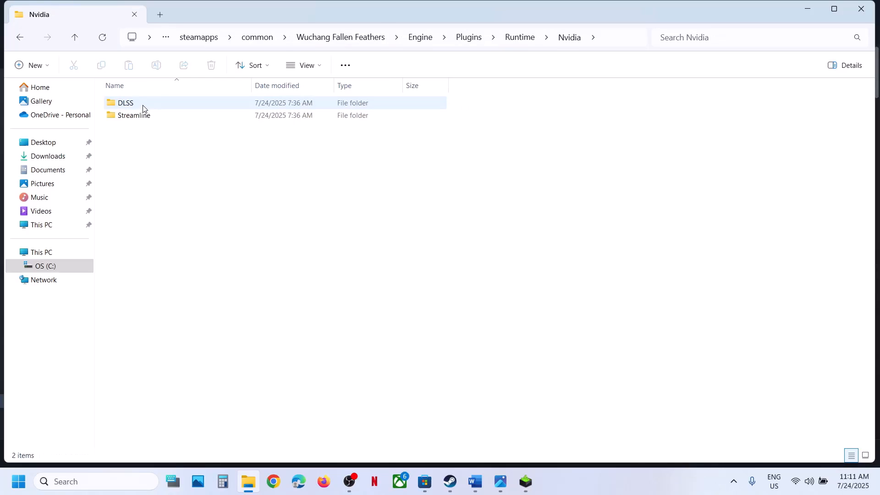
double_click(143, 114)
double_click(140, 108)
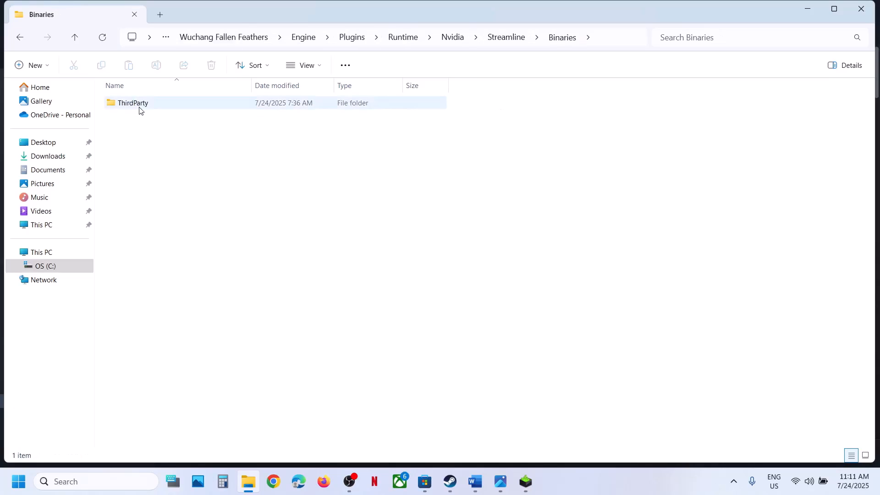
double_click(140, 109)
double_click(138, 109)
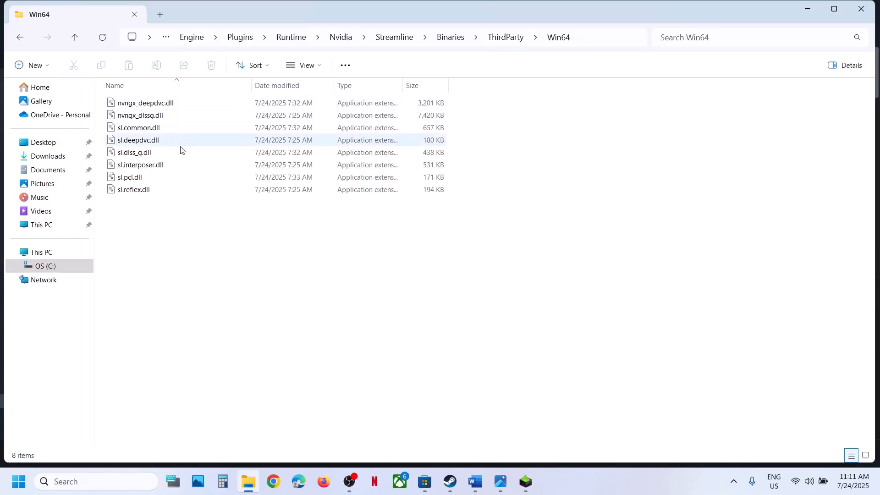
- Copy sl.pcl.dll to the desktop as a backup and move the copy to the middle of the desktop
left_click(149, 178)
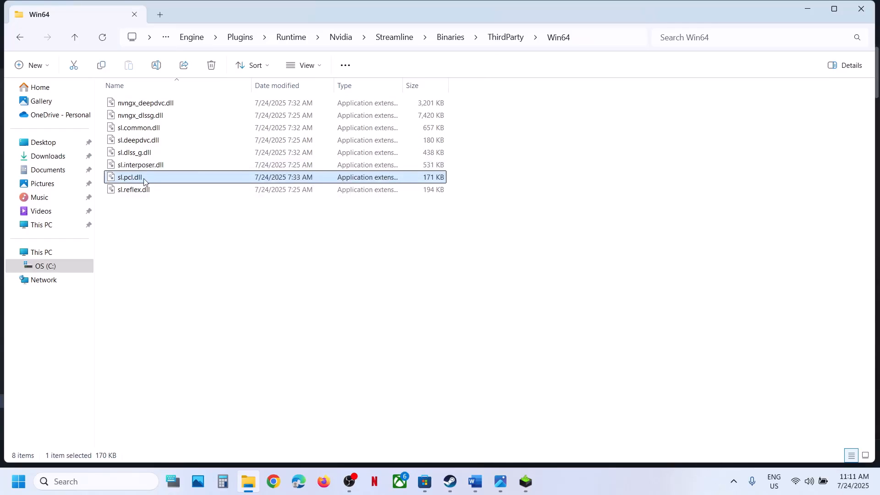
right_click(144, 182)
left_click(205, 199)
key("super+d")
key("ctrl+v")
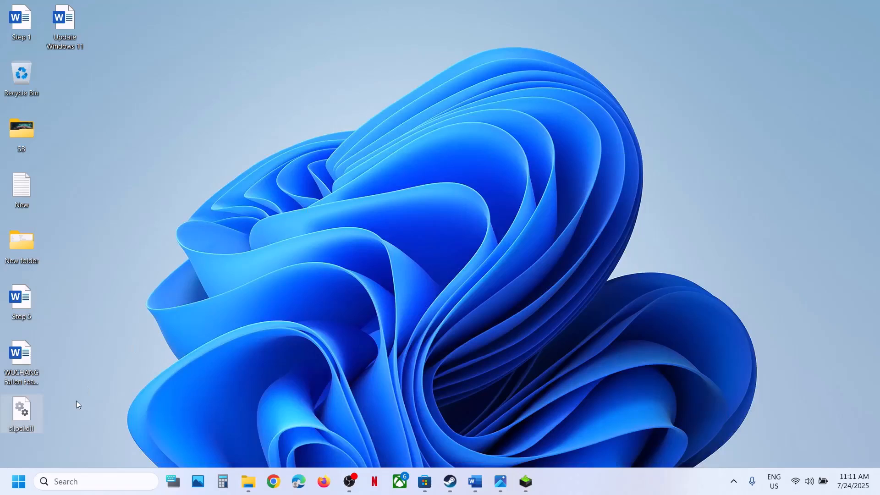
left_click_drag(26, 413, 418, 190)
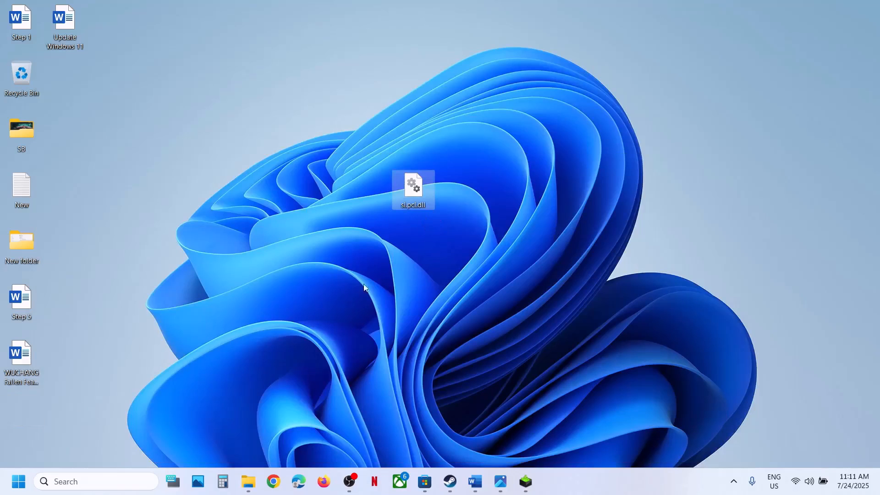
- Rename sl.pcl.dll in the game's Win64 folder to sl.pcl.dll.old
key("super+d")
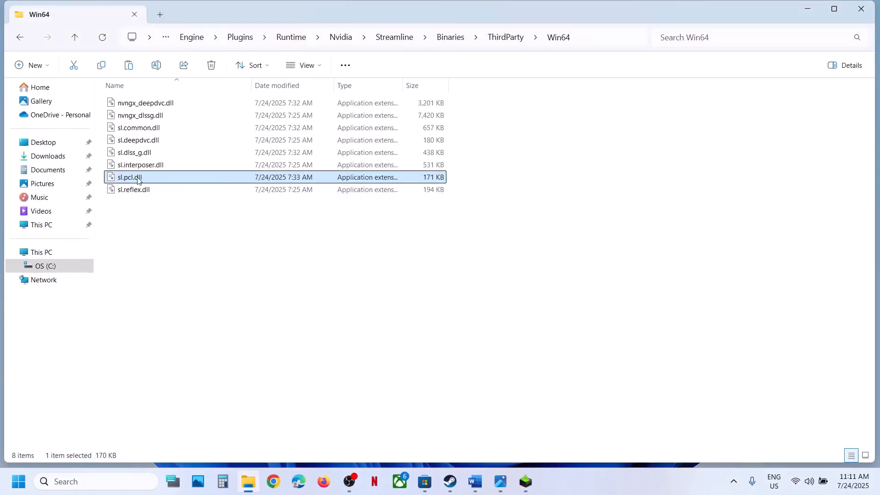
right_click(138, 179)
left_click(229, 193)
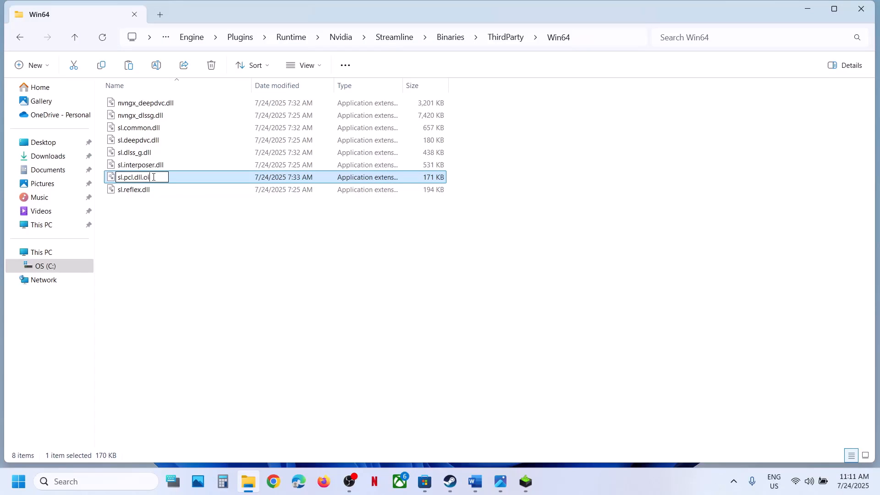
type(".old")
left_click(279, 288)
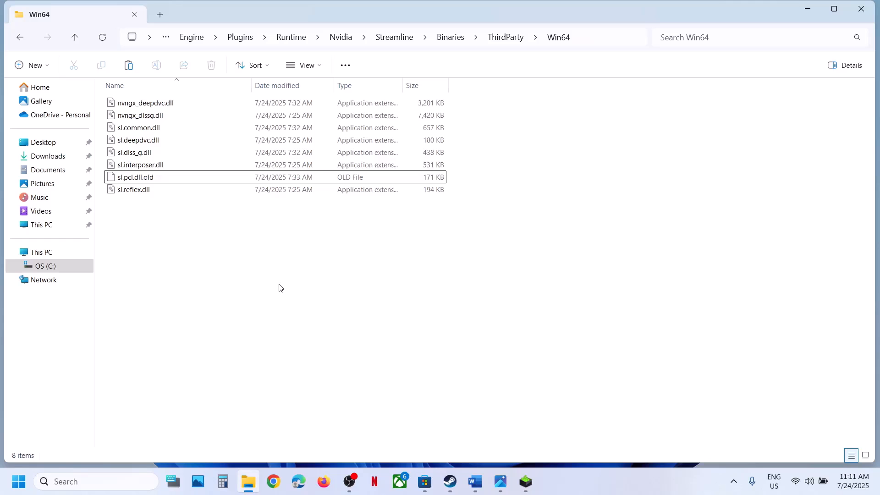
mouse_move(187, 190)
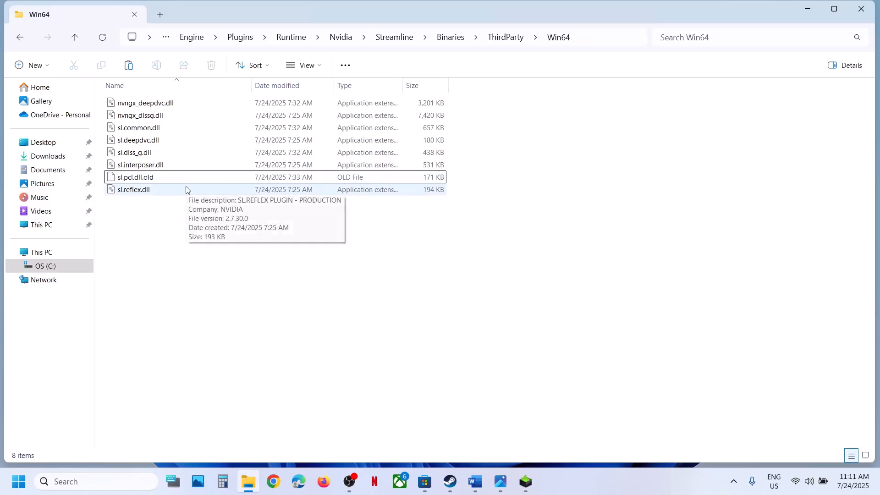
- Switch to the Word document and read the Step 4 instruction about renaming or deleting the config folder, then return to Steam
left_click(450, 481)
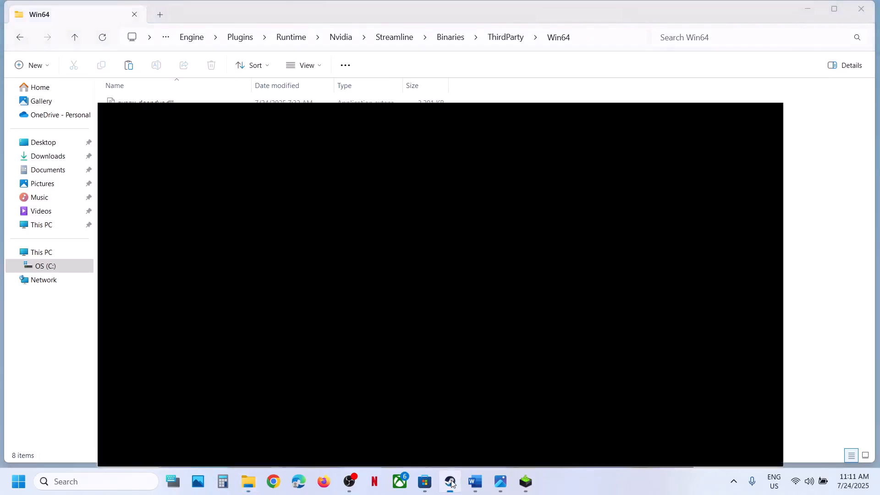
left_click(474, 481)
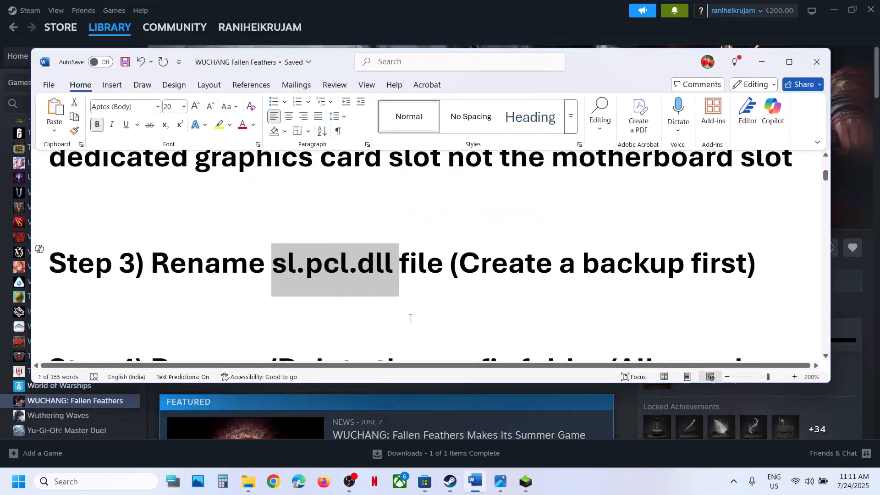
scroll(337, 284, "down", 2)
scroll(337, 283, "down", 1)
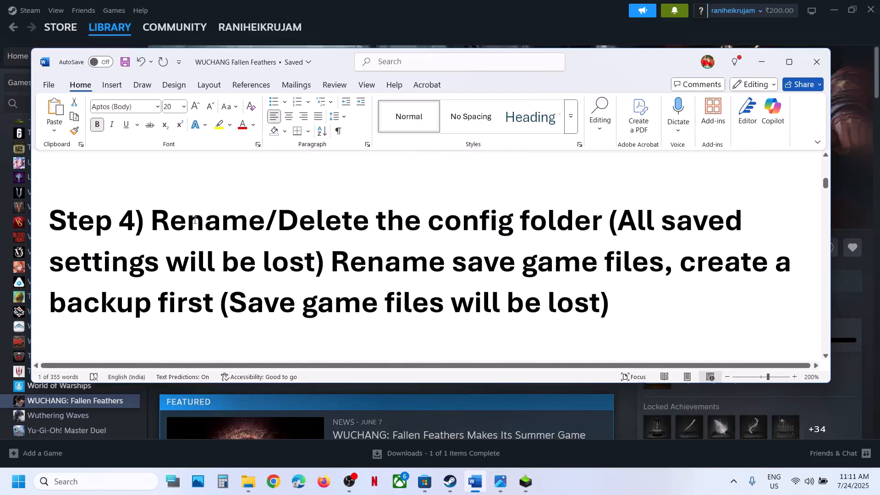
left_click_drag(151, 220, 606, 221)
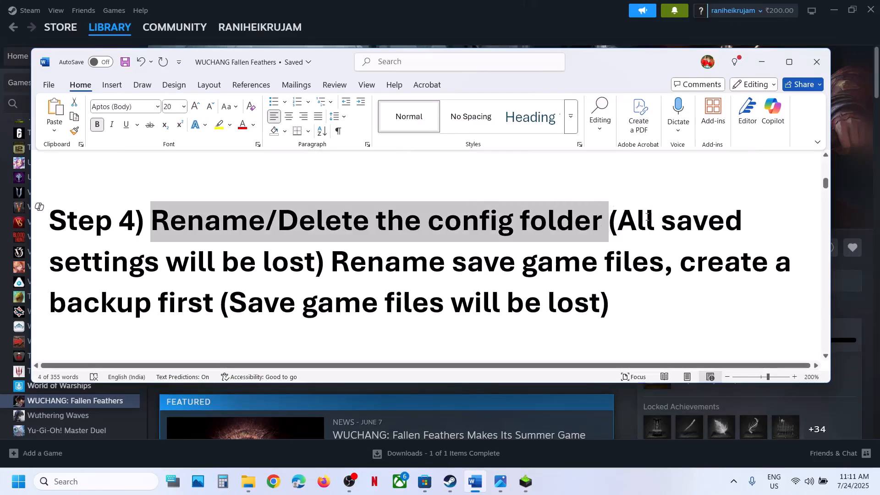
left_click_drag(624, 220, 447, 263)
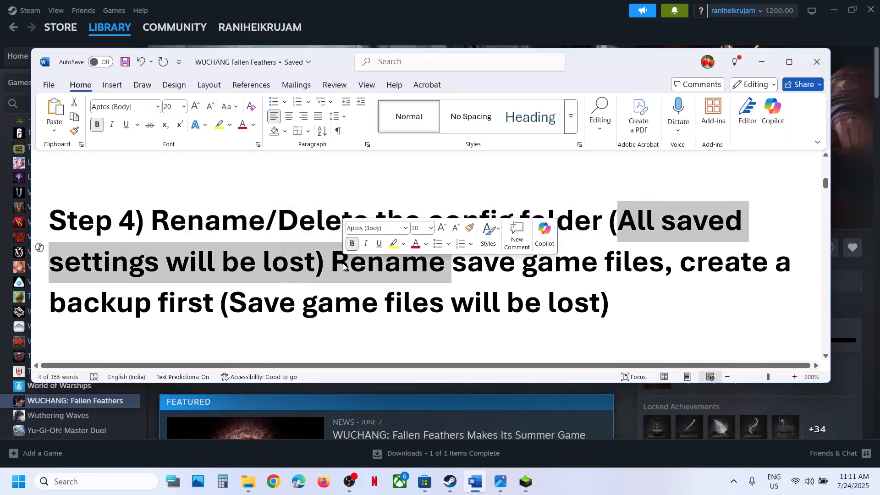
left_click(382, 11)
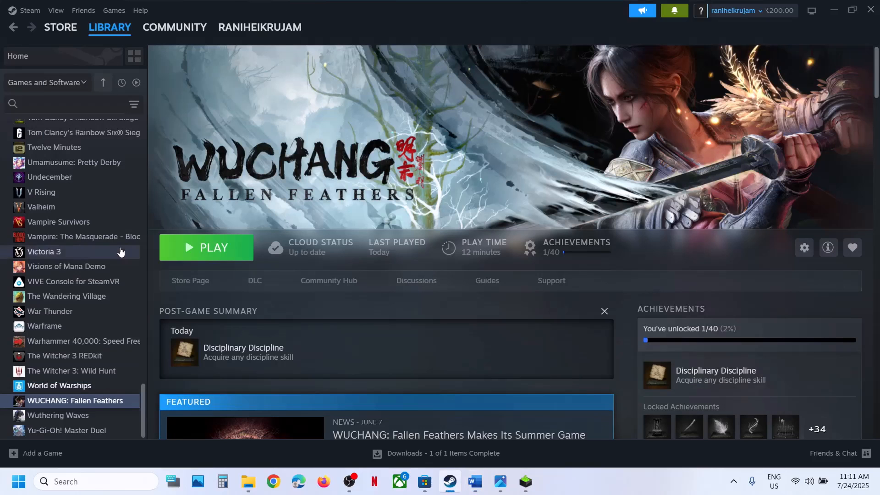
- Switch to File Explorer and open the Test user folder under Users on the C: drive
left_click(248, 481)
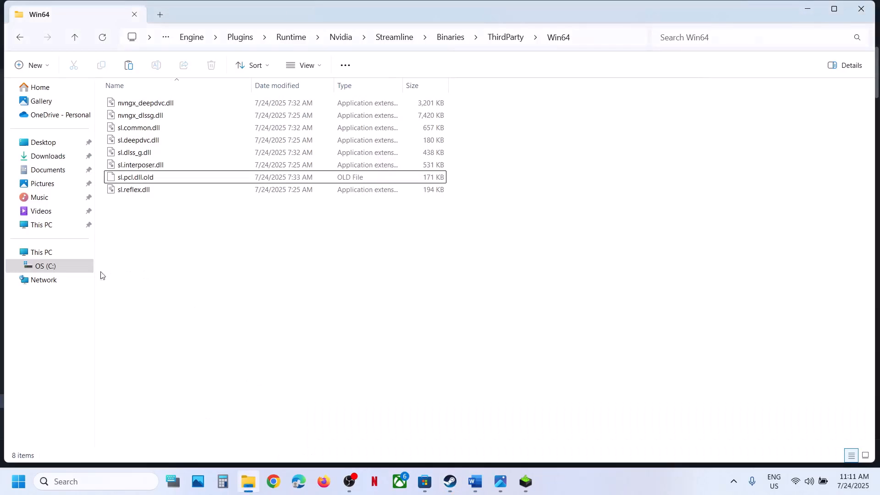
left_click(41, 252)
double_click(182, 107)
scroll(204, 270, "down", 1)
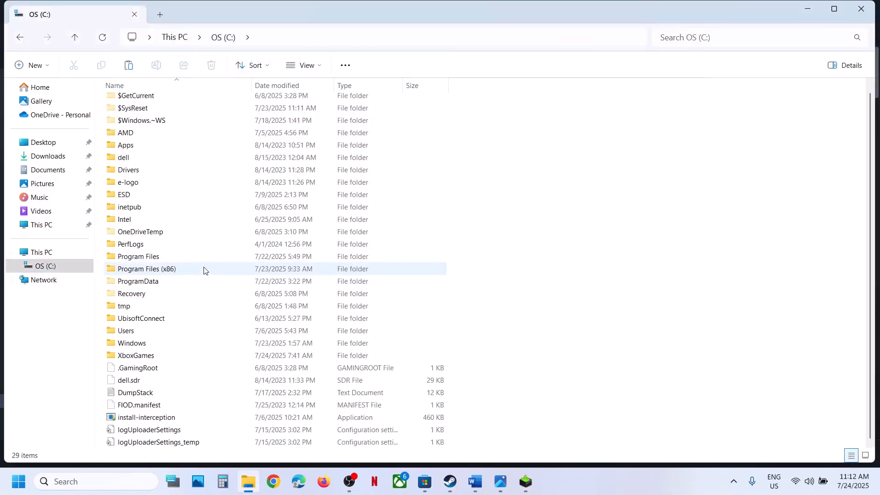
double_click(129, 331)
double_click(137, 119)
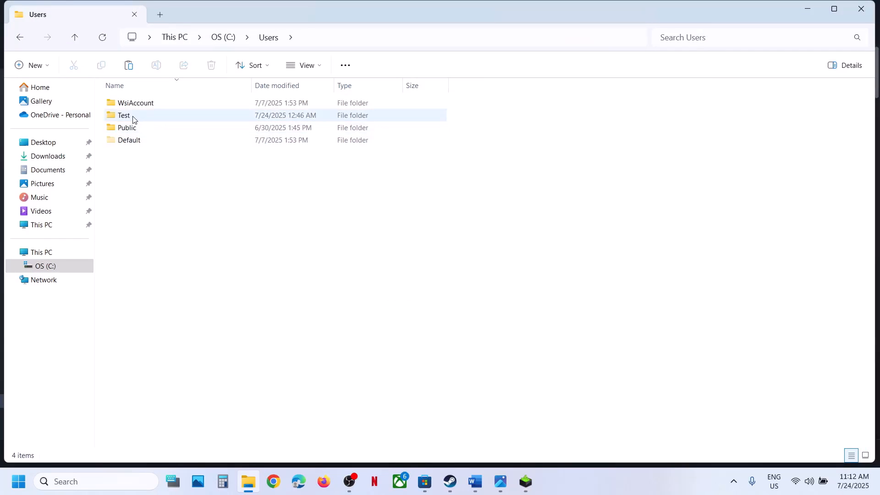
left_click(132, 118)
- Check the option for showing hidden items and go to AppData\Local\Project_Plague\Saved
left_click(139, 143)
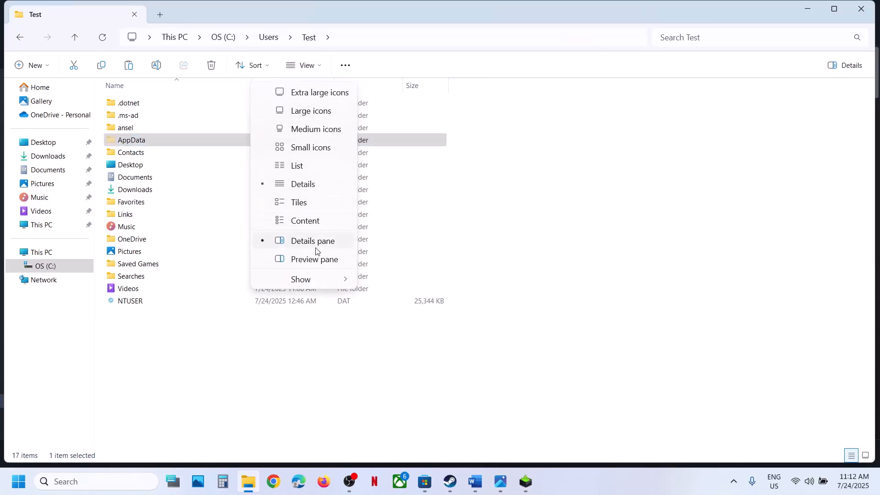
mouse_move(308, 279)
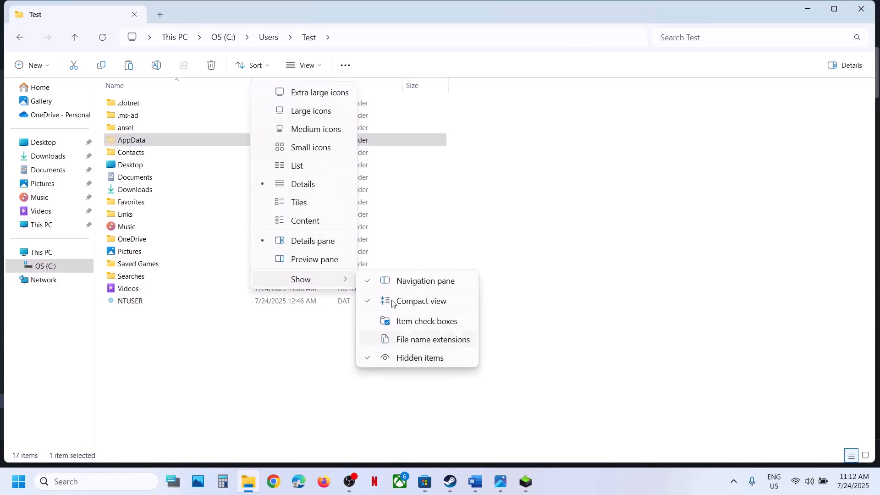
left_click(167, 141)
double_click(167, 141)
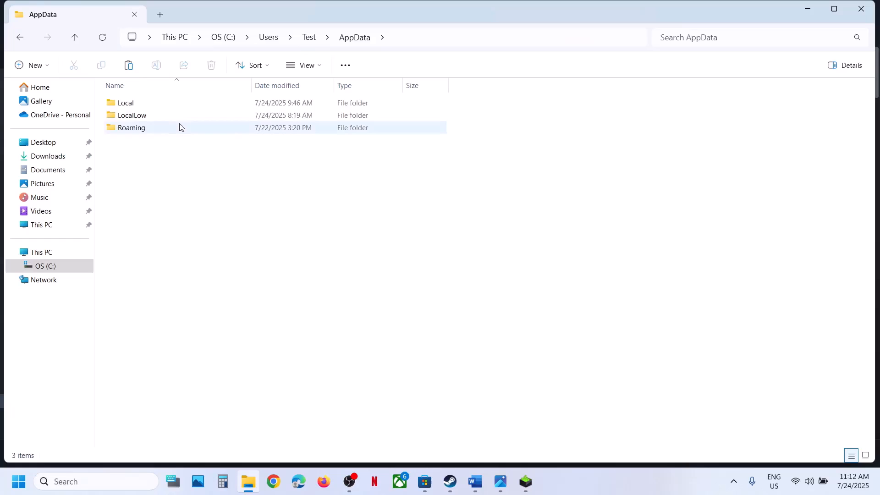
double_click(140, 104)
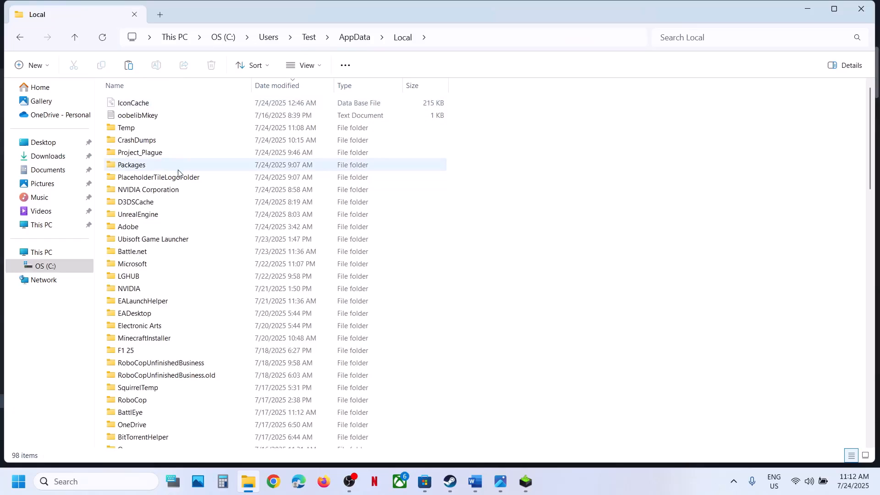
double_click(171, 155)
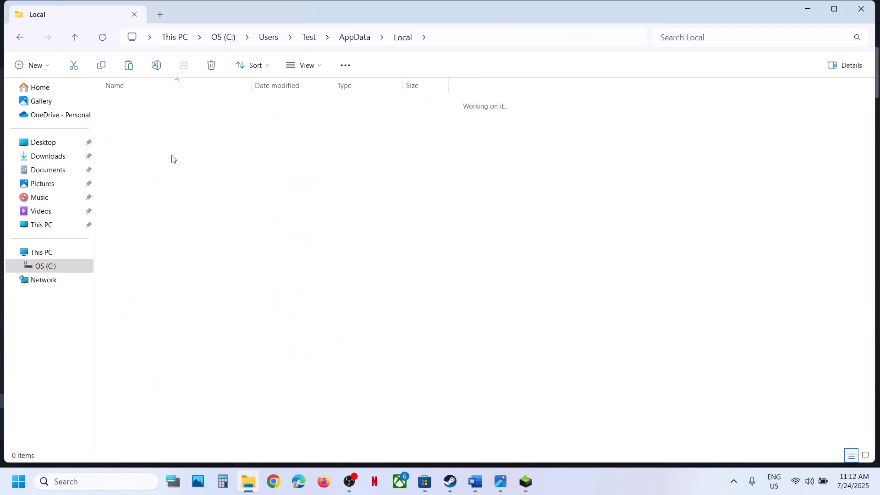
double_click(136, 104)
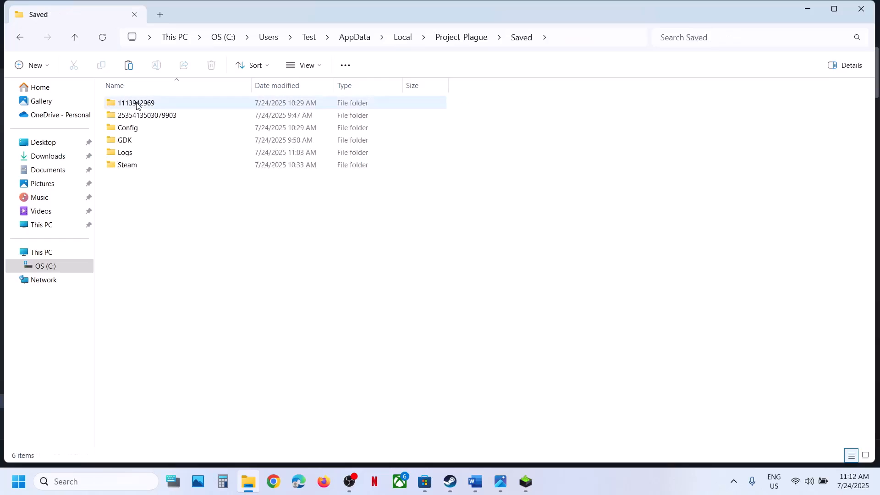
- Copy the Config folder to the desktop as a backup and move the copy to the middle of the desktop
left_click(145, 130)
right_click(145, 131)
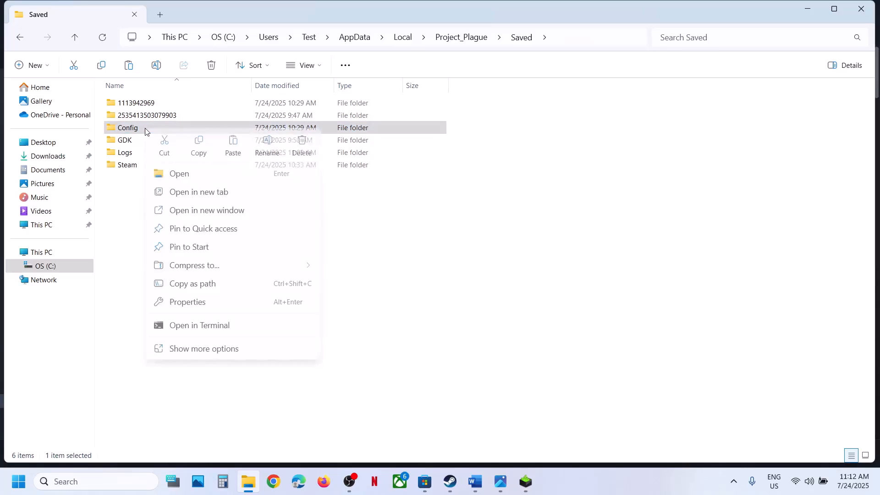
left_click(199, 141)
key("super+d")
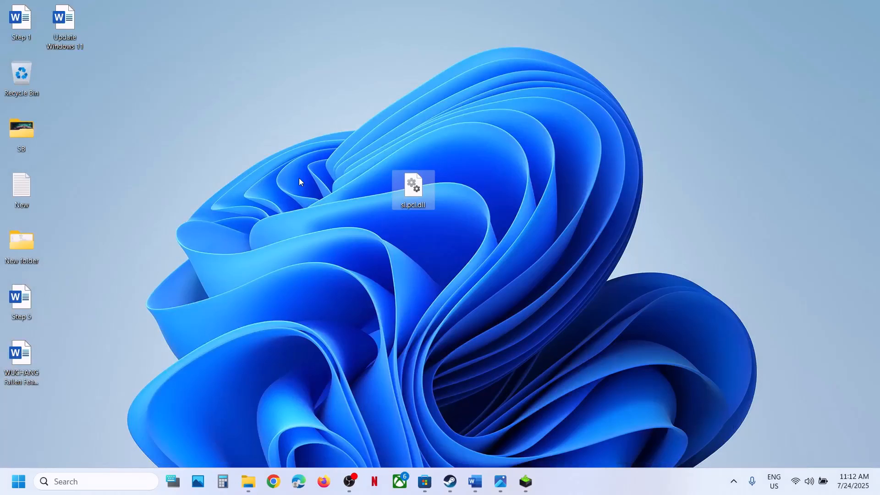
key("ctrl+v")
left_click_drag(27, 413, 342, 234)
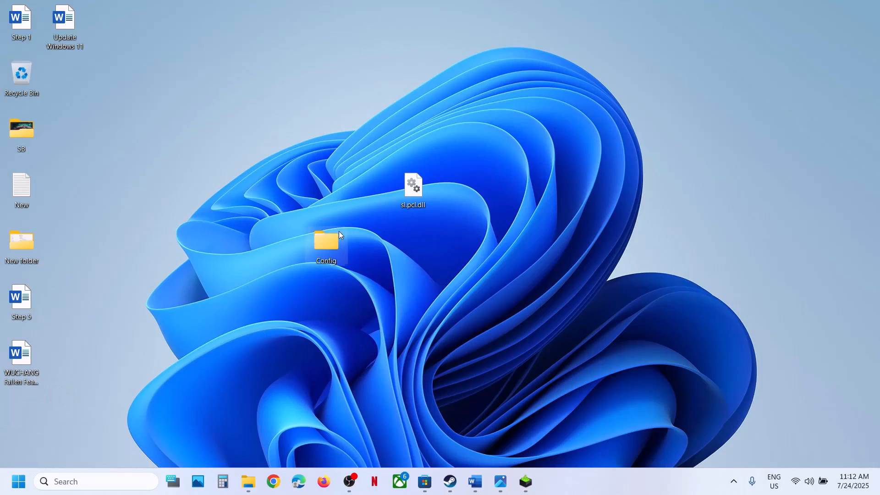
- Rename the original Config folder in Project_Plague\Saved to Config.old
key("alt+Tab")
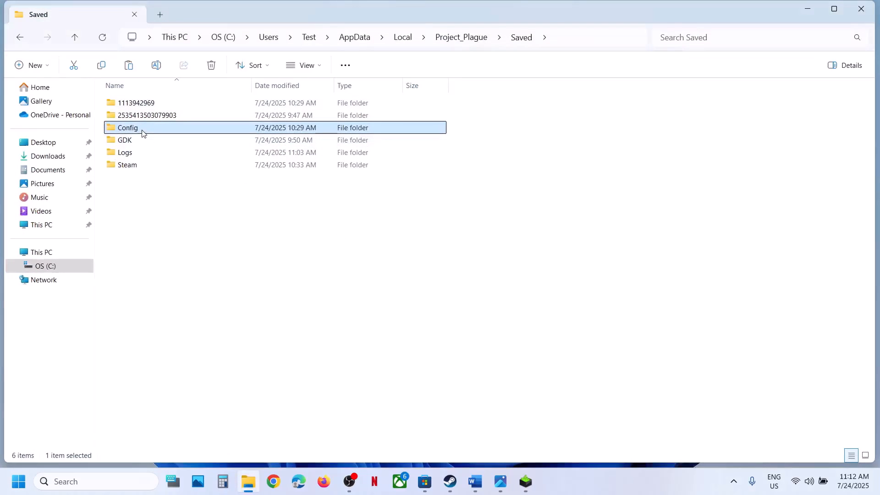
right_click(142, 133)
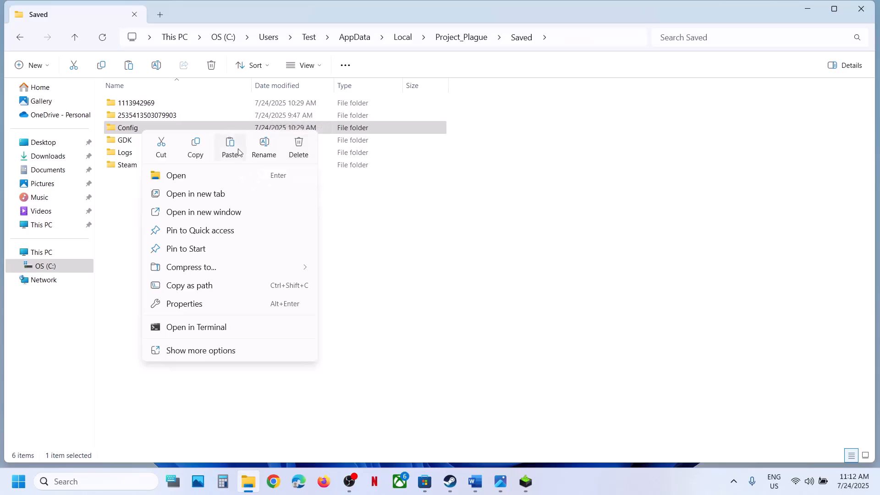
left_click(262, 146)
left_click(145, 125)
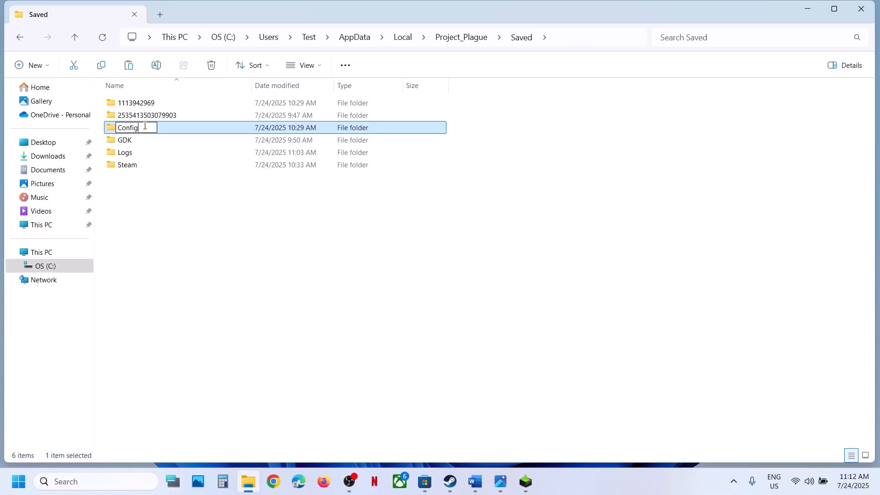
left_click(308, 284)
- Switch to the Word document and read the Step 4 part about backing up and renaming the save game files
left_click(454, 480)
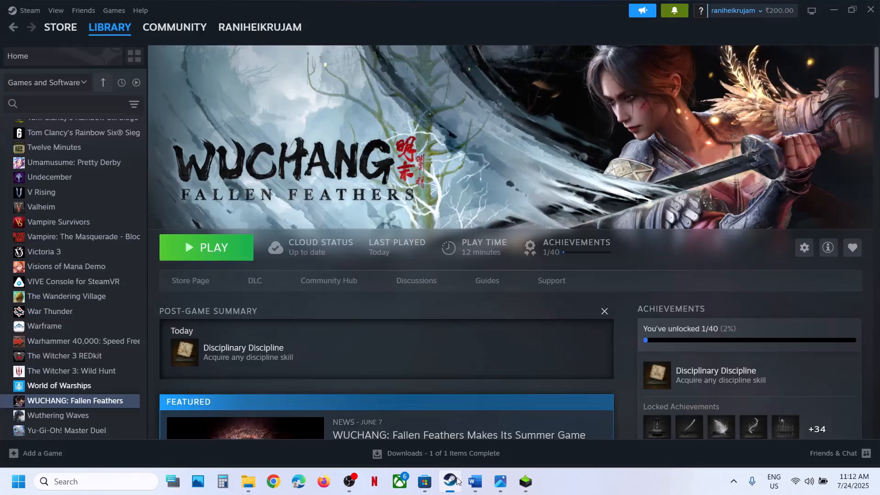
left_click(475, 482)
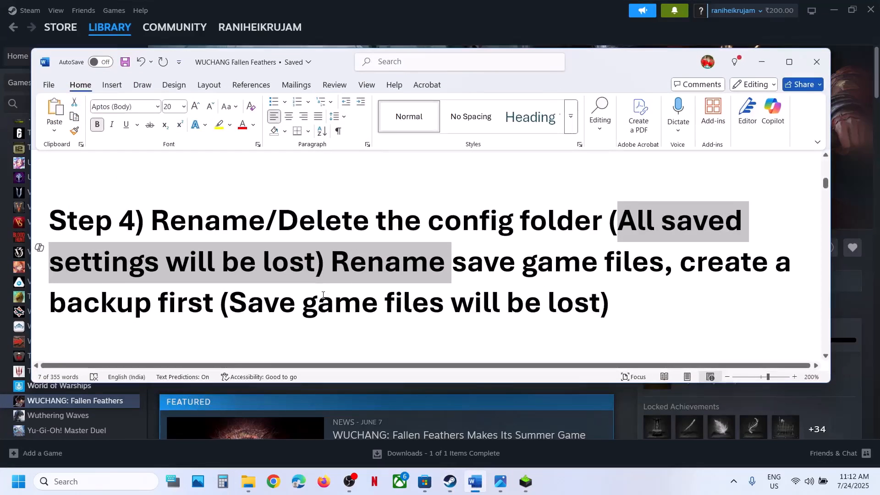
left_click(378, 278)
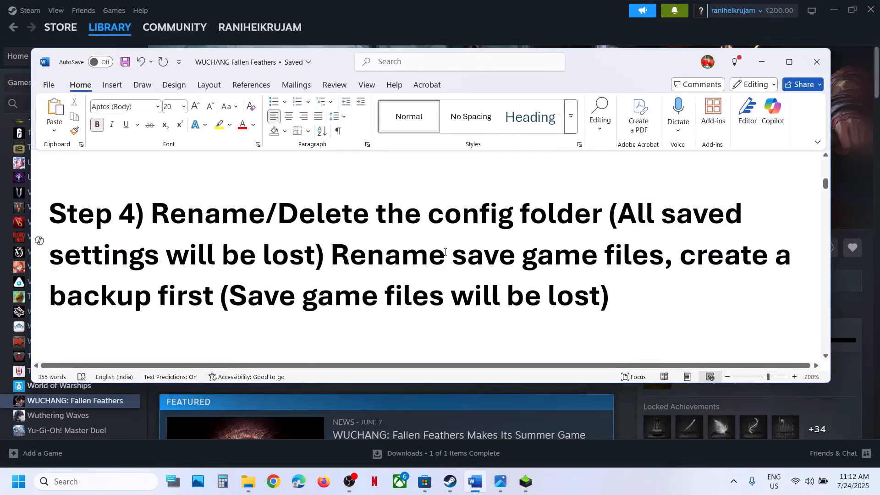
left_click_drag(331, 256, 620, 260)
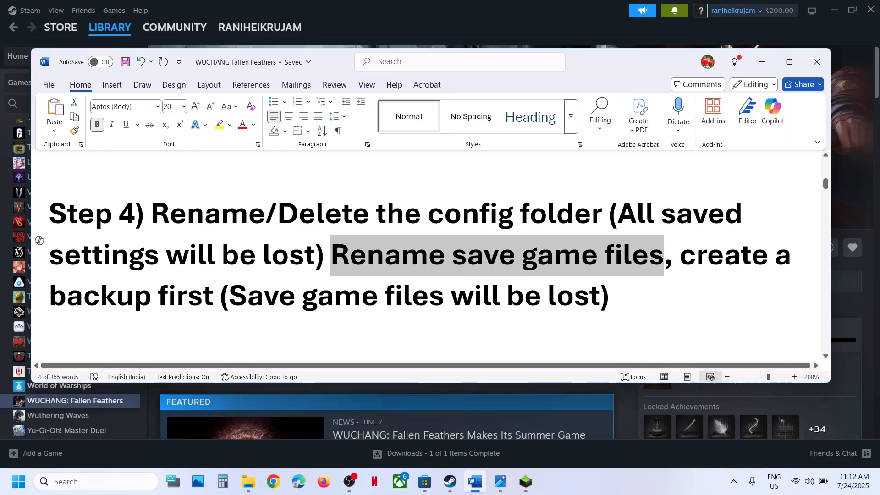
left_click_drag(230, 294, 625, 298)
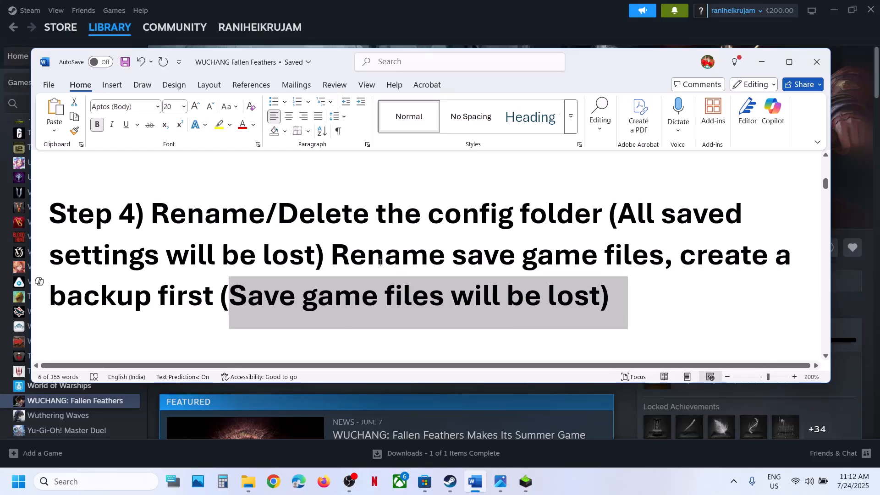
left_click_drag(380, 262, 220, 297)
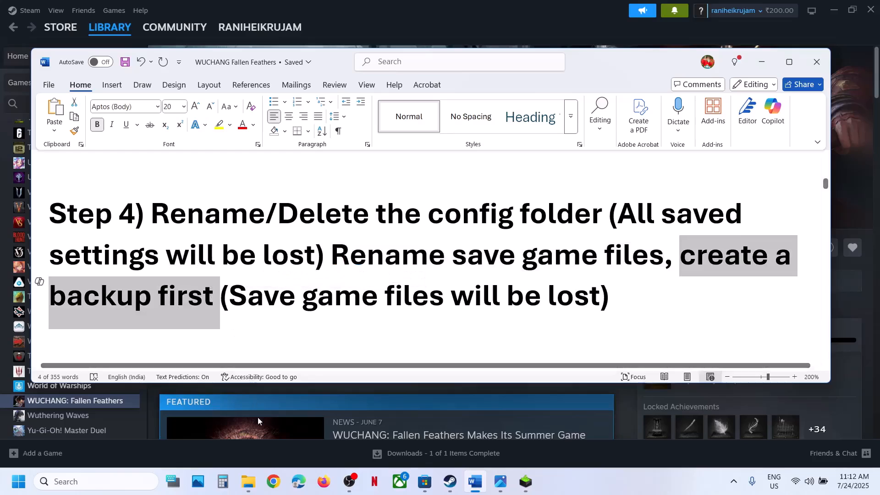
- Copy the Project_Plague folder from AppData\Local to the desktop as a backup and place the copy beside the Config folder
left_click(248, 482)
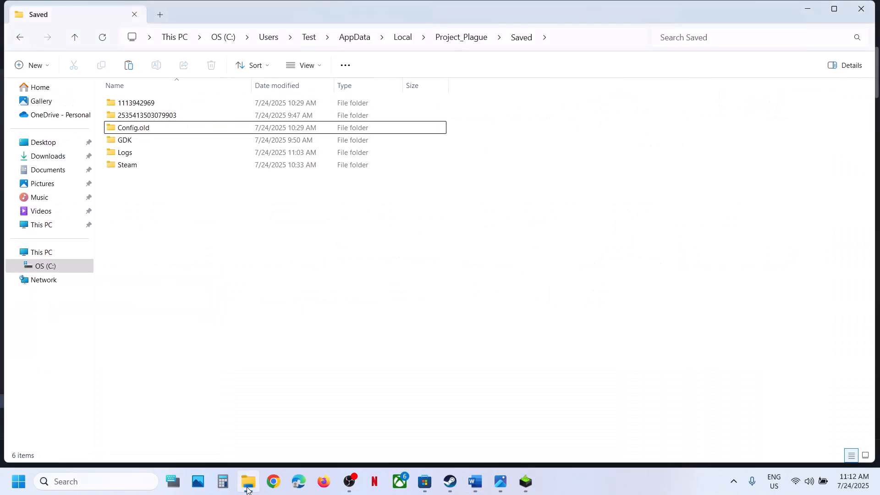
left_click(74, 36)
left_click(75, 37)
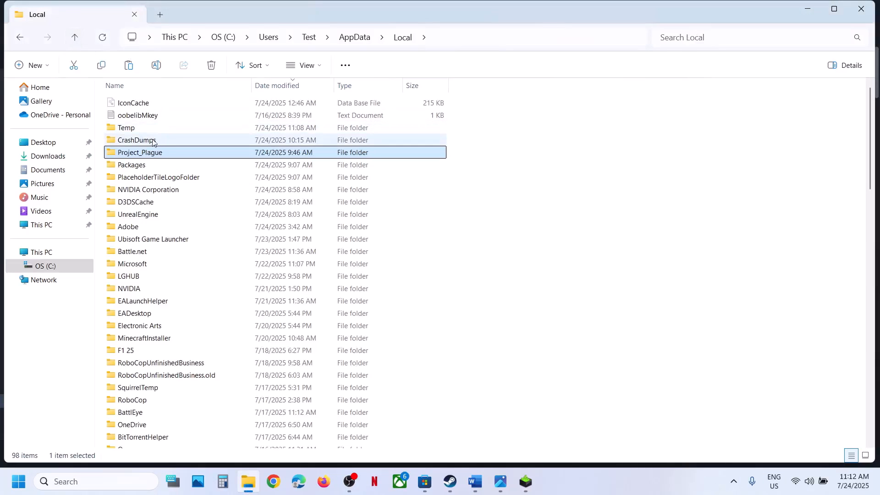
left_click(456, 36)
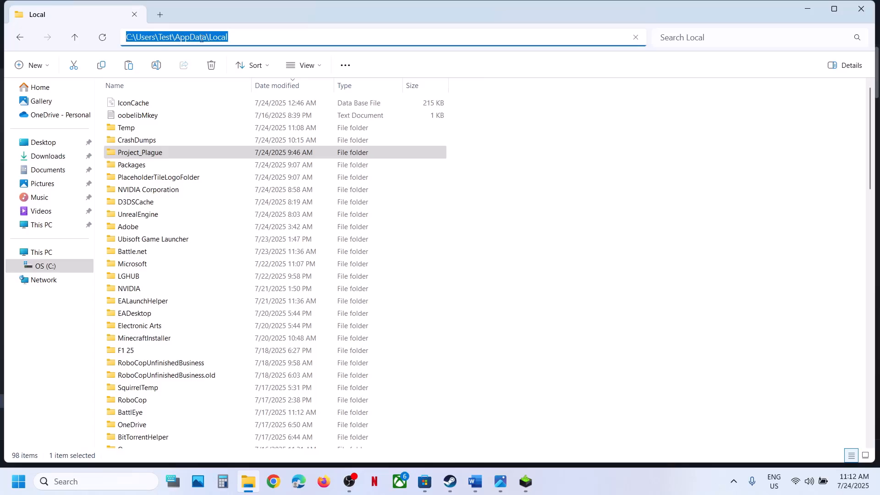
left_click(157, 152)
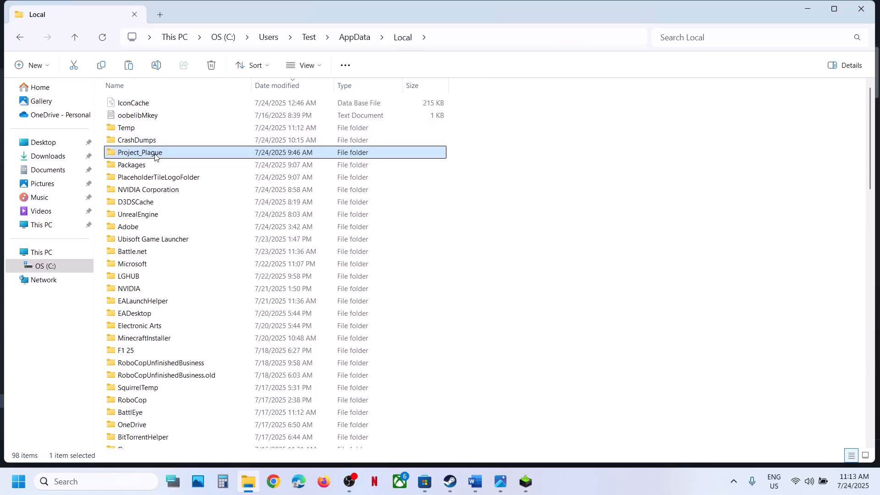
right_click(155, 157)
left_click(209, 173)
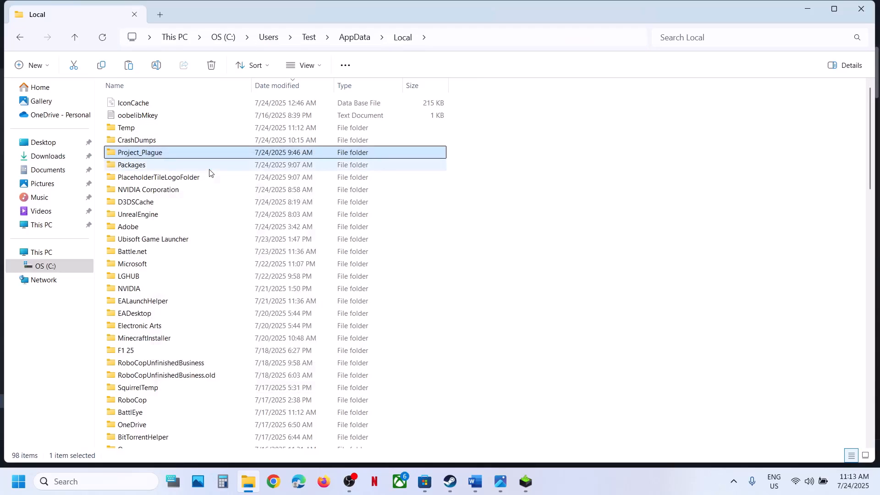
key("super+d")
key("ctrl+v")
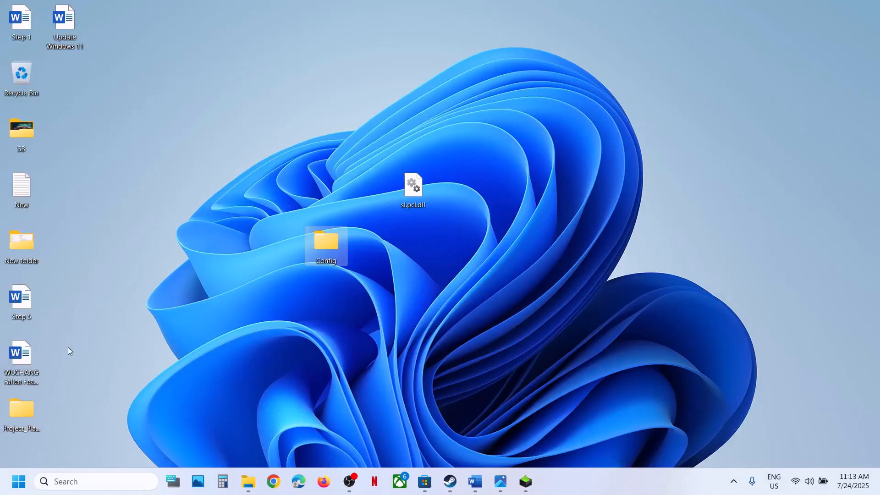
left_click_drag(24, 412, 424, 240)
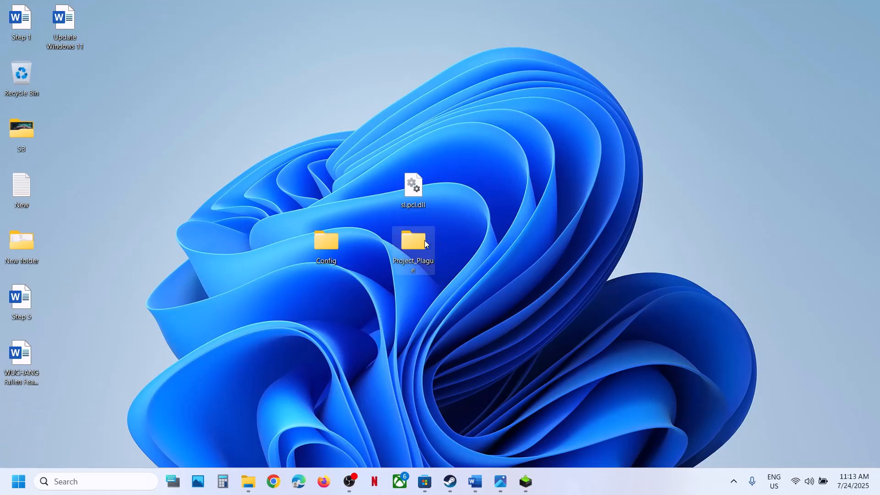
- Return to AppData\Local in File Explorer and rename the original Project_Plague folder to Project_Plague.old
left_click(249, 481)
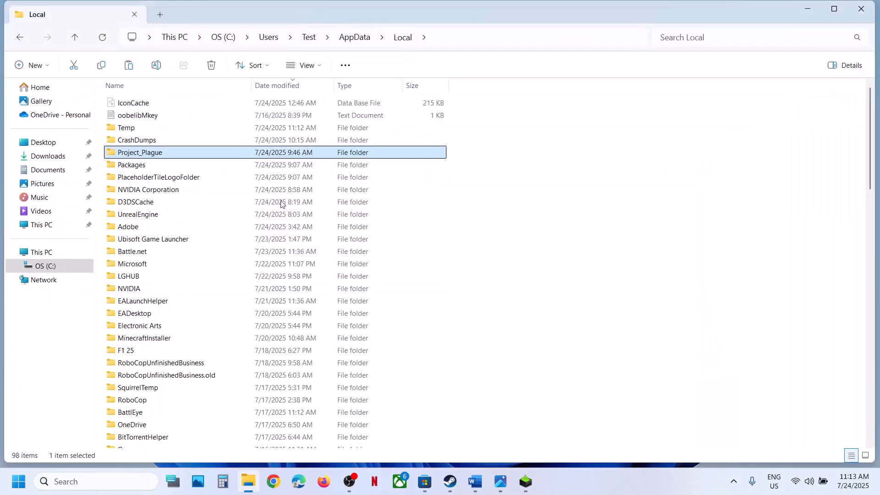
right_click(156, 152)
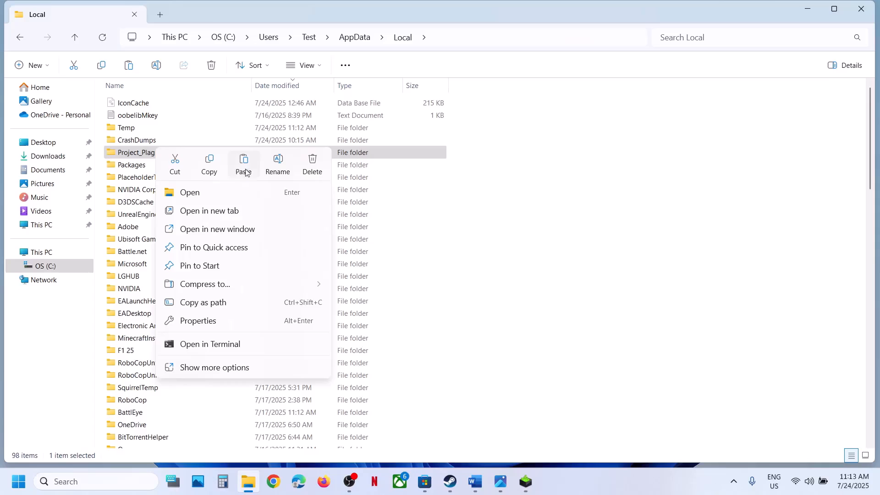
left_click(277, 160)
left_click(173, 154)
type(".")
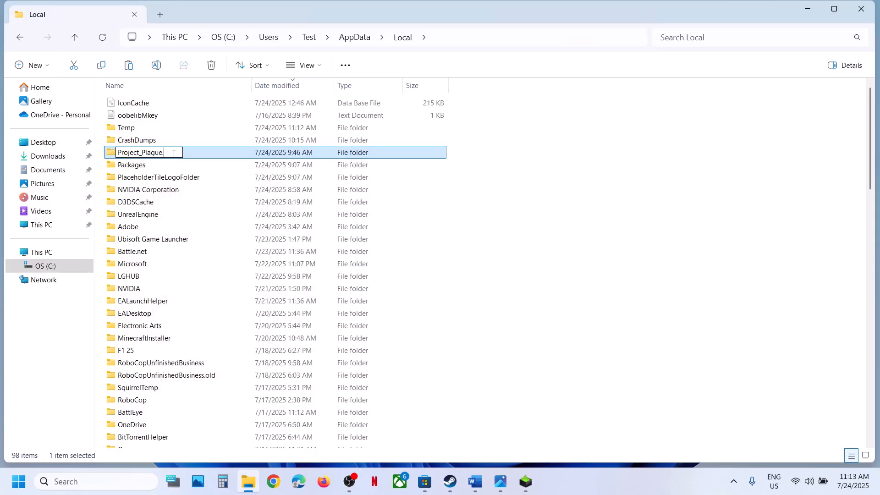
type("old")
left_click(614, 266)
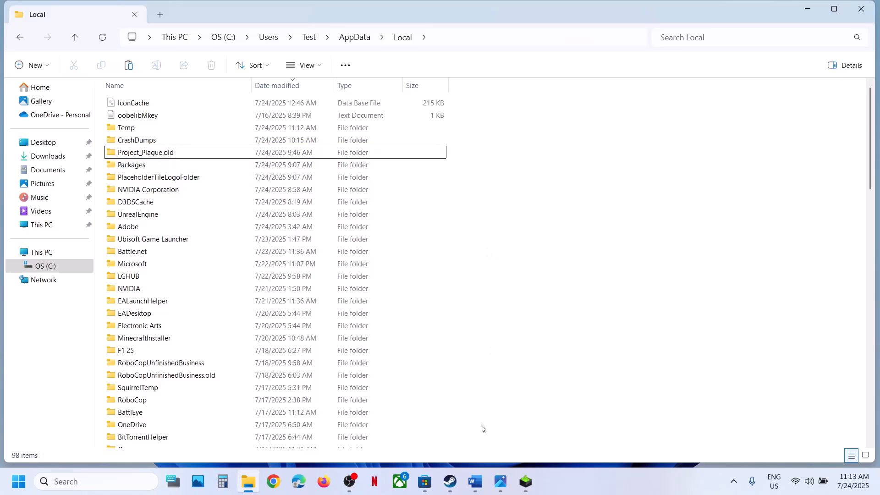
- Switch to the Word document and read Step 5 about running the UEPrereqSetup_x64 file
left_click(455, 482)
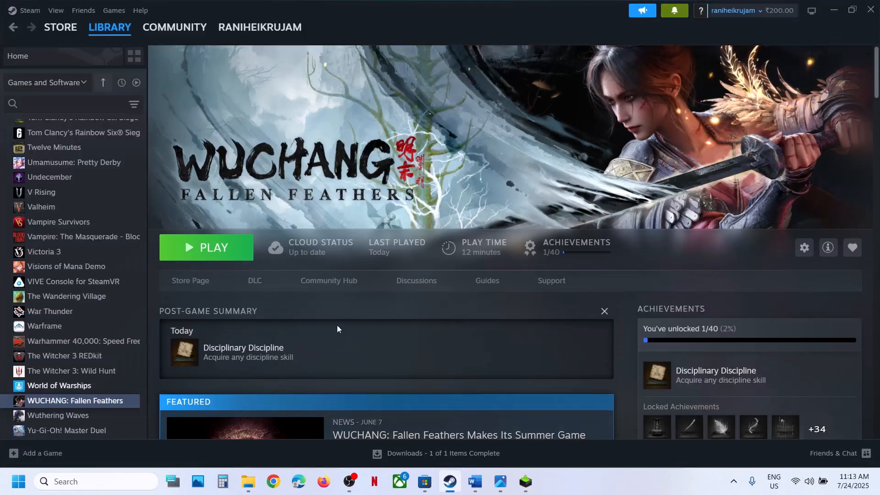
left_click(476, 483)
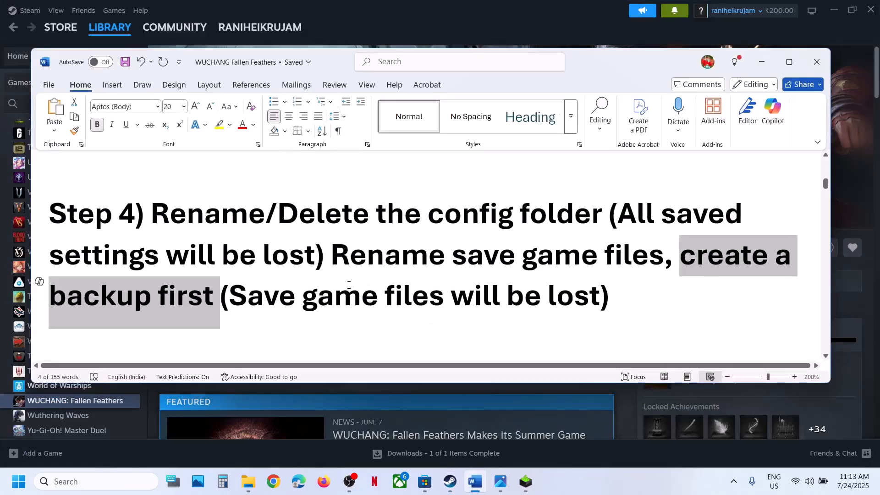
scroll(349, 287, "down", 4)
scroll(348, 285, "up", 1)
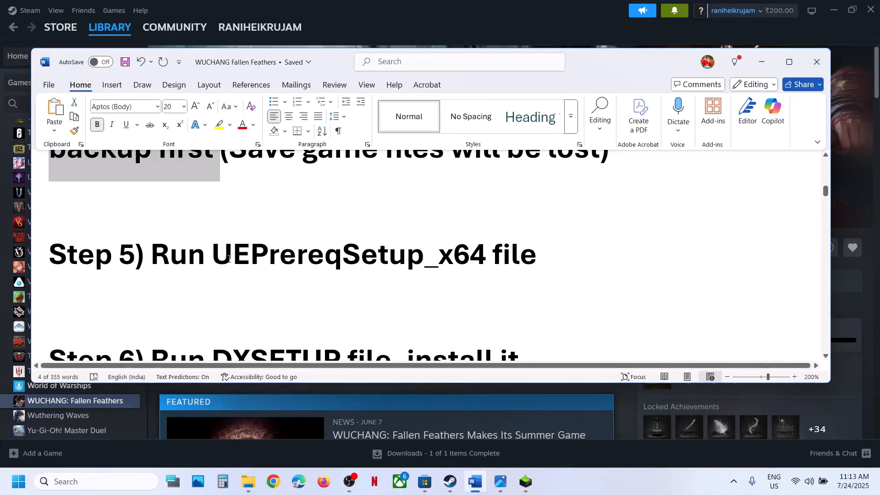
left_click_drag(232, 255, 387, 256)
key("Right")
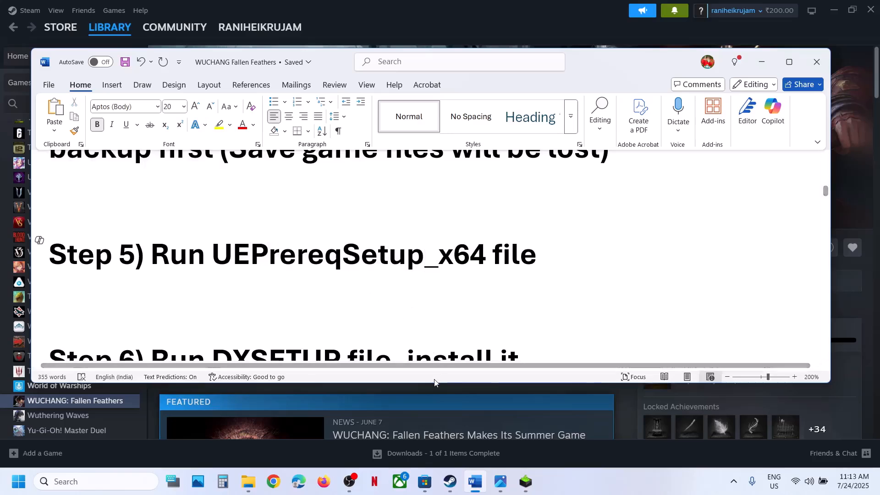
- Switch to Steam and open the local files folder of WUCHANG: Fallen Feathers
left_click(450, 481)
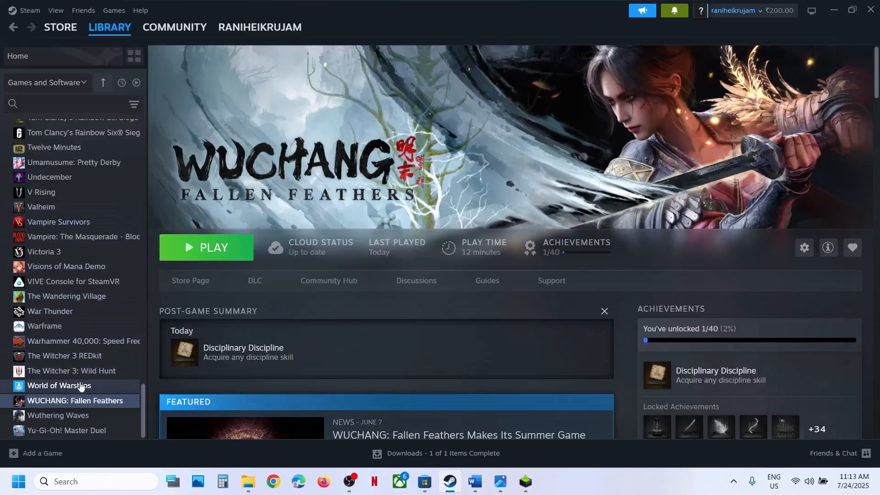
right_click(75, 401)
mouse_move(109, 372)
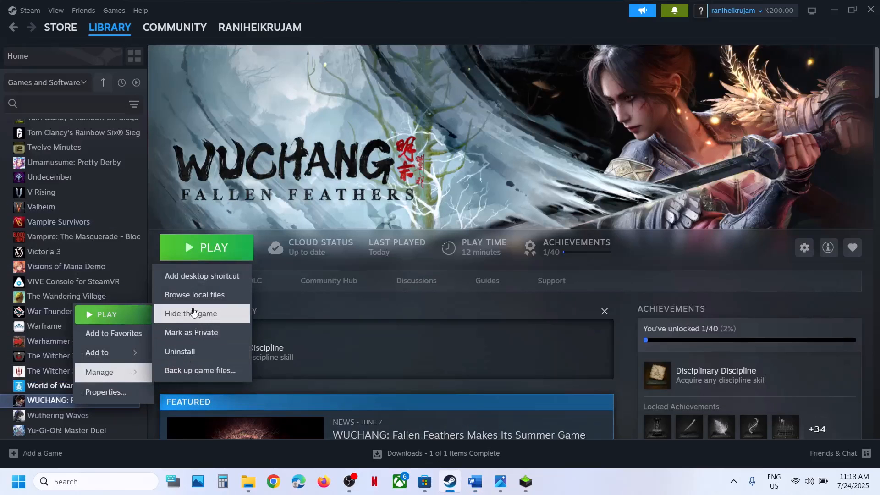
left_click(194, 294)
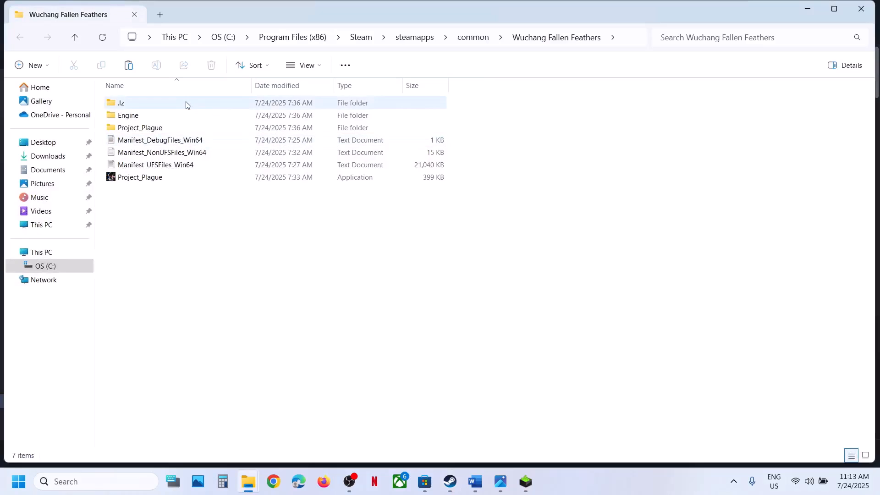
- Look for the UEPrereqSetup_x64 file in the game's Engine\Binaries\Win64 folder and return to the Engine folder
double_click(154, 118)
double_click(140, 104)
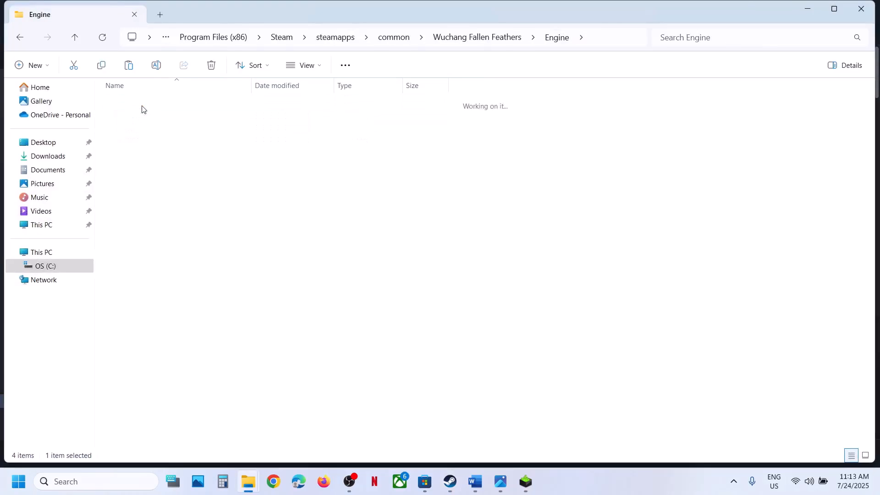
double_click(139, 115)
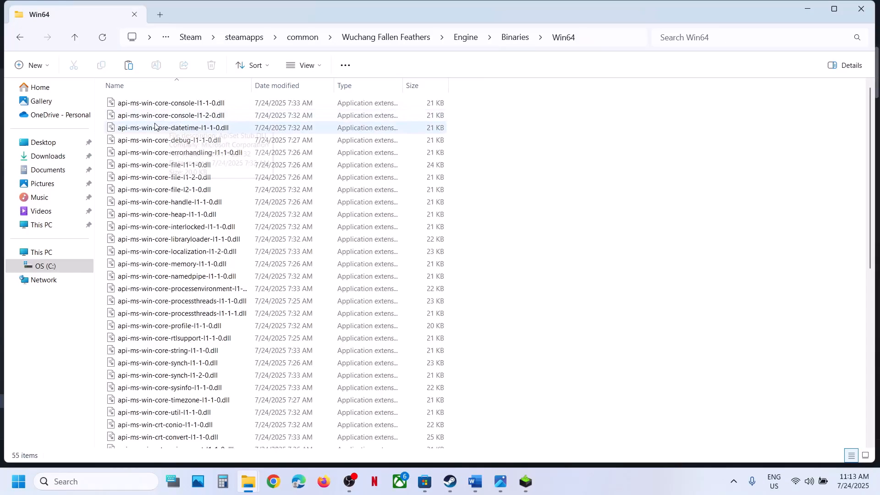
scroll(178, 130, "down", 9)
left_click(76, 40)
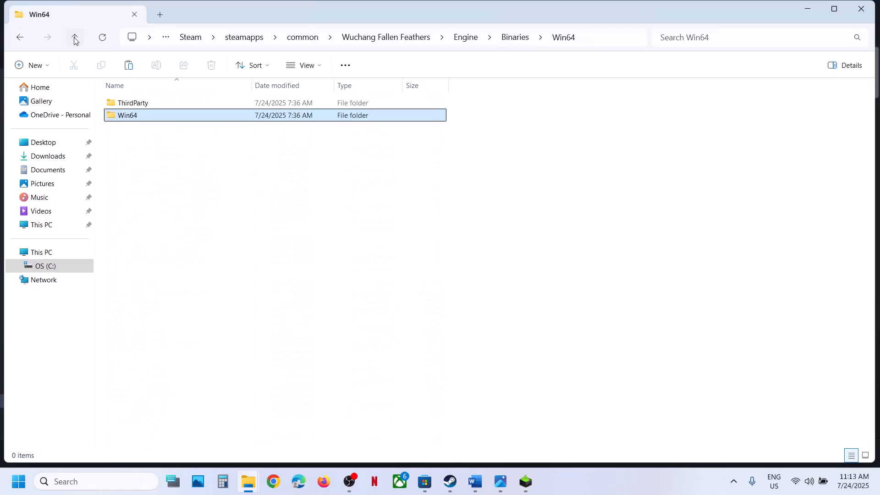
left_click(75, 39)
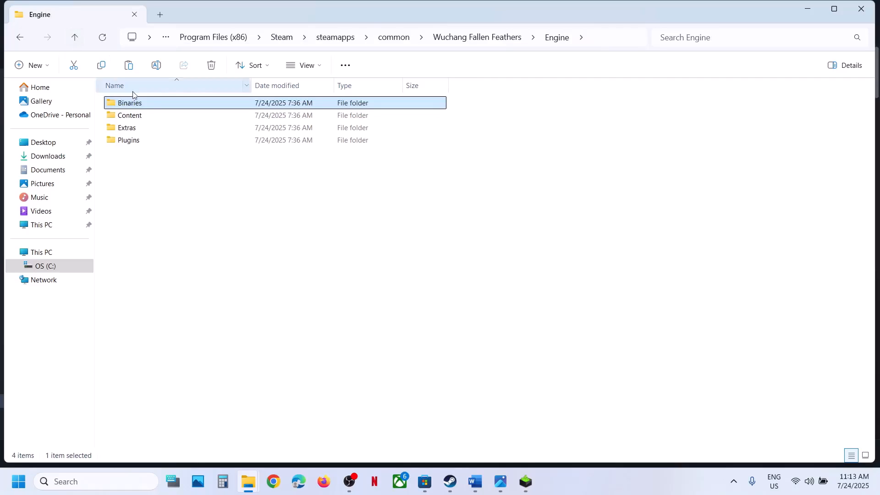
- Check Engine's Content and Plugins\Runtime folders for the UEPrereqSetup_x64 file and return to the game's root folder
double_click(131, 119)
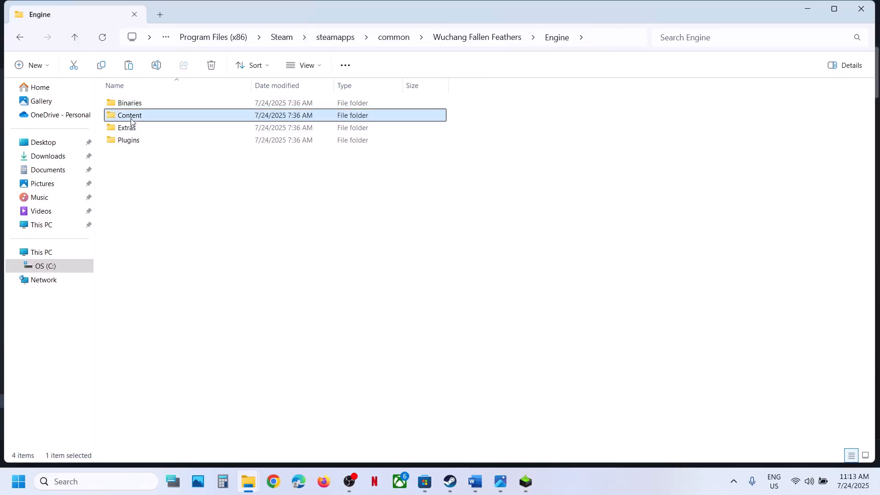
left_click(78, 44)
double_click(137, 143)
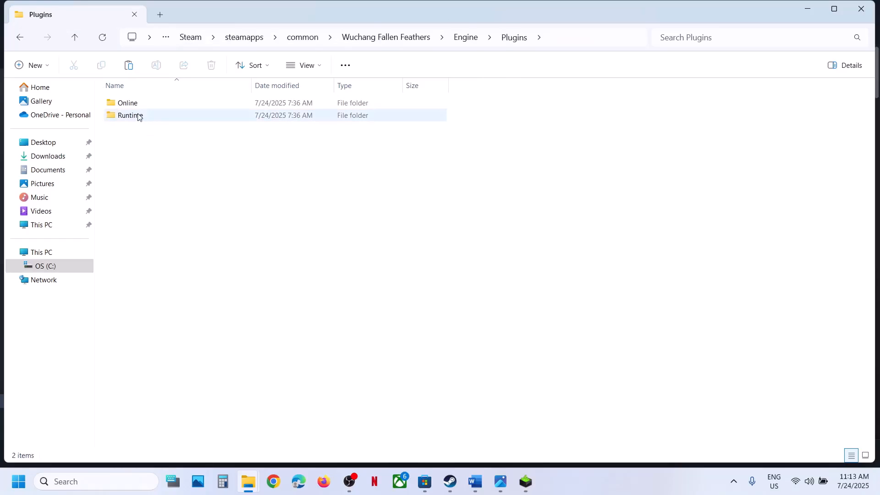
double_click(138, 118)
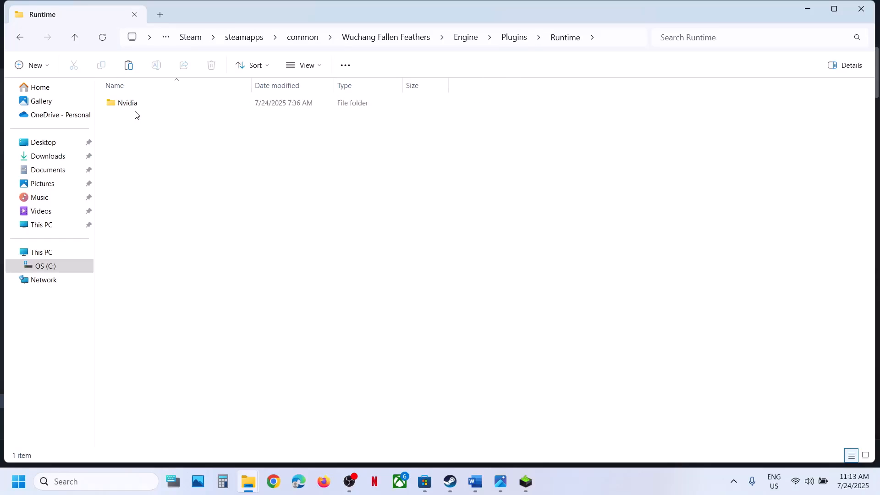
left_click(76, 38)
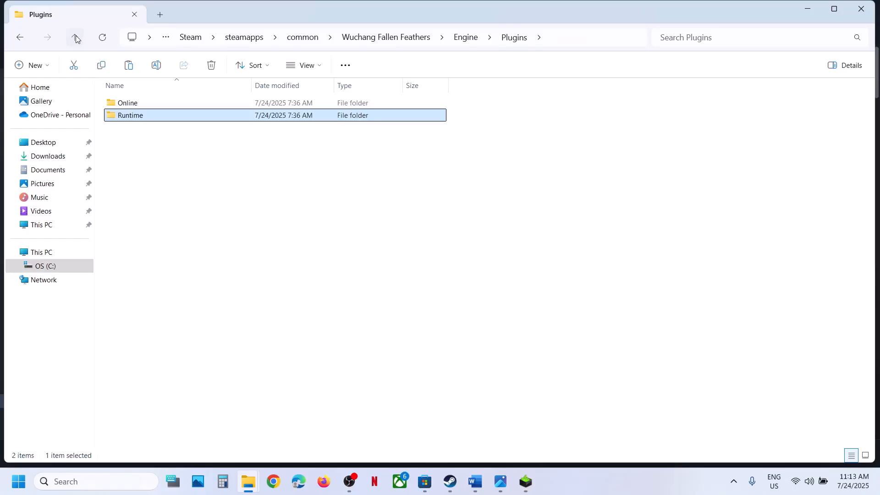
left_click(76, 39)
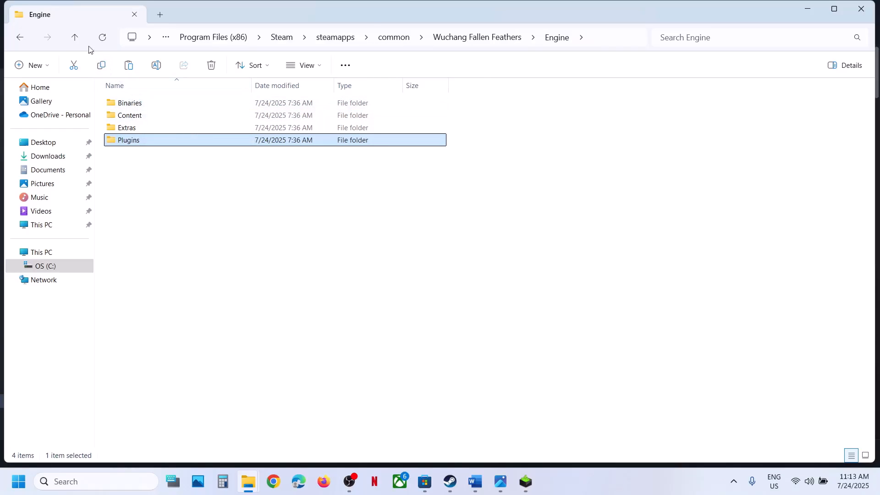
left_click(76, 39)
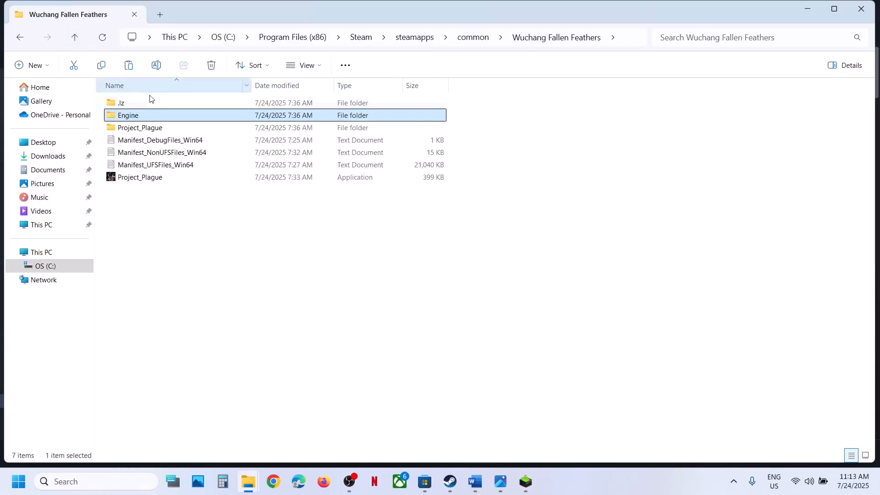
- Look through Project_Plague\Binaries\Win64 for the UEPrereqSetup_x64 file, then return to Step 5 in the Word document
double_click(153, 129)
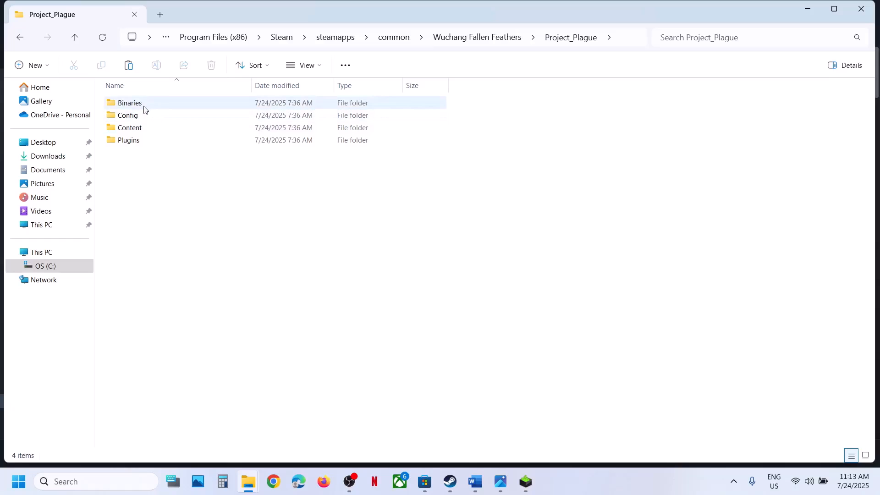
left_click(145, 108)
double_click(144, 109)
left_click(145, 109)
double_click(145, 109)
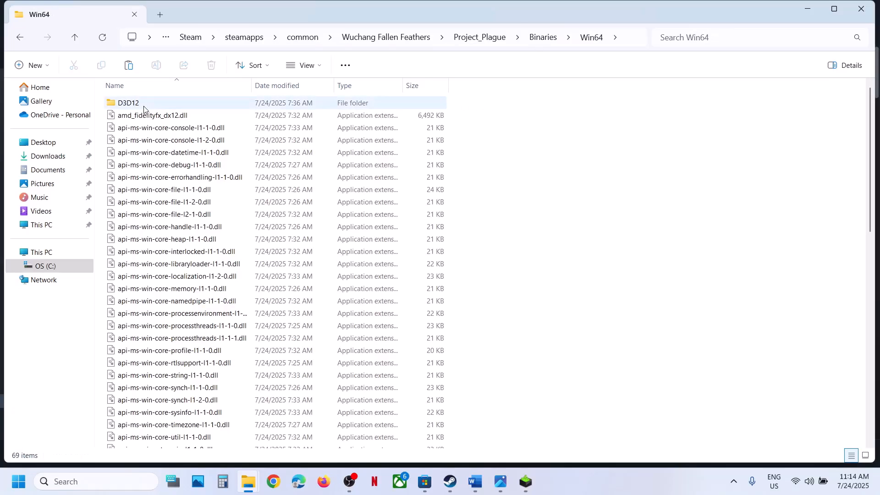
scroll(143, 109, "down", 13)
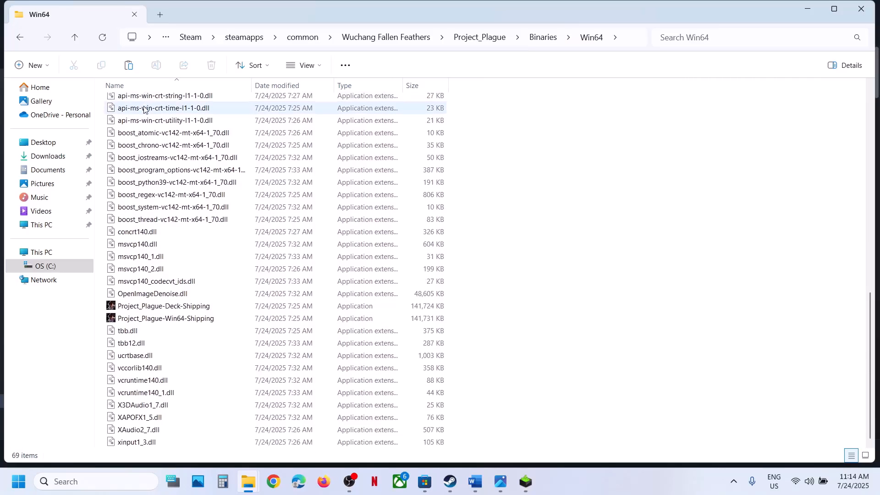
scroll(143, 108, "up", 11)
scroll(143, 109, "up", 2)
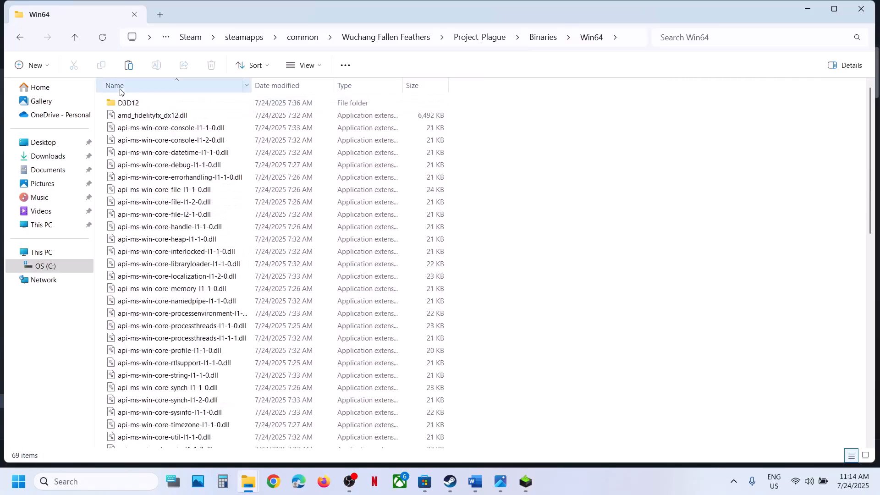
left_click(74, 37)
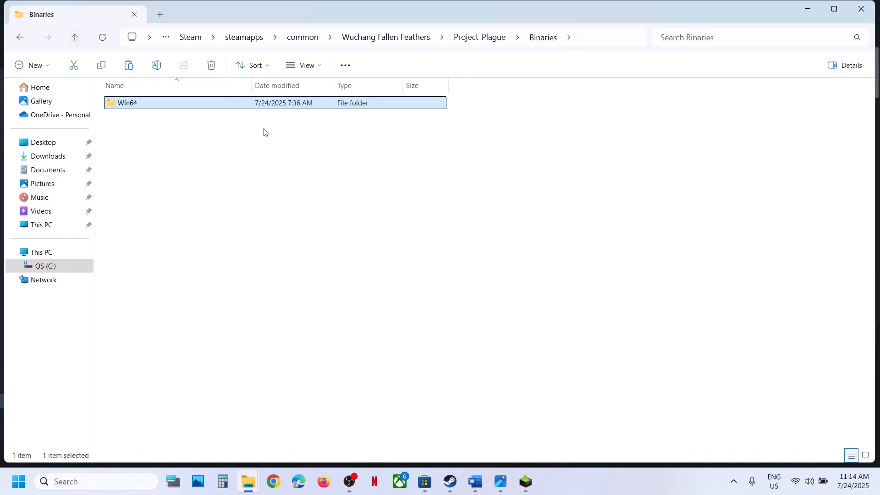
left_click(76, 41)
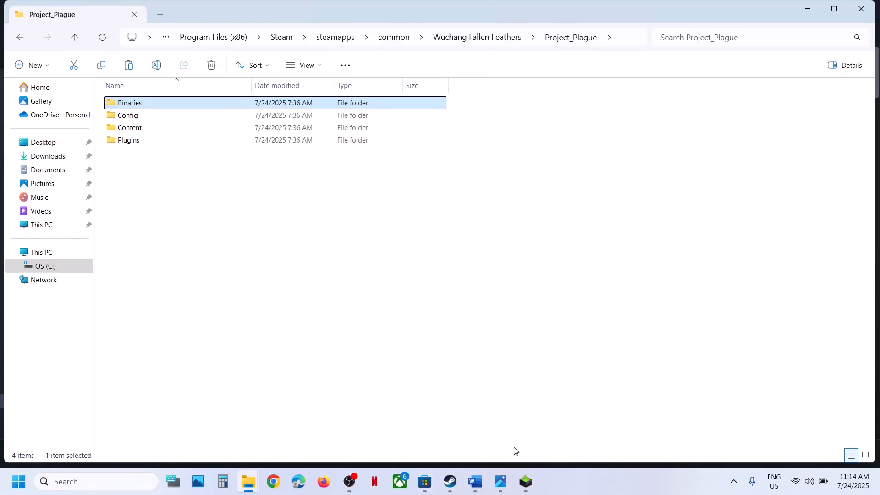
left_click(475, 481)
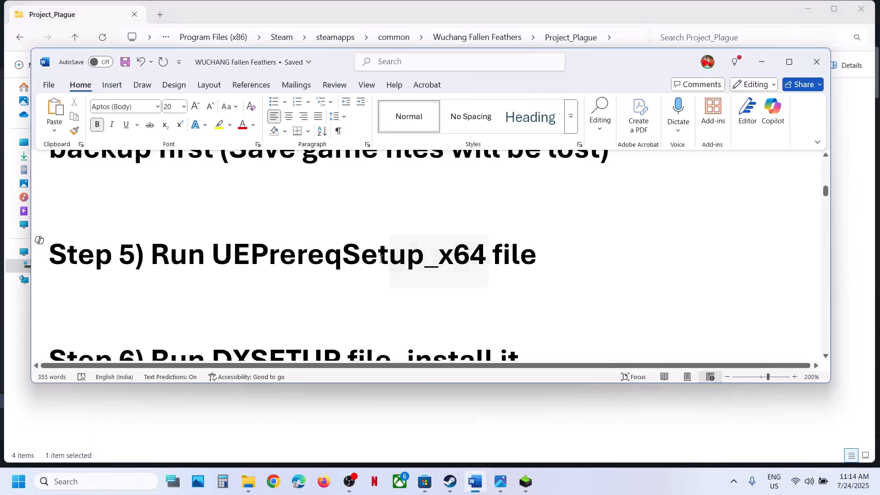
- Copy the UEPrereqSetup_x64 name from Step 5, search the game's root folder for it and open the file's location
double_click(293, 257)
key("ctrl+c")
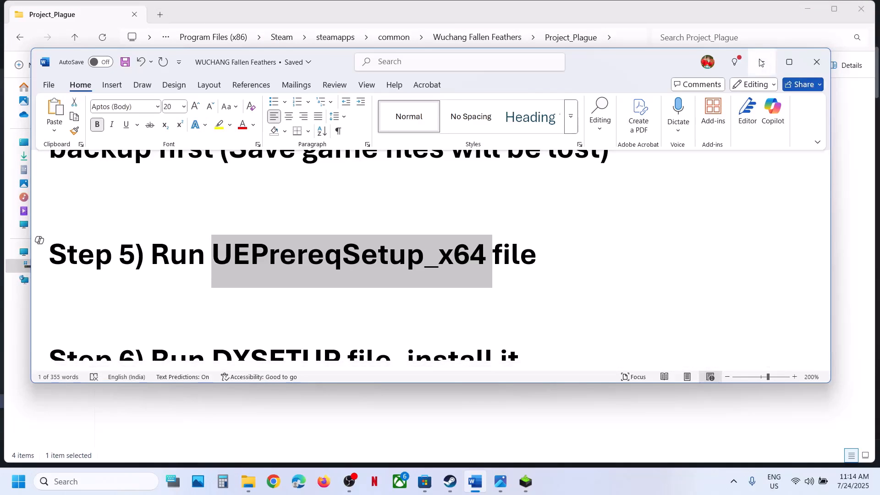
left_click(761, 63)
left_click(76, 38)
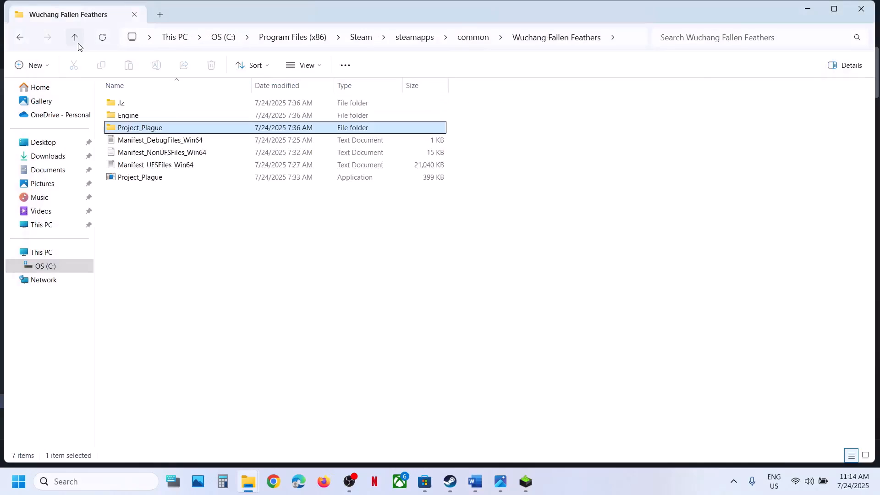
left_click(707, 37)
key("ctrl+v")
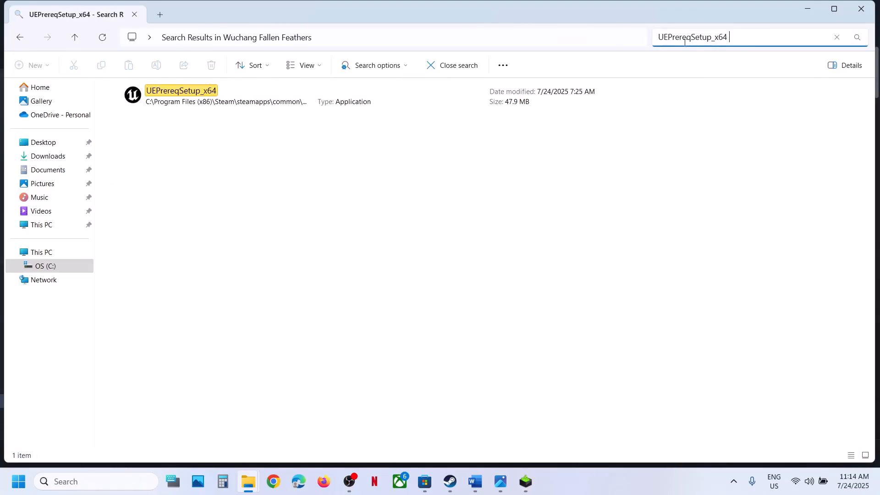
right_click(242, 105)
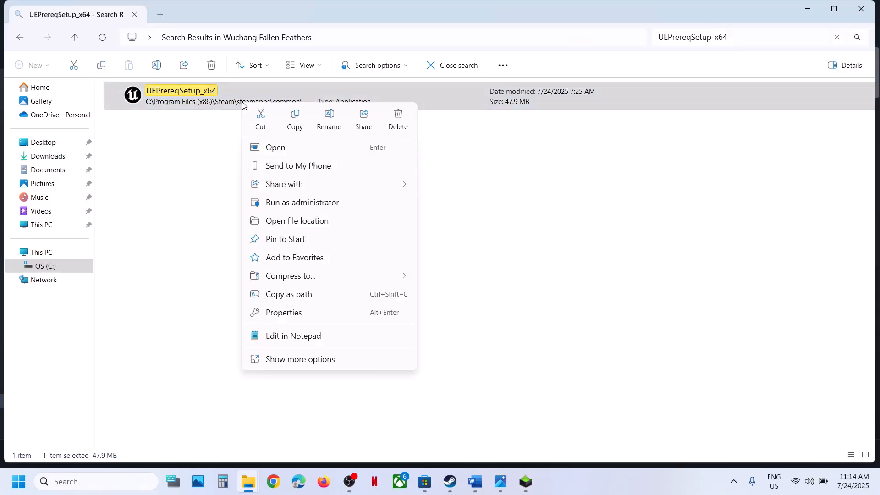
left_click(298, 221)
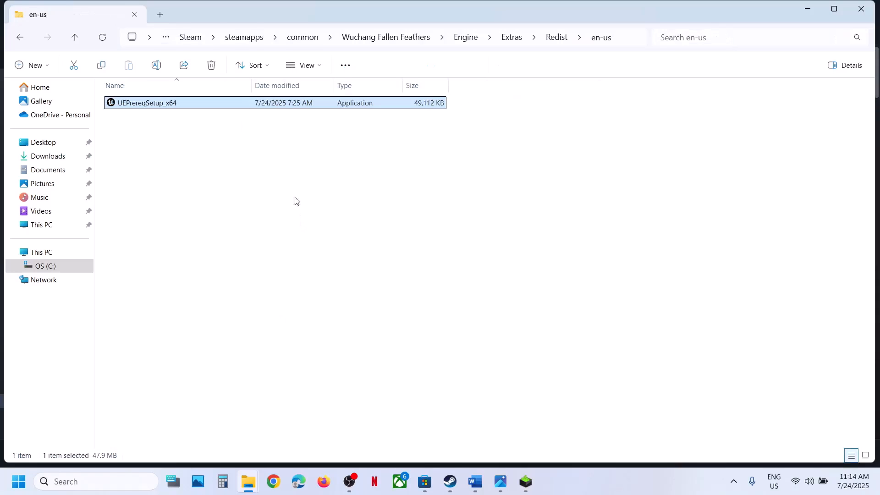
- Run UEPrereqSetup_x64 as administrator, uninstall UE Prerequisites (x64) and close the setup window
left_click(629, 40)
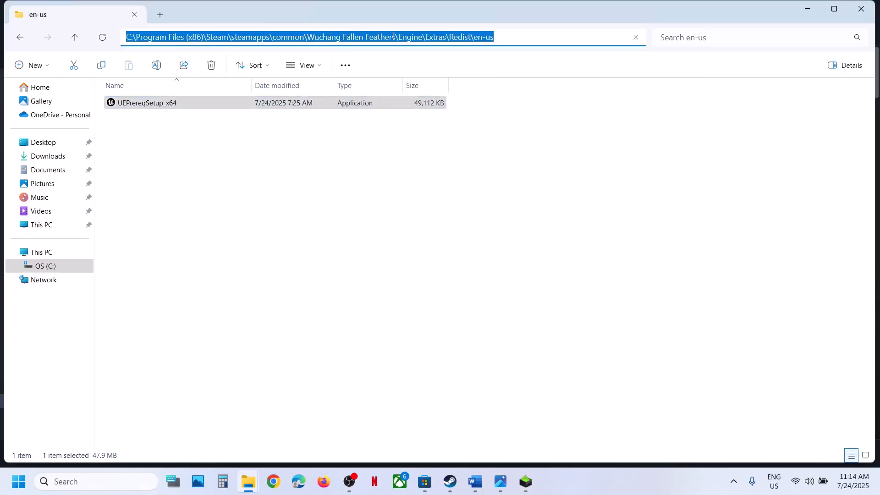
left_click(151, 107)
right_click(150, 109)
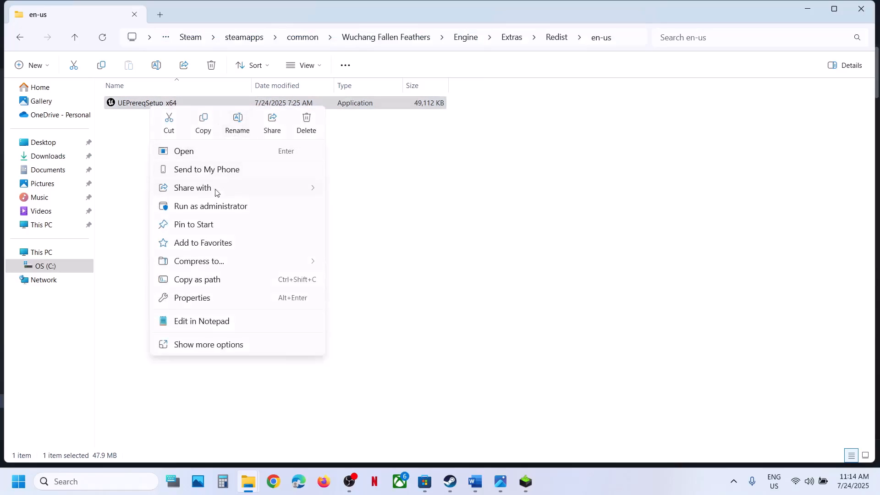
left_click(212, 206)
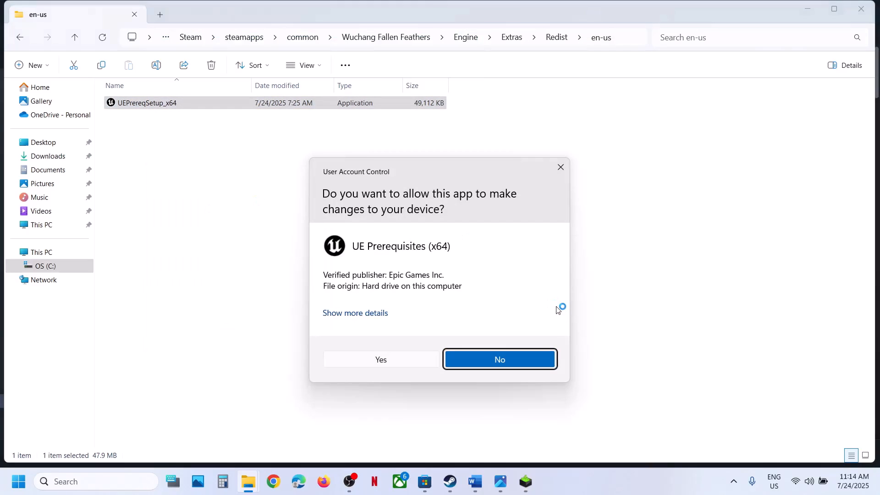
left_click(382, 360)
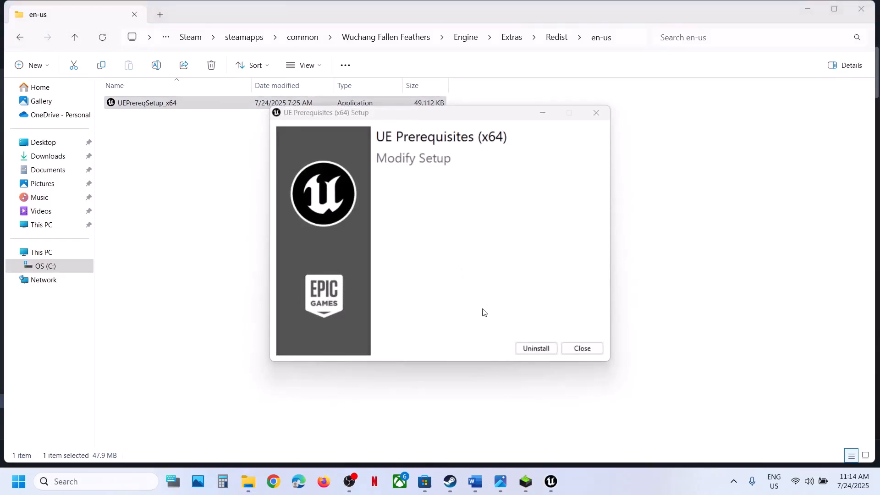
left_click(534, 350)
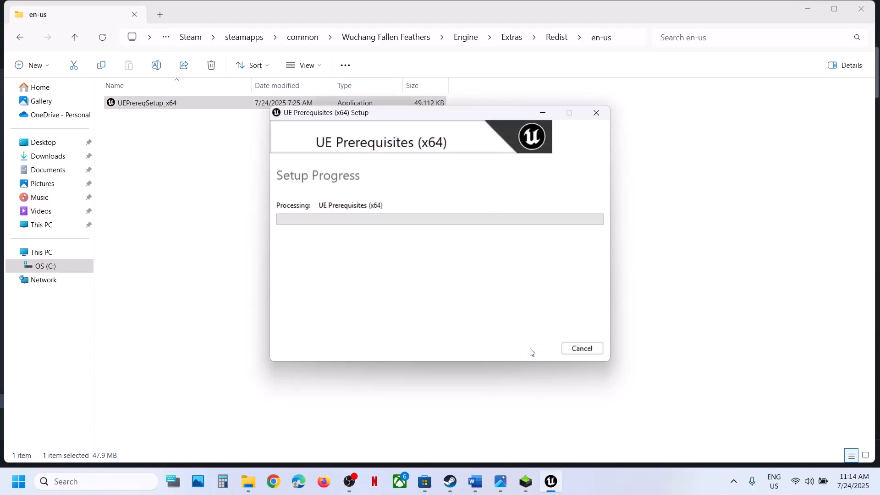
left_click(579, 348)
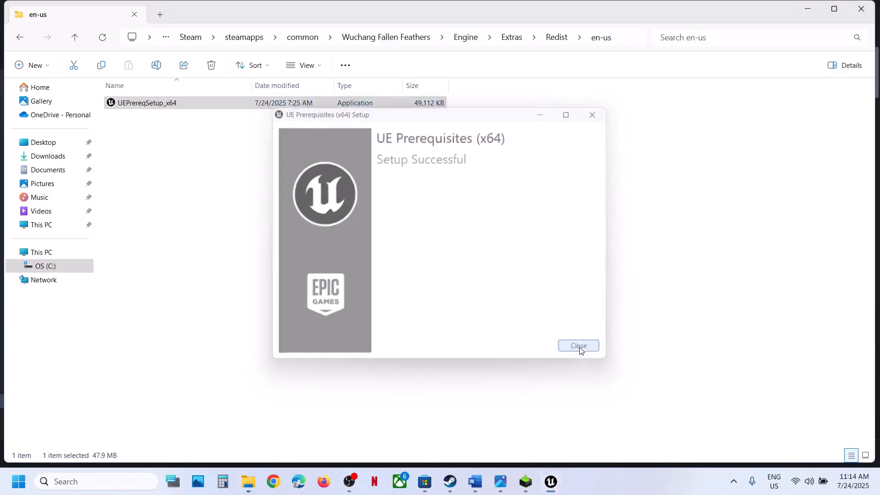
- Run UEPrereqSetup_x64 as administrator again, agree to the license terms, install UE Prerequisites (x64) and close the setup
right_click(159, 110)
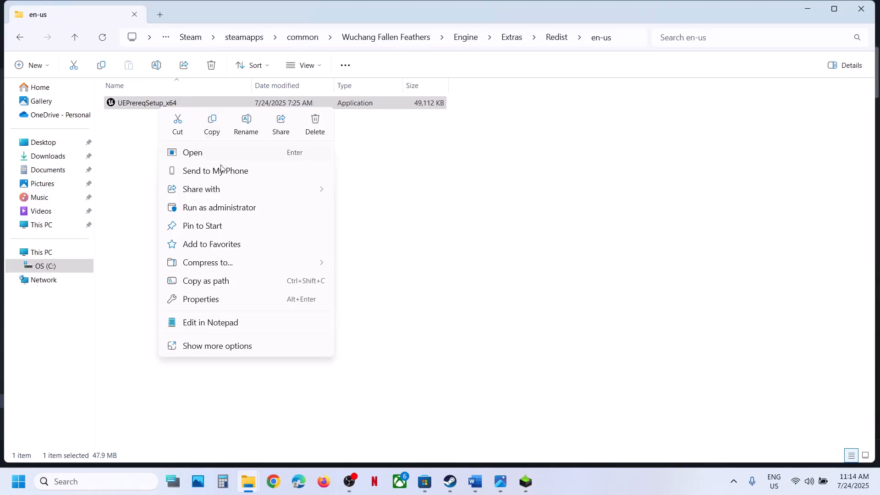
left_click(212, 207)
left_click(360, 362)
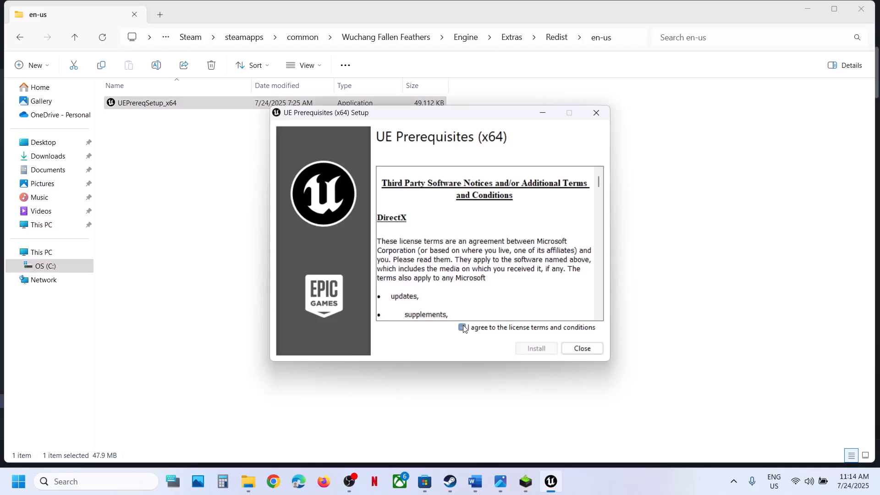
left_click(462, 328)
left_click(536, 350)
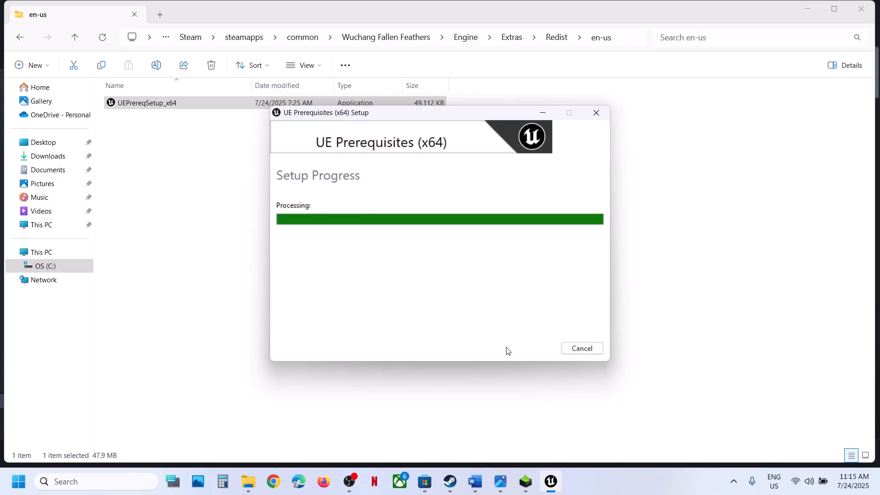
left_click(578, 349)
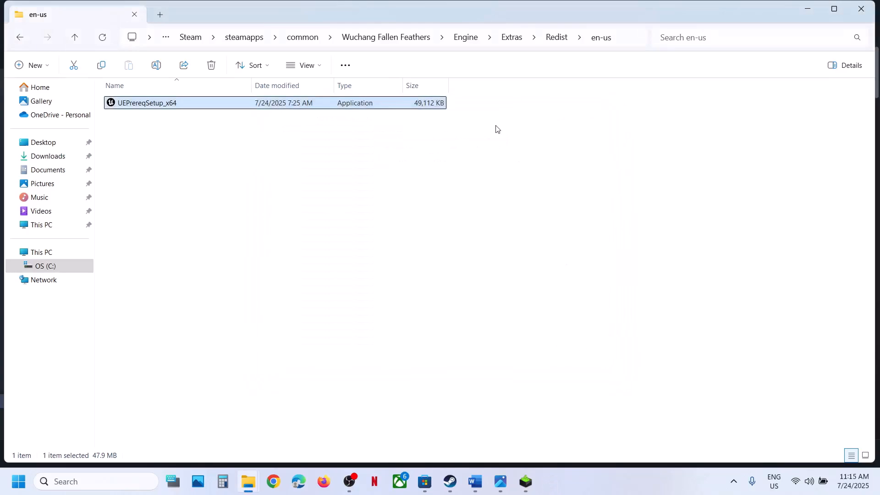
- Switch to the Word document and select the DXSETUP file name in Step 6
left_click(472, 484)
scroll(321, 294, "down", 2)
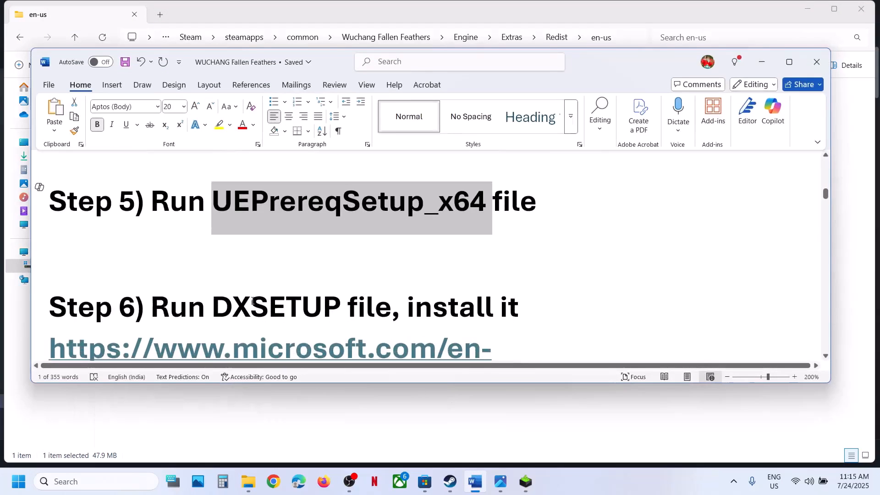
left_click_drag(253, 301, 389, 306)
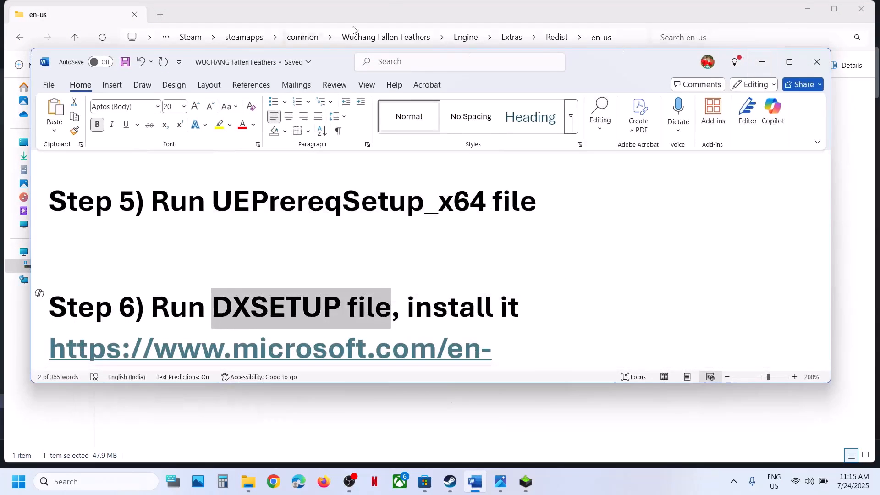
- Switch to File Explorer and check the Engine folder's Extras\Redist\en-us subfolders for the DXSETUP file
left_click(182, 47)
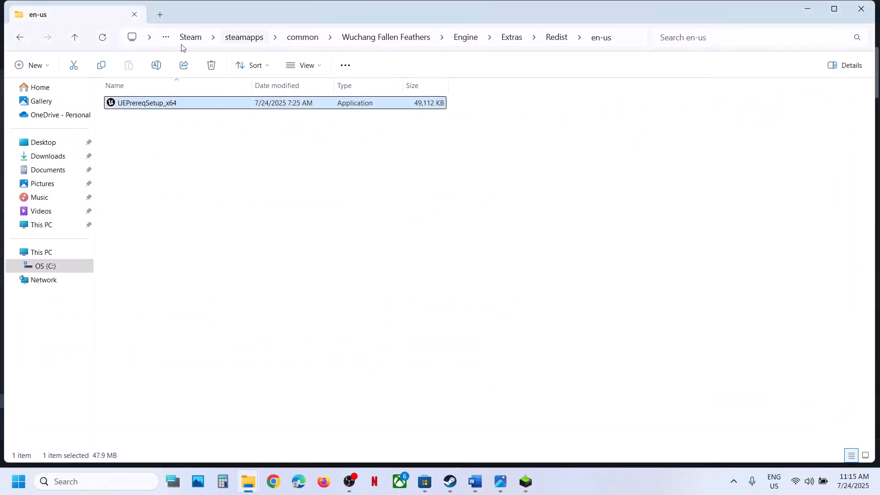
left_click(82, 43)
left_click(81, 43)
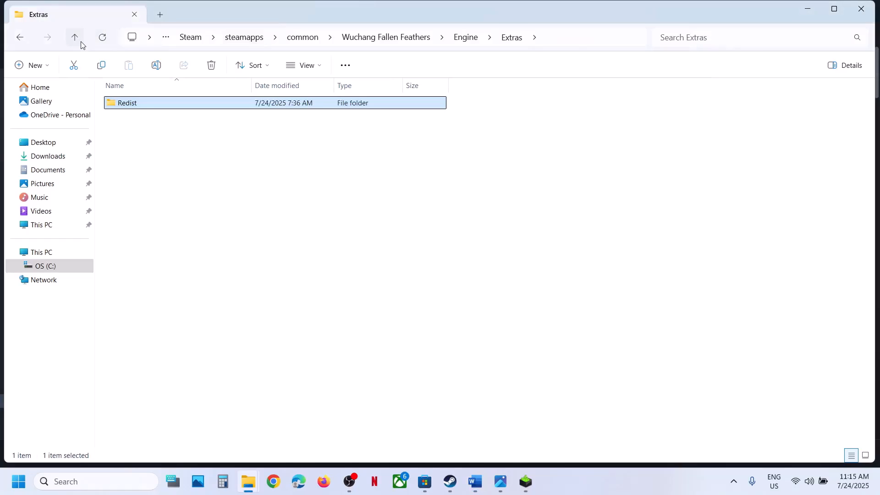
left_click(81, 44)
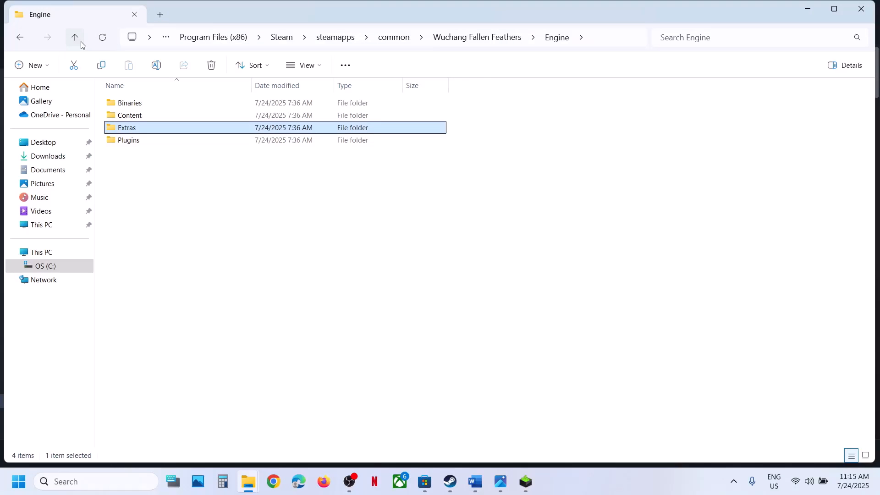
double_click(147, 129)
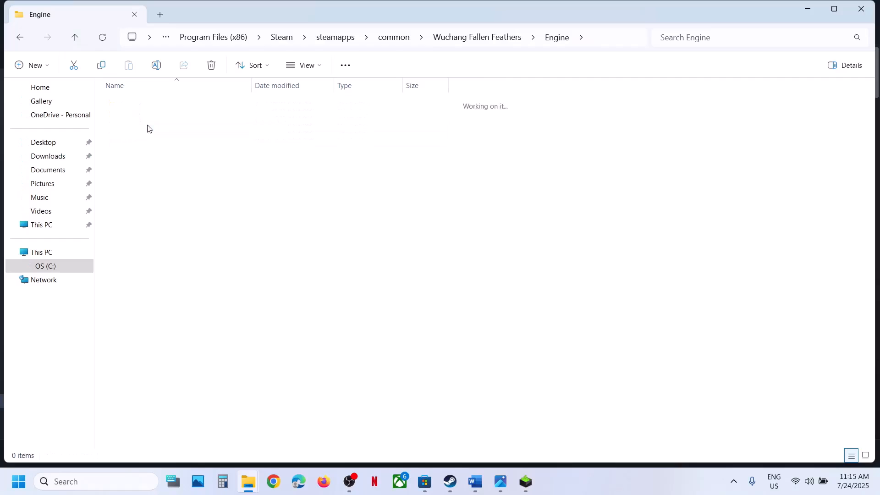
left_click(122, 104)
double_click(122, 104)
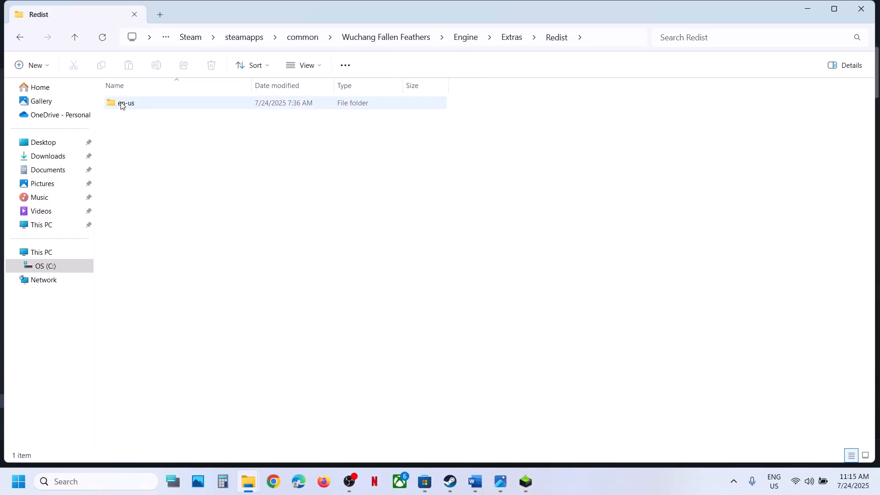
left_click(122, 104)
double_click(121, 104)
- Return to the Wuchang Fallen Feathers root folder and search it for DXSETUP
left_click(76, 40)
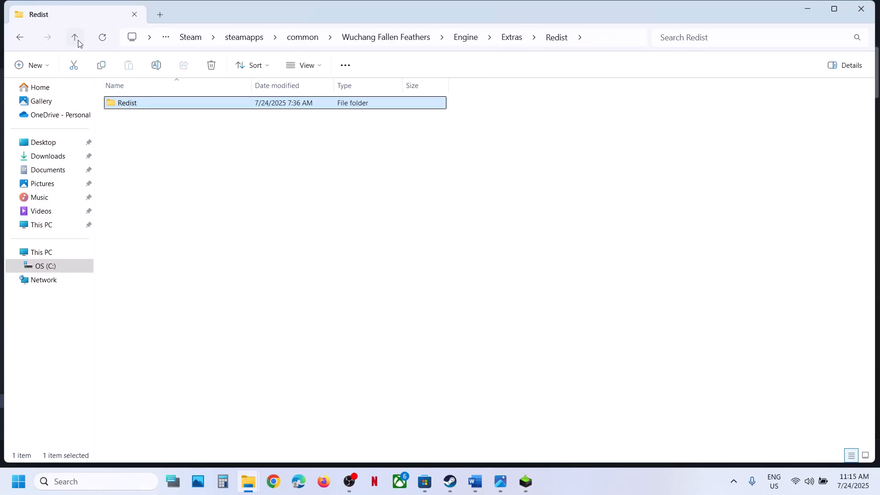
left_click(77, 40)
left_click(75, 38)
left_click(75, 38)
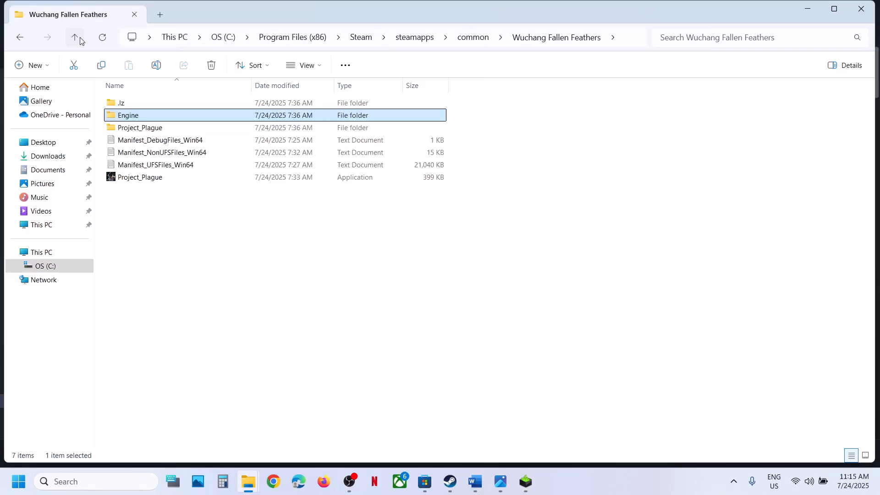
left_click(75, 40)
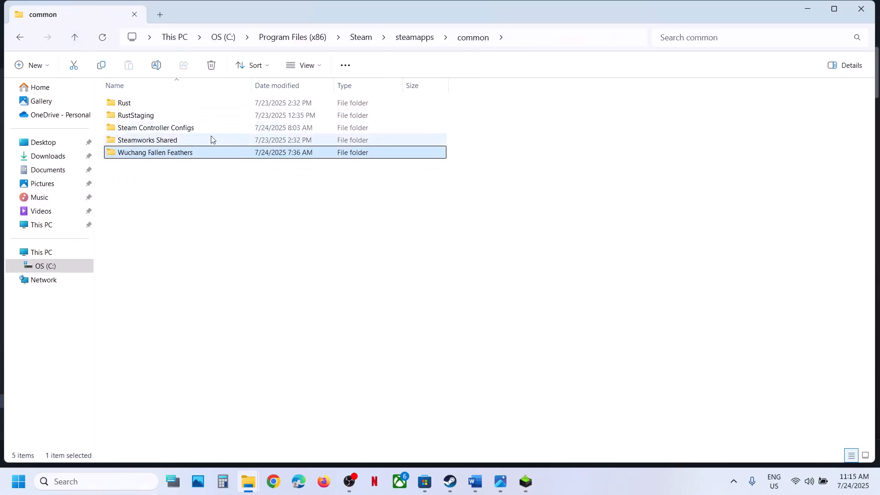
double_click(190, 157)
left_click(677, 43)
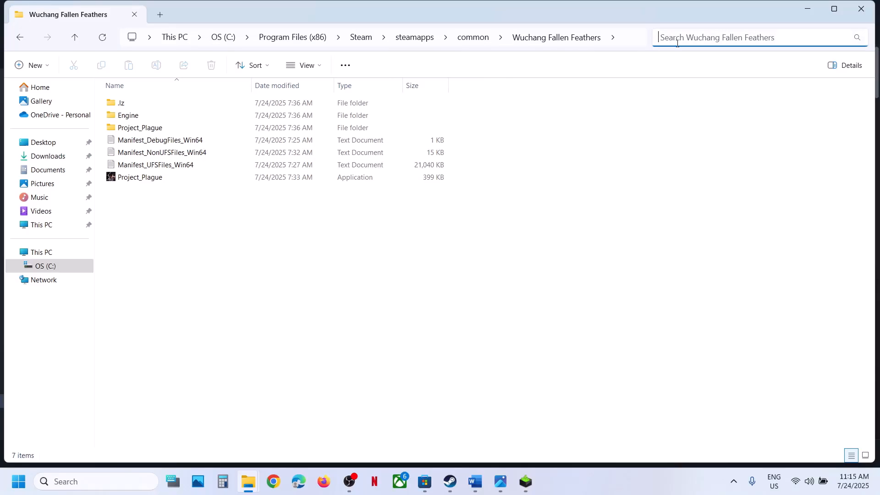
type("DXSET")
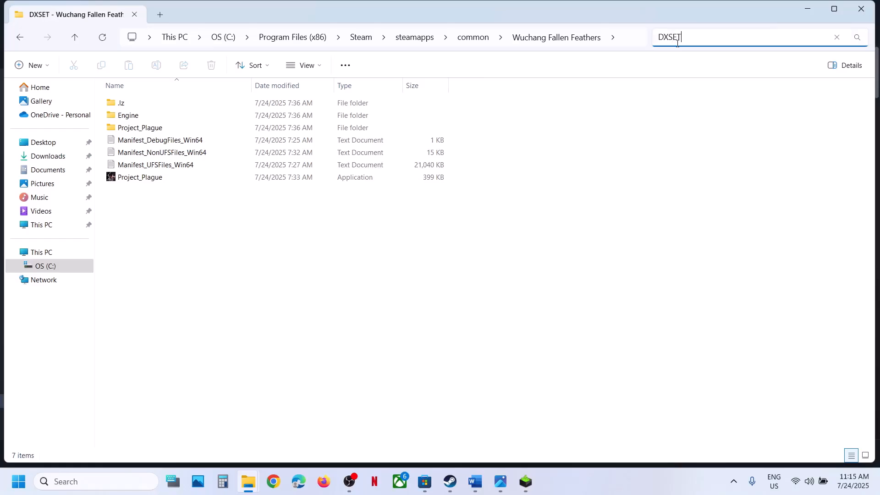
type("UP")
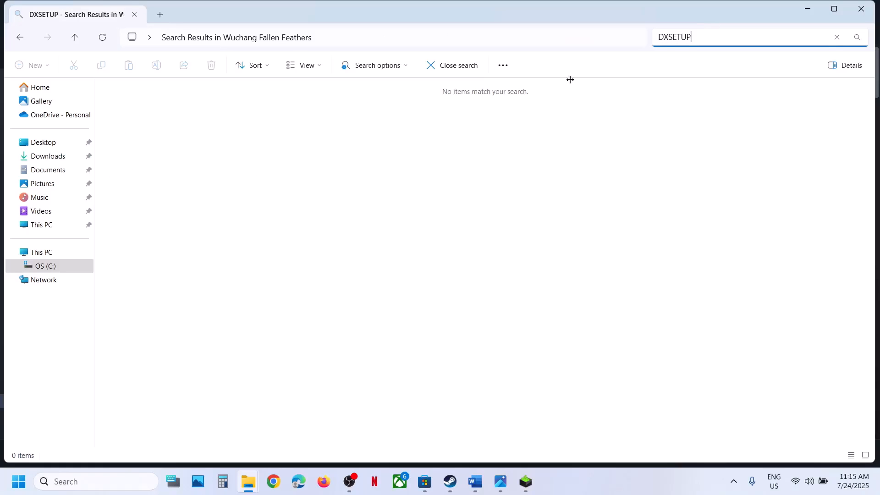
- Switch to the Word document and copy the Microsoft download link under Step 6
left_click(475, 486)
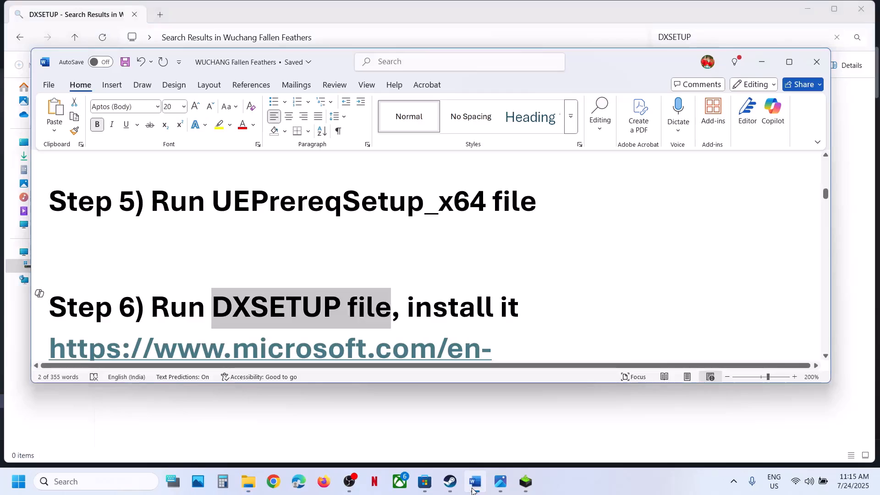
left_click(472, 489)
left_click(473, 487)
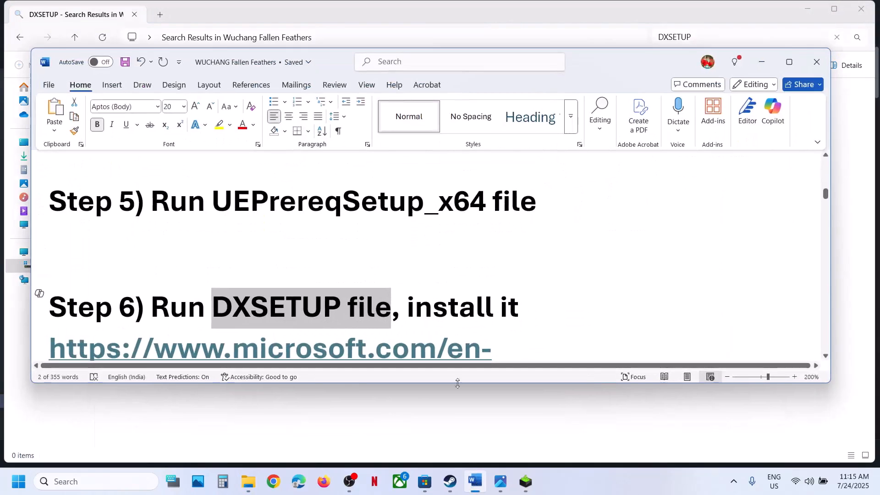
left_click(437, 348)
scroll(470, 265, "down", 2)
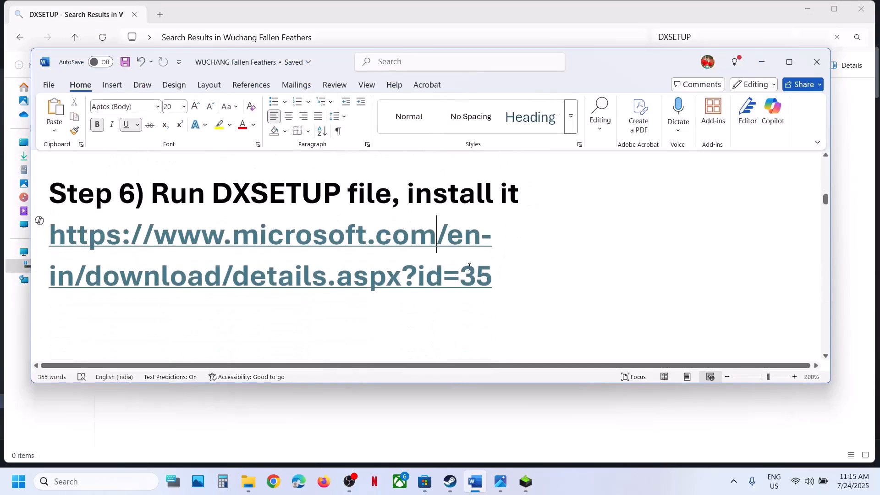
left_click_drag(495, 265, 48, 235)
key("ctrl+c")
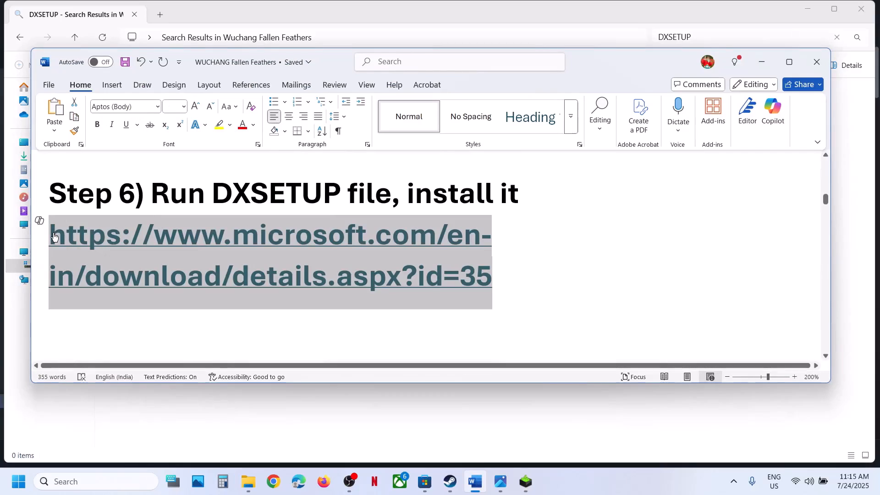
- Open the copied link in Chrome and download the English DirectX End-User Runtime Web Installer
left_click(273, 481)
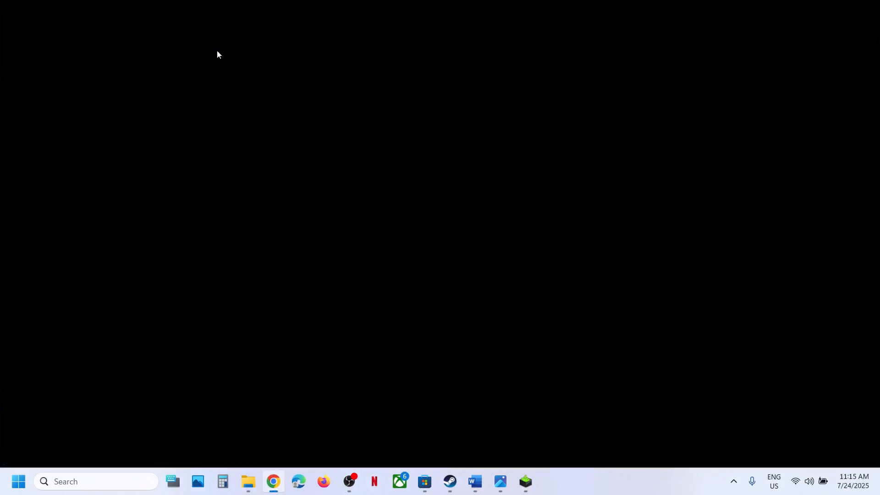
key("ctrl+v")
key("Return")
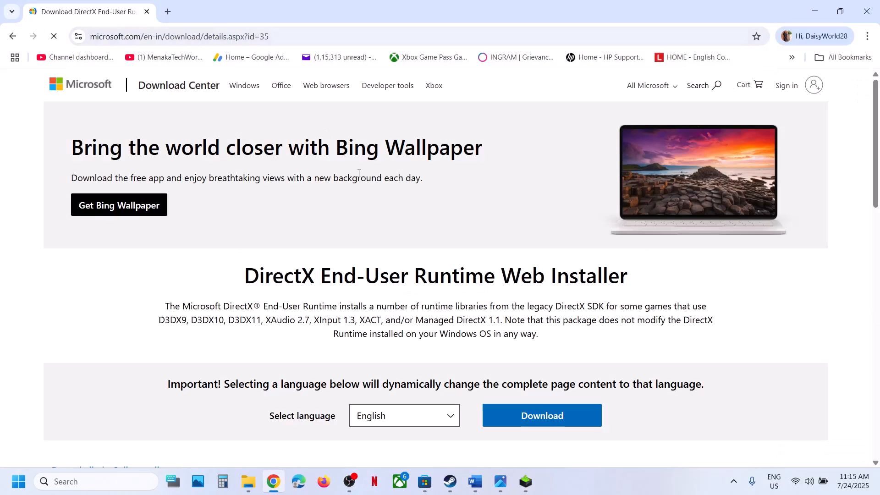
scroll(491, 389, "down", 3)
left_click(559, 292)
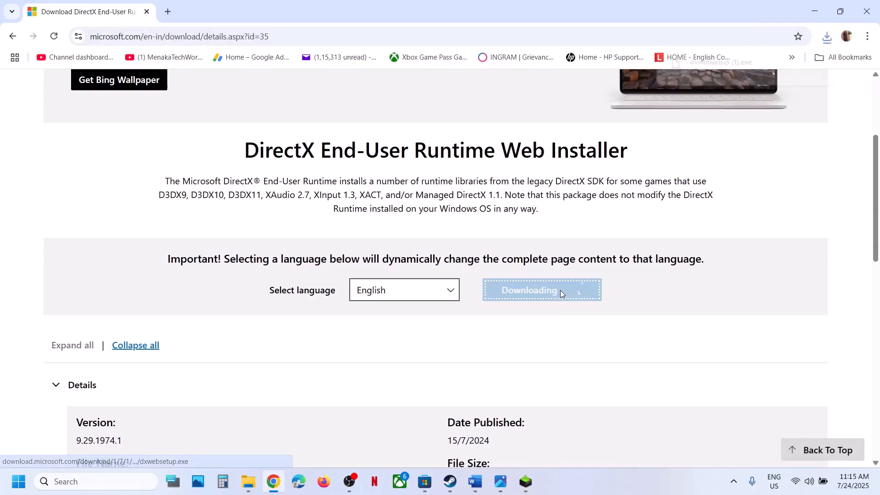
- Run the downloaded DirectX web installer, accept the license agreement, and go through the setup wizard until it is finished
left_click(751, 67)
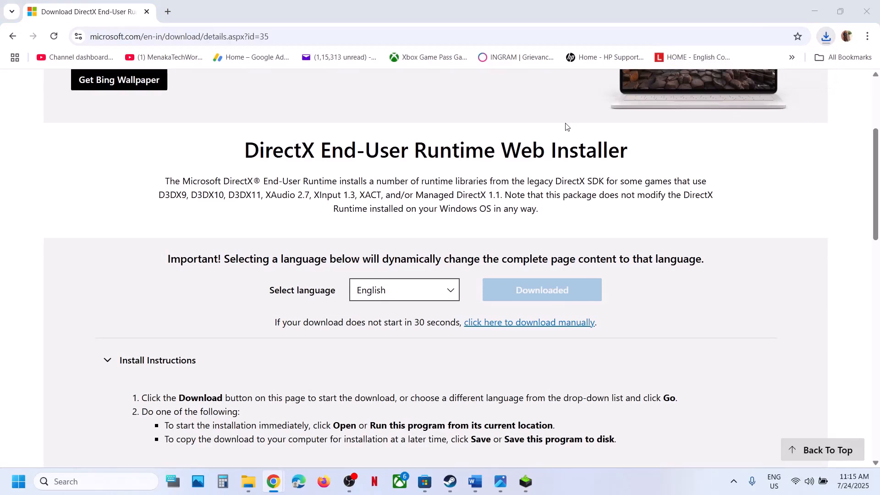
left_click(375, 337)
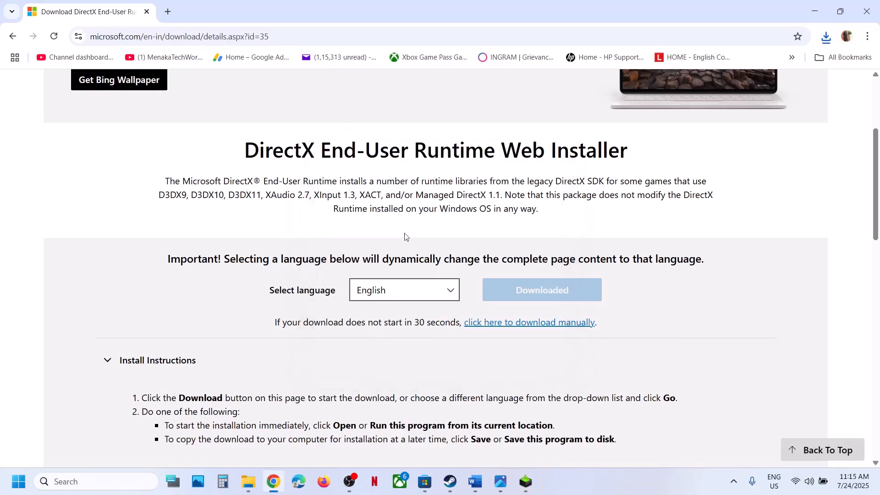
left_click(130, 182)
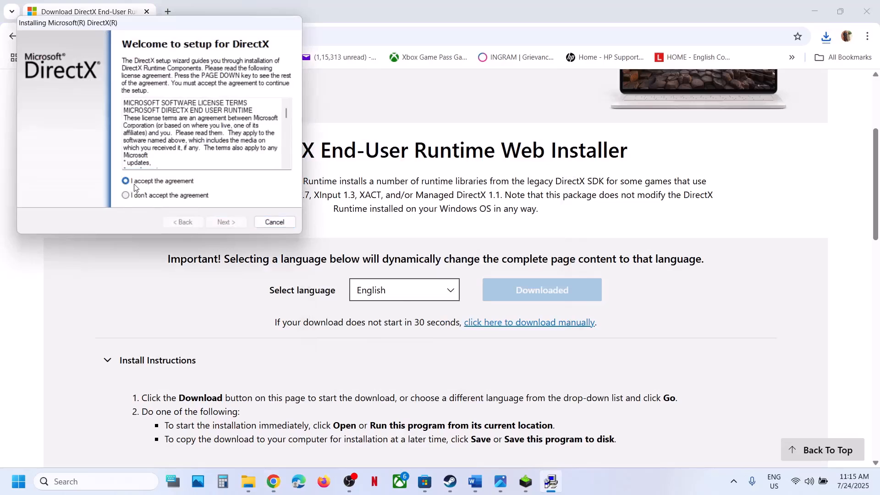
left_click(223, 220)
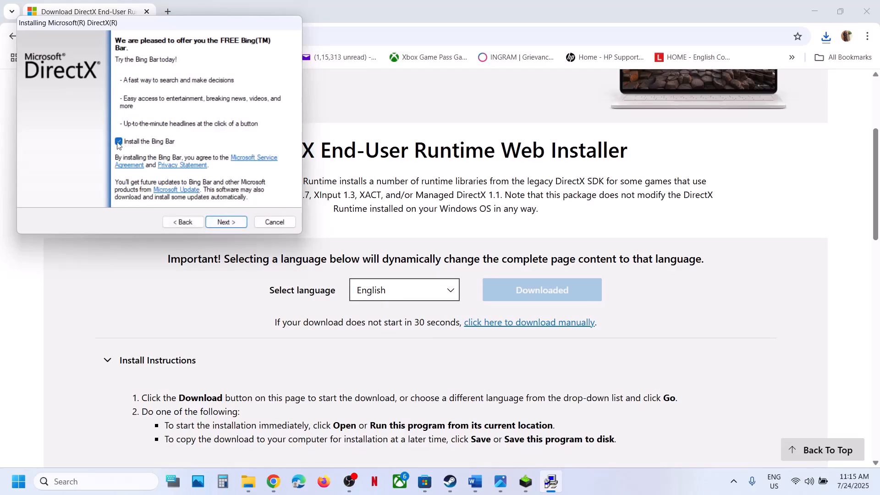
left_click(221, 222)
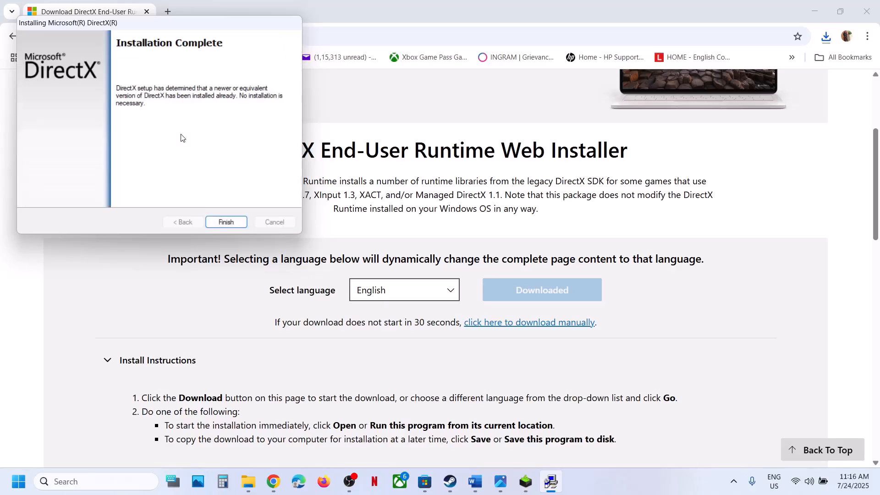
left_click(219, 222)
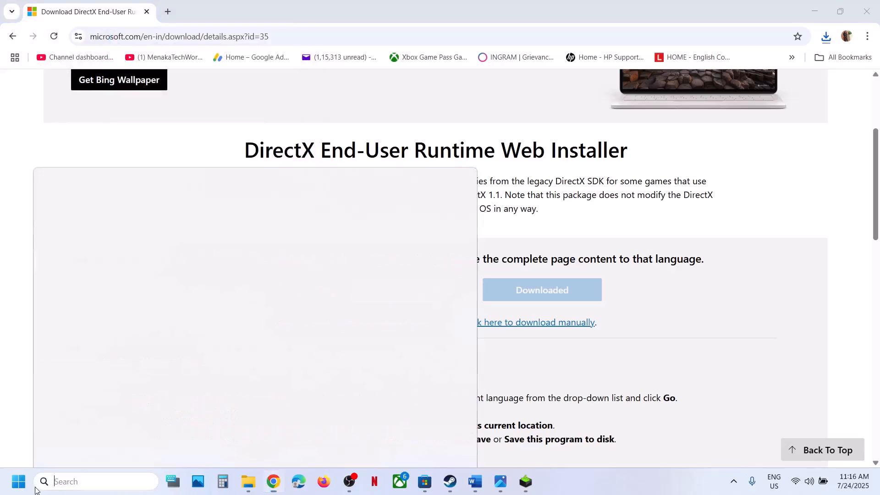
left_click(18, 481)
left_click(333, 442)
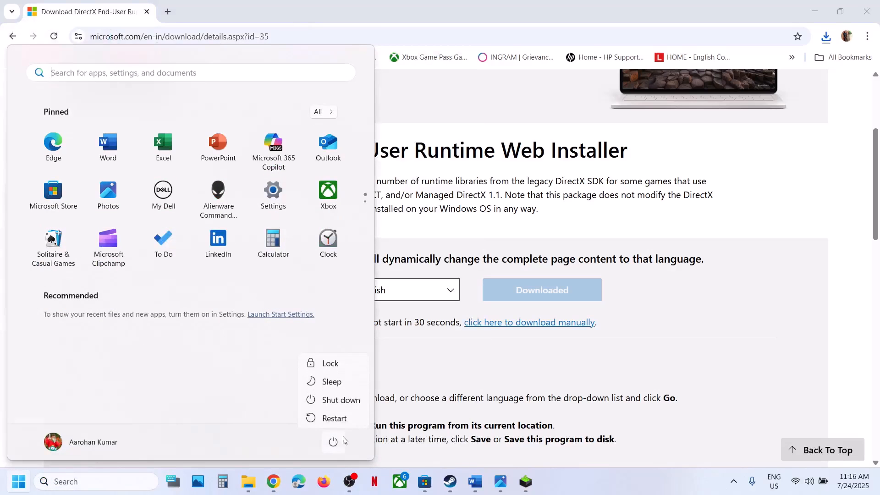
key("Escape")
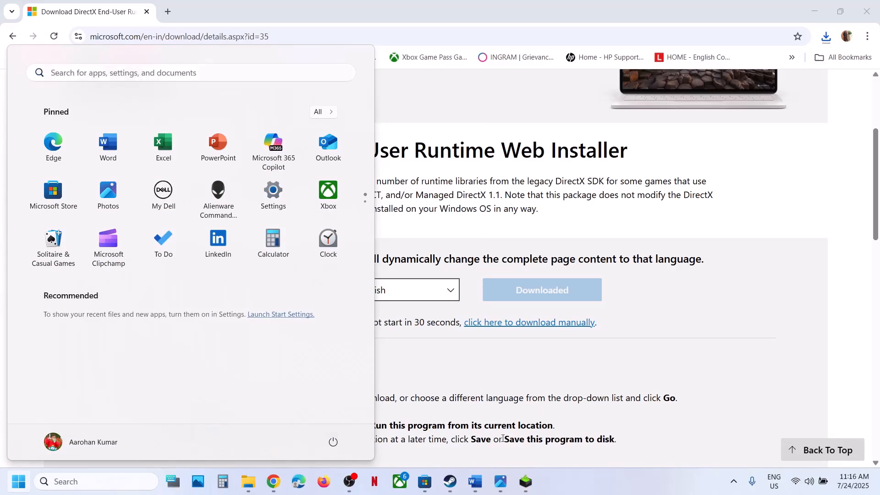
- Switch to the Word document and highlight "power saver mode" in the Step 7 heading
left_click(474, 481)
scroll(360, 313, "down", 2)
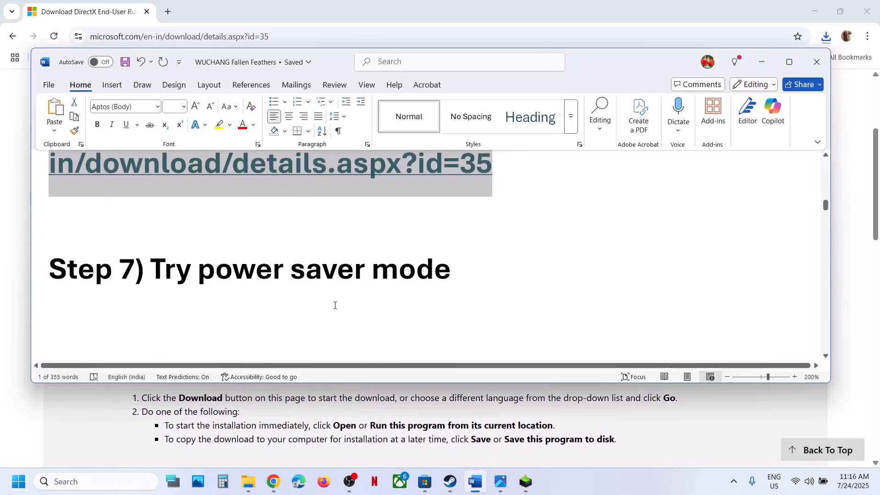
left_click_drag(248, 283, 467, 280)
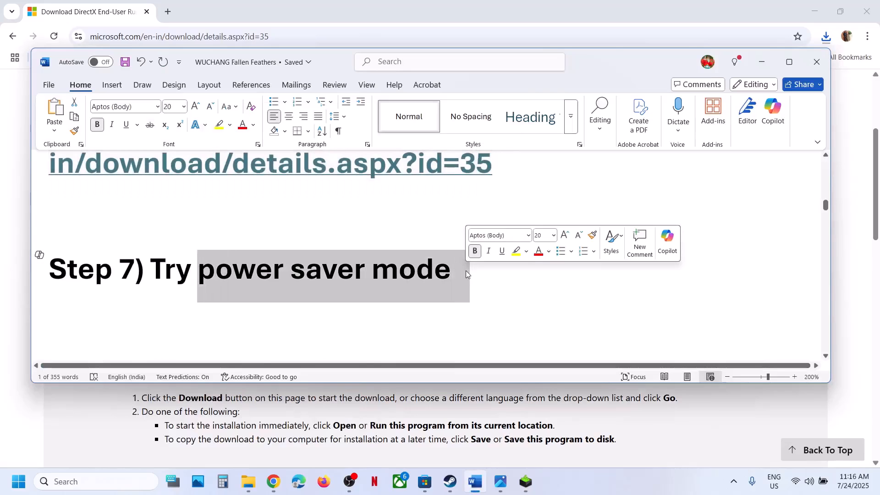
- Open the Power Options page under Hardware and Sound in Control Panel
left_click(112, 487)
type("control")
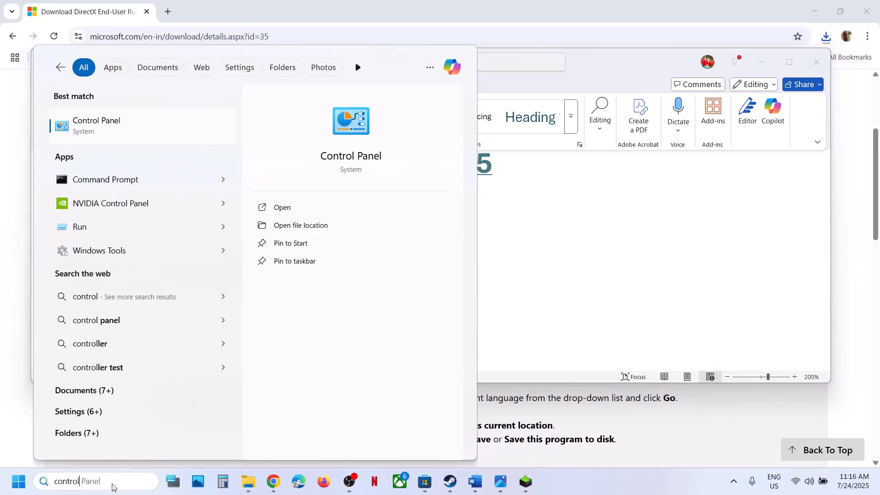
key("Return")
left_click(308, 171)
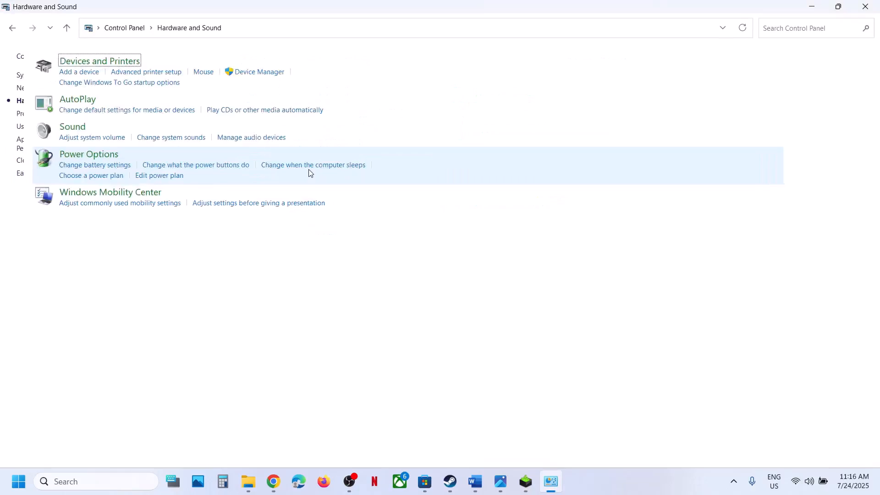
left_click(182, 155)
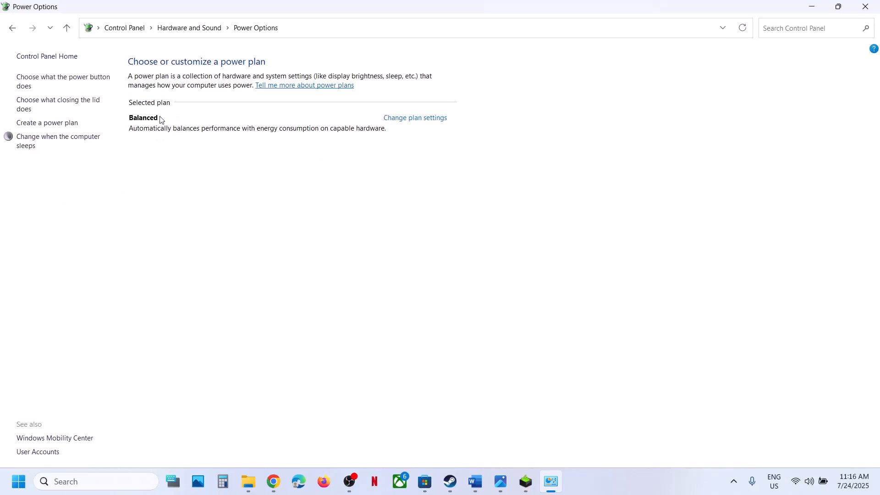
- Switch to Photos and examine the power plan image, followed by the Performance Core Ratio setting in the Intel Extreme Tuning Utility image
left_click(508, 482)
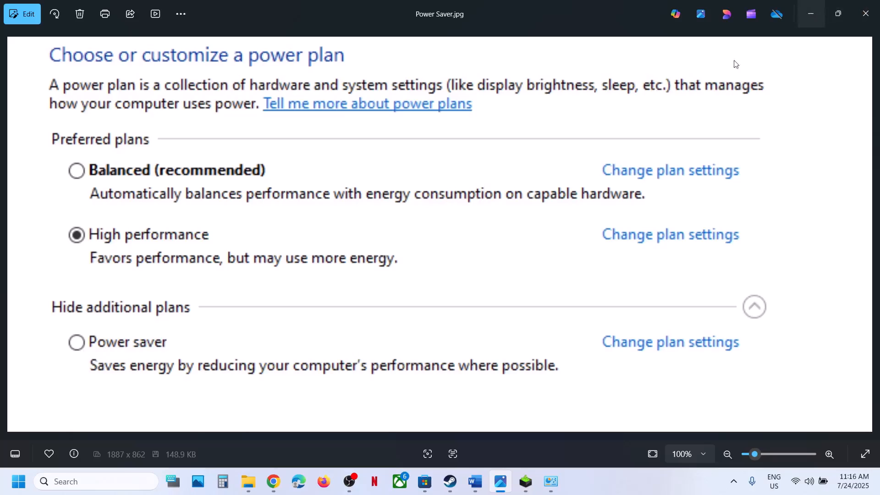
key("Right")
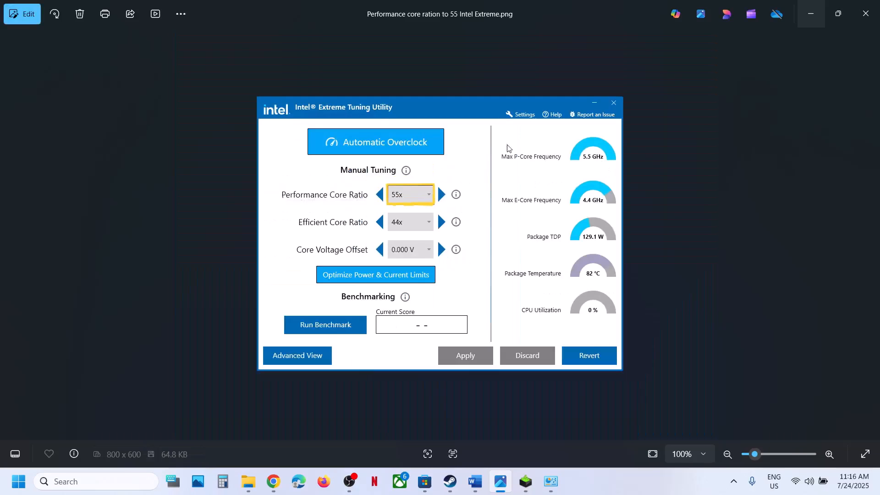
scroll(314, 197, "up", 5)
left_click_drag(321, 122, 328, 205)
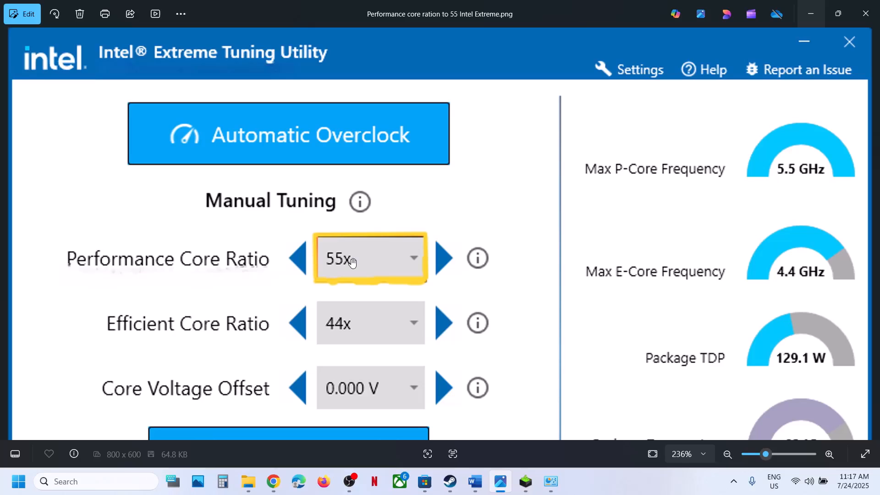
scroll(500, 252, "down", 3)
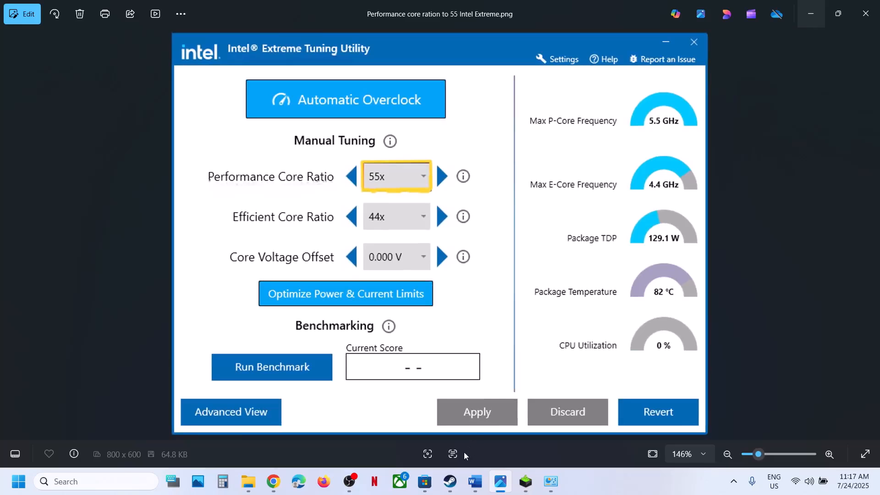
- Switch to the Word document and highlight the first line of Step 8 about running the game as an administrator
left_click(450, 481)
left_click(480, 485)
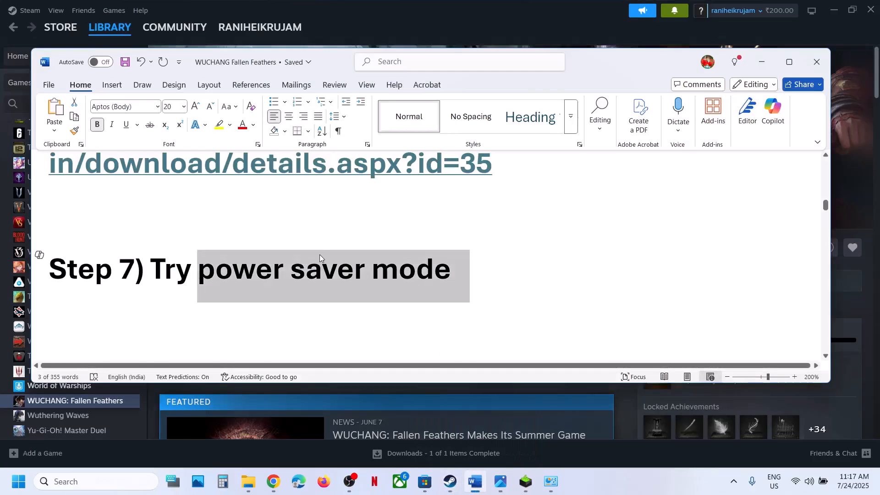
scroll(320, 254, "down", 3)
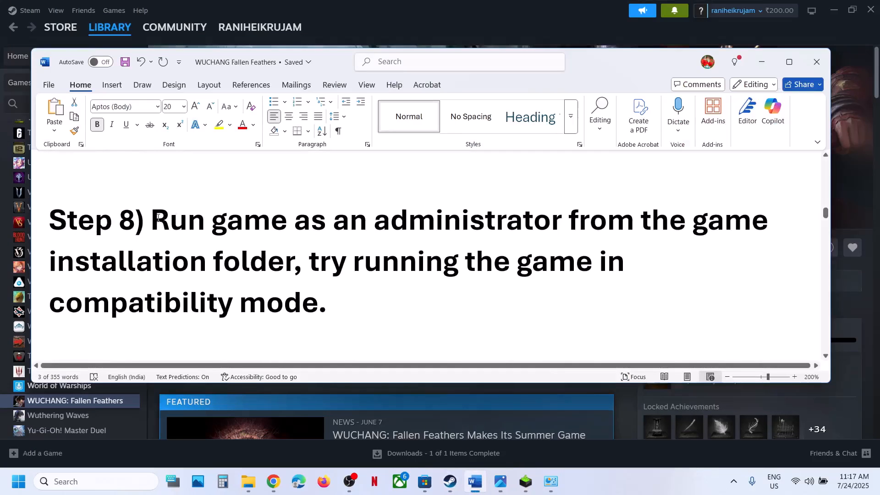
left_click_drag(176, 218, 772, 221)
- Switch to Steam and browse the local files of WUCHANG: Fallen Feathers
left_click(471, 22)
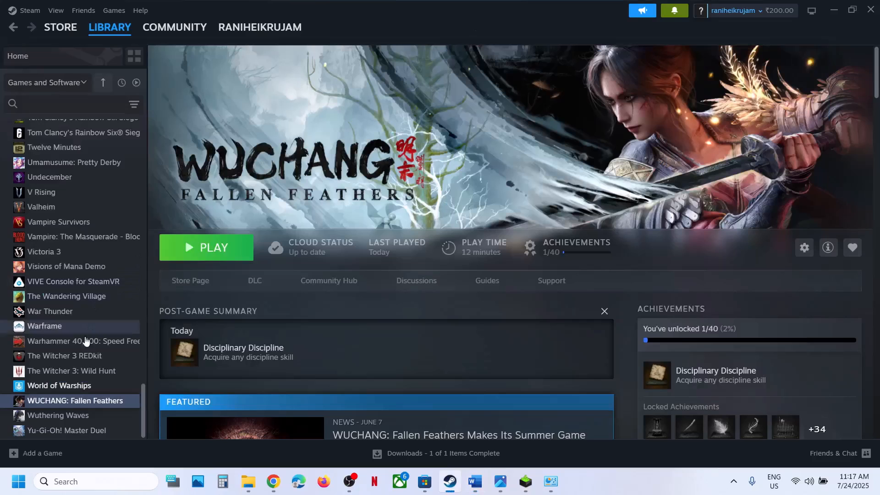
right_click(71, 402)
mouse_move(99, 368)
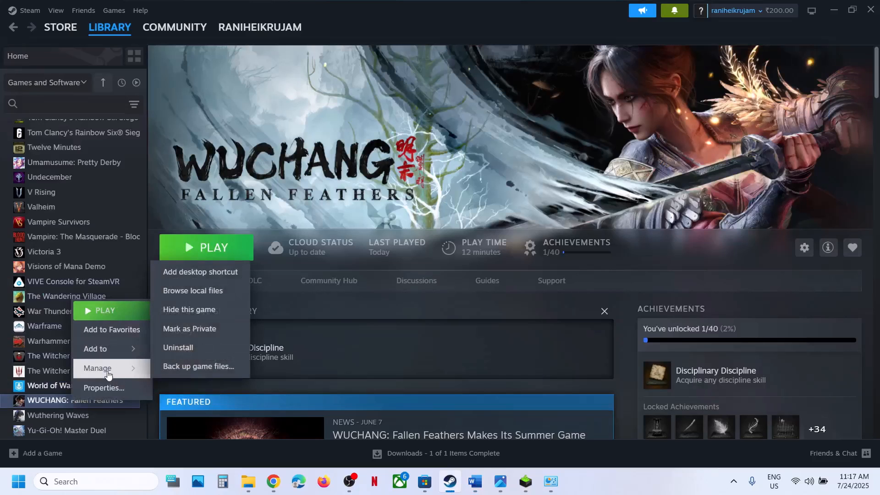
left_click(202, 293)
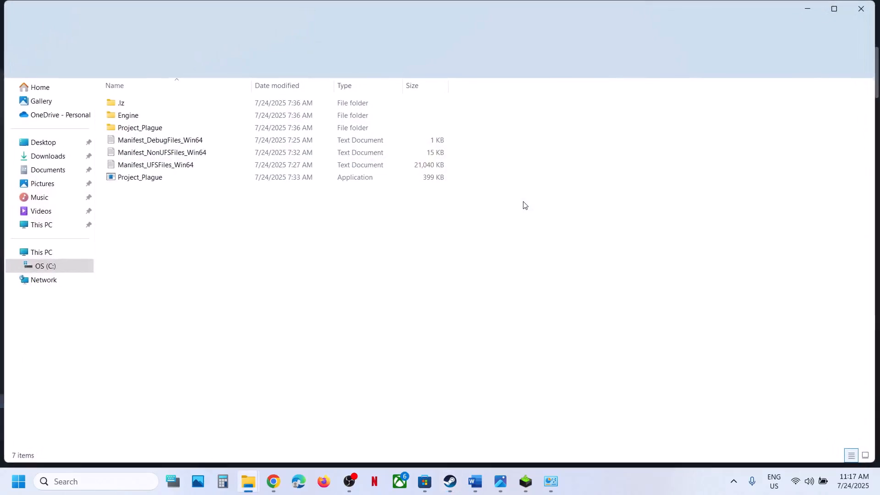
- Open the Win64 folder inside Project_Plague\Binaries and find the game's Shipping executables
left_click(144, 179)
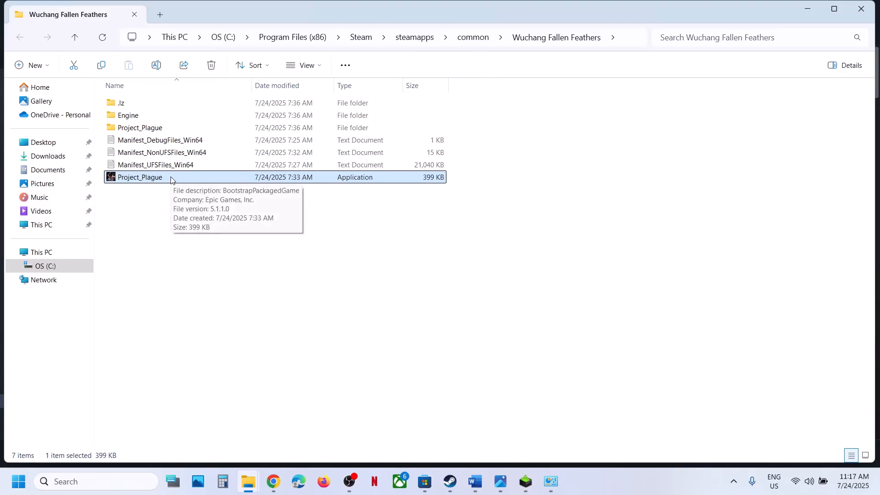
left_click(140, 128)
double_click(156, 129)
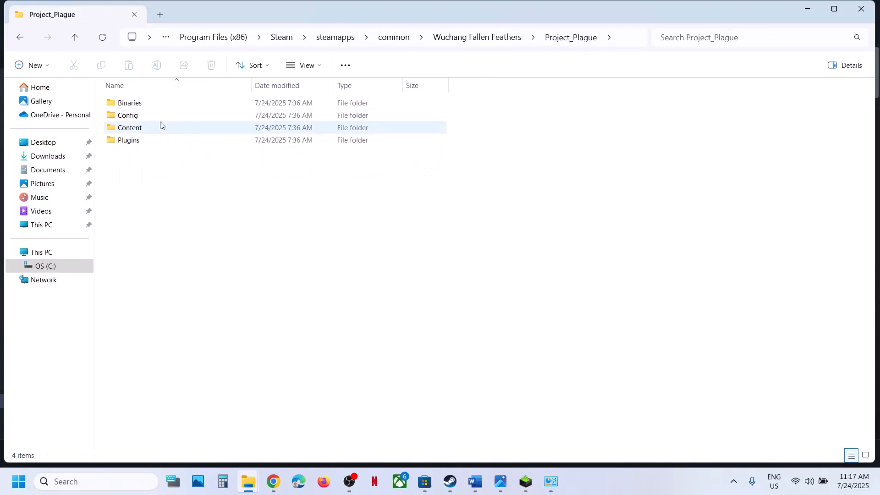
double_click(134, 105)
double_click(158, 106)
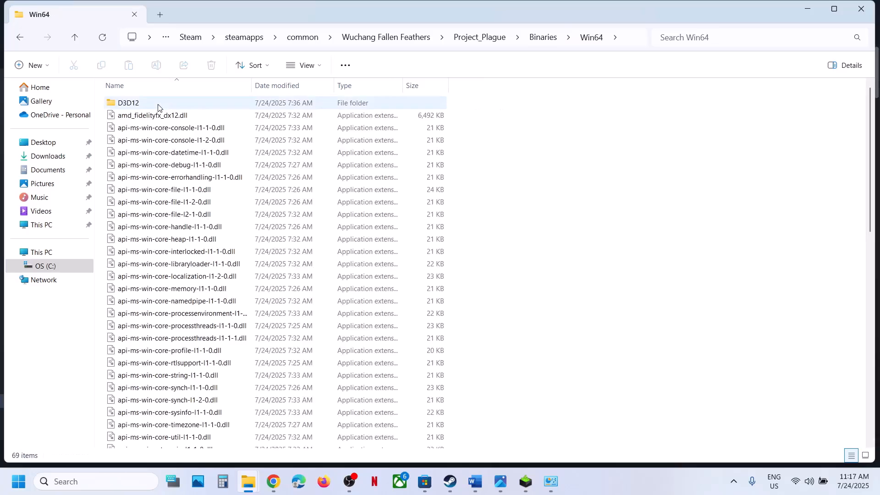
scroll(183, 202, "down", 10)
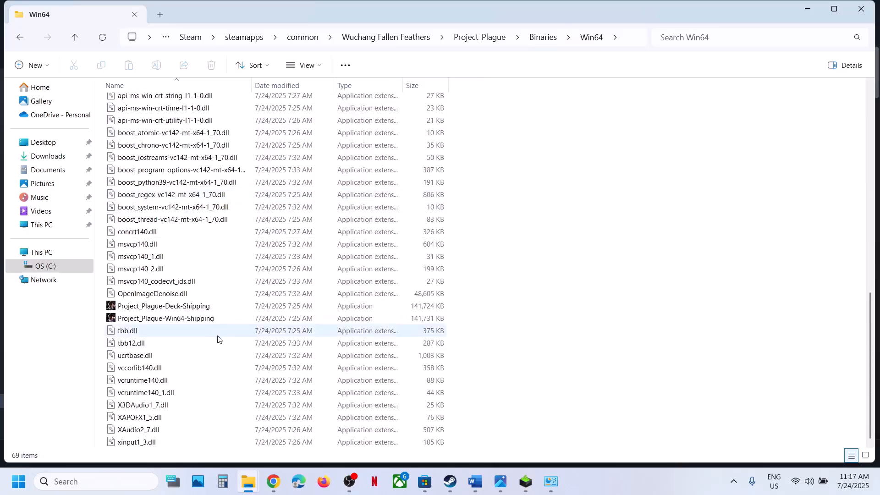
- Set the Project_Plague-Win64-Shipping application to run as an administrator and save its properties
left_click(185, 320)
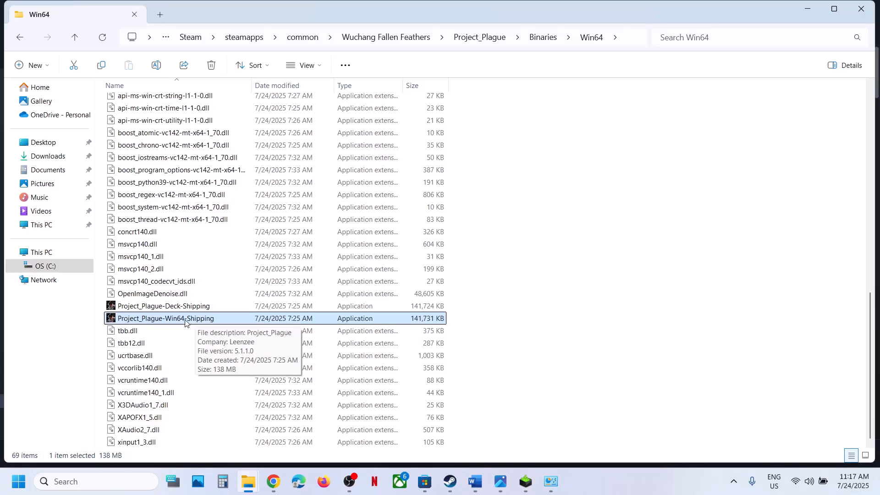
right_click(186, 322)
left_click(230, 262)
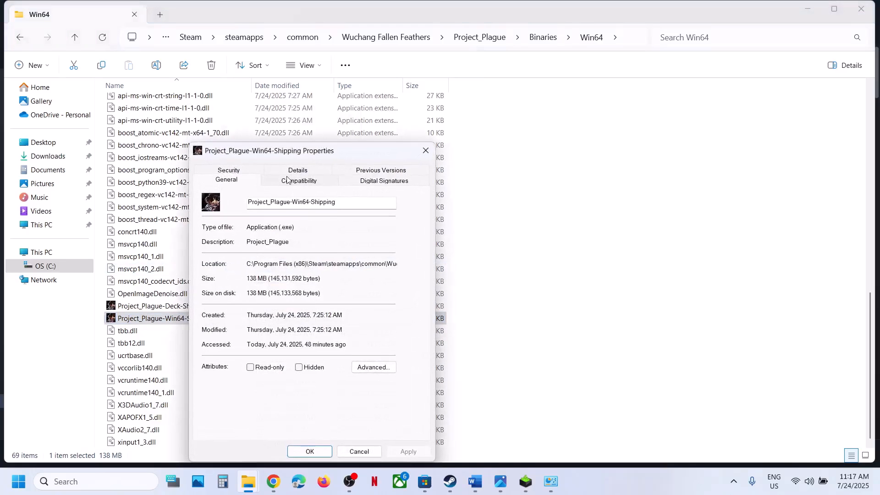
left_click(288, 180)
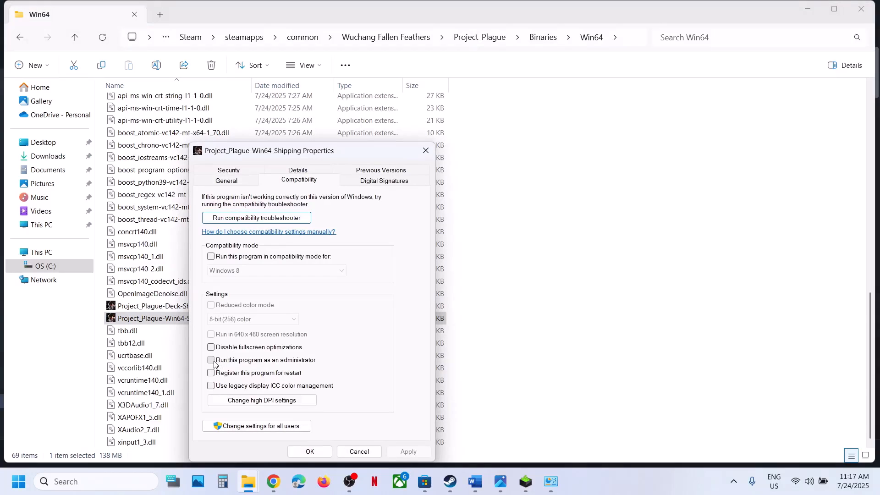
left_click(211, 360)
left_click(408, 451)
left_click(308, 452)
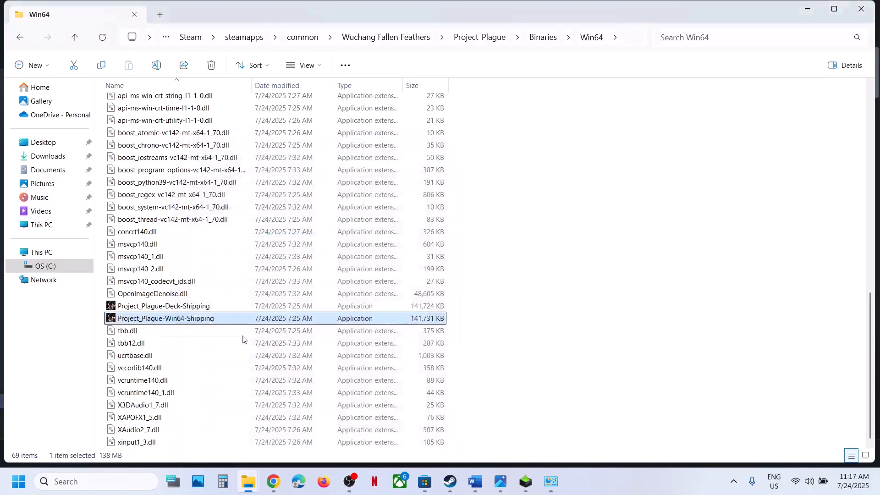
- Set the Project_Plague-Win64-Shipping application to run in compatibility mode for Windows 8 and apply the change
right_click(183, 320)
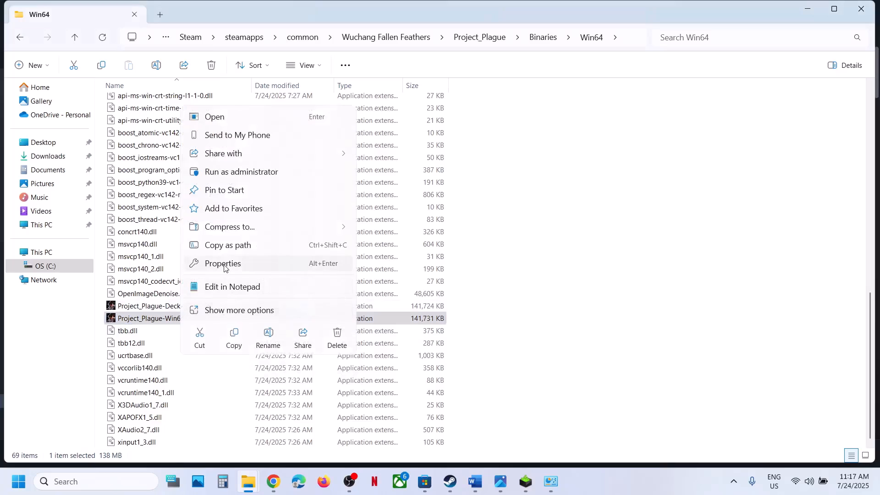
left_click(222, 263)
left_click(288, 183)
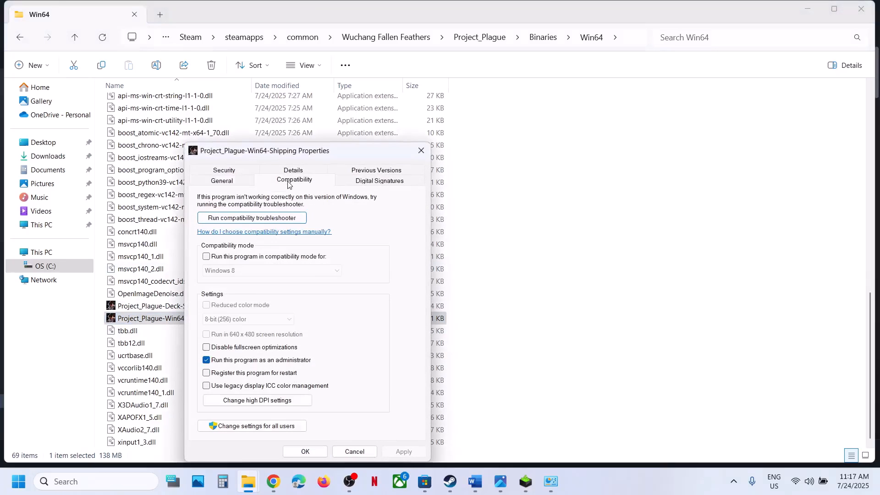
left_click(206, 257)
left_click(403, 451)
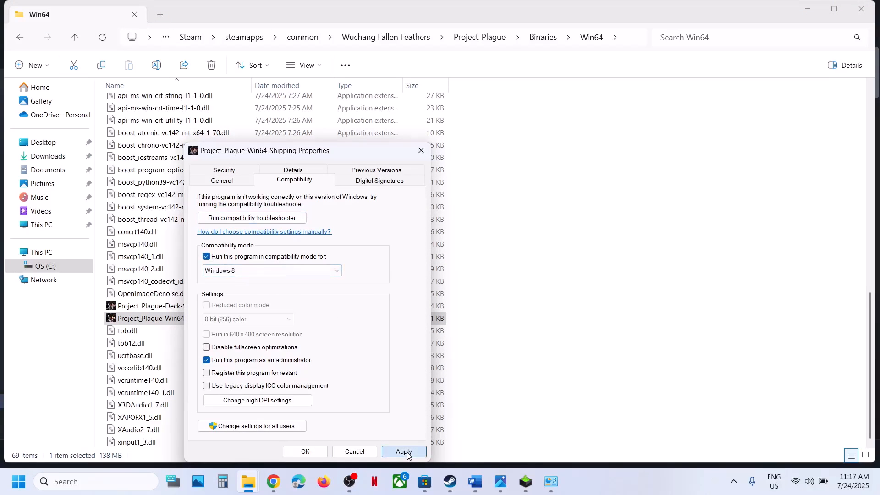
- Change the application's compatibility mode to Windows 7, disable fullscreen optimizations, and save the properties
left_click(232, 271)
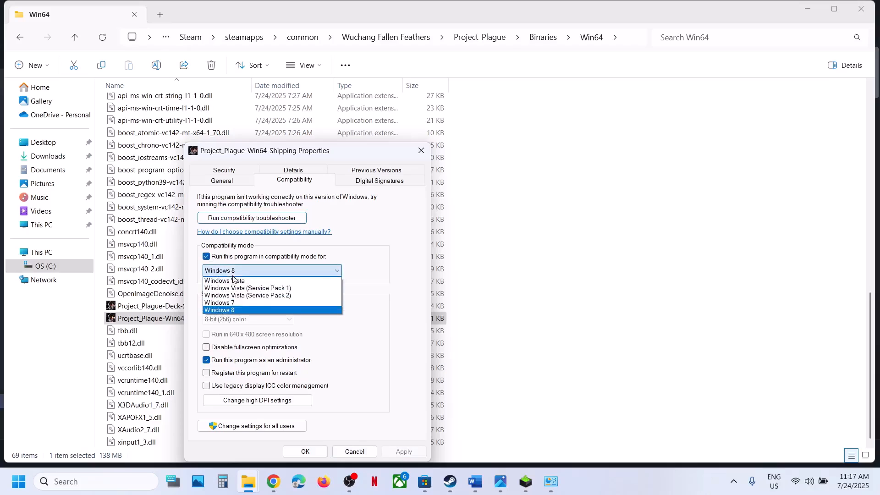
left_click(228, 304)
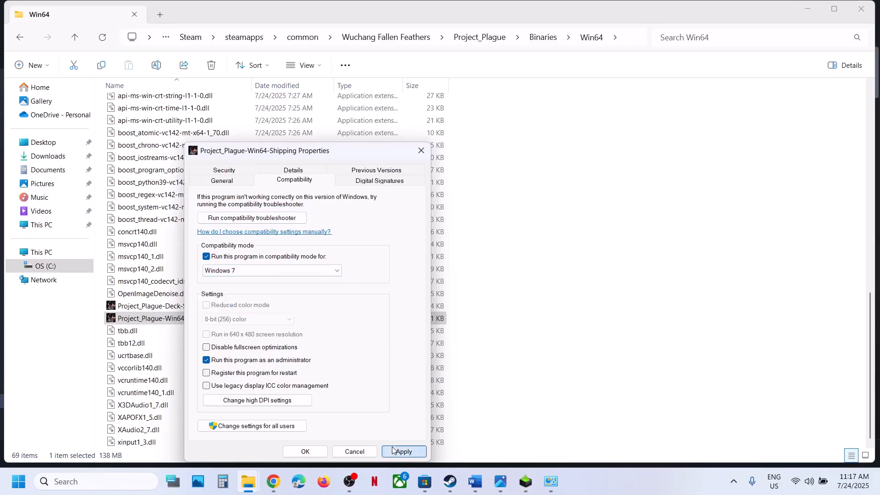
left_click(403, 452)
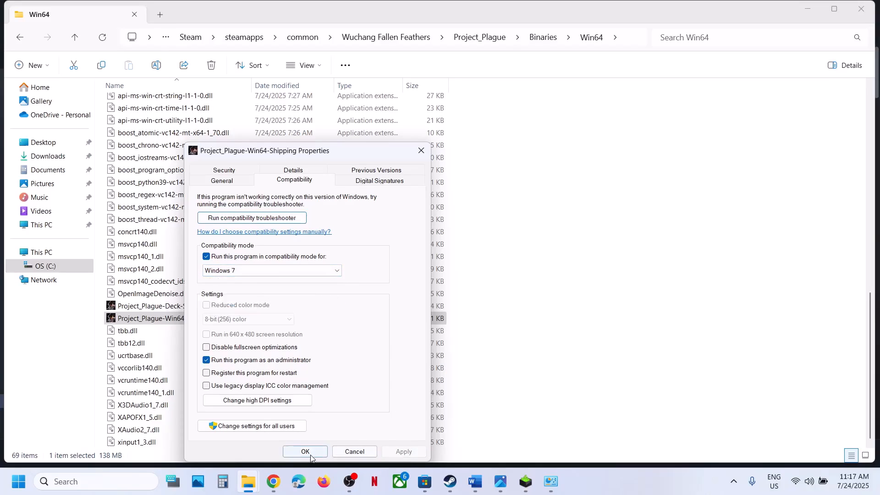
left_click(207, 350)
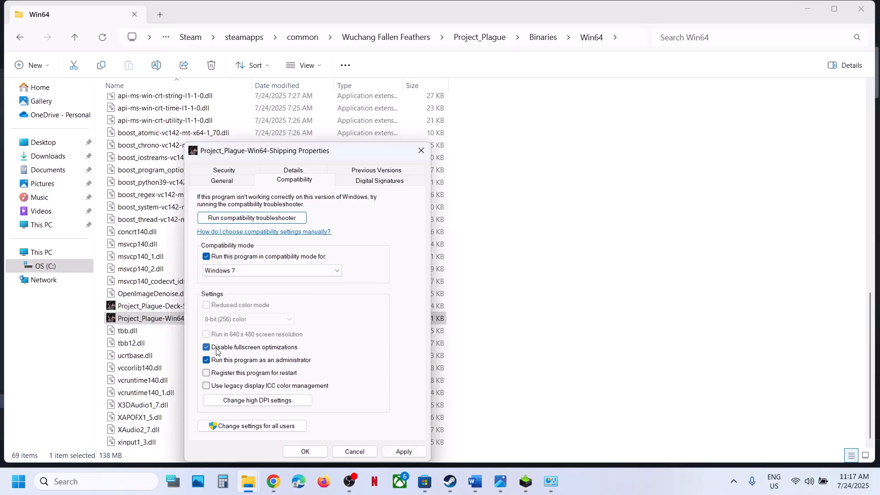
left_click(403, 451)
left_click(304, 451)
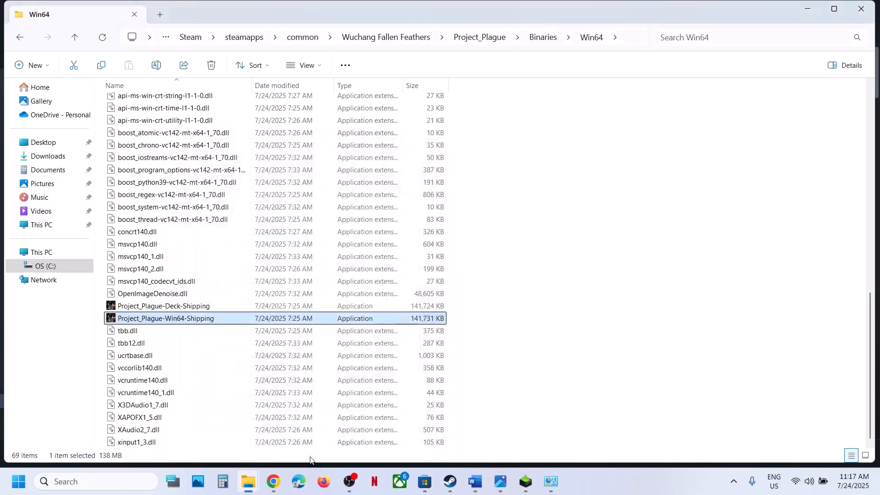
- Turn off compatibility mode, disabled fullscreen optimizations and running as administrator for Project_Plague-Win64-Shipping, and save its properties
right_click(208, 323)
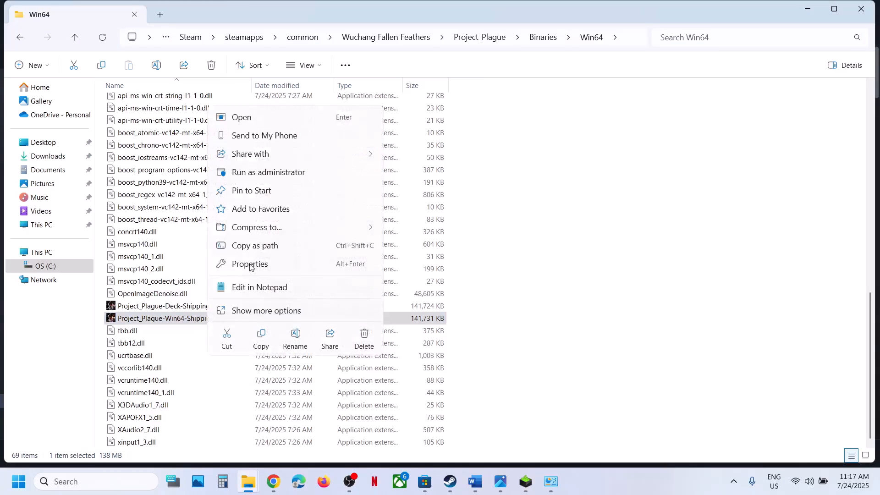
left_click(249, 263)
left_click(300, 180)
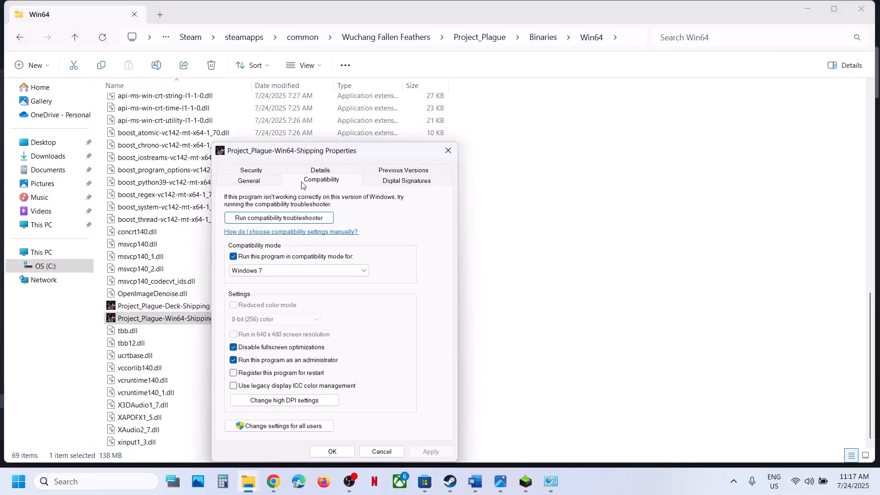
left_click(233, 257)
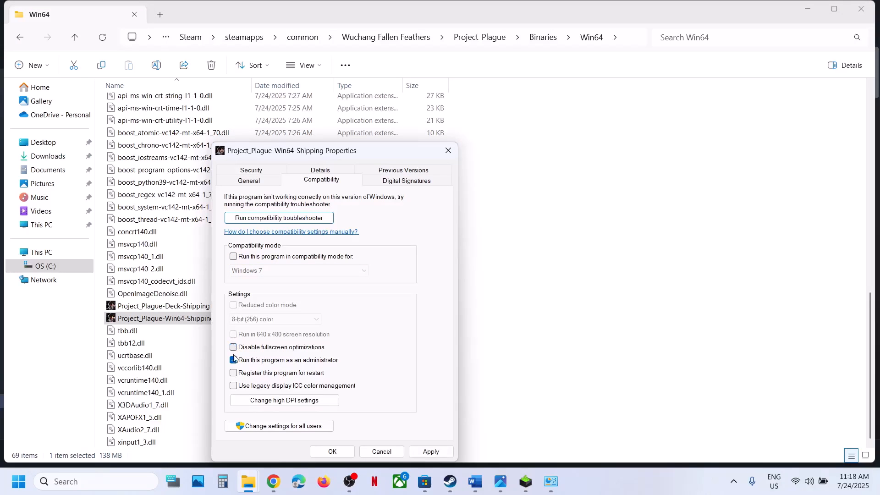
left_click(431, 451)
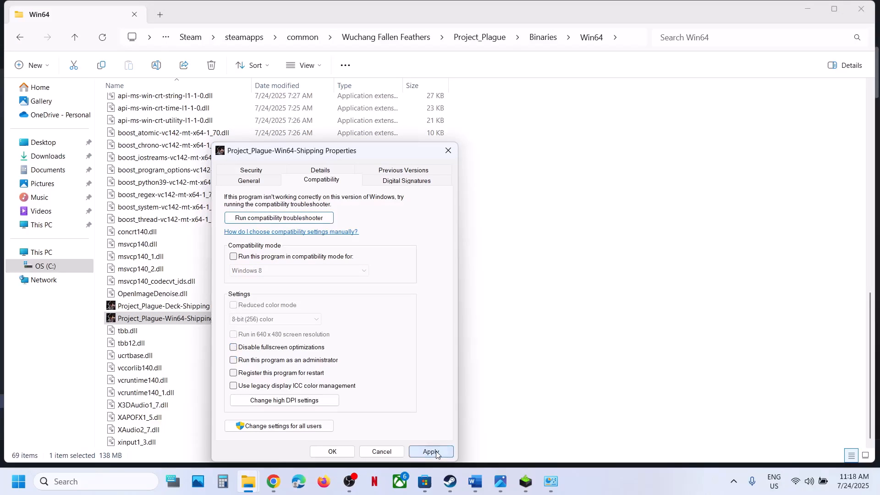
left_click(337, 453)
- Switch to the Word document and highlight the opening words of Step 9 about Windows Security users
left_click(449, 481)
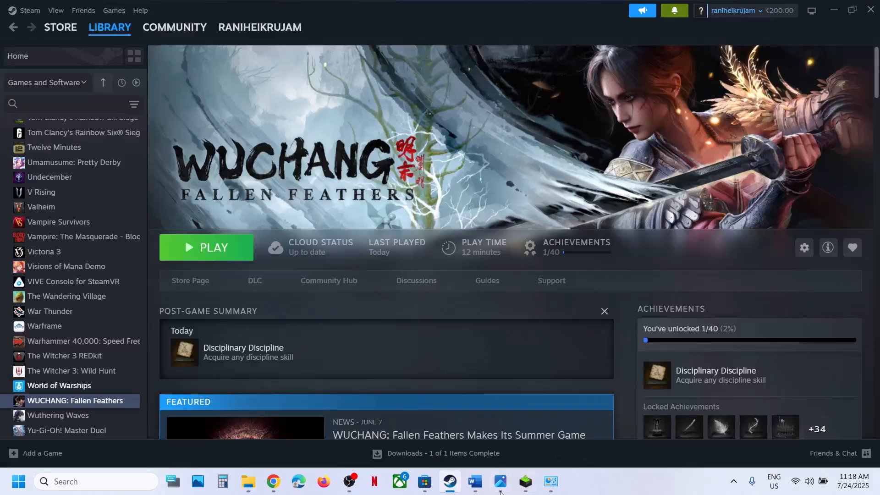
left_click(475, 481)
scroll(355, 315, "down", 4)
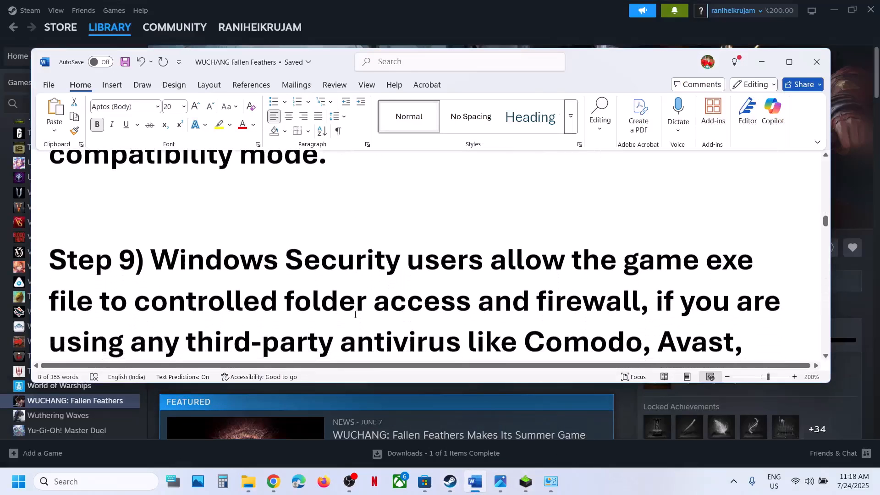
scroll(355, 315, "down", 2)
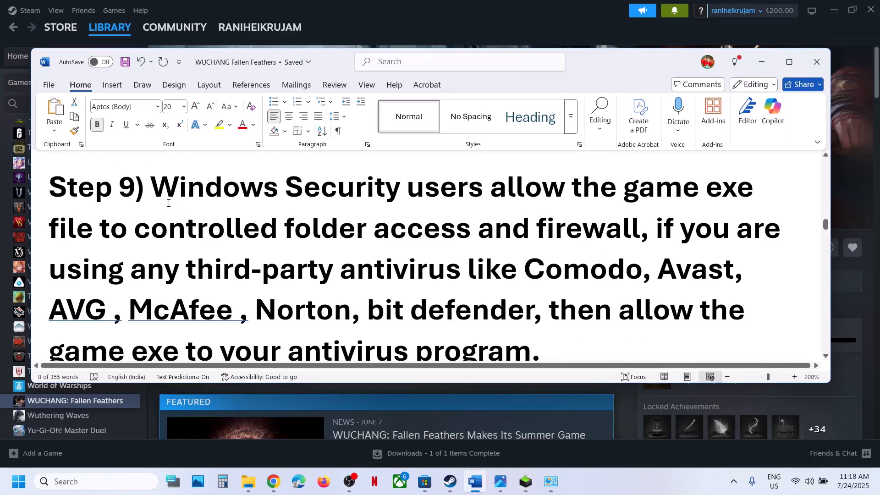
left_click_drag(168, 203, 403, 212)
- Switch to Windows Settings, open Windows Security's list of apps allowed through Controlled folder access, and approve the administrator request
left_click(384, 32)
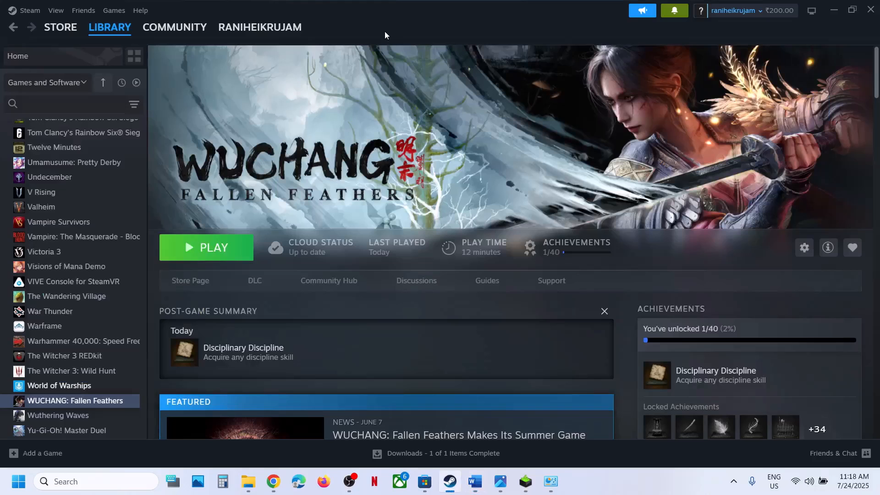
key("super+i")
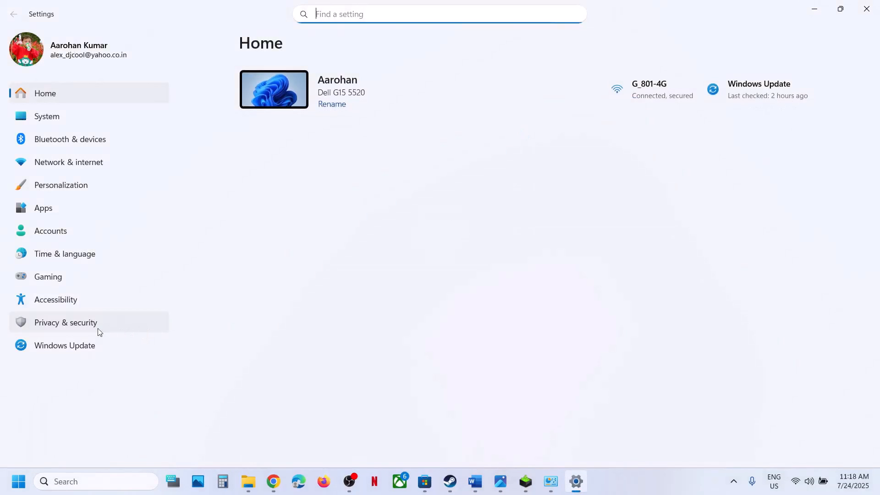
left_click(83, 327)
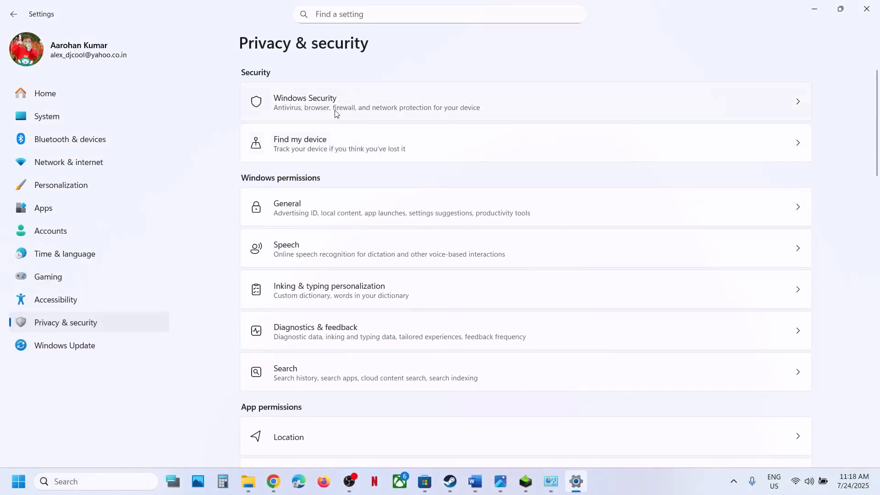
left_click(430, 117)
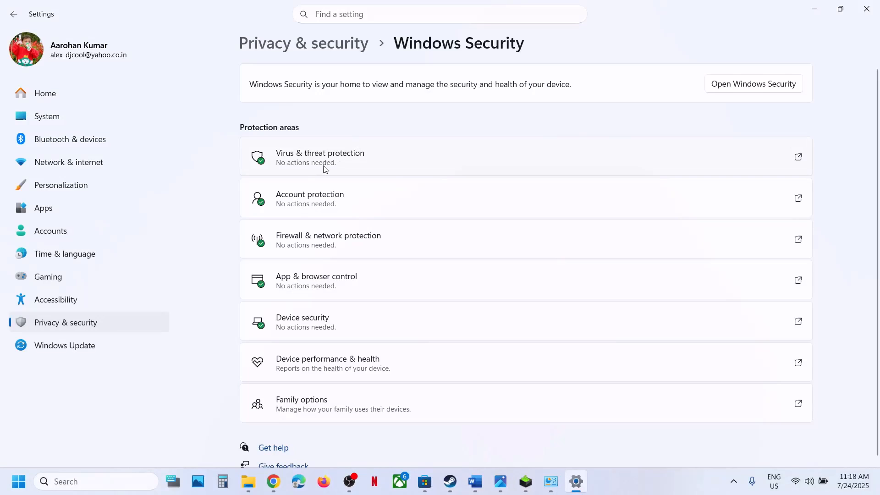
left_click(323, 169)
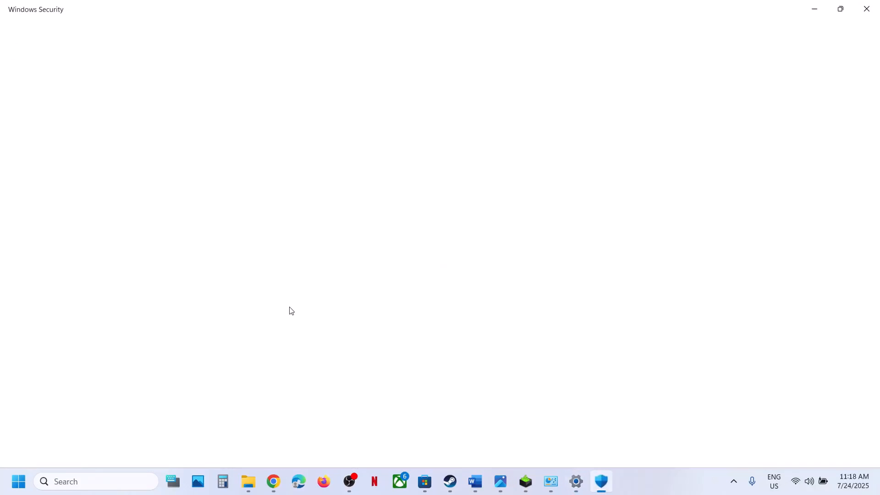
scroll(300, 366, "down", 3)
left_click(275, 420)
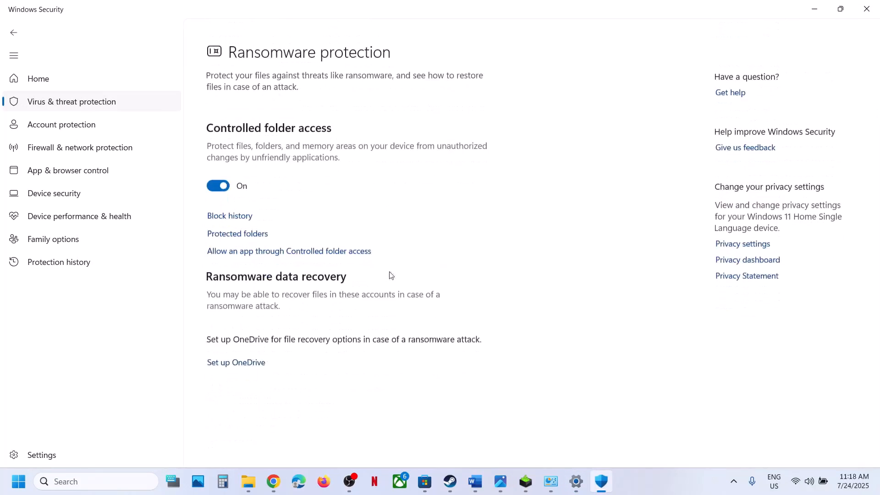
left_click(281, 243)
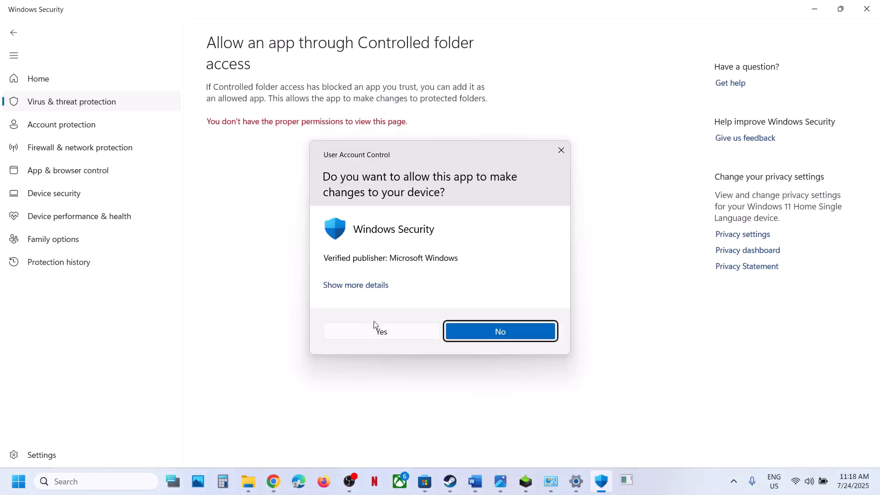
left_click(364, 331)
- Allow the Project_Plague application from the steamapps\common\Wuchang Fallen Feathers folder through Controlled folder access
left_click(287, 123)
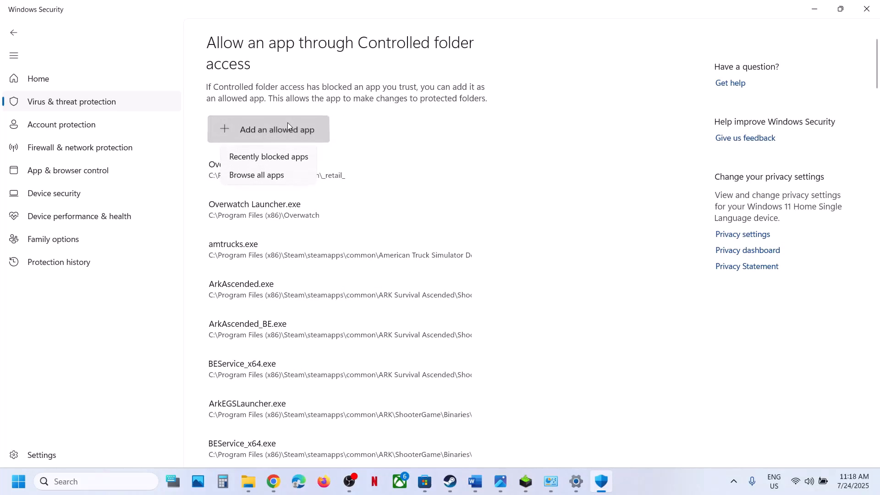
left_click(292, 177)
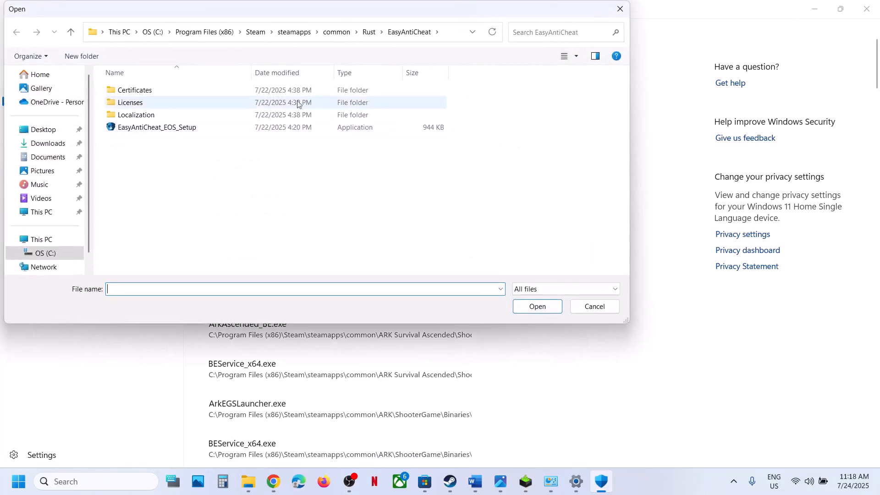
left_click(328, 37)
left_click(165, 141)
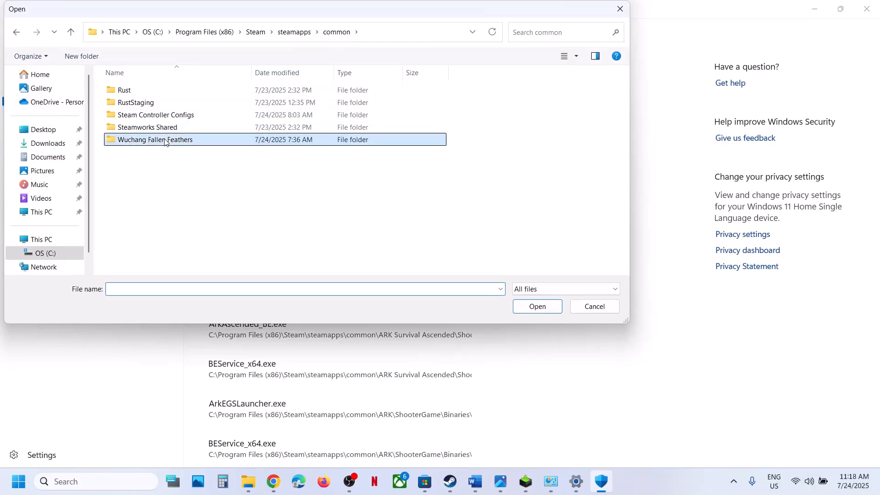
double_click(165, 141)
left_click(143, 132)
left_click(537, 306)
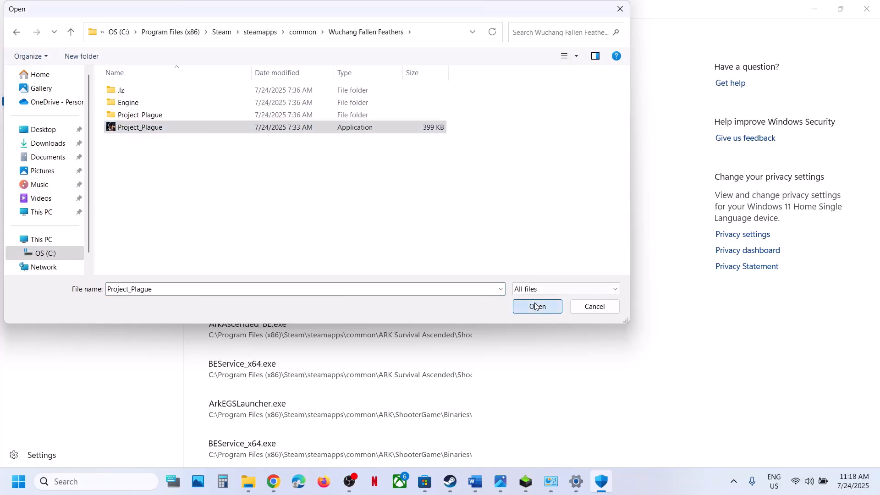
- Allow the Project_Plague-Win64-Shipping application from Project_Plague\Binaries\Win64 through Controlled folder access
left_click(276, 133)
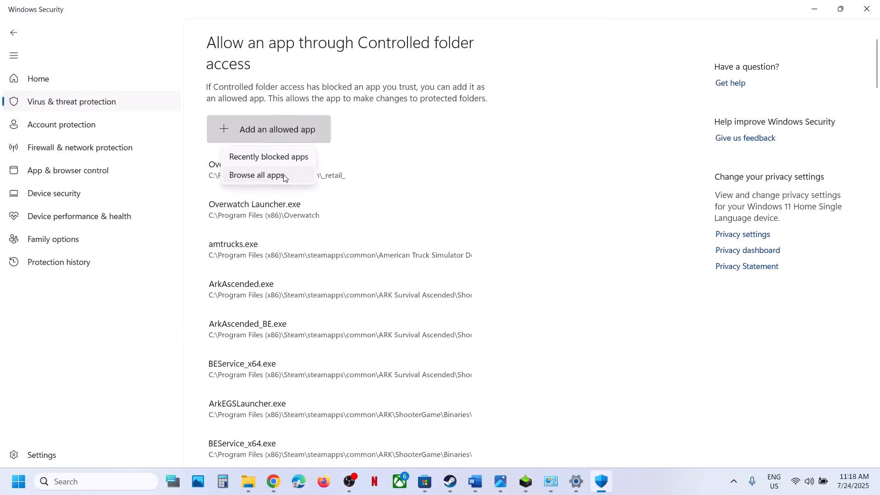
left_click(255, 175)
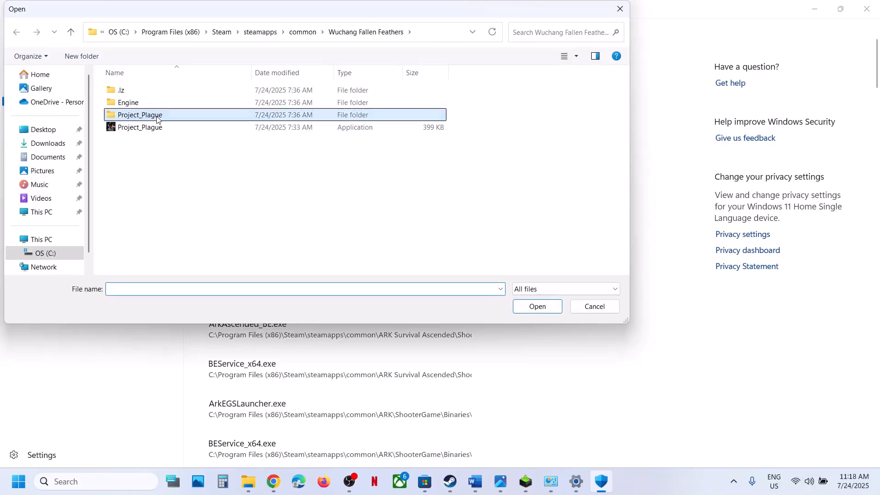
double_click(156, 116)
double_click(138, 91)
double_click(138, 91)
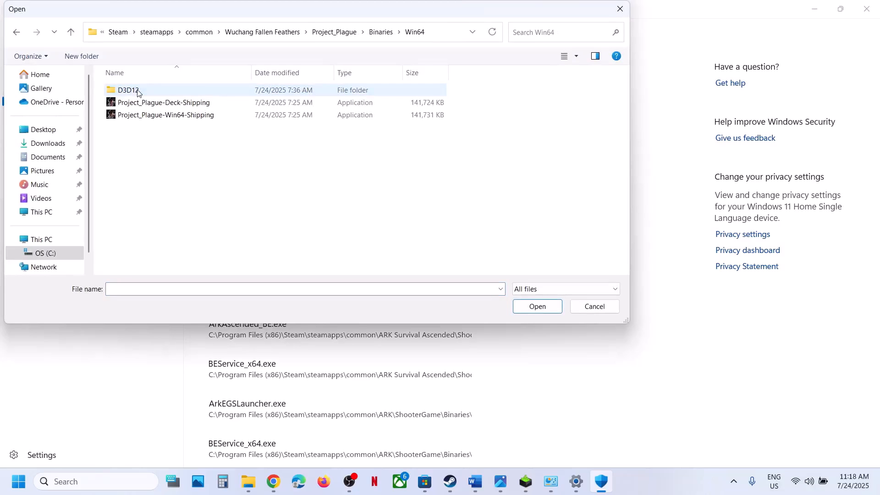
left_click(167, 114)
left_click(538, 307)
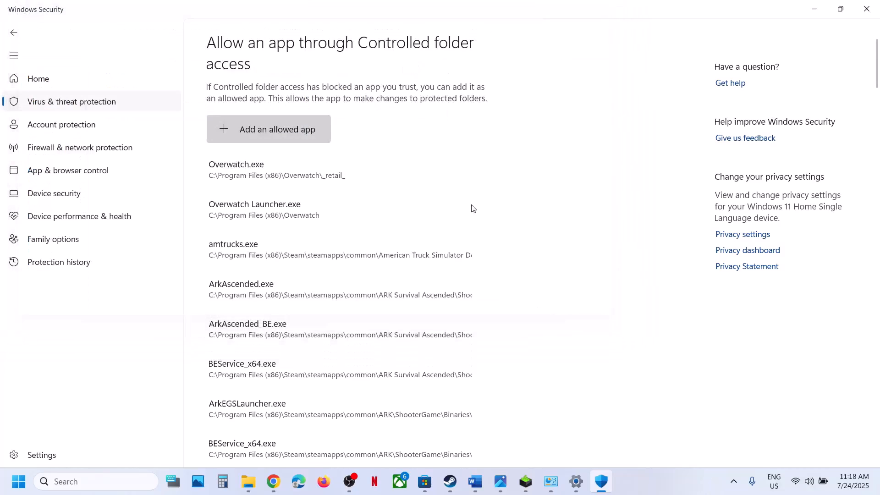
- Add Project_Plague-Deck-Shipping from the game's Binaries\Win64 folder to the apps allowed through Controlled folder access
left_click(279, 124)
left_click(279, 176)
left_click(144, 104)
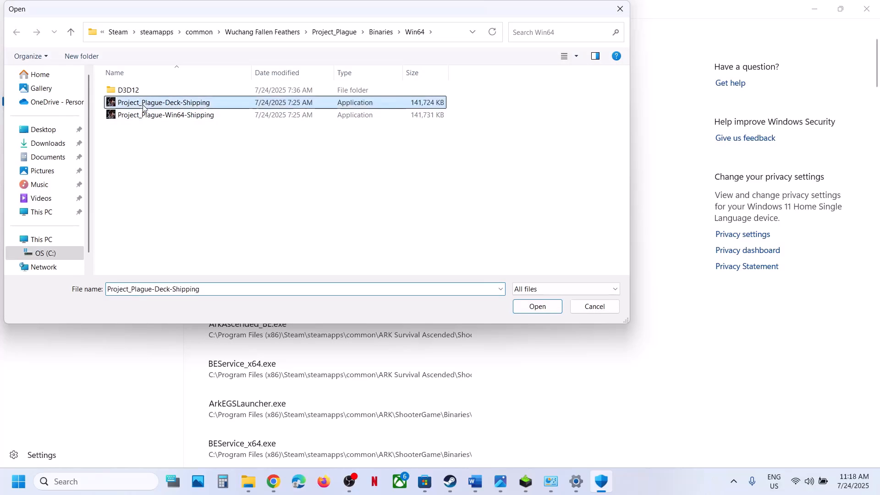
left_click(537, 306)
- Switch to Control Panel and unlock the Windows Defender Firewall allowed apps list for changes
left_click(101, 481)
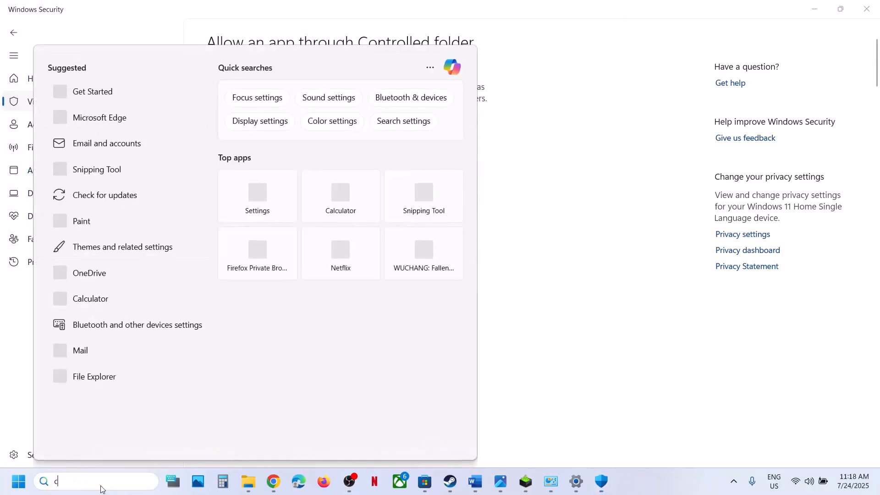
type("control")
key("Return")
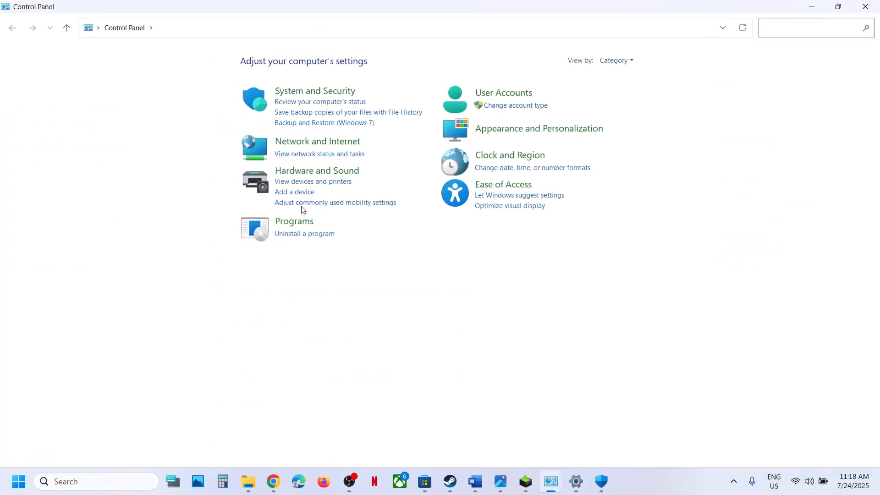
left_click(326, 92)
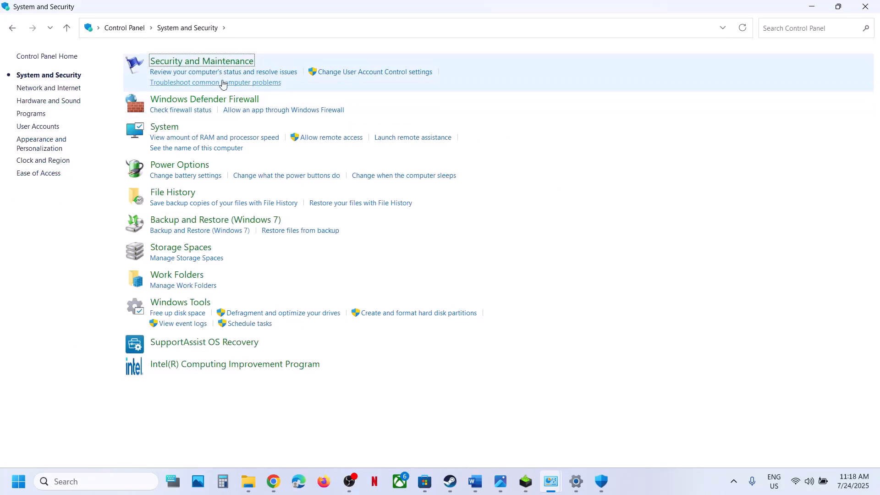
left_click(211, 102)
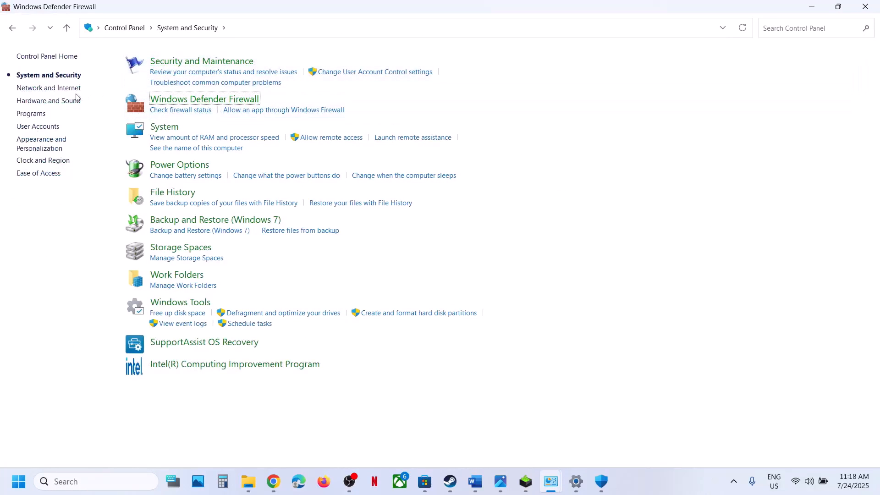
left_click(55, 90)
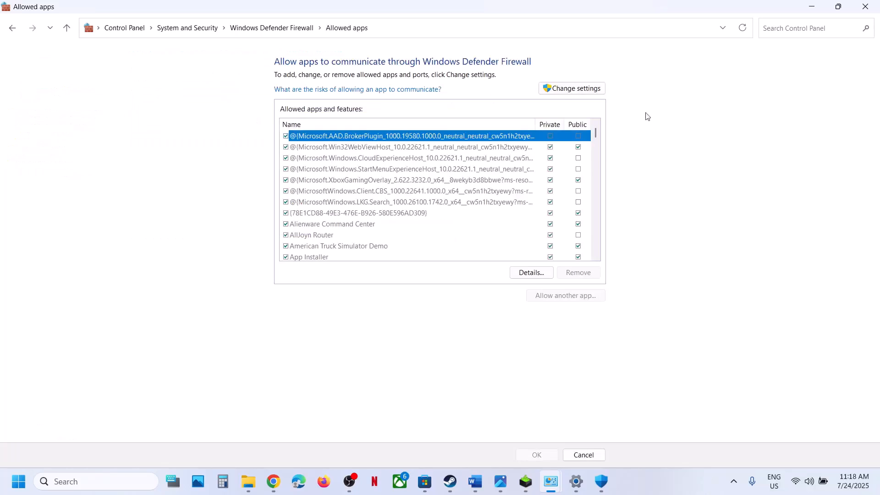
left_click(601, 87)
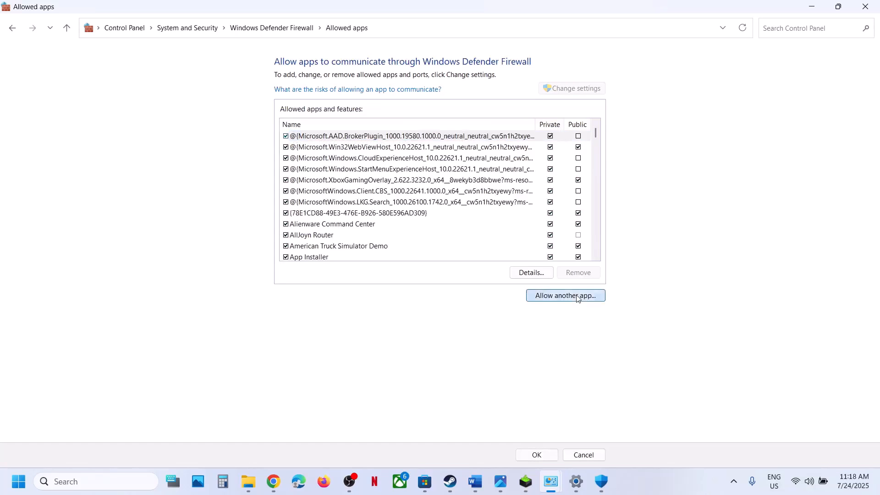
- Start allowing another app through the firewall and browse to the C:\Program Files (x86)\Steam folder
left_click(578, 294)
left_click(522, 293)
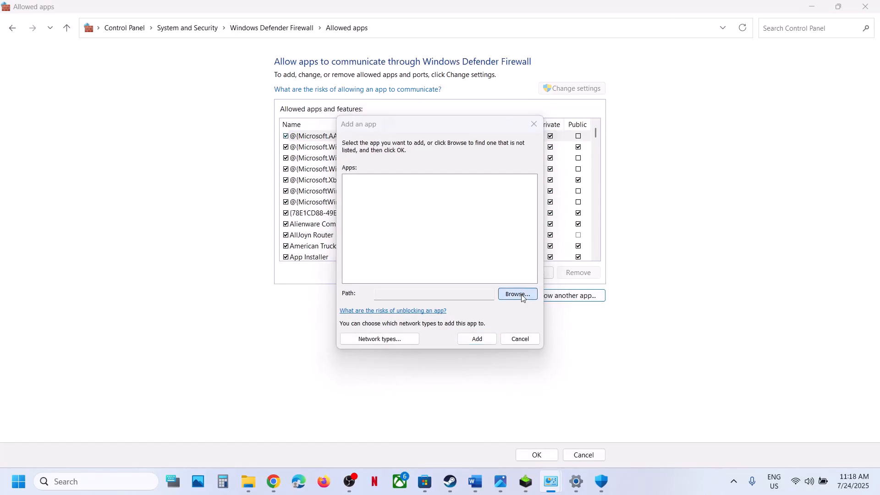
scroll(400, 307, "down", 3)
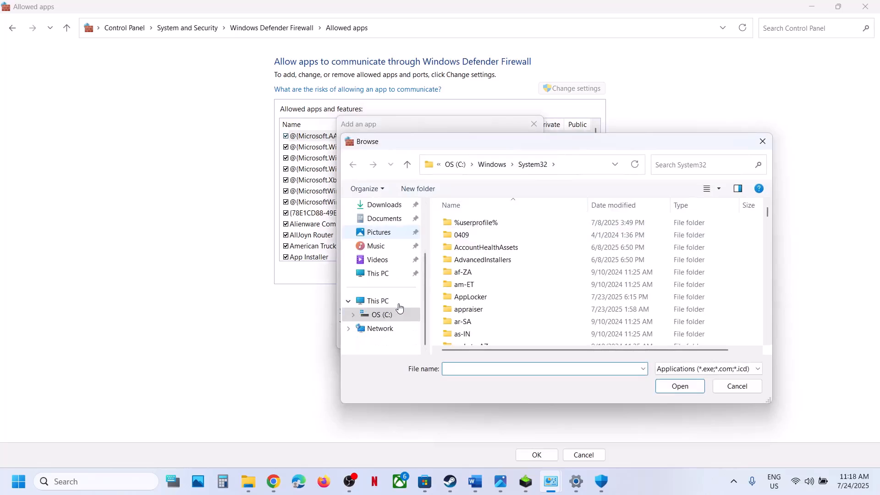
left_click(392, 300)
double_click(503, 243)
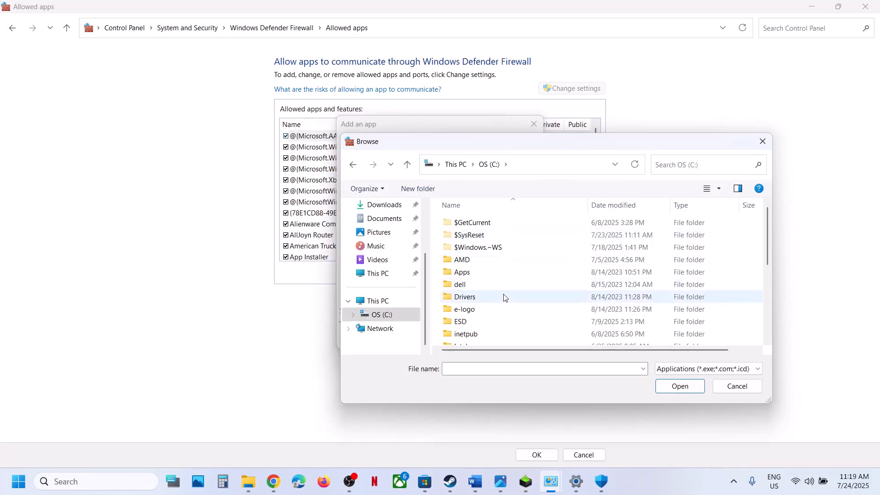
scroll(503, 299, "down", 3)
double_click(498, 308)
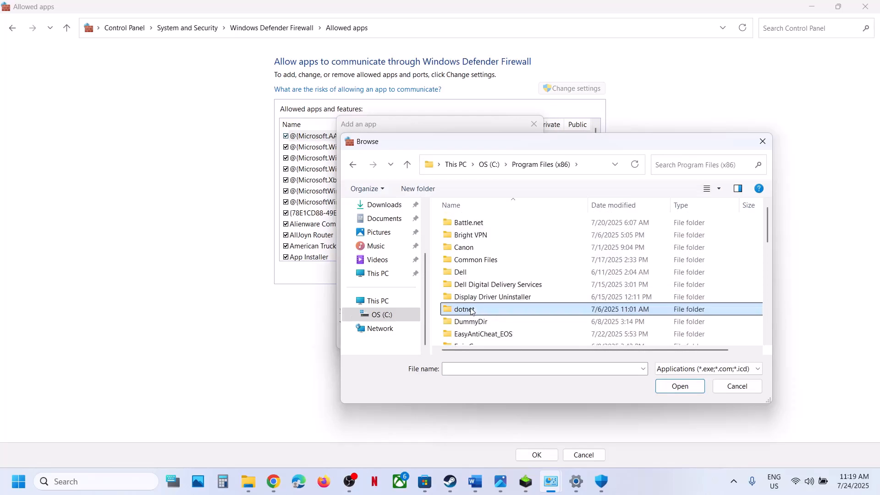
scroll(494, 312, "down", 10)
left_click(474, 233)
double_click(474, 233)
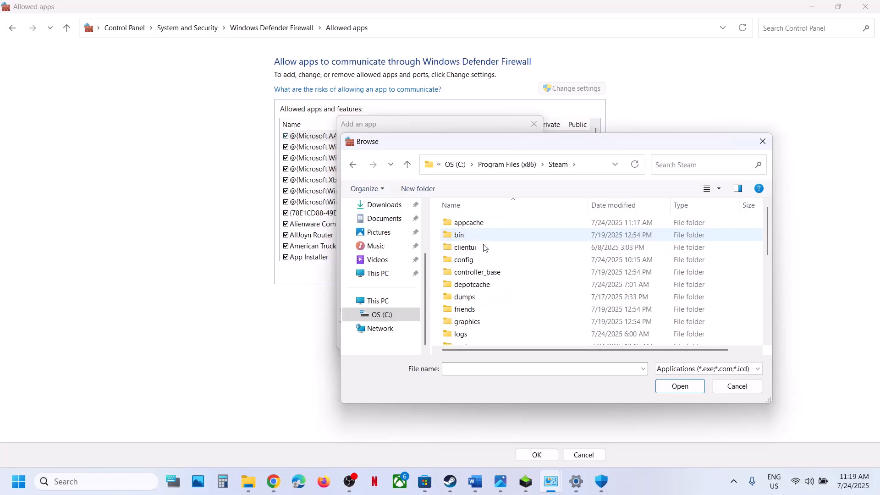
- Browse to the game's installation folder, steamapps\common\Wuchang Fallen Feathers
left_click(480, 259)
key("s")
double_click(488, 231)
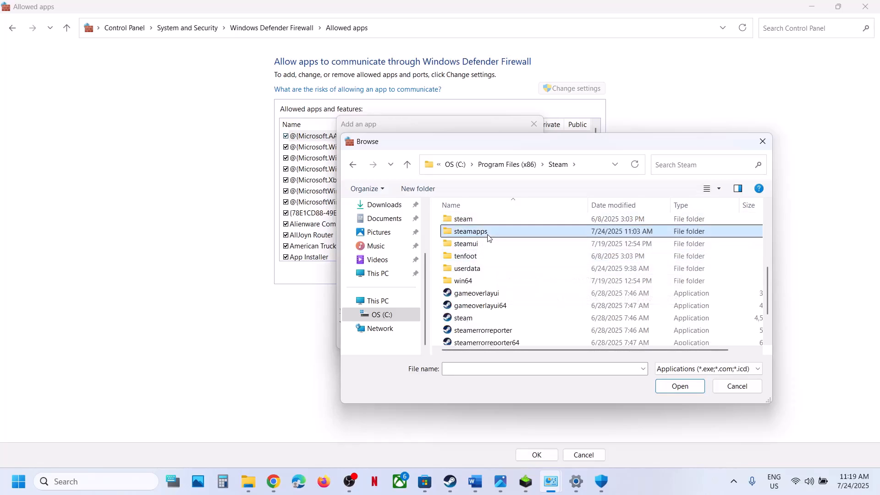
double_click(481, 224)
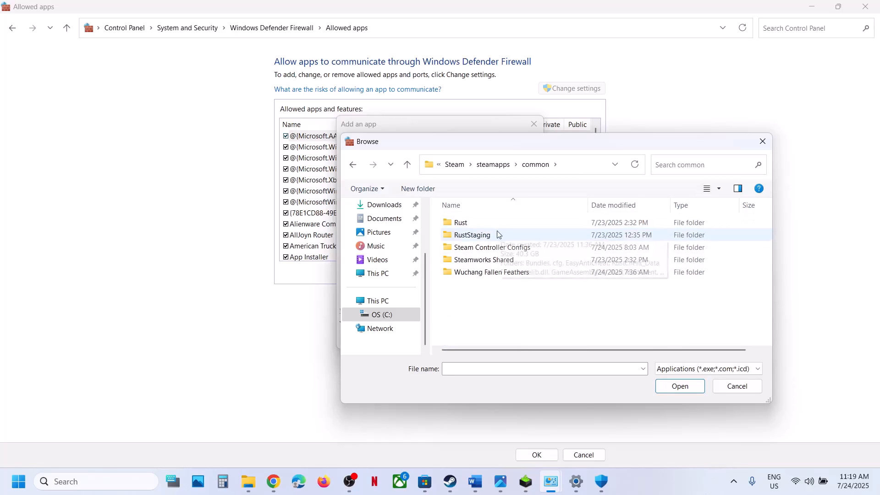
double_click(493, 271)
- Try to add the Project_Plague application to the firewall's allowed apps
left_click(482, 260)
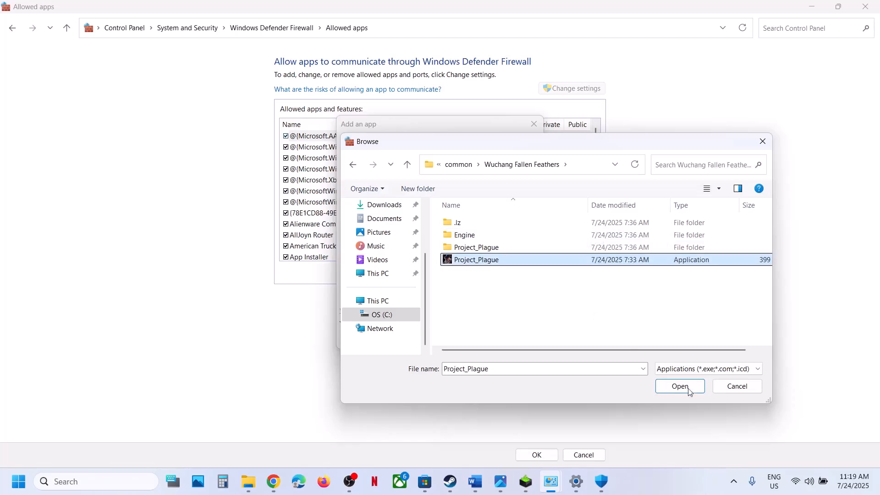
left_click(680, 386)
left_click(481, 339)
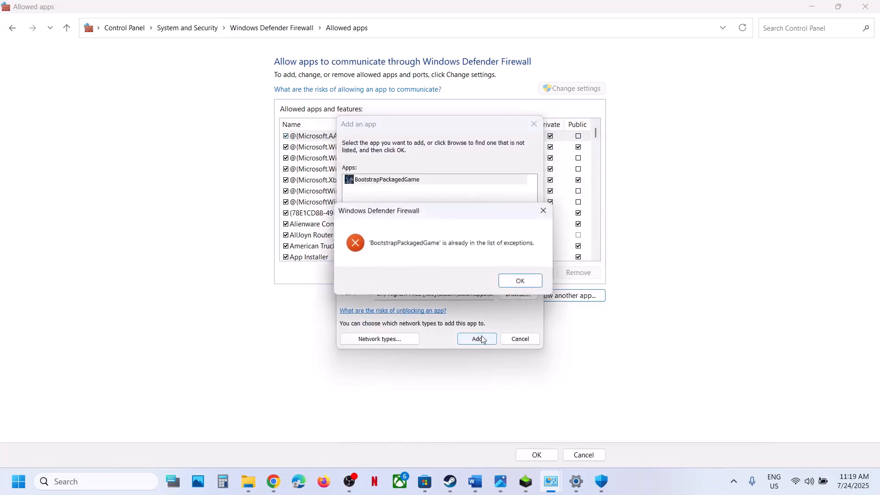
left_click(527, 285)
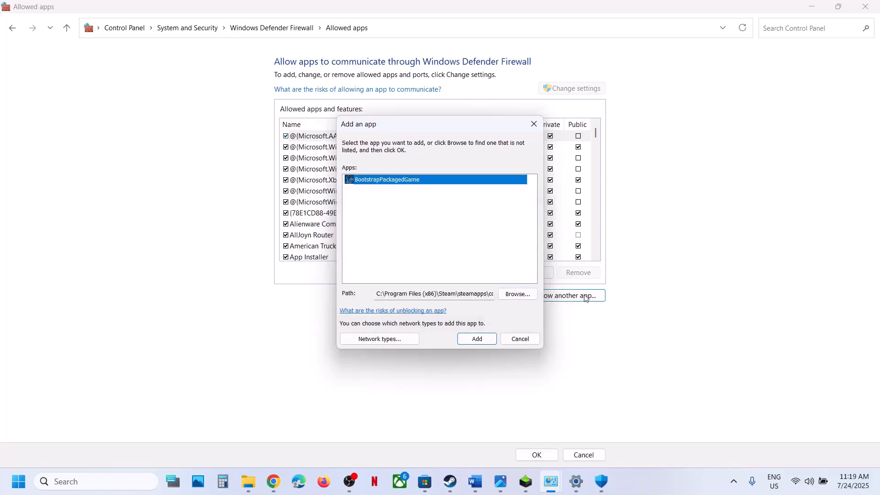
- Add Project_Plague-Win64-Shipping from Project_Plague\Binaries\Win64 to the firewall's allowed apps and select its entry
left_click(518, 293)
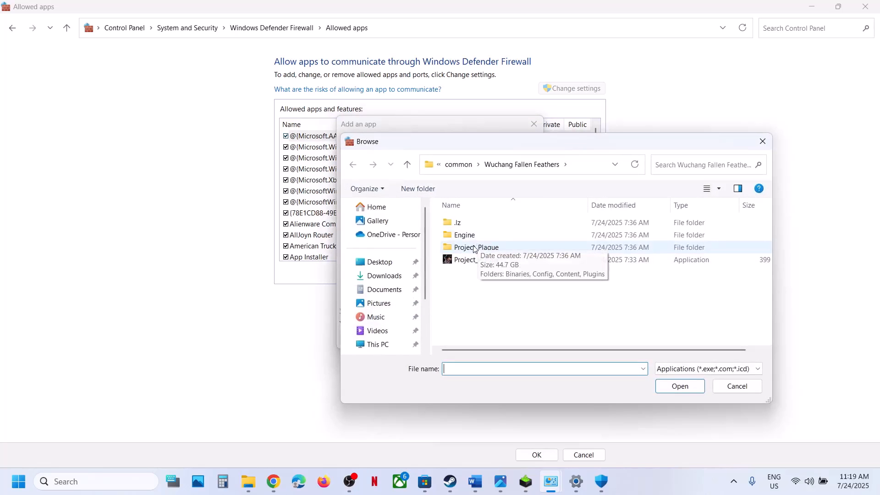
double_click(475, 248)
double_click(467, 223)
left_click(468, 223)
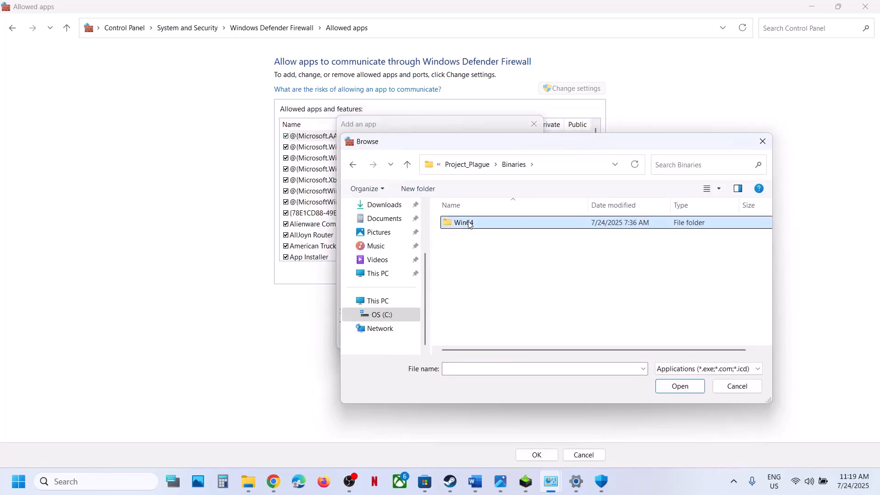
double_click(469, 223)
left_click(501, 247)
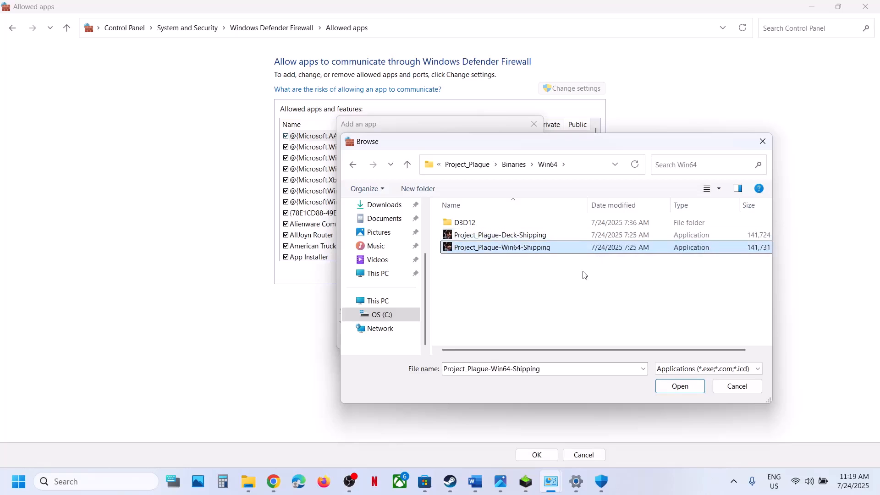
left_click(678, 385)
left_click(475, 339)
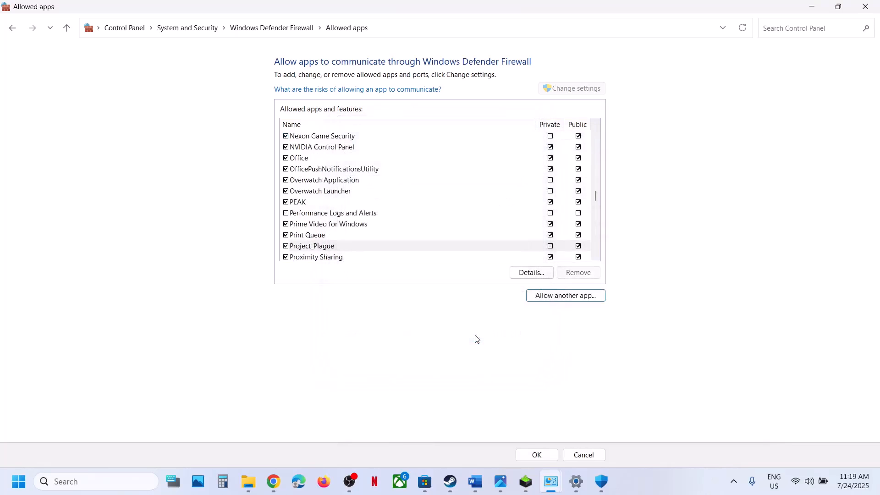
left_click(334, 248)
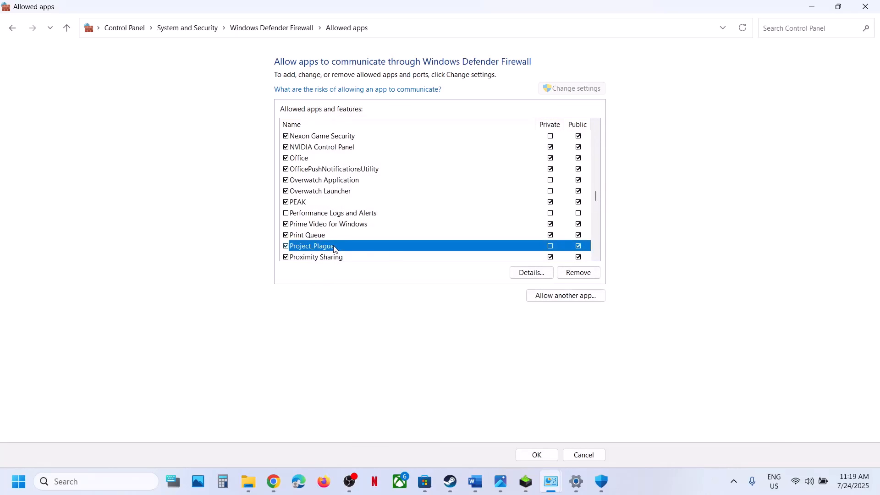
- Add Project_Plague-Deck-Shipping from the same Win64 folder to the allowed apps and save the firewall changes
left_click(575, 296)
left_click(518, 293)
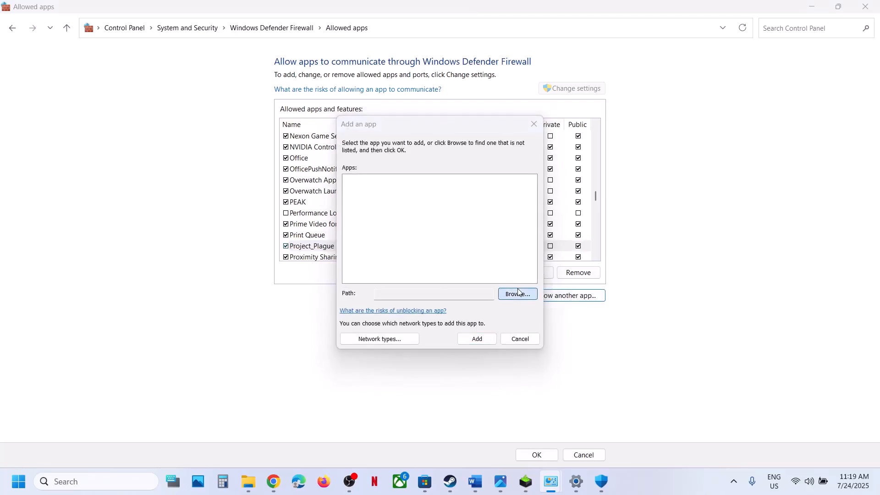
left_click(492, 237)
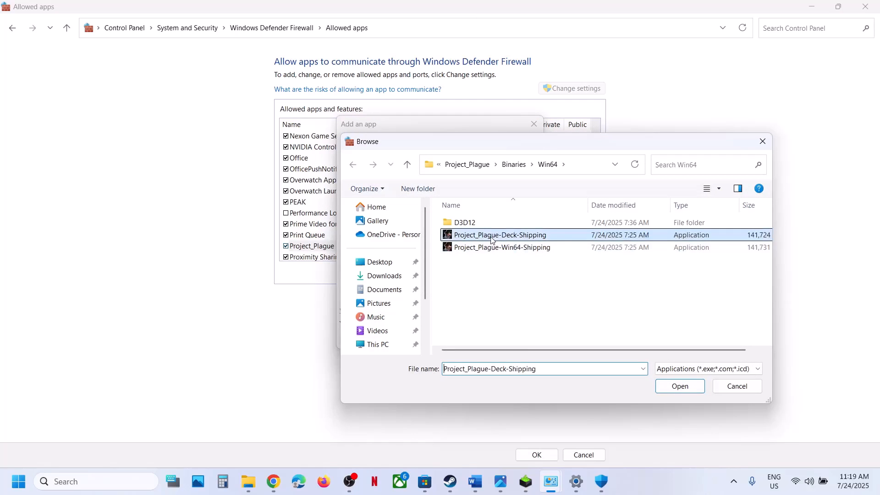
left_click(682, 387)
left_click(477, 339)
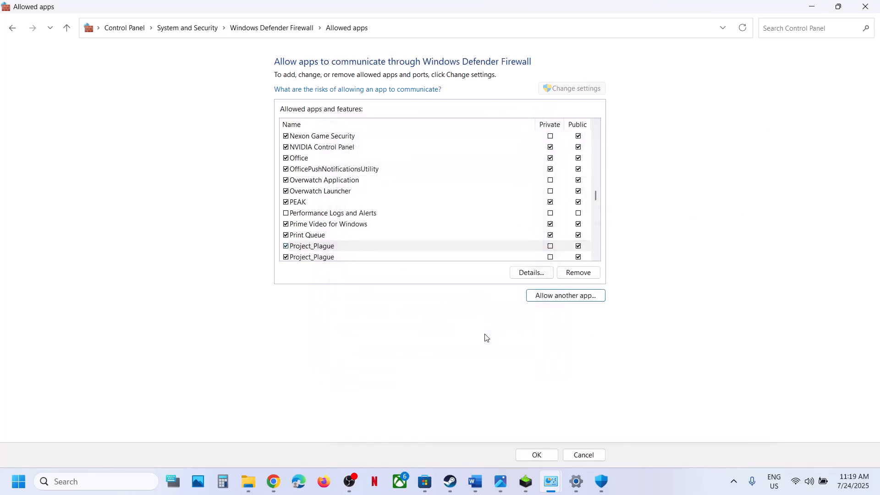
left_click(536, 455)
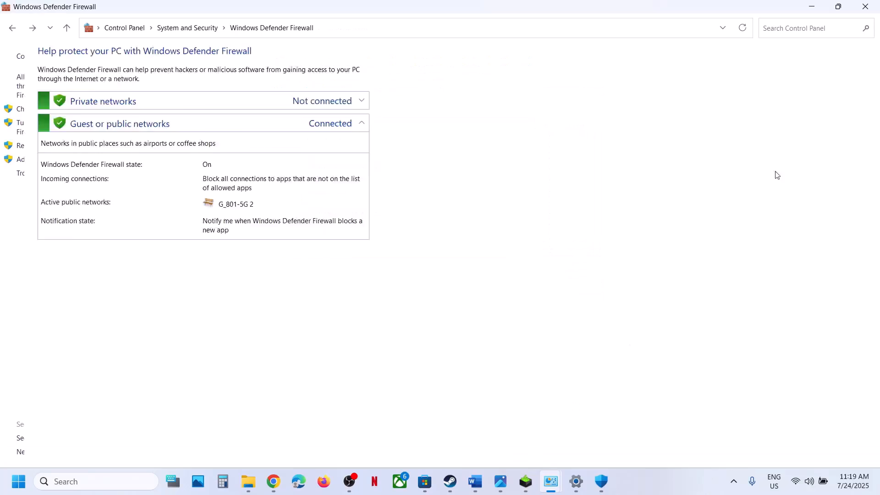
- Close the Windows Defender Firewall, Windows Security and Settings windows
left_click(867, 10)
left_click(866, 10)
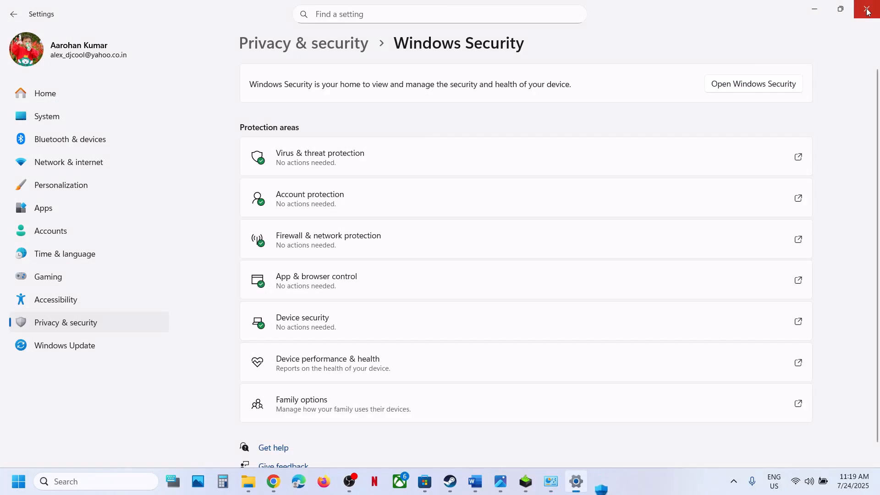
left_click(867, 11)
- Switch to the WUCHANG Fallen Feathers Word document and examine the third-party antivirus advice and Step 10 on the Nvidia App
scroll(379, 298, "down", 4)
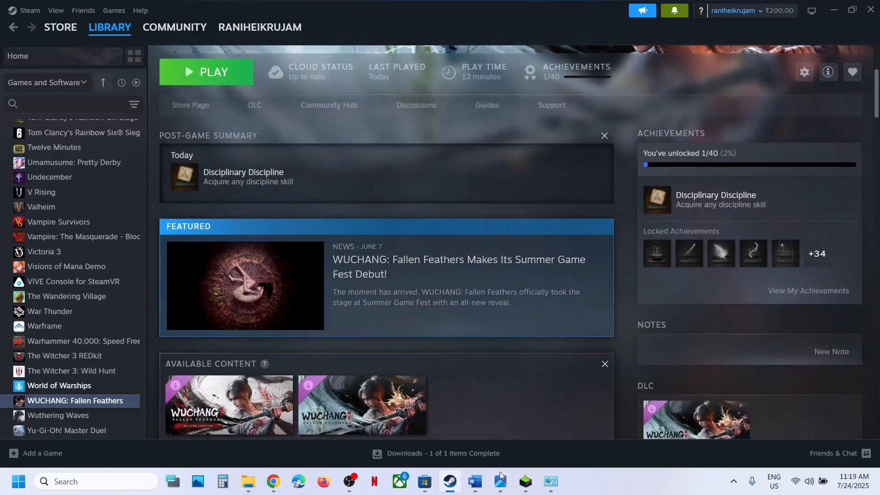
mouse_move(500, 481)
scroll(467, 275, "up", 4)
left_click(475, 481)
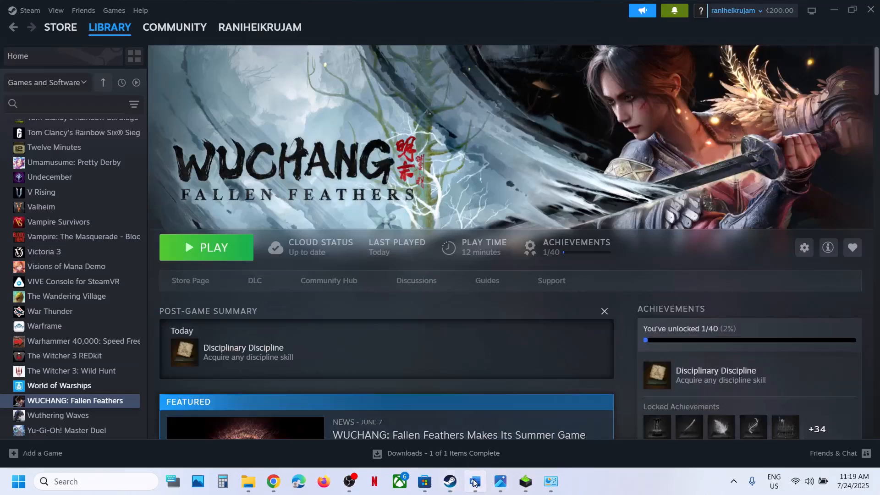
scroll(358, 299, "down", 1)
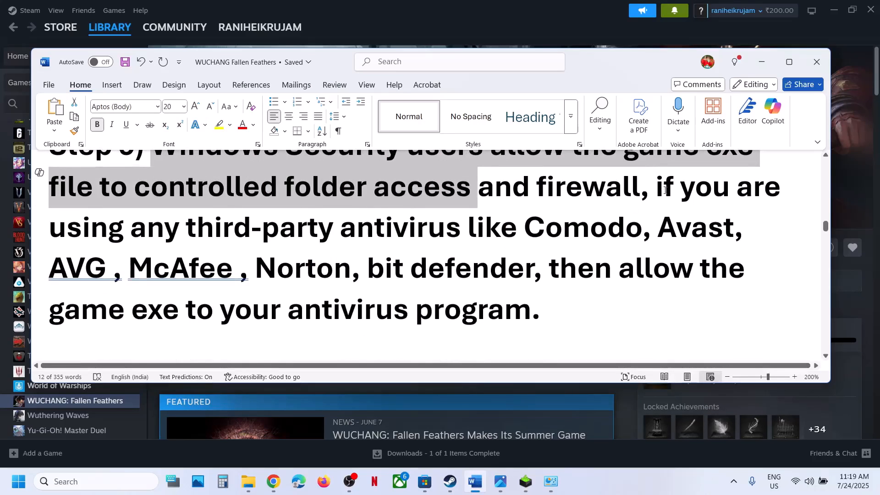
left_click_drag(659, 190, 310, 228)
left_click(543, 312)
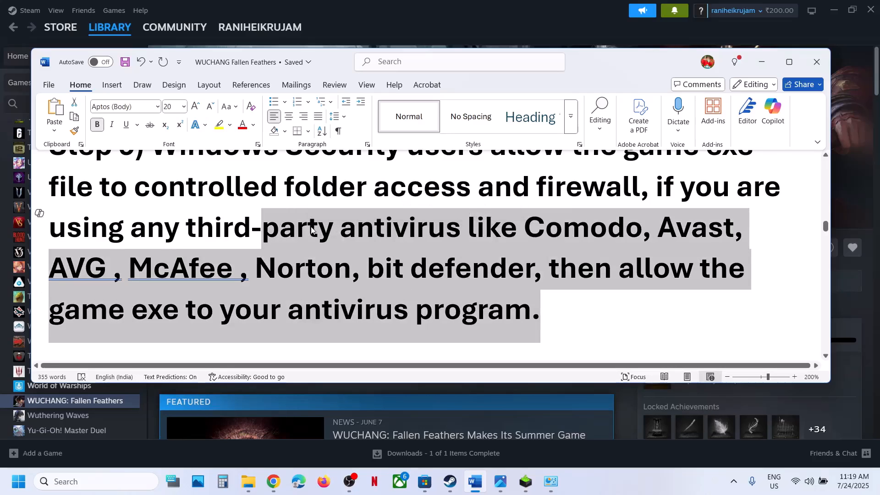
left_click(311, 227)
scroll(310, 227, "down", 4)
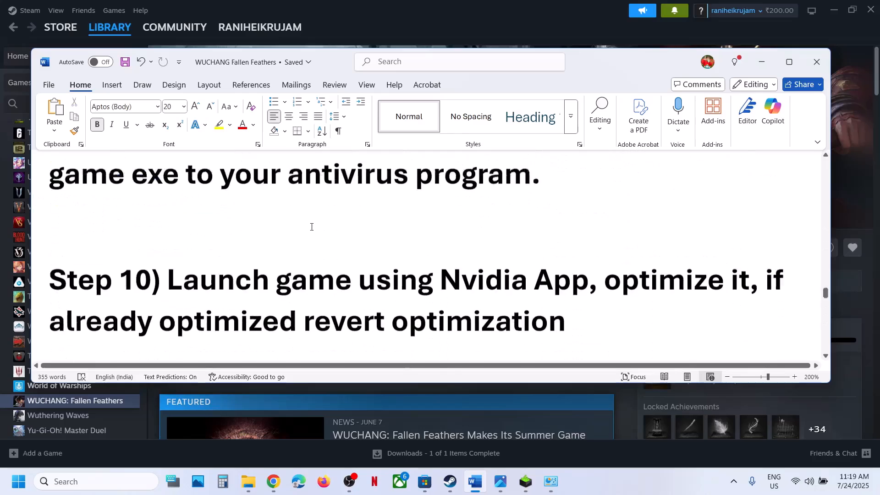
left_click_drag(191, 251, 527, 253)
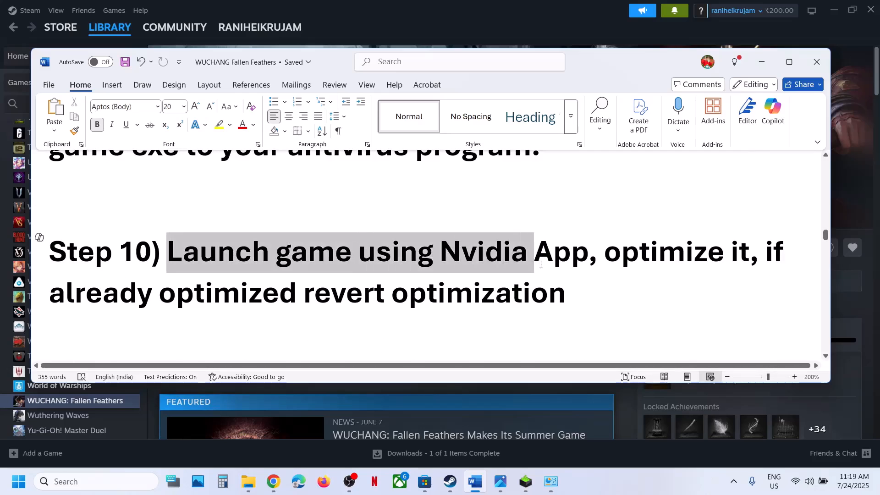
- Search Windows for nvidia and launch the NVIDIA app
left_click(96, 475)
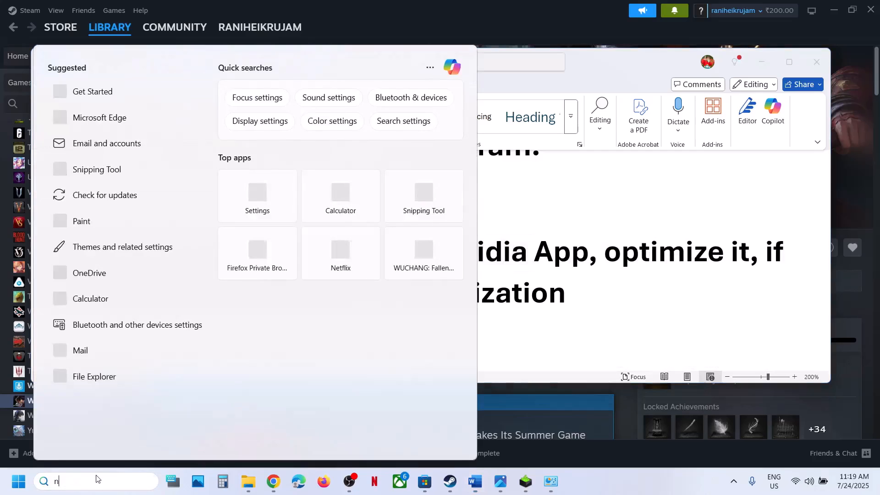
type("nvidia")
key("Return")
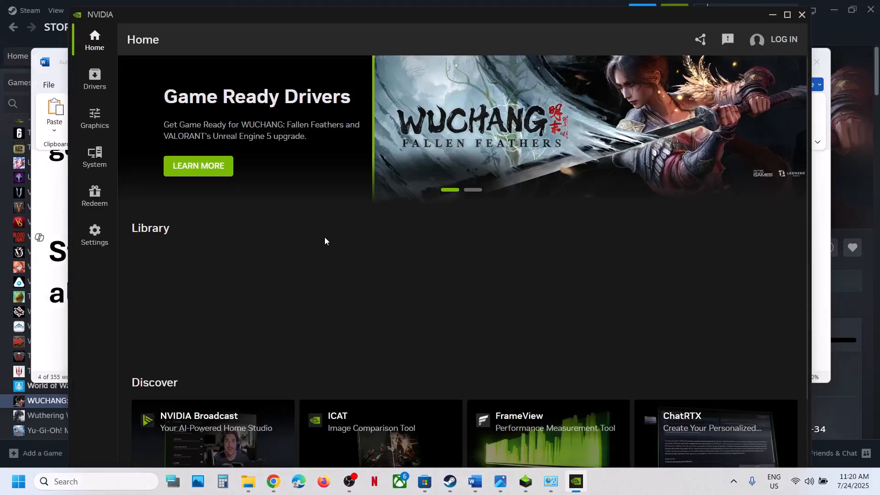
- Open the settings for WUCHANG: Fallen Feathers from the library and examine its program-specific driver settings
mouse_move(367, 306)
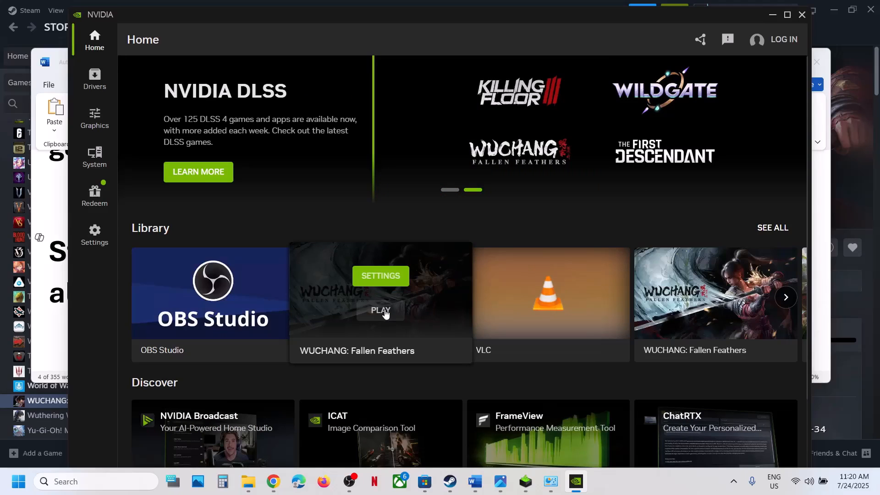
left_click(385, 275)
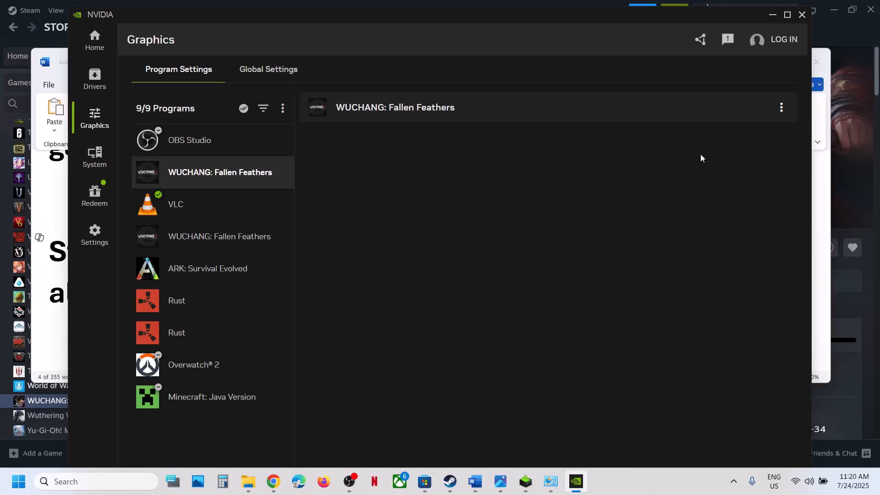
left_click(199, 69)
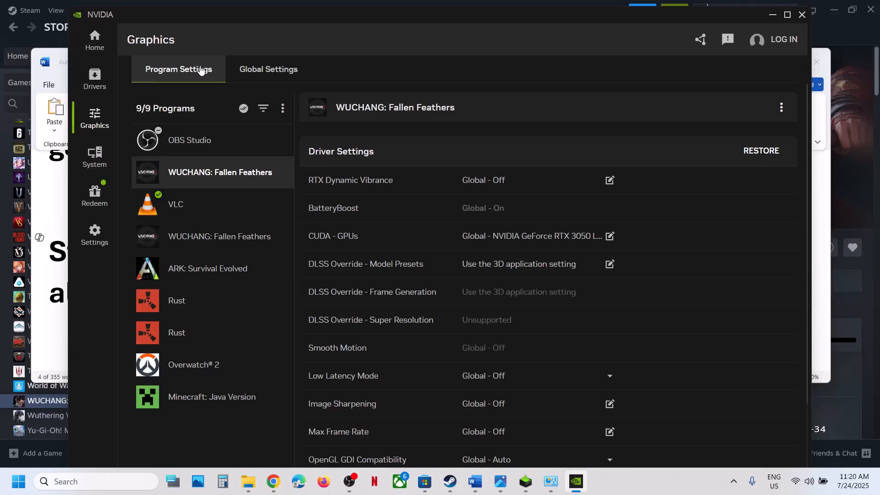
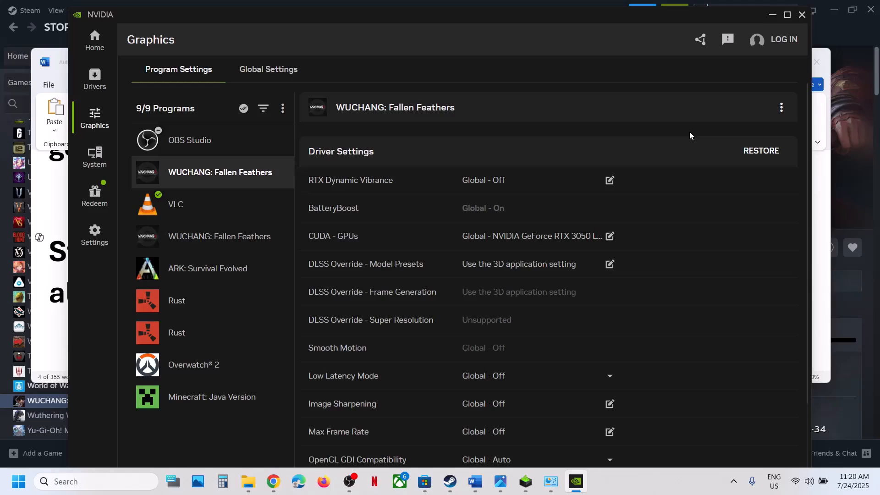
- Minimize the NVIDIA app and examine Step 11 of the Word document, highlighting the hardware-accelerated GPU scheduling text
left_click(768, 17)
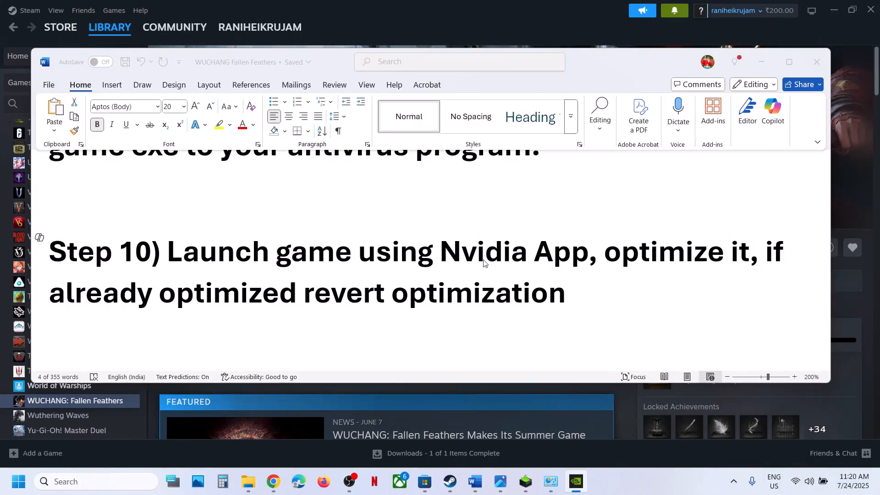
scroll(306, 321, "down", 3)
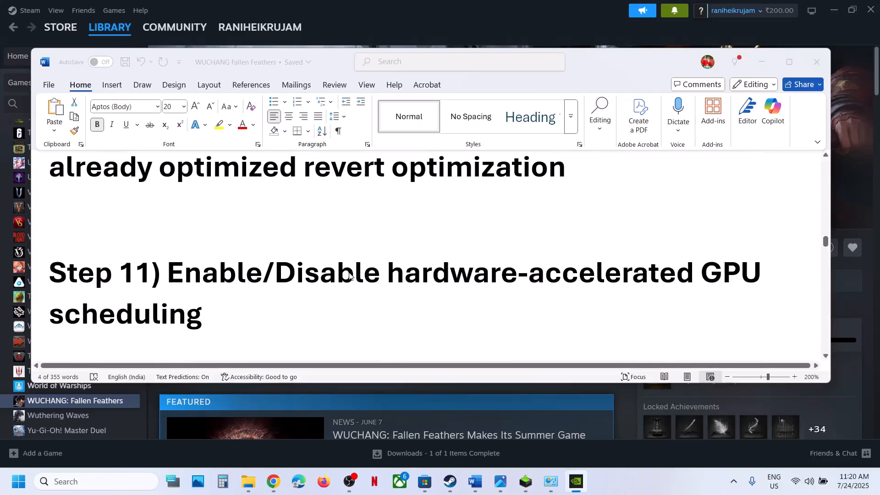
left_click_drag(387, 273, 231, 320)
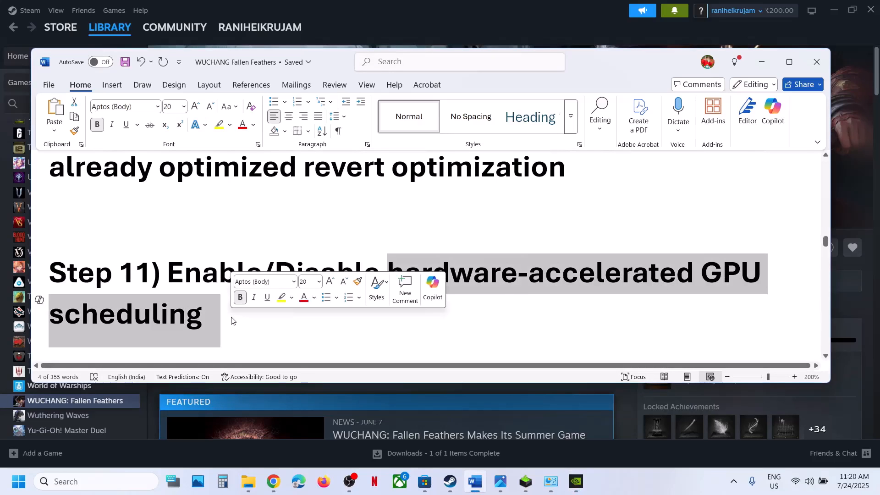
- Open Windows Settings and expand the advanced graphics settings for the display
key("super+i")
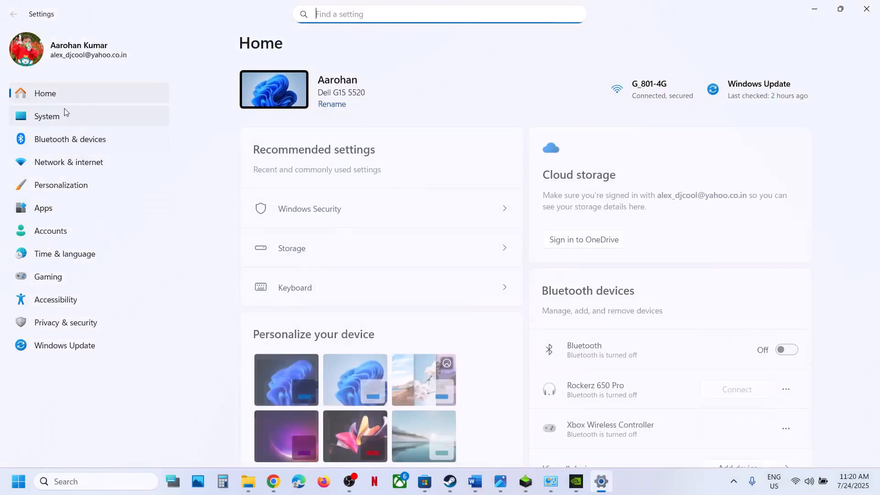
left_click(62, 109)
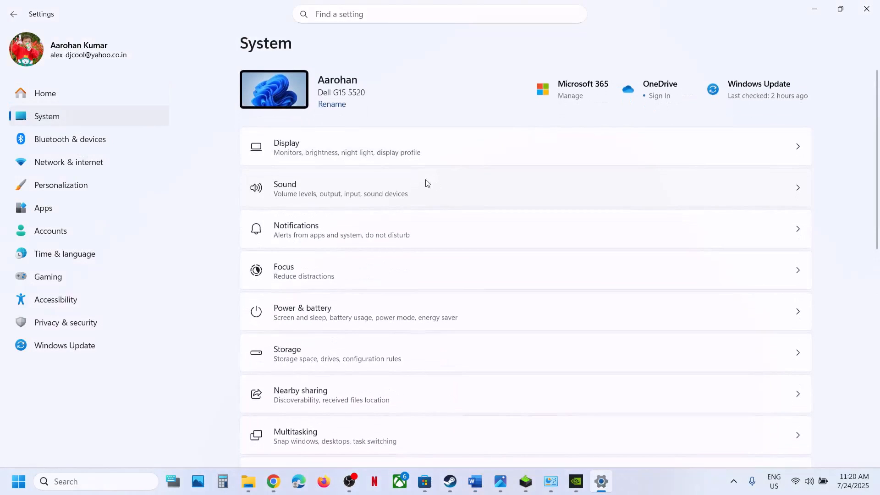
left_click(314, 156)
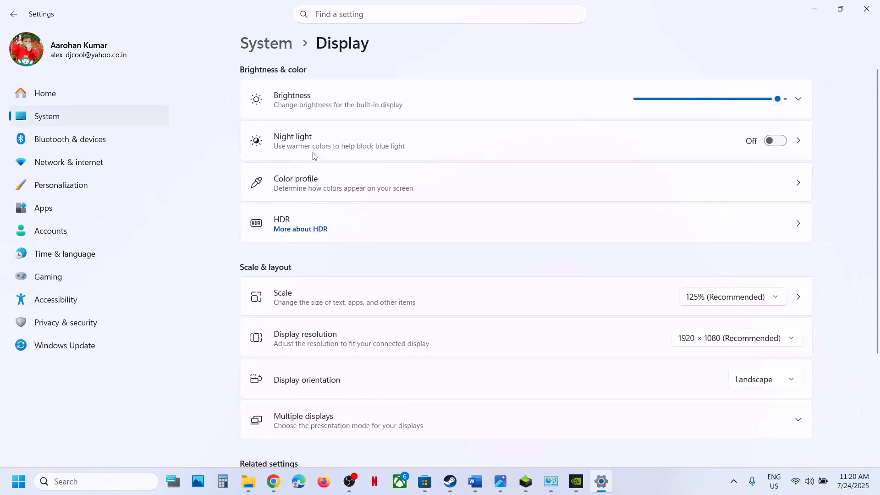
scroll(314, 152, "down", 3)
left_click(330, 372)
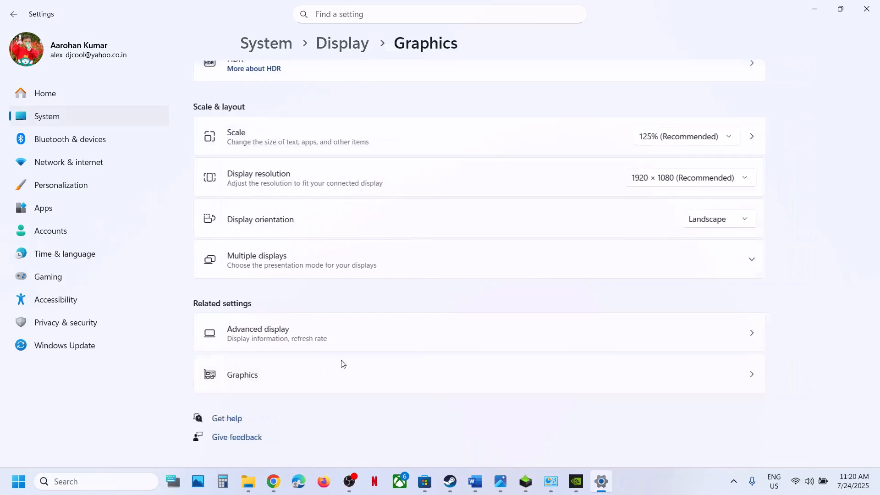
left_click(333, 192)
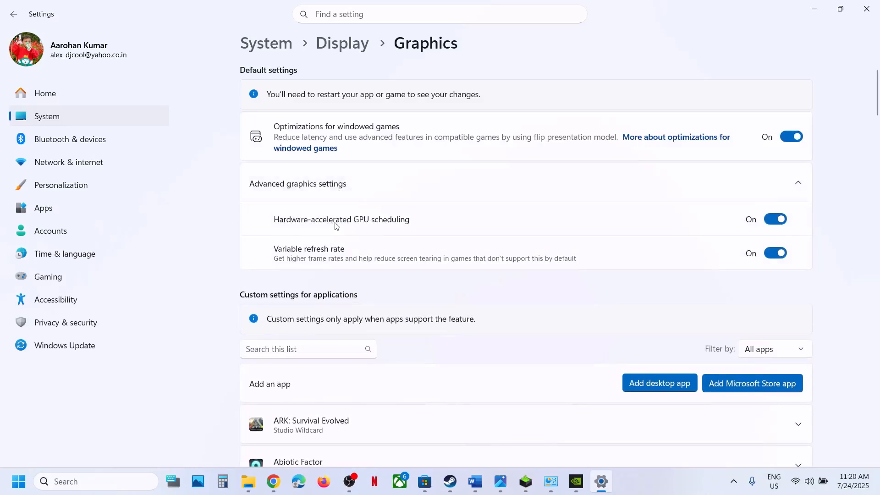
- Toggle hardware-accelerated GPU scheduling off and on twice, leaving it set to On
left_click(772, 221)
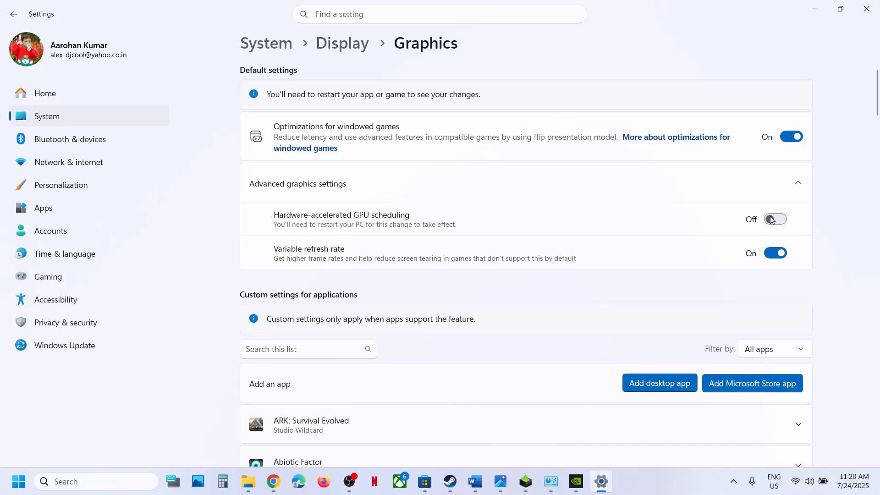
left_click(778, 221)
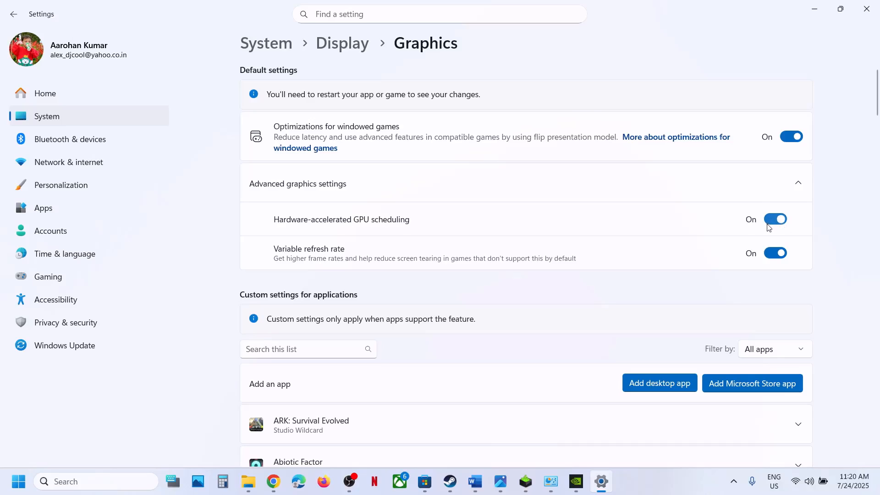
left_click(769, 228)
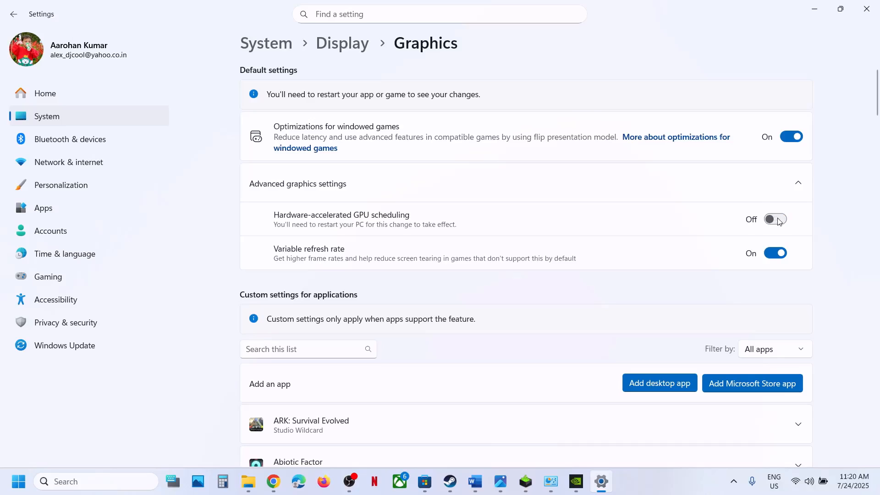
left_click(779, 222)
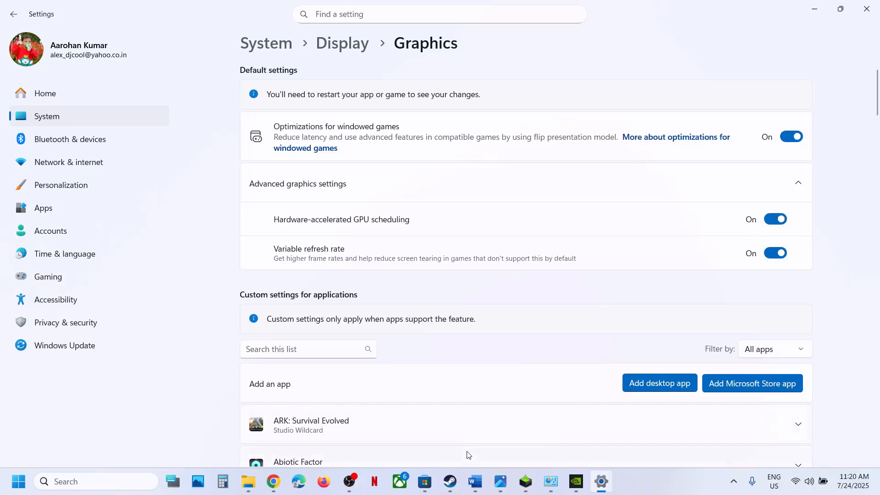
- Return to the WUCHANG Fallen Feathers Word document and select the NVIDIA driver download link under Step 12
left_click(475, 484)
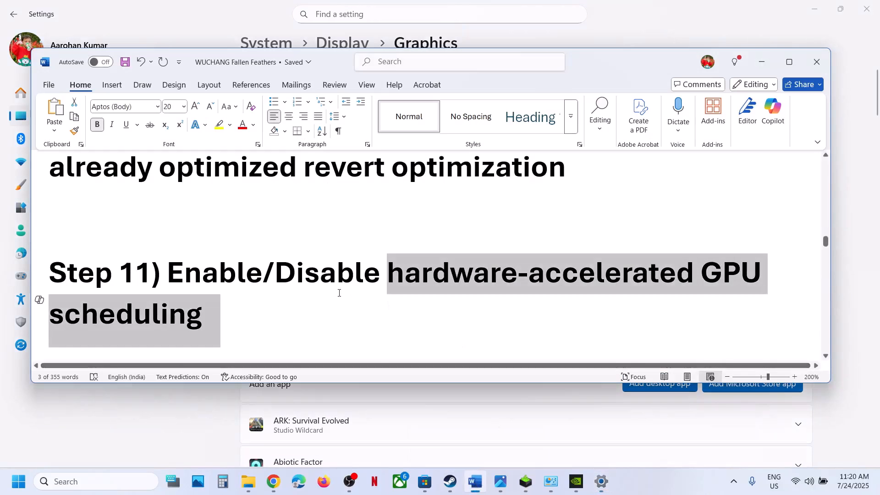
scroll(337, 294, "down", 5)
scroll(337, 294, "down", 1)
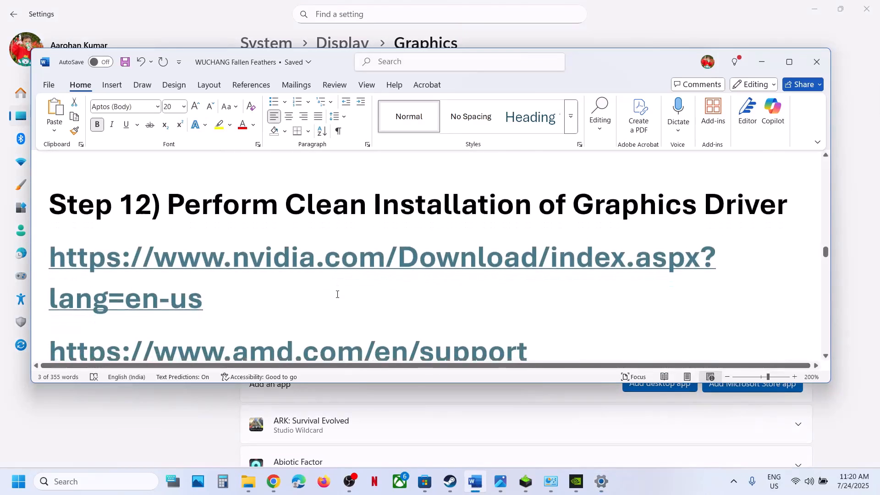
triple_click(234, 298)
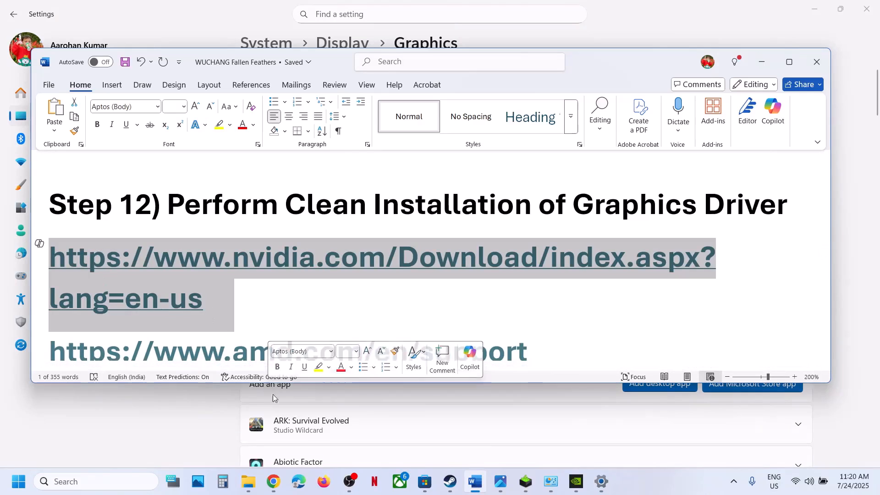
- Switch to Chrome and load nvidia.com/Download/index.aspx?lang=en-us in a new tab
left_click(274, 482)
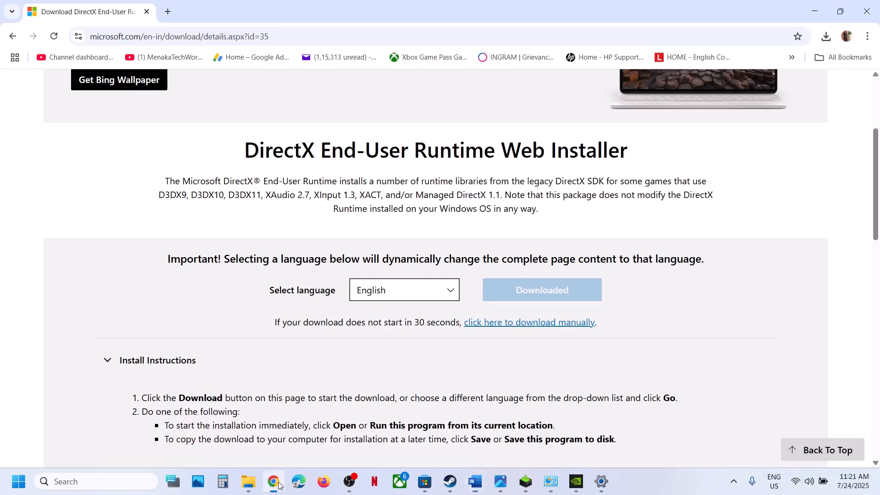
left_click(162, 15)
type("nvidia.com/Download/index.aspx?lang=en-us")
key("Return")
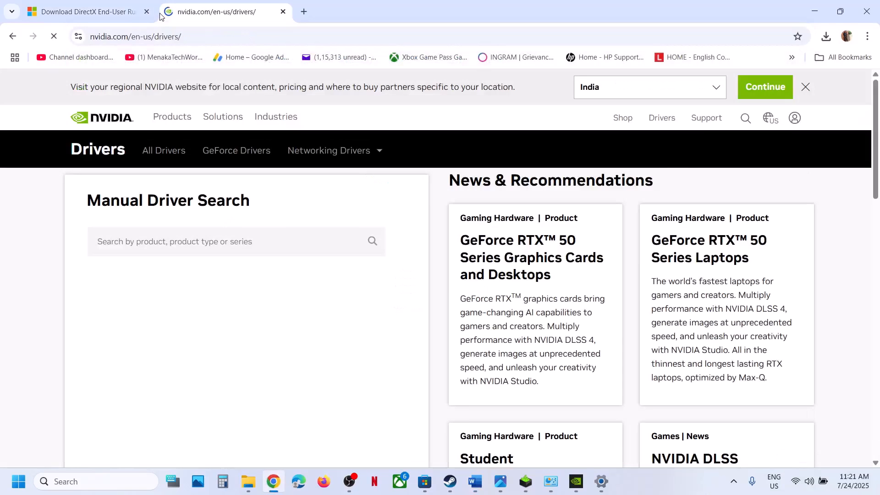
- Run the manual driver search for the GeForce RTX 3050 Laptop GPU on Windows 11 in English (US)
scroll(249, 343, "down", 5)
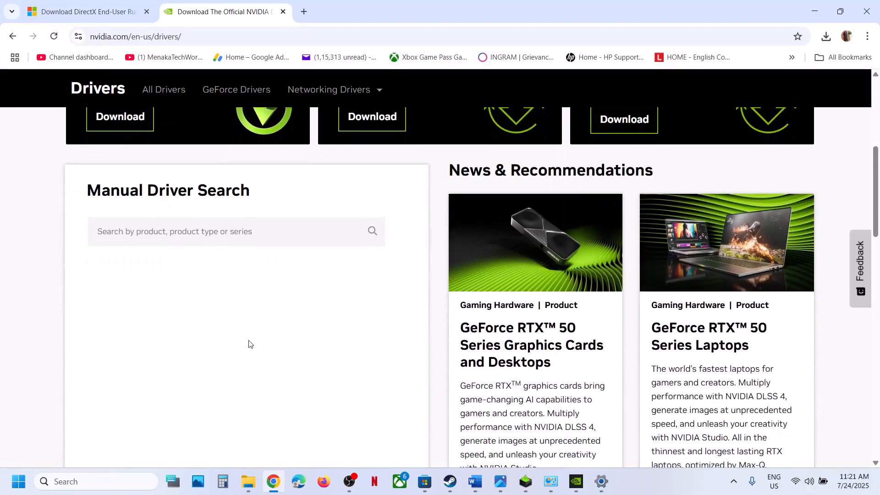
scroll(249, 373, "down", 2)
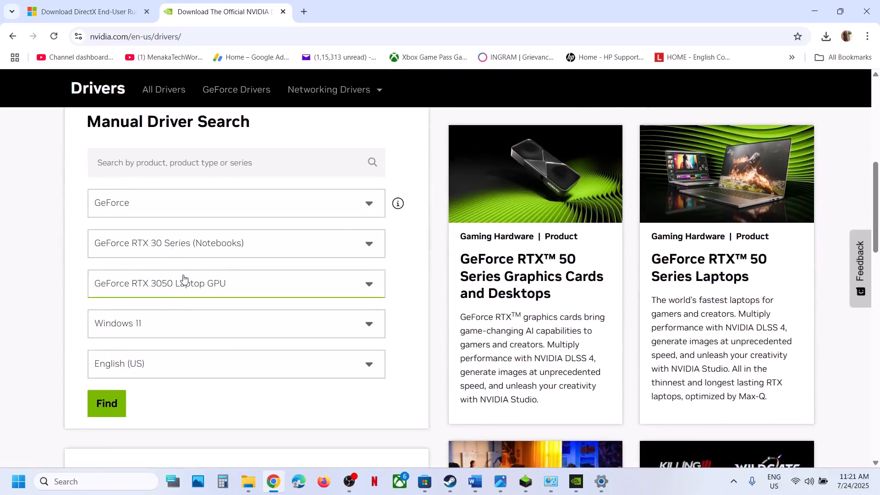
left_click(107, 403)
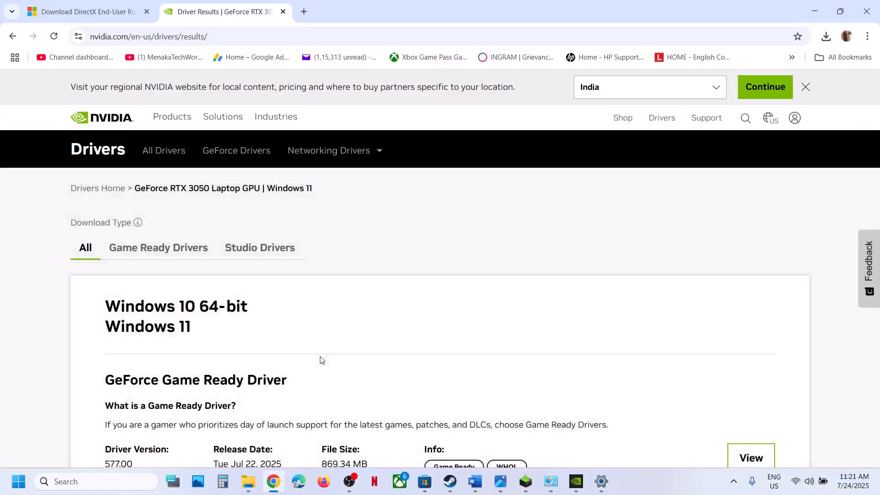
- Download the GeForce Game Ready Driver 577.00 from its details page and check the download's progress
scroll(320, 360, "down", 2)
scroll(320, 360, "down", 3)
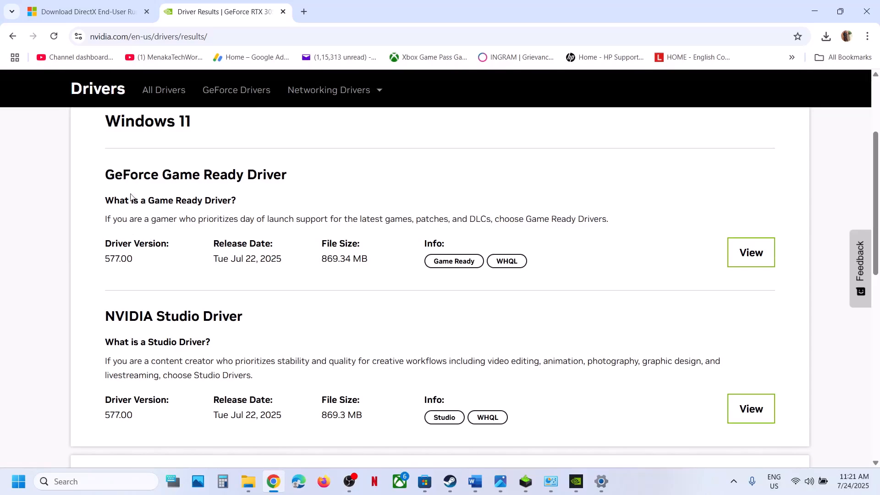
left_click_drag(103, 266, 247, 236)
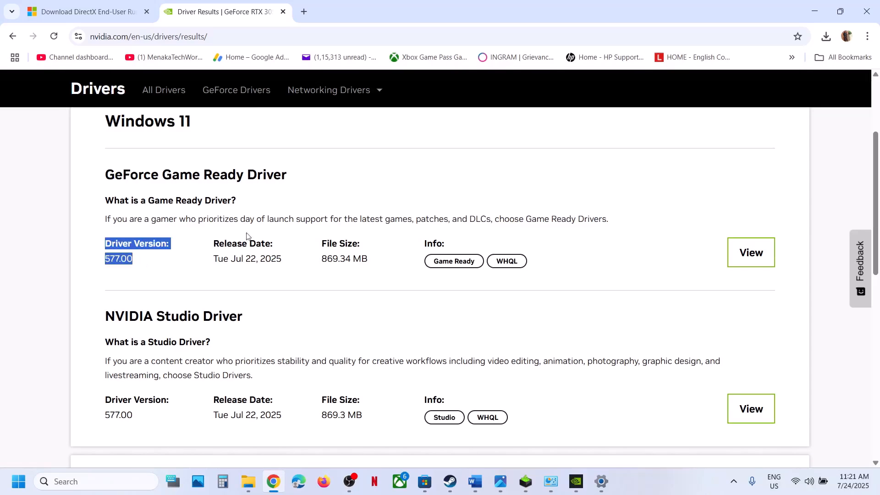
left_click(774, 249)
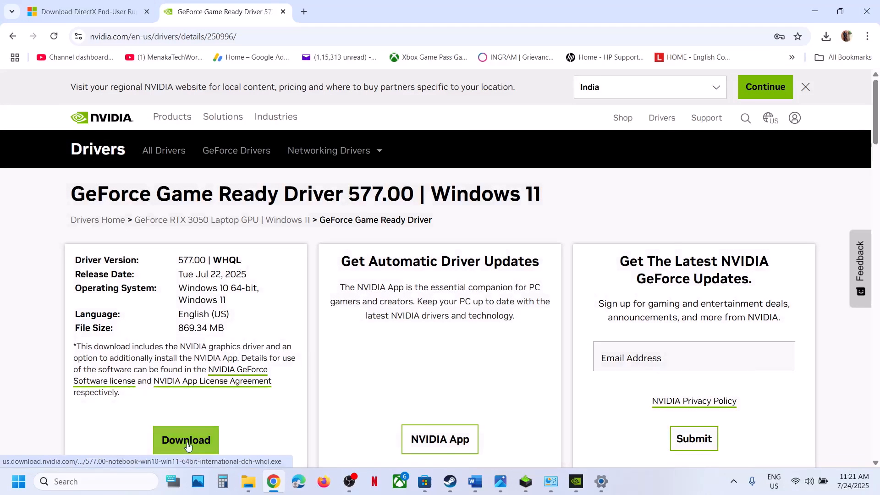
left_click(187, 445)
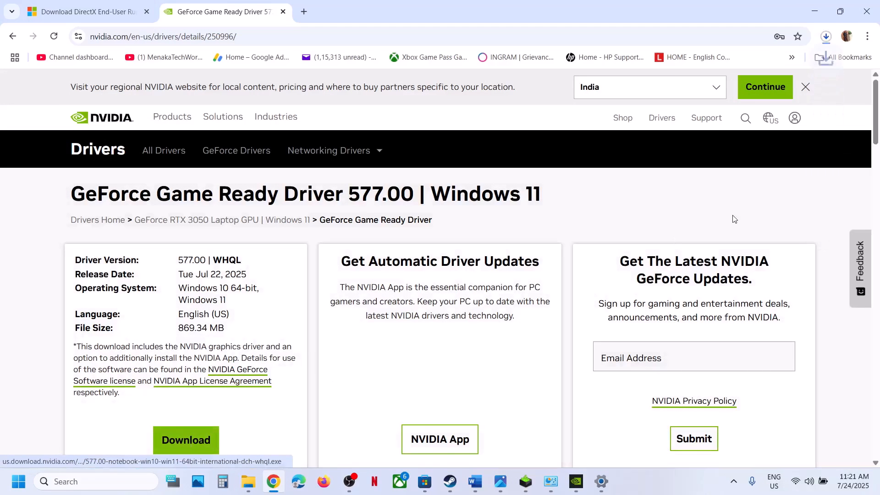
left_click(824, 38)
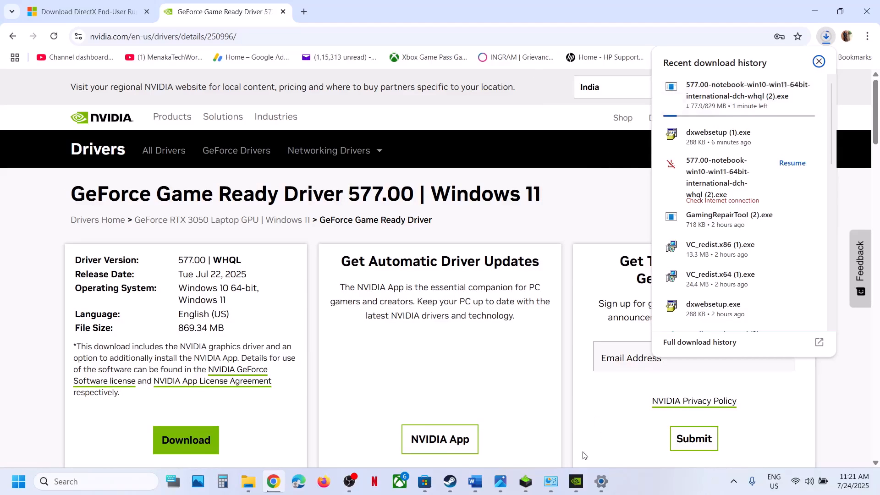
- Switch to the NVIDIA Installer, accept the license agreement, and choose a Custom (Advanced) setup with a clean installation
left_click(575, 481)
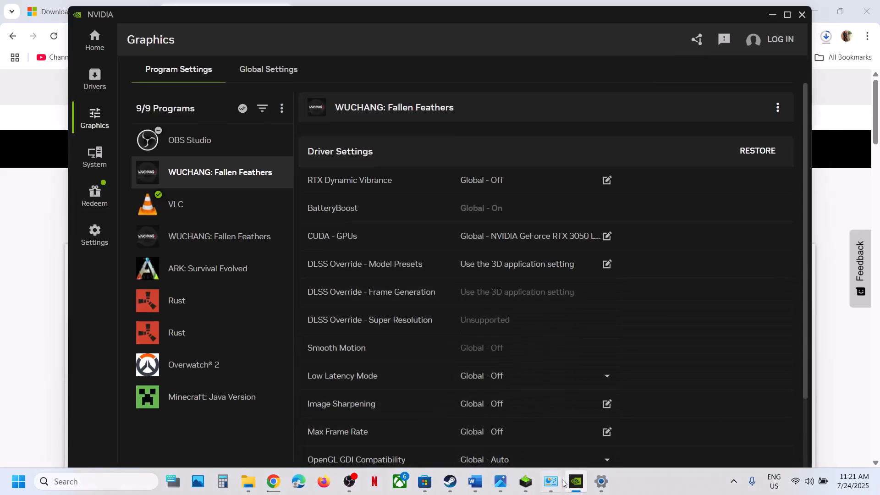
left_click(525, 488)
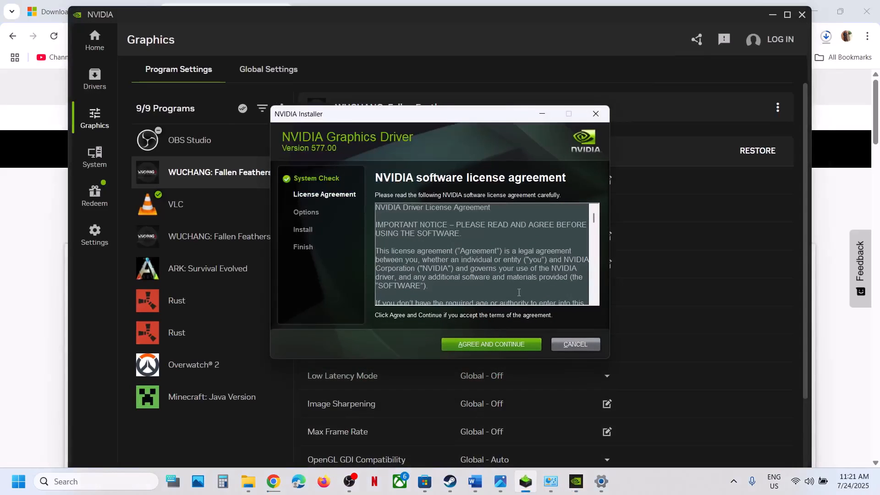
left_click(481, 344)
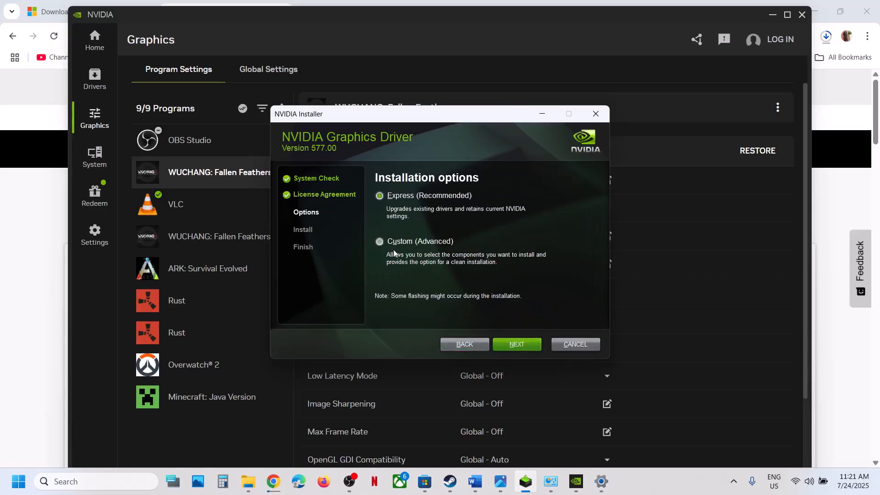
left_click(383, 242)
left_click(519, 343)
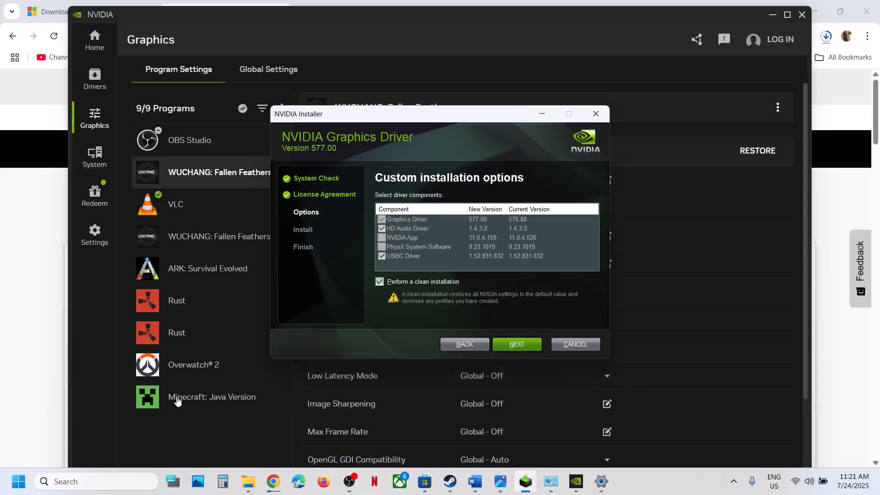
- Bring up the Windows power options to show where the computer can be restarted
left_click(52, 457)
key("super")
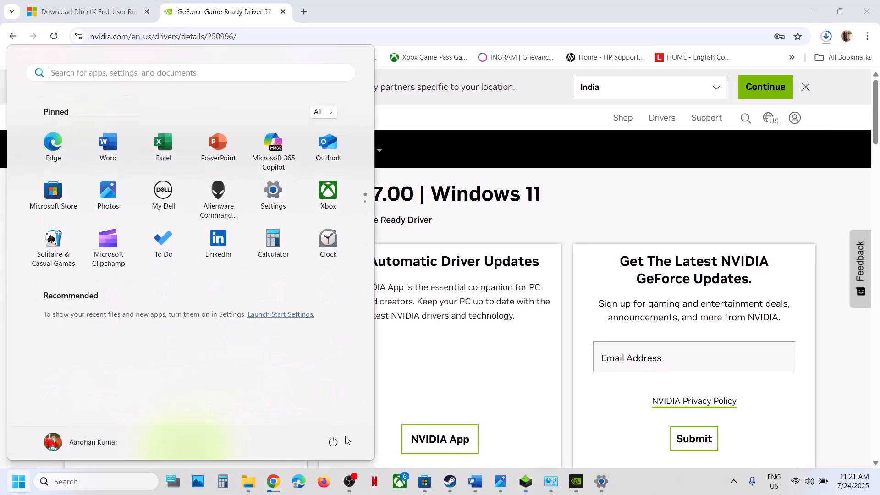
left_click(334, 444)
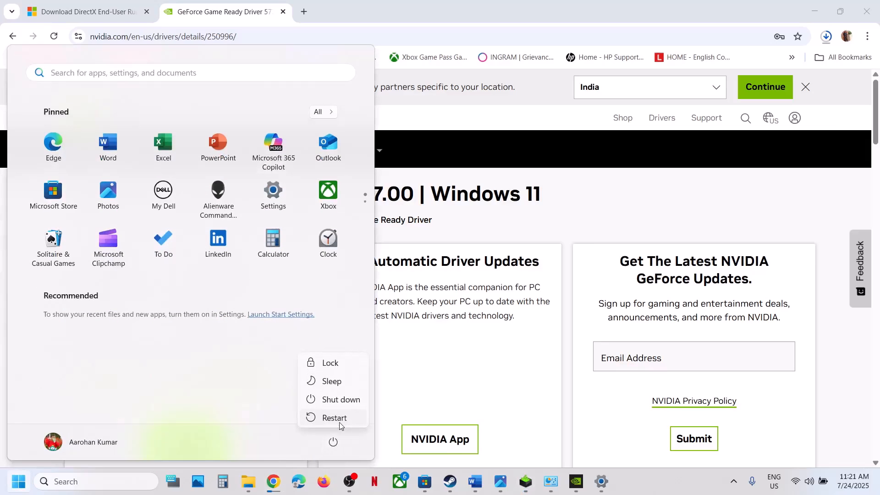
- Switch to the Word document and highlight the amd.com/en/support link and the -dx11/-dx12 text of step 13
left_click(450, 481)
left_click(476, 483)
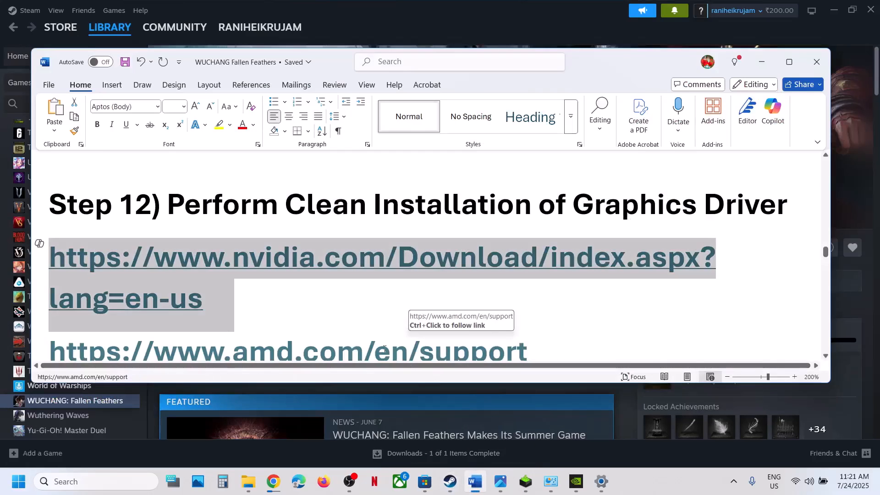
scroll(408, 317, "down", 3)
scroll(219, 289, "up", 1)
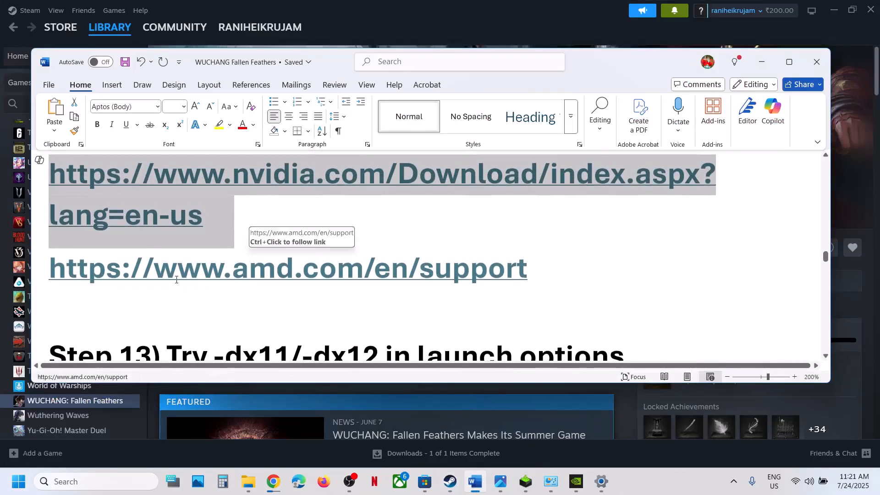
left_click_drag(50, 270, 534, 292)
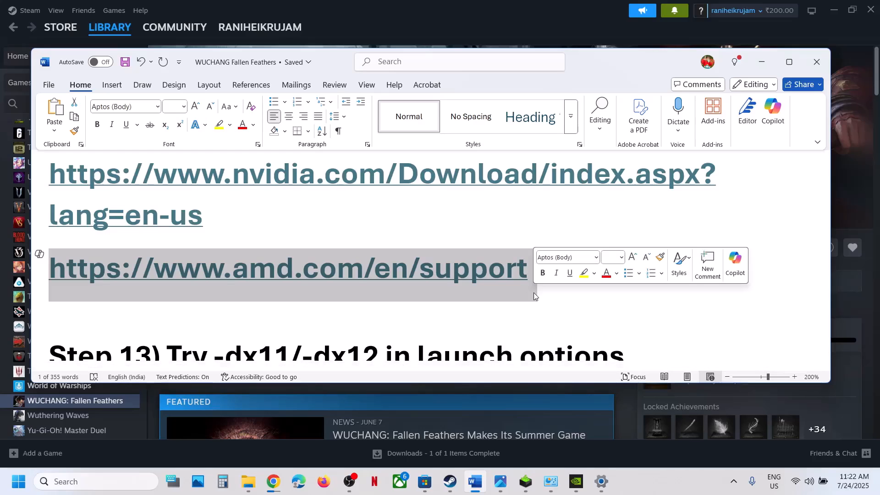
scroll(351, 289, "down", 1)
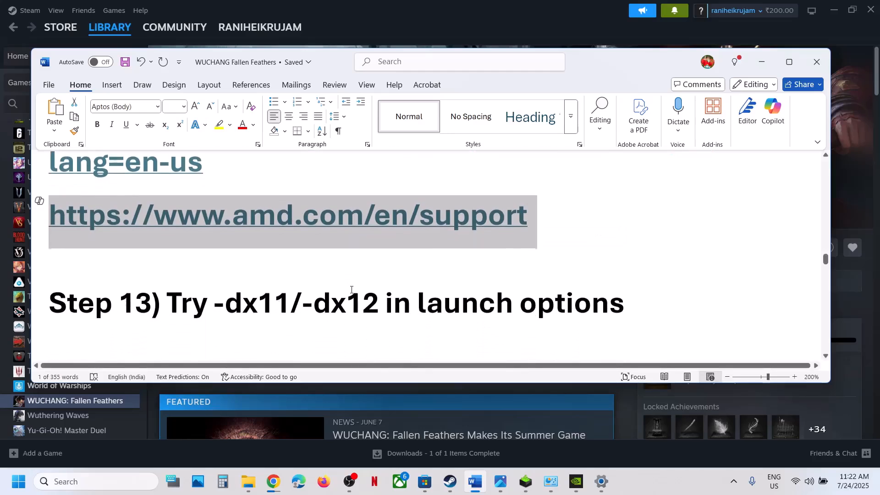
left_click_drag(228, 300, 390, 305)
- Switch to Steam, set the launch options of WUCHANG: Fallen Feathers to -dx11, and start the game
left_click(439, 26)
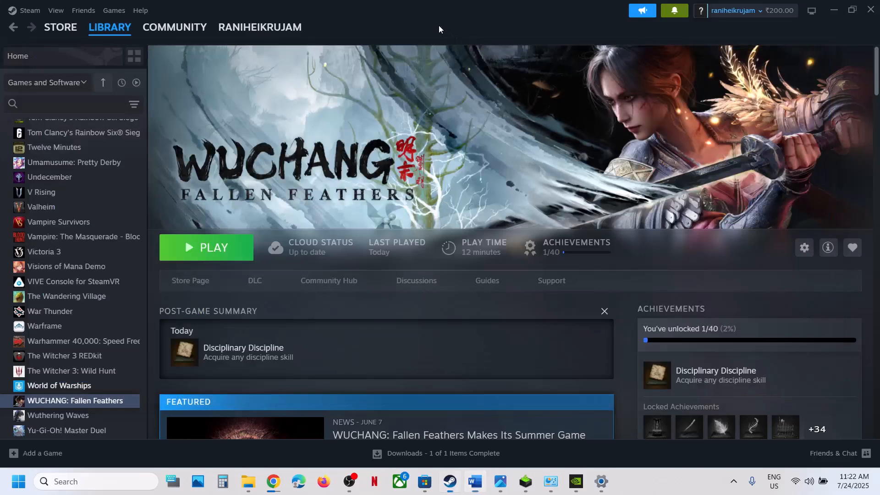
right_click(97, 409)
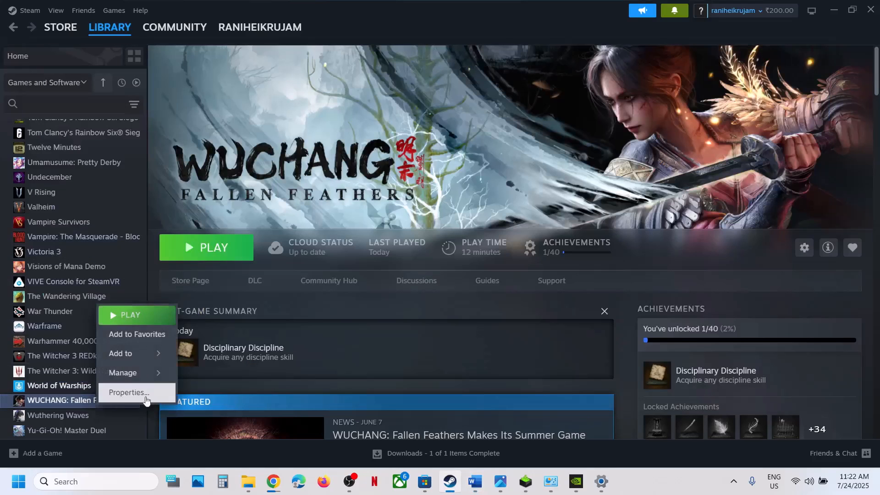
left_click(156, 395)
left_click(388, 273)
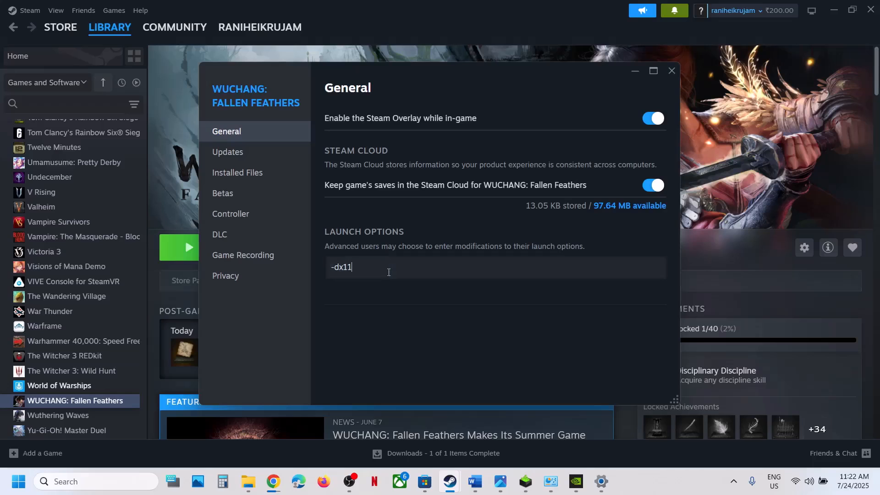
key("ctrl+a")
type("-dx")
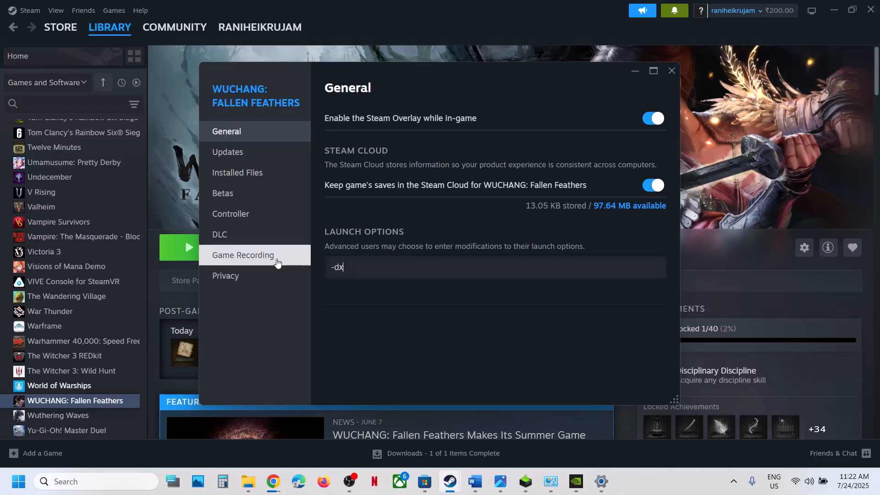
left_click(329, 294)
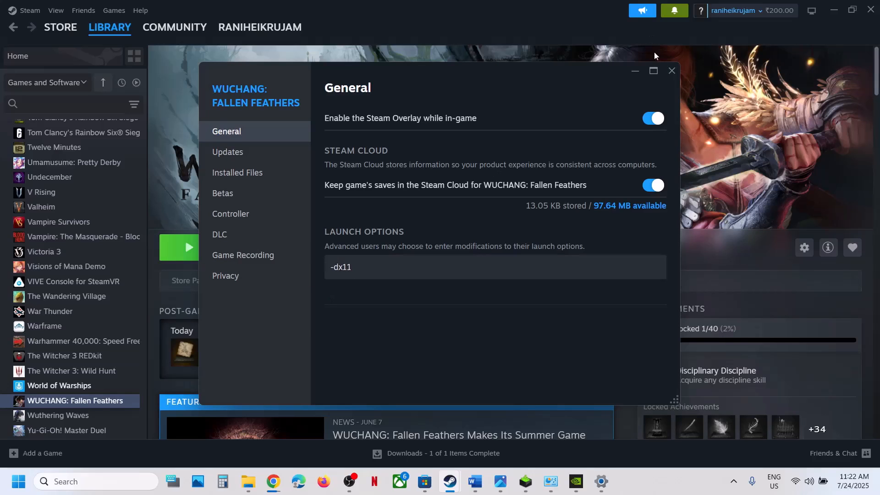
left_click(671, 72)
left_click(195, 241)
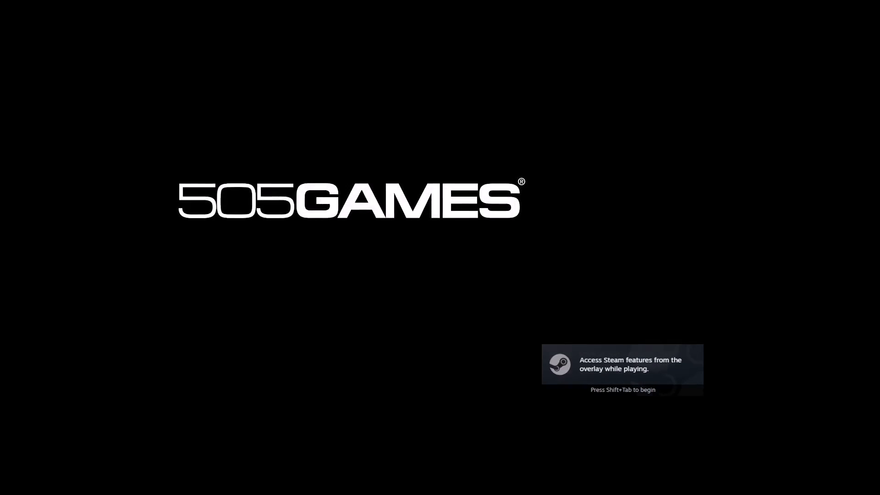
- Return to Steam from the game and replace the WUCHANG: Fallen Feathers launch option with -dx12
key("alt+Tab")
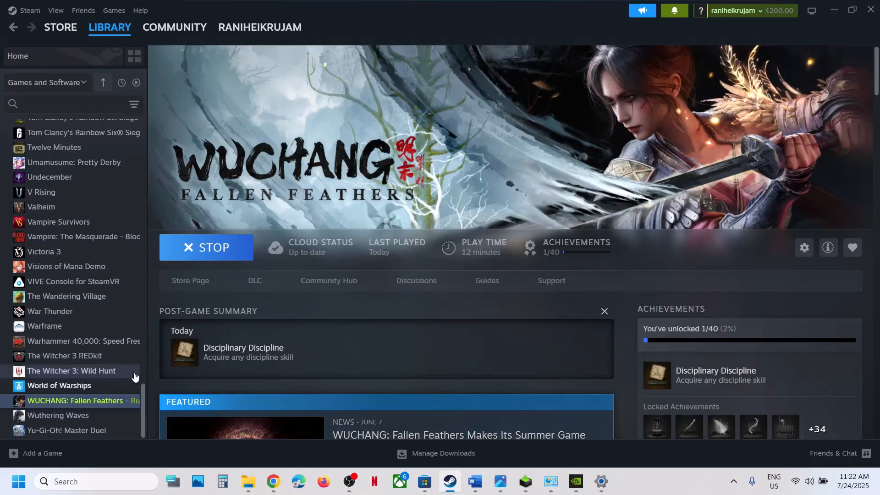
right_click(101, 402)
left_click(129, 385)
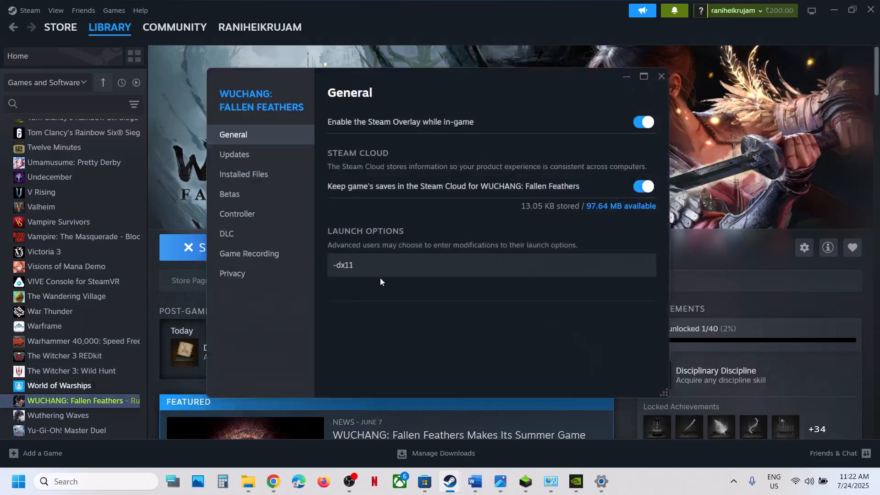
double_click(396, 268)
key("BackSpace")
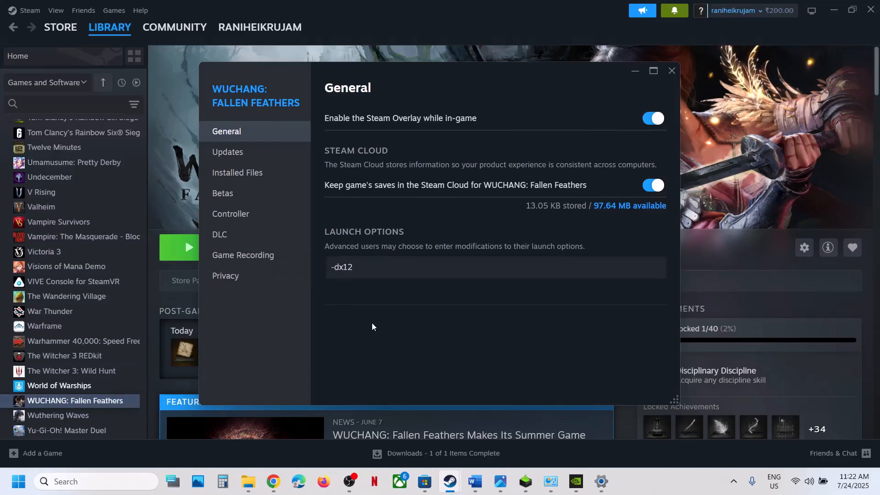
- Clear the launch options of WUCHANG: Fallen Feathers and close its properties
left_click_drag(378, 269, 327, 266)
key("BackSpace")
left_click(672, 71)
- Switch to the Word document and highlight "Roll back graphics driver" in step 14 and the NVIDIA download link under step 12
left_click(475, 481)
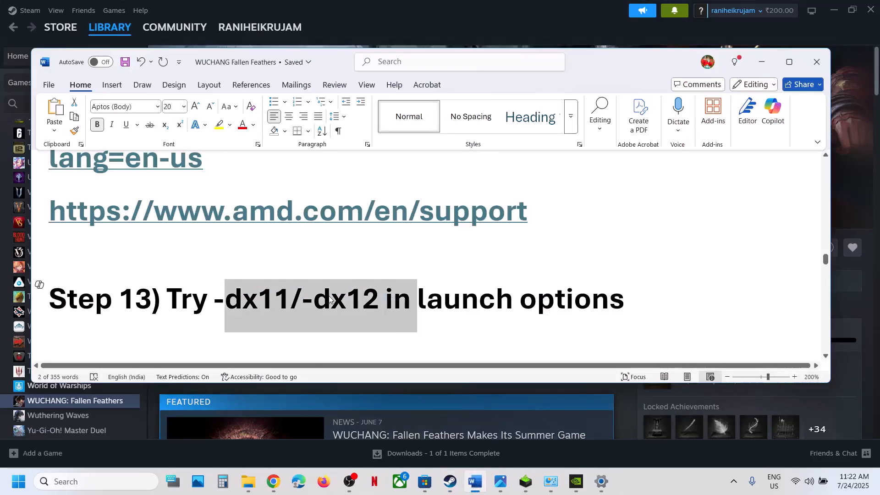
scroll(330, 299, "down", 3)
left_click_drag(195, 264, 490, 258)
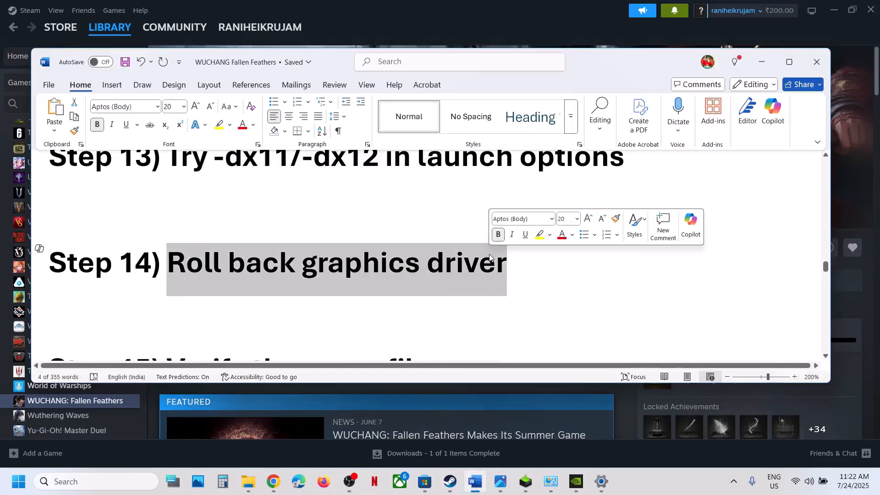
scroll(259, 315, "up", 6)
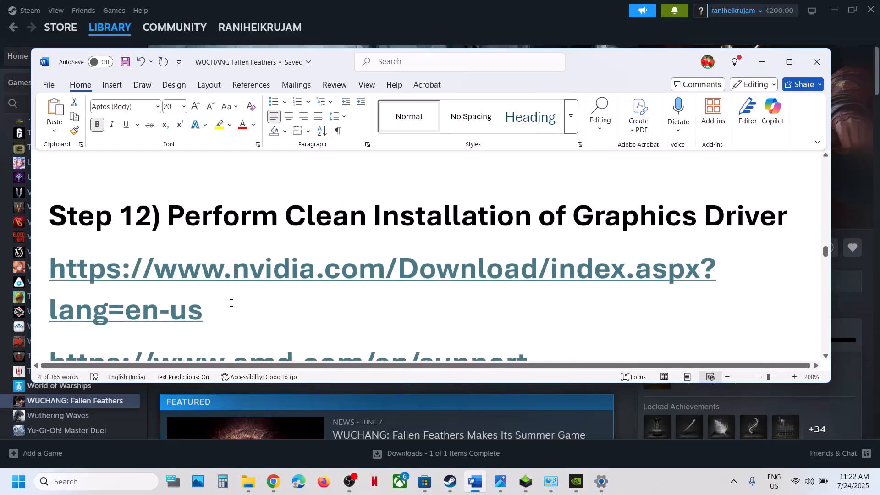
left_click_drag(231, 303, 38, 294)
- Switch to Chrome, return to the NVIDIA driver results, and expand the list of more driver versions
left_click(273, 481)
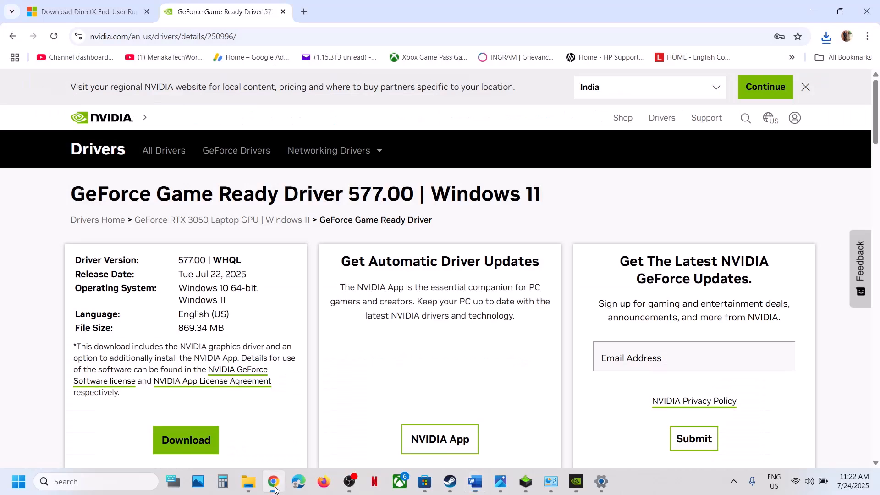
scroll(301, 302, "down", 3)
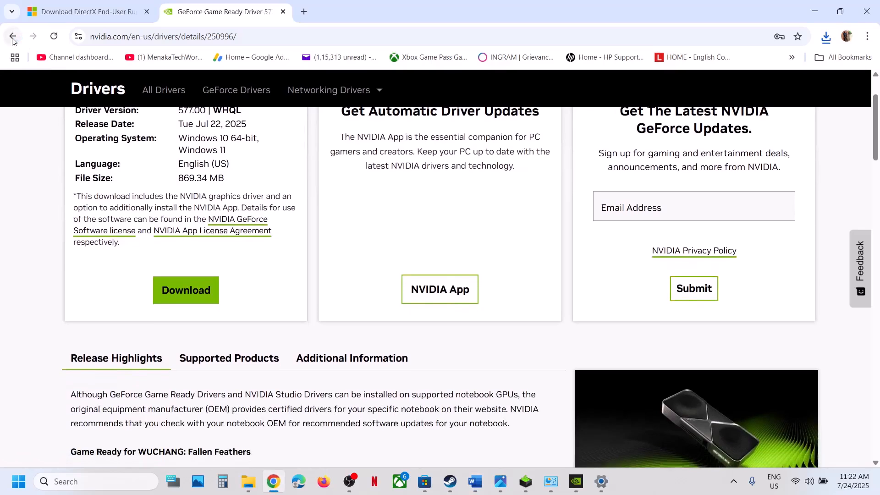
left_click(13, 37)
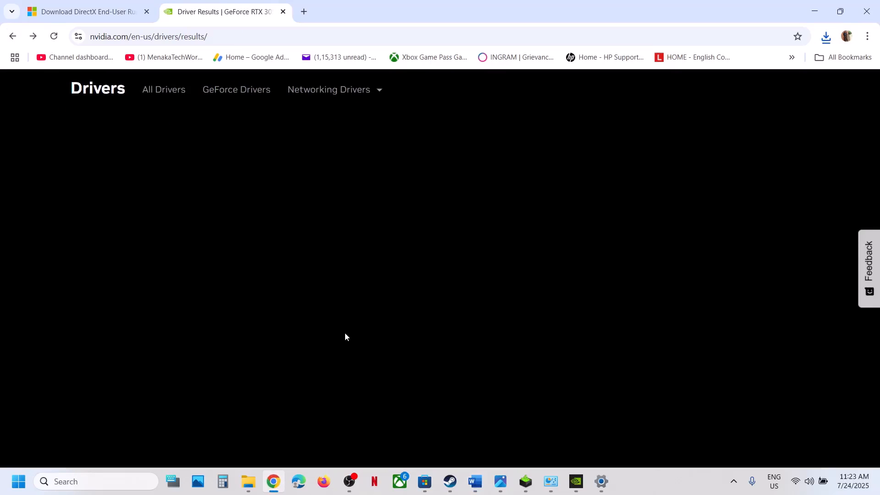
scroll(346, 337, "down", 2)
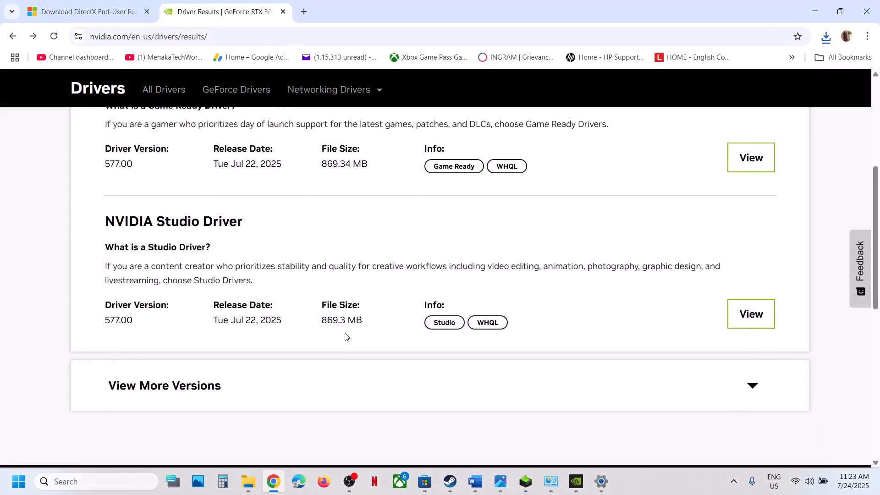
scroll(346, 337, "down", 2)
left_click(185, 349)
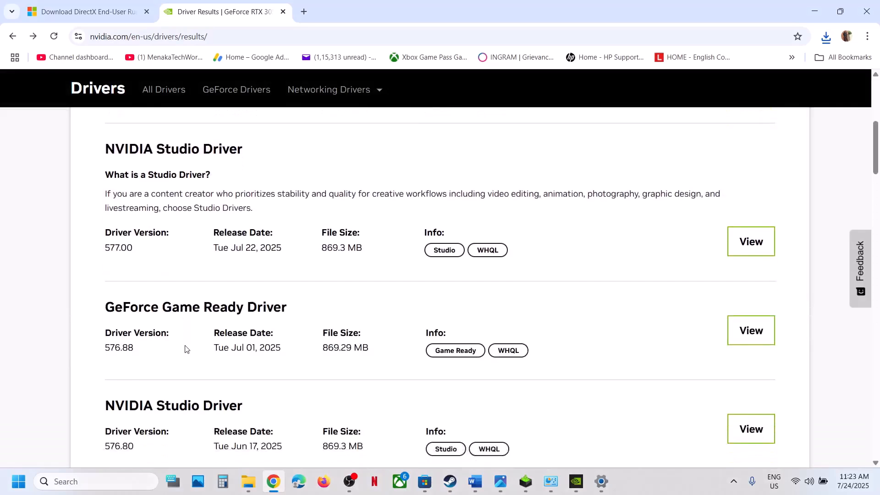
- Highlight the older Game Ready Driver versions 576.88 and 576.80, and review the clean installation option in the NVIDIA Installer
scroll(185, 349, "down", 4)
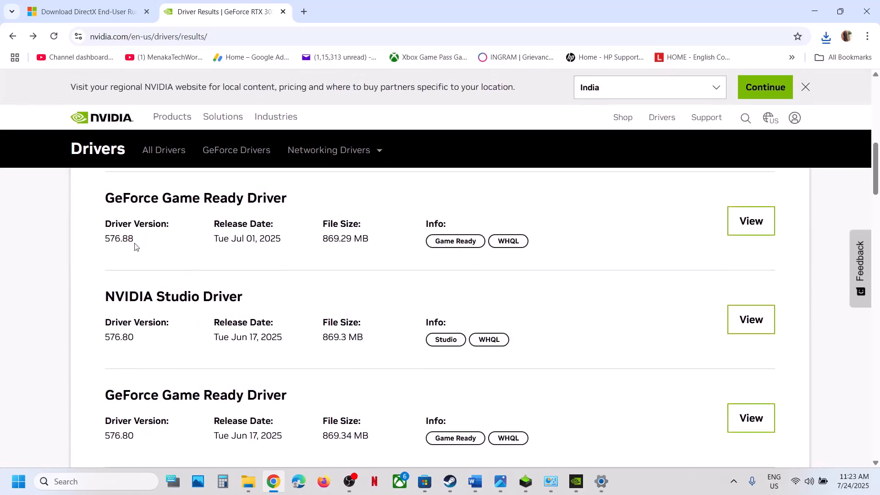
left_click_drag(106, 236, 153, 248)
scroll(153, 248, "down", 3)
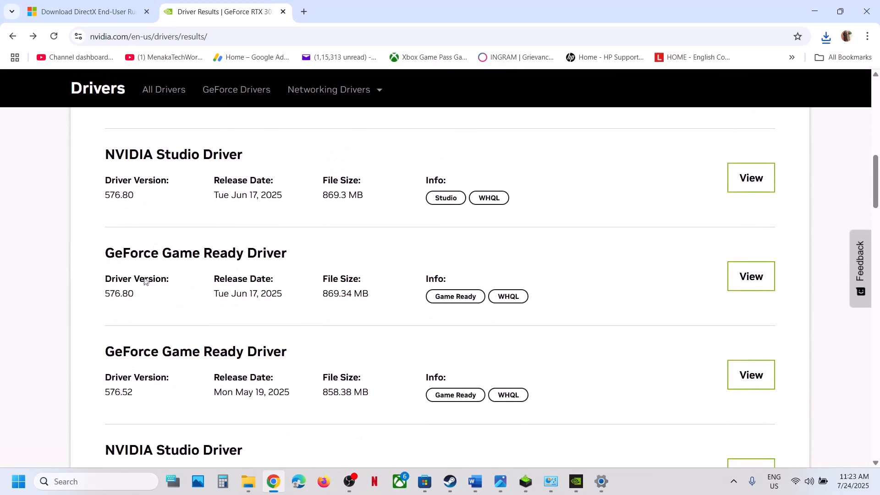
left_click_drag(103, 294, 138, 298)
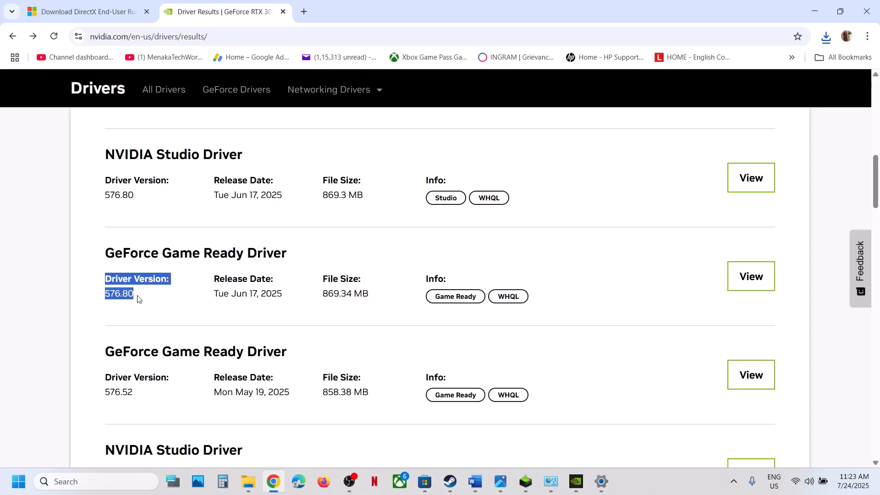
left_click(138, 299)
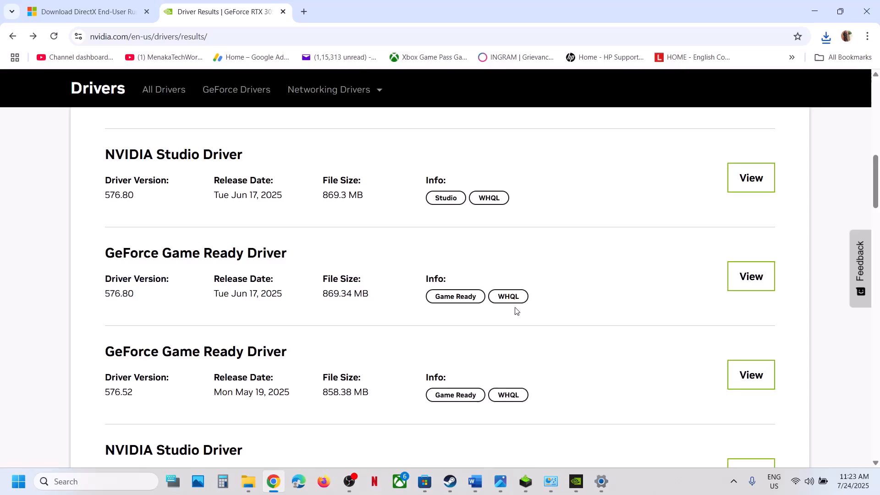
left_click(525, 481)
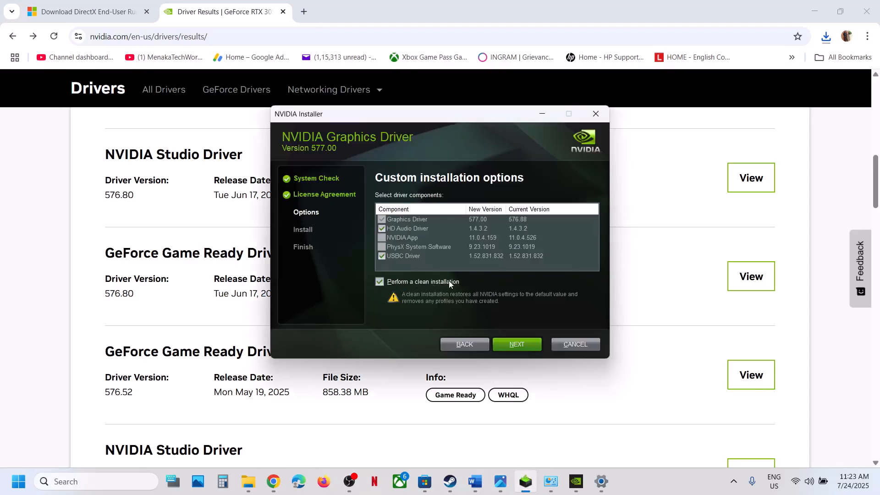
left_click(43, 356)
- Switch to the Word document over Steam and highlight "Verify the game files" in step 15
left_click(446, 479)
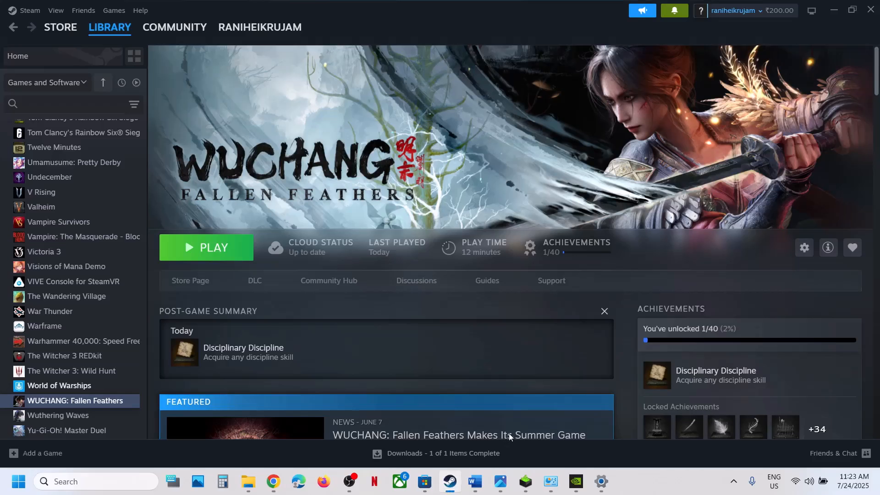
left_click(476, 484)
scroll(330, 266, "down", 5)
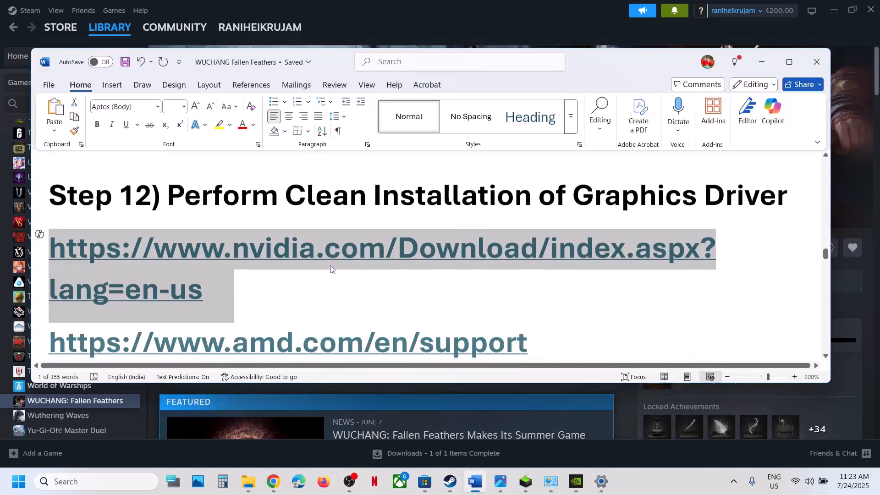
scroll(331, 266, "down", 4)
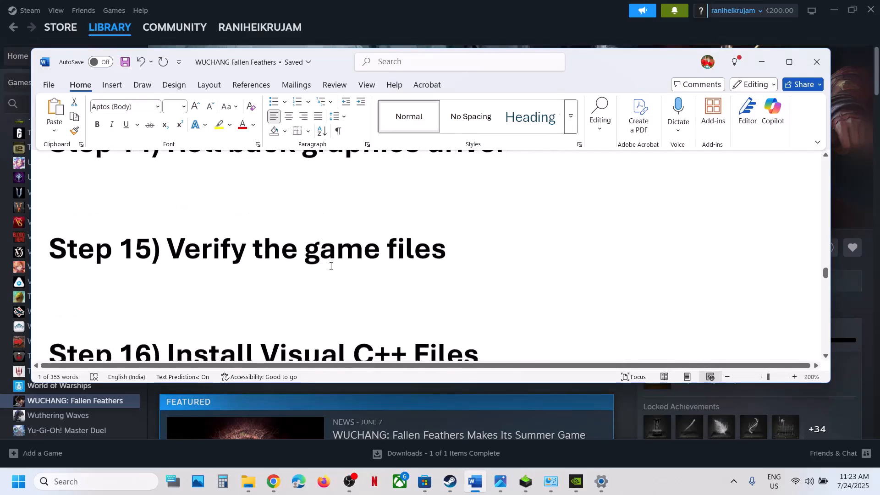
scroll(331, 266, "up", 2)
left_click_drag(167, 339, 447, 339)
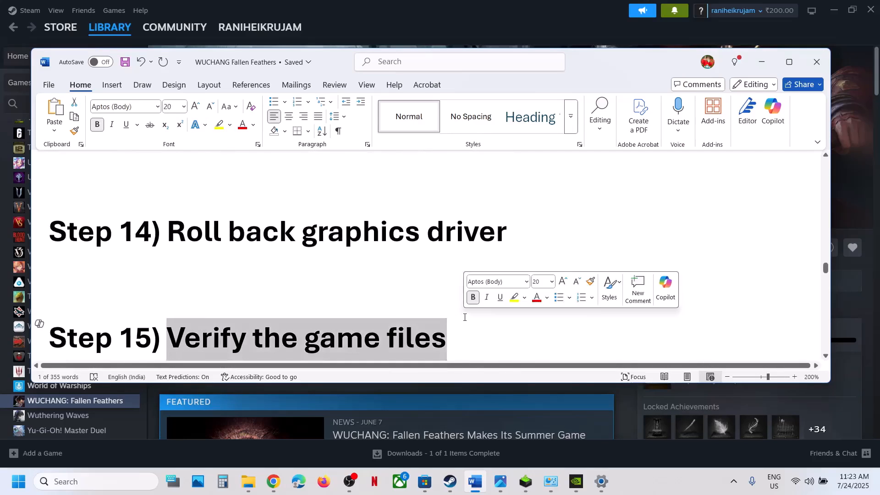
- Switch to Steam and open the Installed Files properties of WUCHANG: Fallen Feathers
left_click(445, 23)
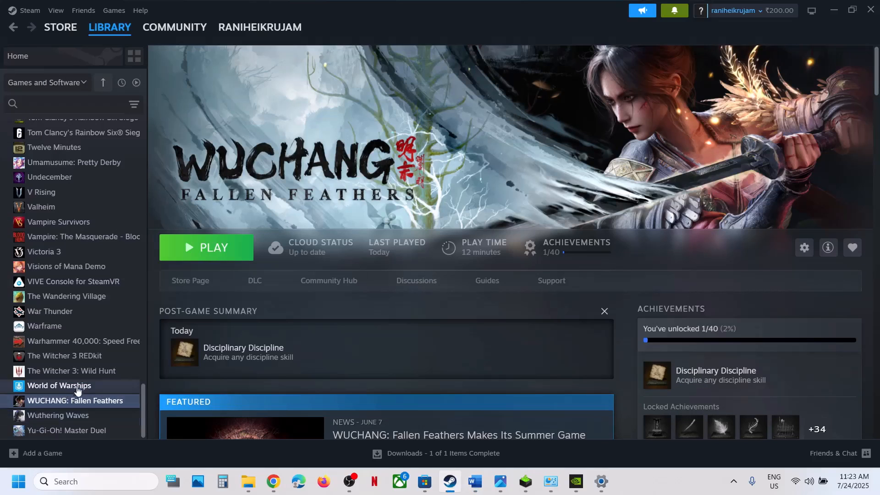
right_click(71, 400)
left_click(101, 387)
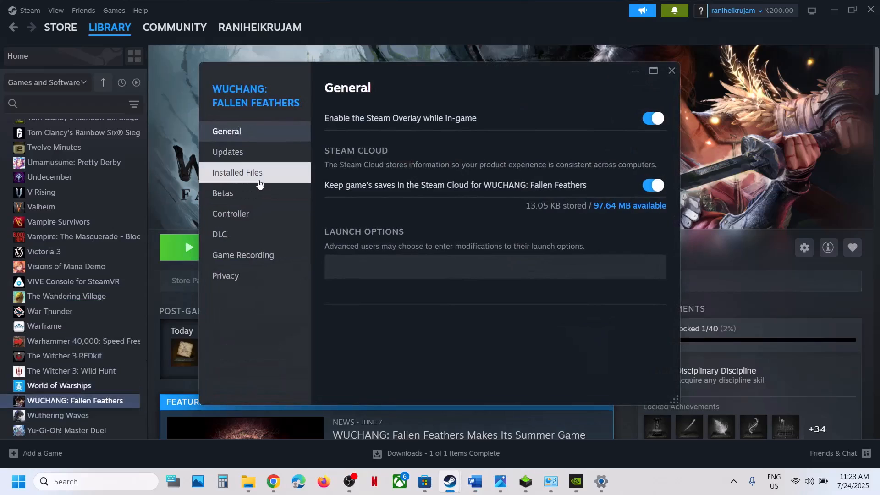
left_click(248, 174)
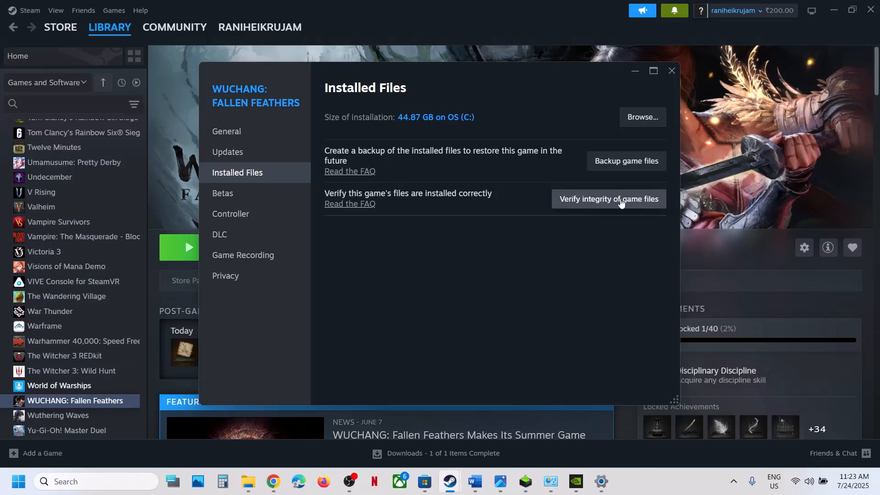
- Close the game properties and copy the Visual C++ download link from step 16 of the Word document
left_click(674, 70)
left_click(474, 481)
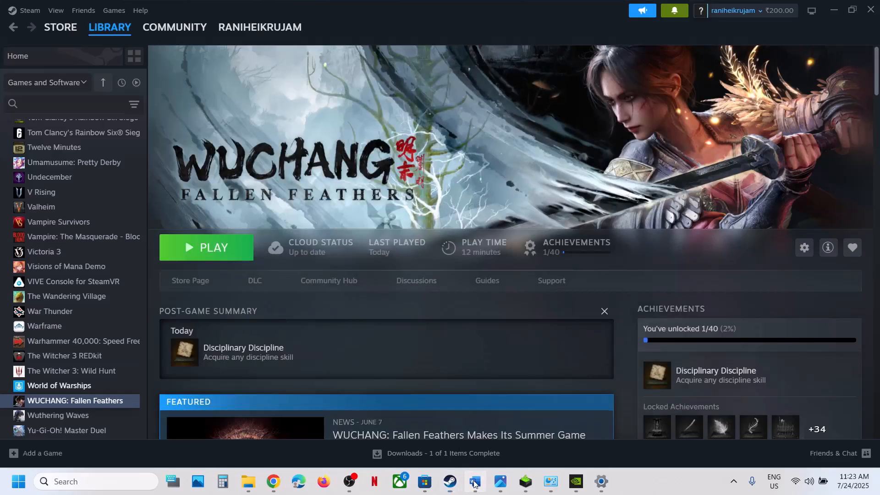
scroll(388, 318, "down", 5)
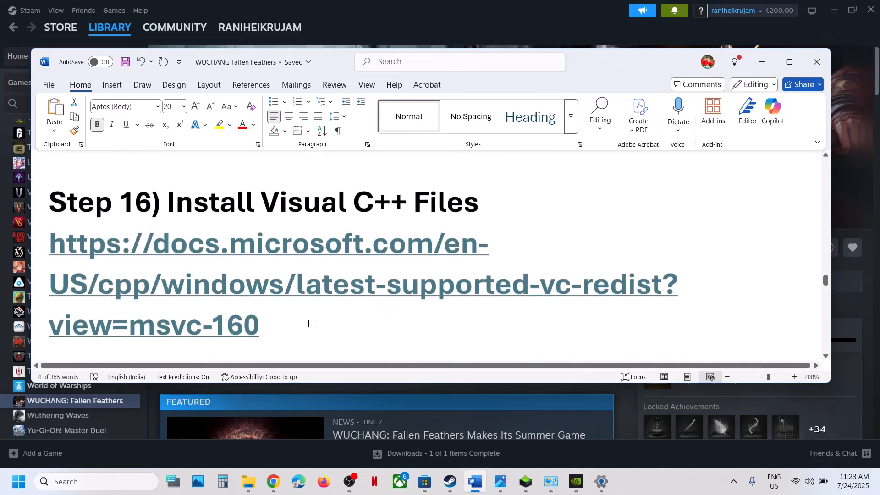
type("https://docs.microsoft.com/en-US/cpp/windows/latest-supported-vc-redist?view=msvc-160")
left_click_drag(57, 249, 316, 342)
key("ctrl+c")
- Switch to Chrome and open the copied docs.microsoft.com latest-supported-vc-redist link in a new tab
left_click(273, 481)
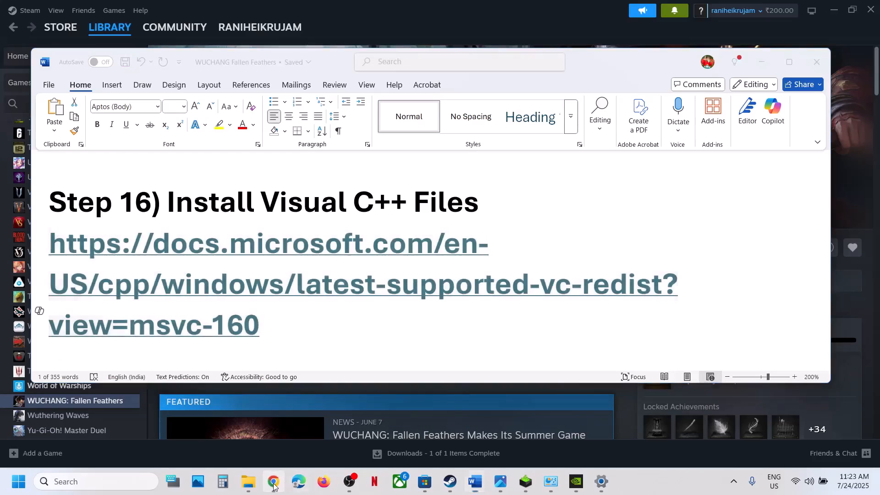
left_click(303, 11)
key("ctrl+v")
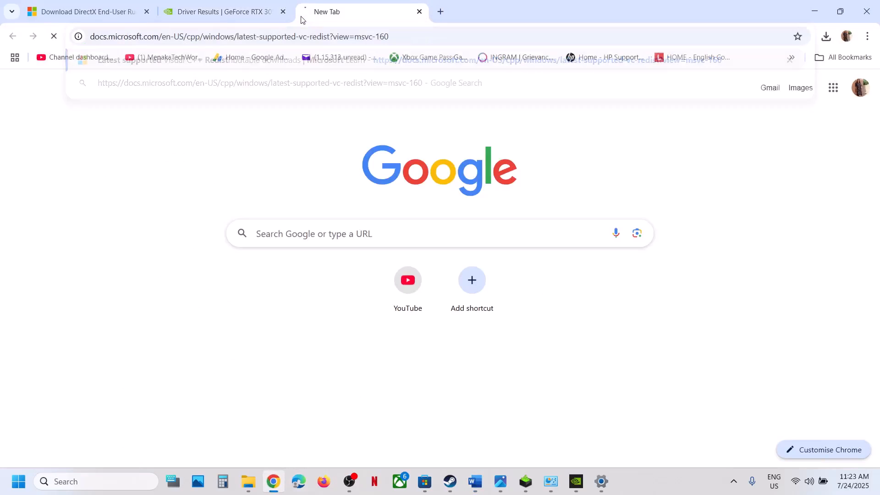
key("Return")
- Highlight the Visual Studio 2015, 2017, 2019, and 2022 heading and download the X86 and X64 redistributables of the latest version
scroll(362, 281, "down", 6)
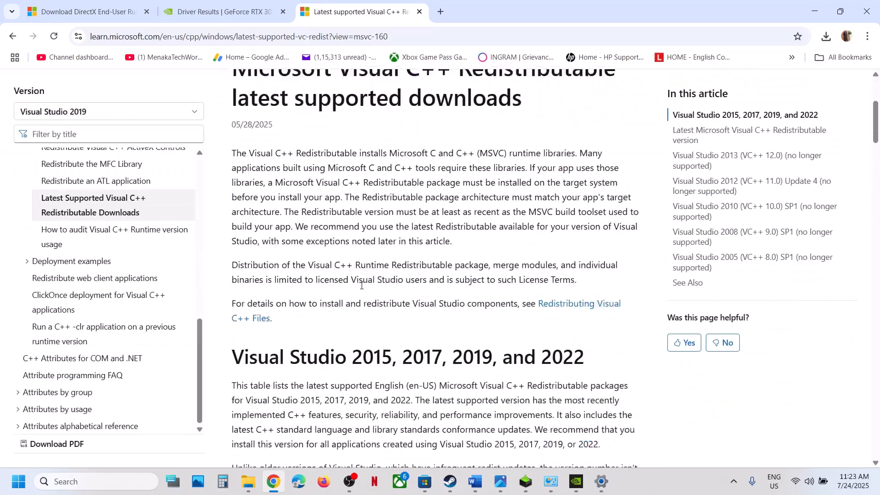
left_click_drag(308, 165, 594, 164)
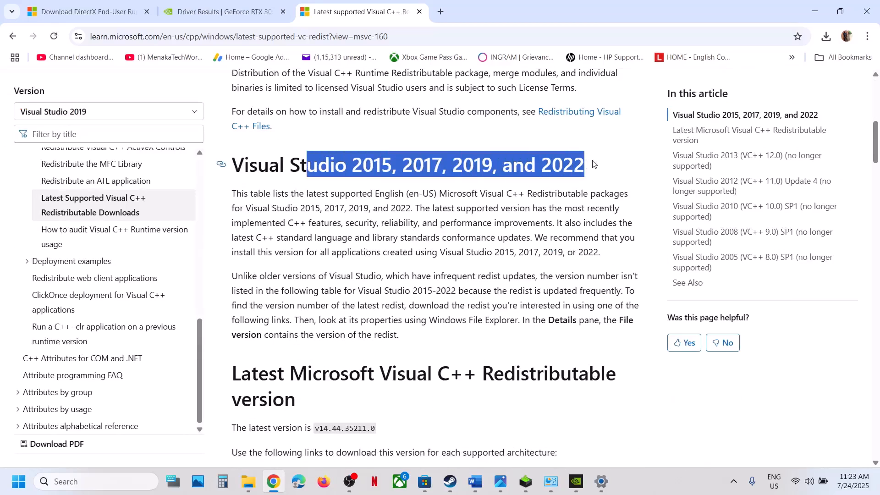
scroll(339, 301, "down", 3)
scroll(339, 301, "down", 4)
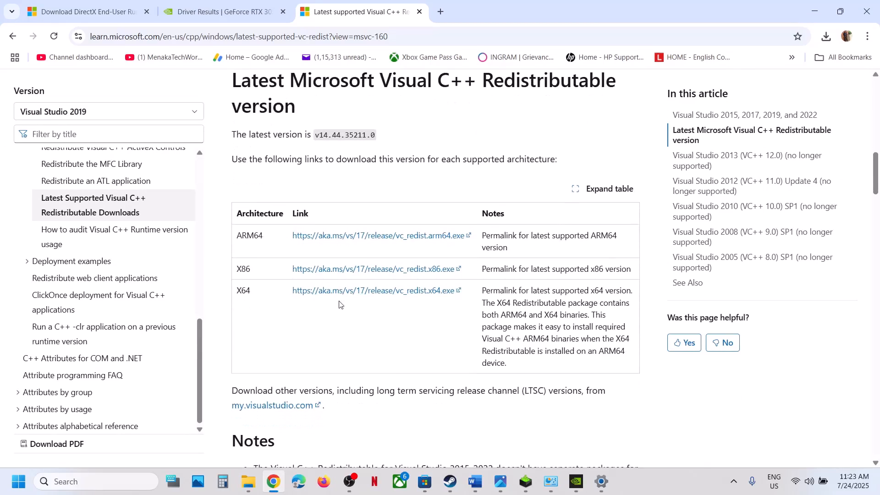
double_click(243, 269)
double_click(244, 290)
double_click(243, 269)
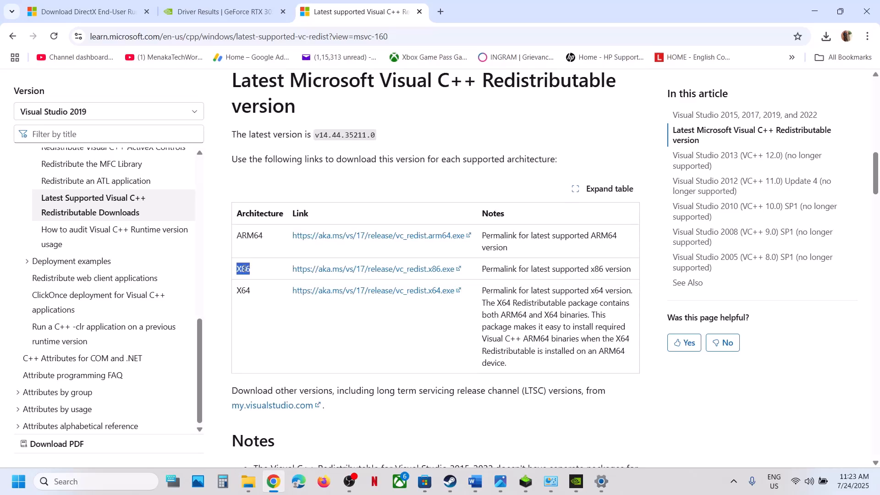
left_click(337, 269)
left_click(349, 292)
- Run the downloaded VC_redist.x86 (2).exe and install the Microsoft Visual C++ 2015-2022 Redistributable (x86)
left_click(826, 37)
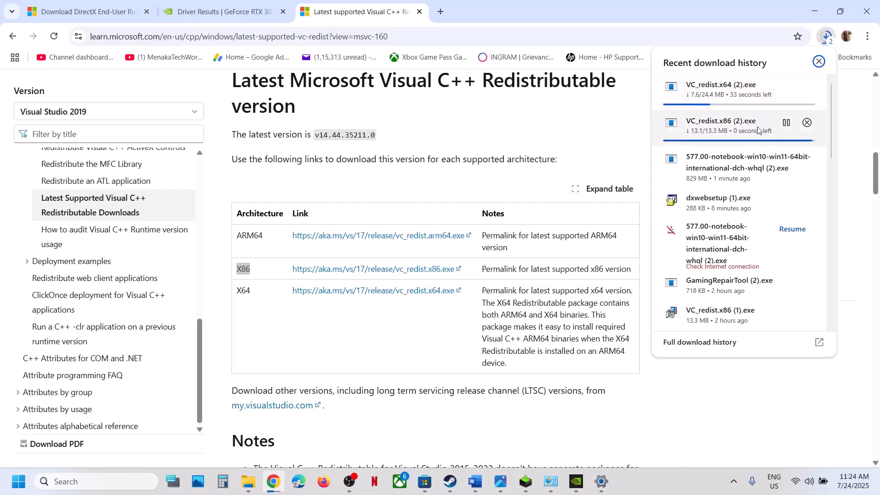
left_click(727, 132)
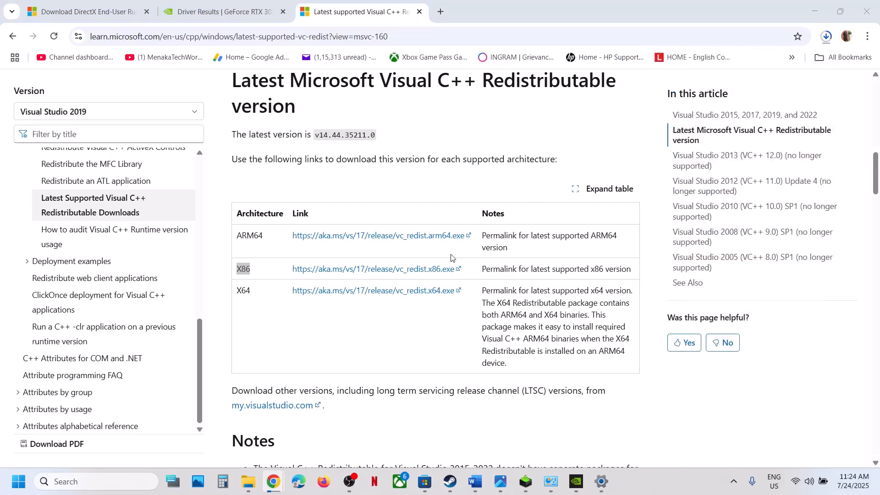
left_click(455, 302)
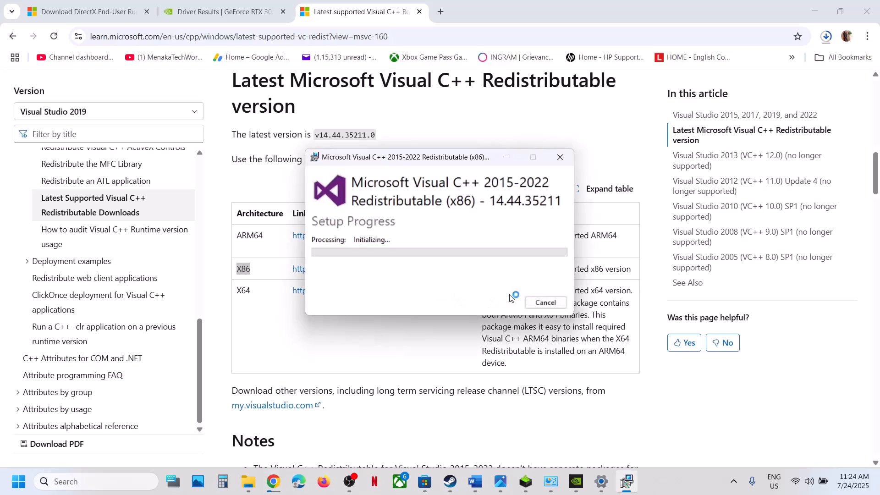
left_click(392, 330)
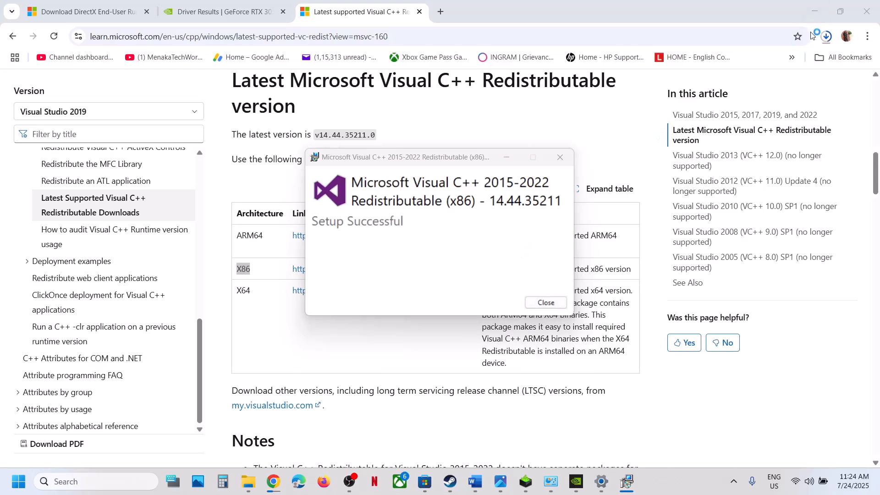
- Run the downloaded VC_redist.x64 (2).exe and install the Microsoft Visual C++ 2015-2022 Redistributable (x64)
left_click(828, 39)
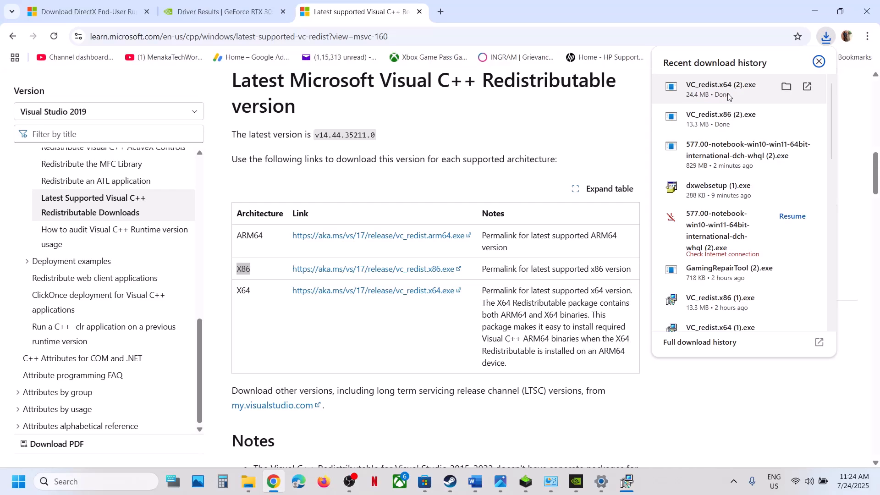
left_click(728, 96)
left_click(449, 304)
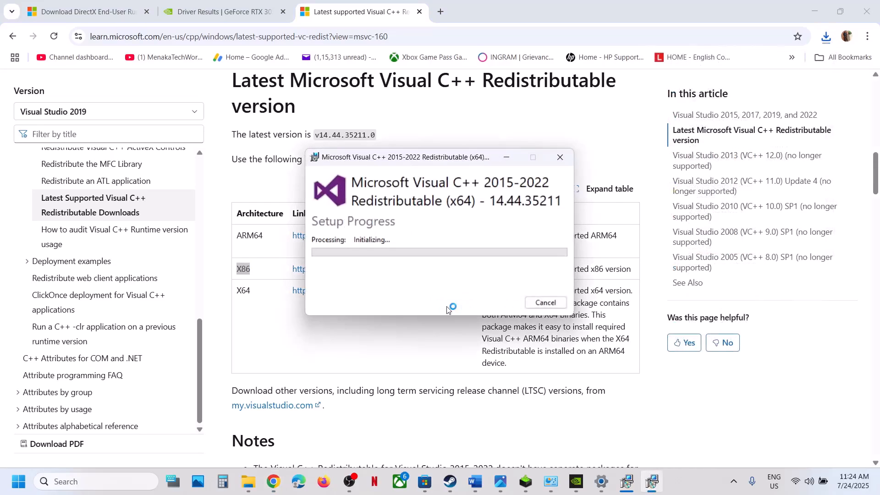
left_click(403, 326)
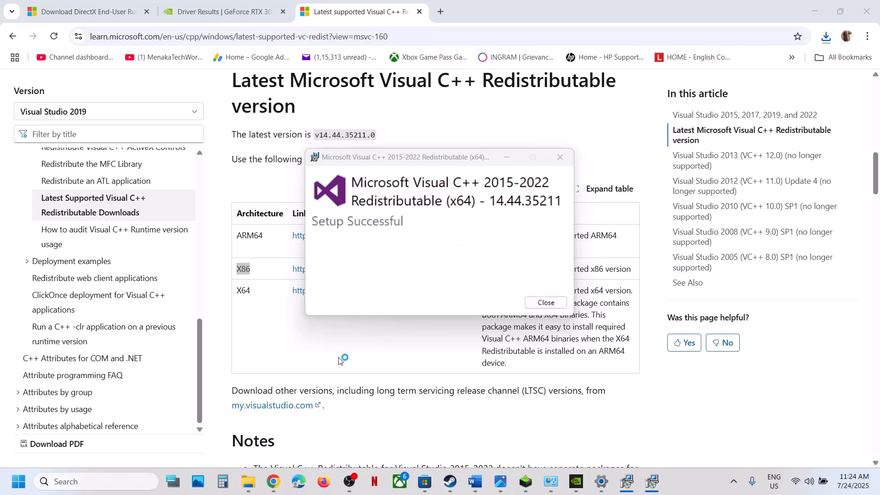
- Close the x86 and x64 Visual C++ Redistributable setup windows
left_click(628, 481)
left_click_drag(477, 164, 291, 204)
left_click(361, 344)
left_click(546, 302)
- View the Restart choice among the Windows power options and switch to Steam
left_click(18, 481)
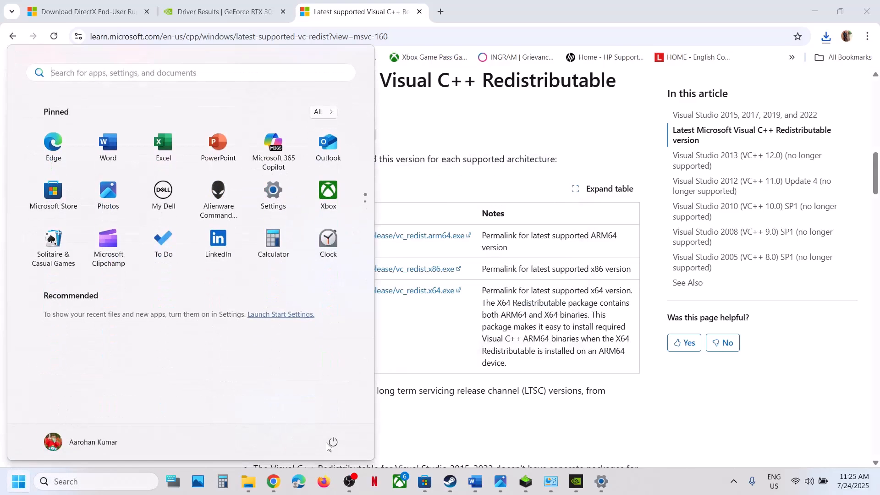
left_click(334, 441)
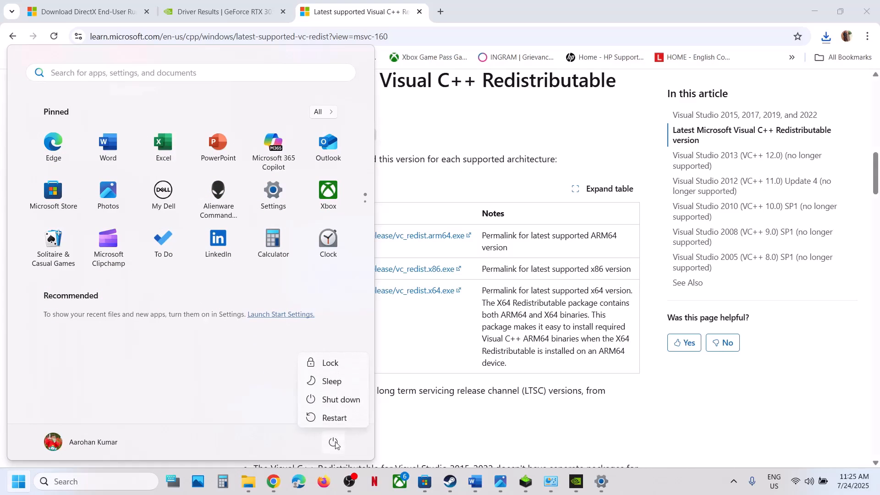
left_click(450, 481)
left_click(450, 481)
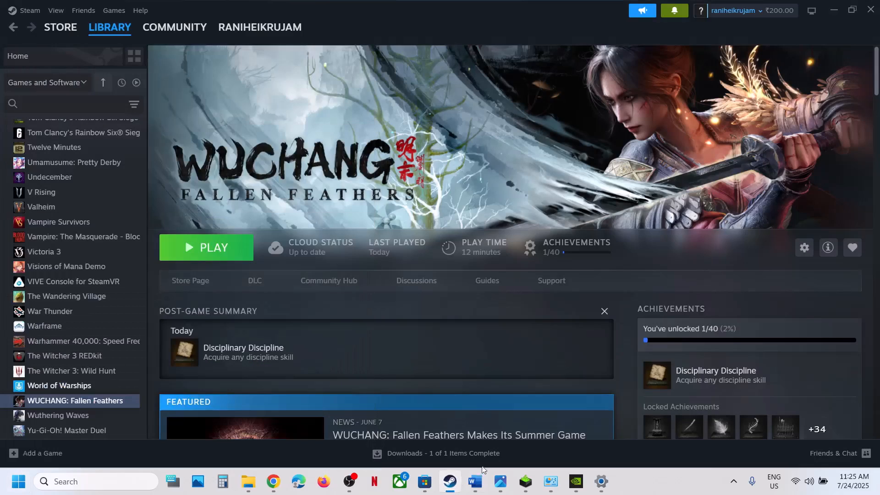
- Switch to the Word document and highlight "Update the system BIOS" in step 17
left_click(470, 433)
scroll(347, 312, "down", 4)
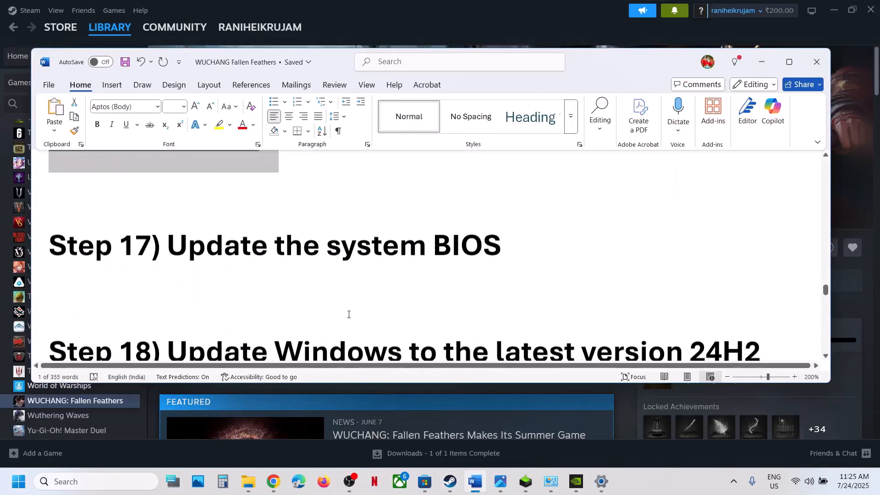
left_click_drag(199, 280, 530, 279)
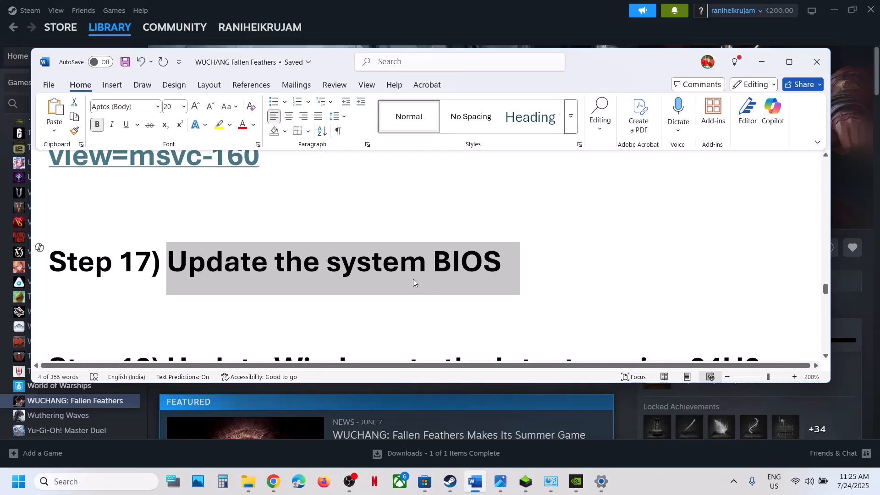
- Check the battery charge level in the Windows quick settings, and close them
left_click(815, 479)
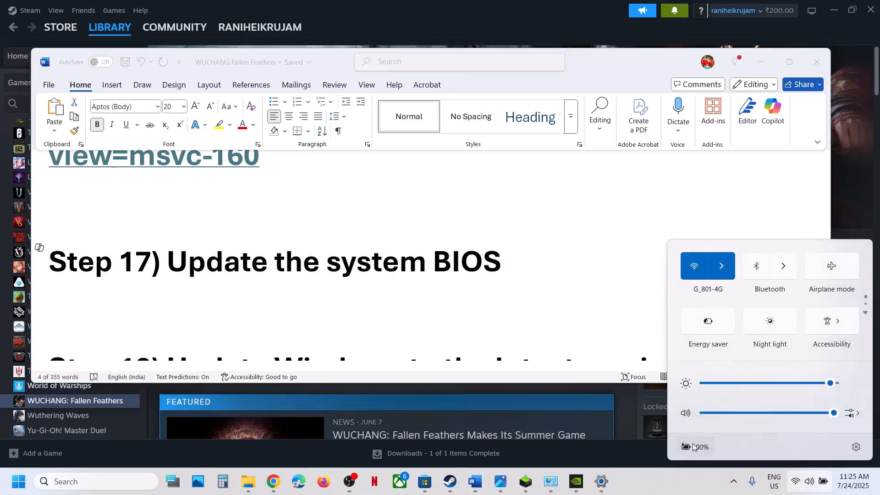
mouse_move(700, 454)
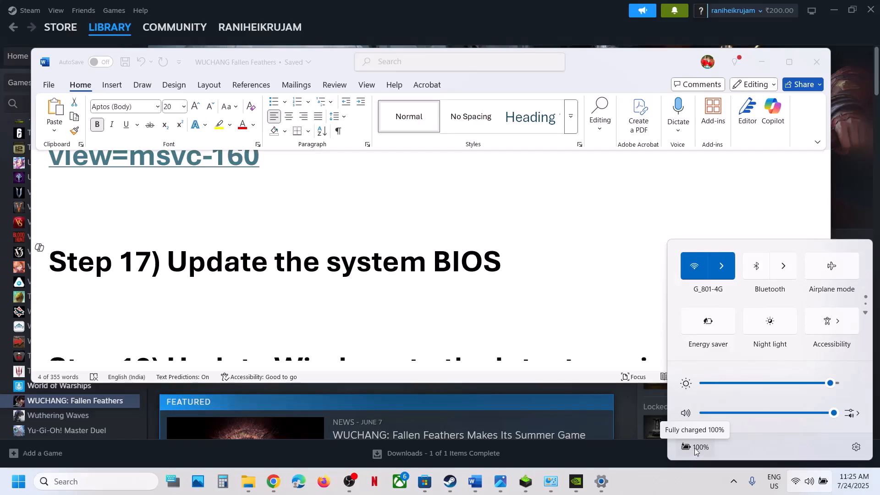
left_click(629, 405)
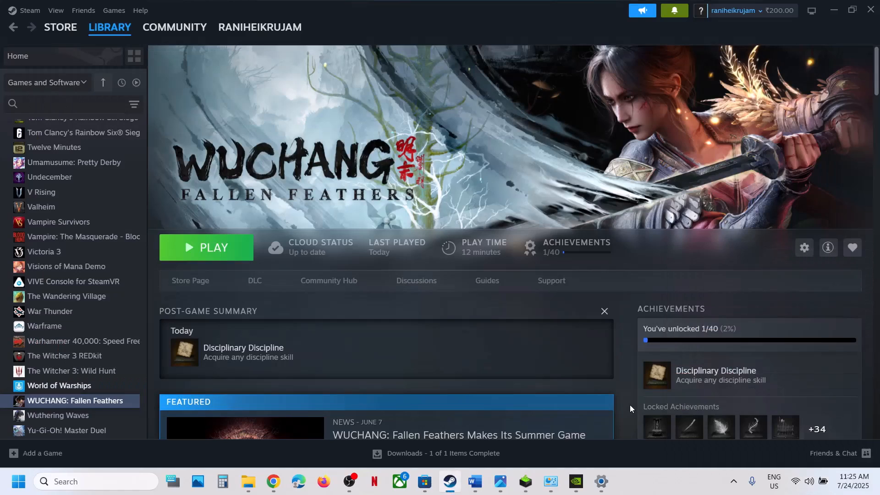
- Review step 18 in the Word document, open Windows Update in Settings, and check for updates
left_click(474, 481)
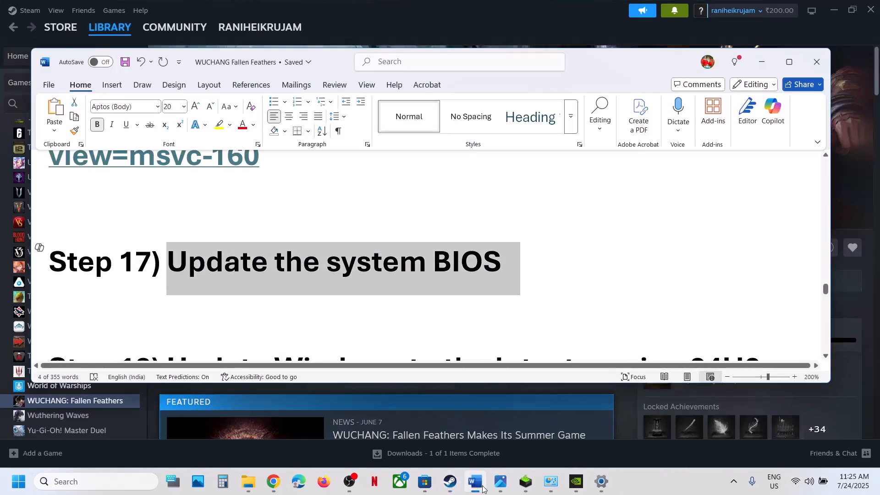
scroll(397, 355, "down", 2)
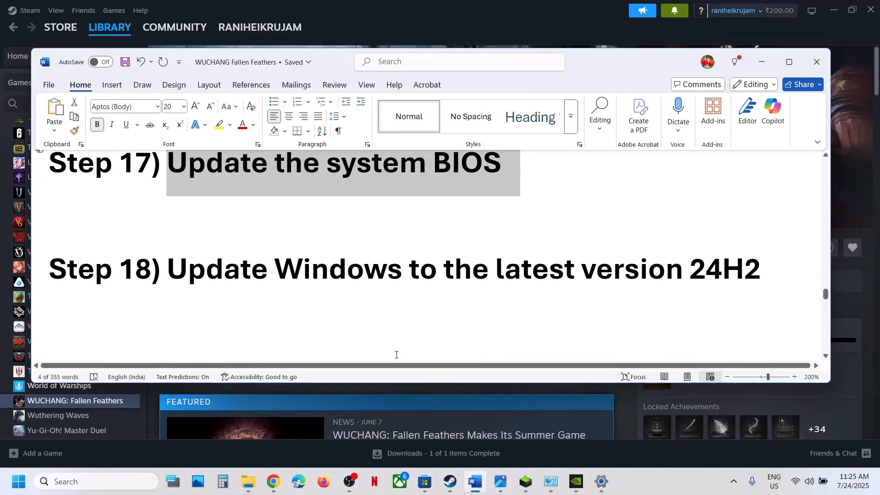
key("super+i")
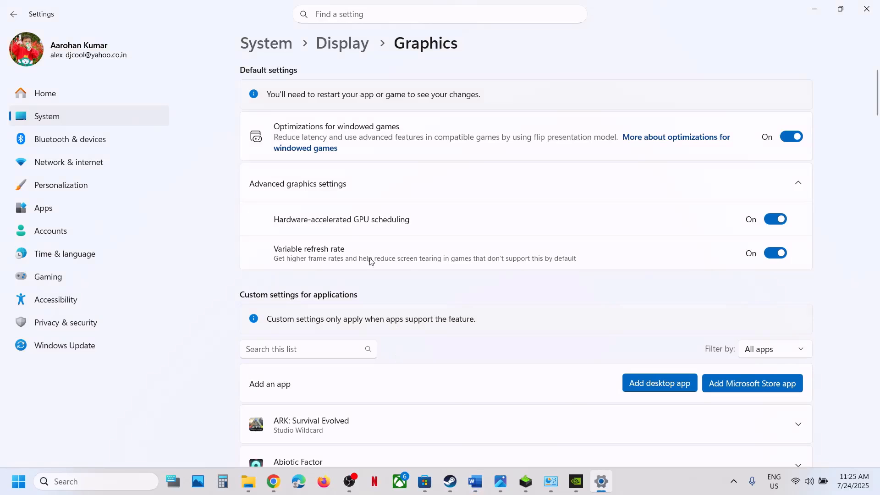
left_click(78, 351)
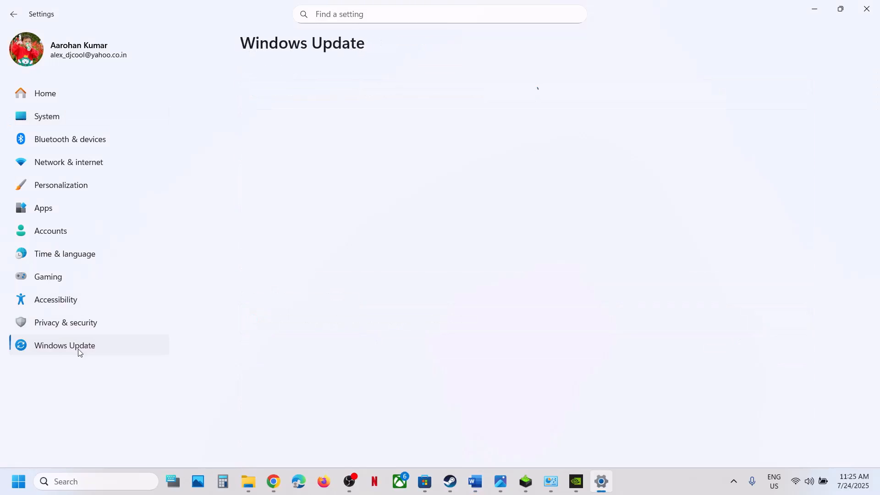
left_click(775, 102)
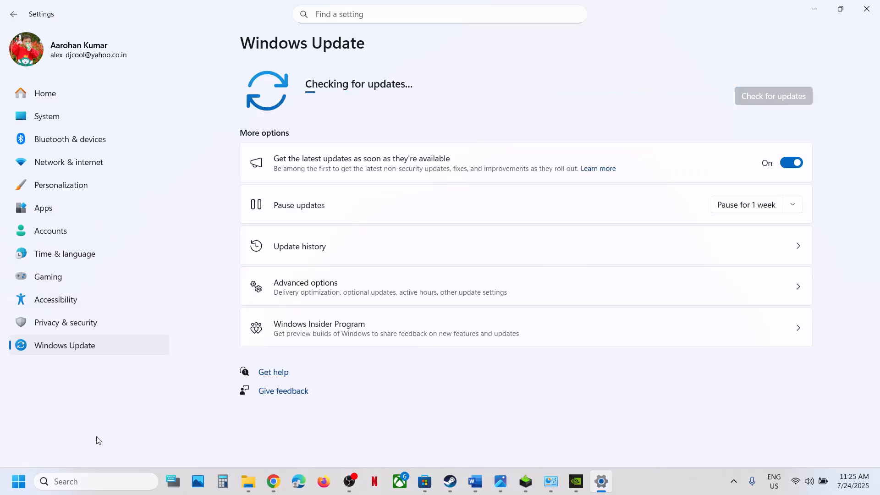
- Show the Windows power options over the Windows Update page and dismiss them
left_click(19, 481)
left_click(337, 452)
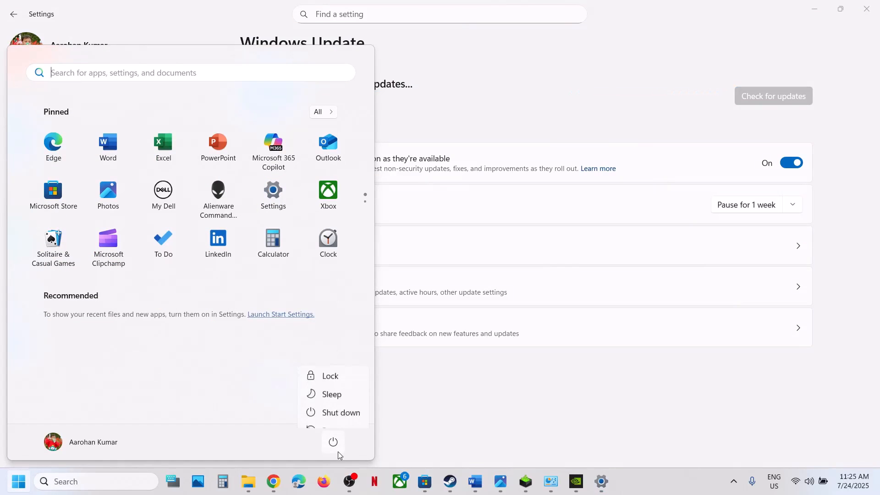
left_click(483, 395)
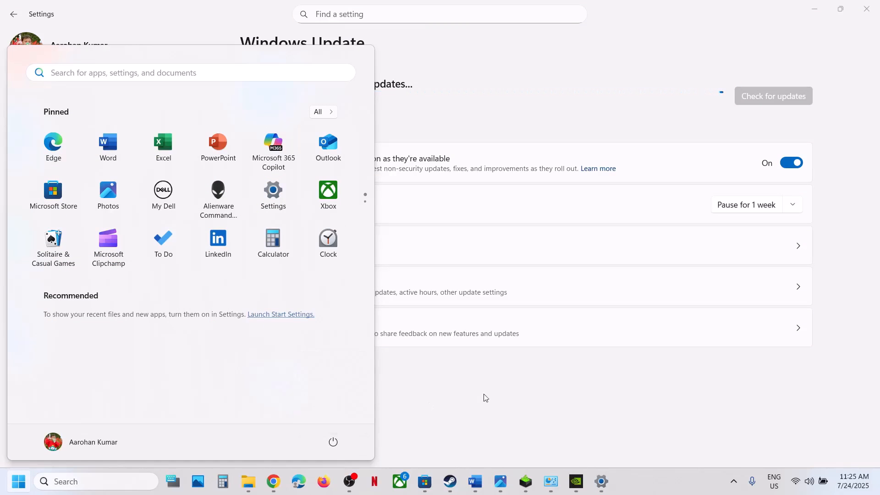
- Switch to the Word document over Steam, go to step 19, and maximize the window
left_click(450, 481)
left_click(475, 481)
scroll(421, 329, "down", 5)
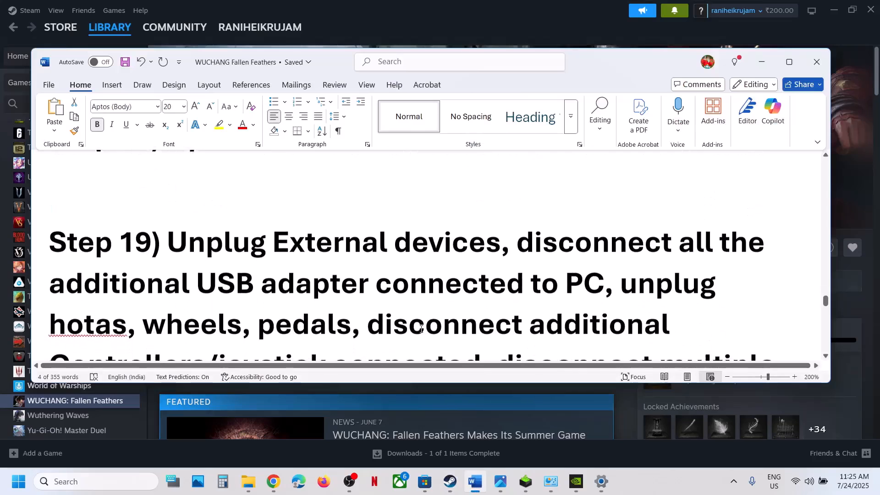
left_click(785, 68)
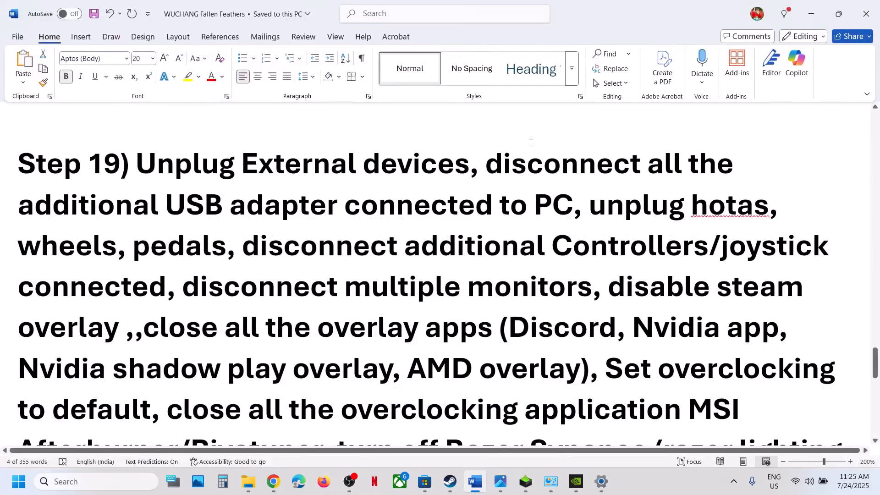
- Highlight the step 19 advice on unplugging external devices and controllers, disconnecting multiple monitors, and disabling the Steam overlay
left_click_drag(491, 161, 174, 294)
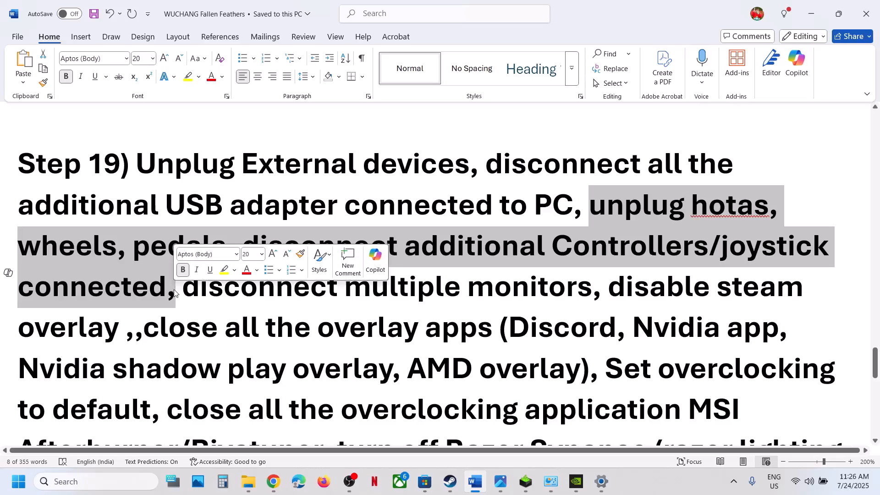
left_click_drag(189, 294, 541, 281)
scroll(602, 278, "down", 2)
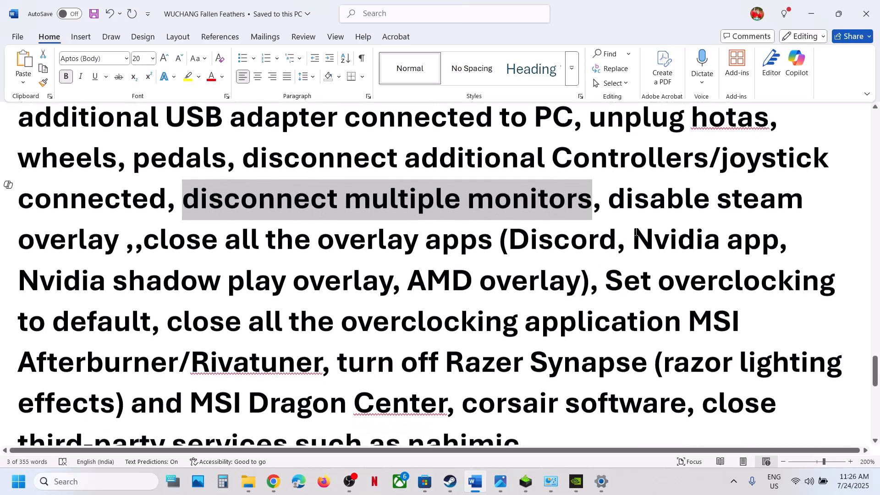
left_click_drag(614, 206, 144, 241)
- Switch to Steam, check the overlay setting in the General properties of WUCHANG: Fallen Feathers, and close the properties
left_click(424, 481)
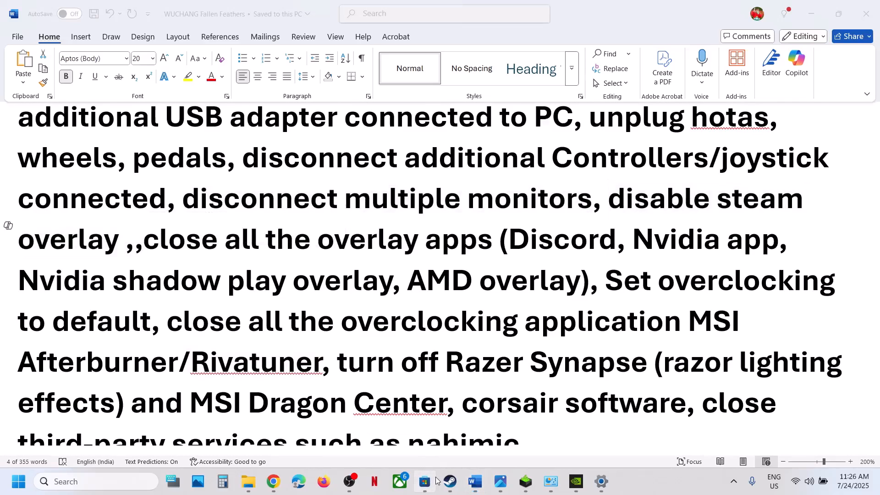
left_click(451, 482)
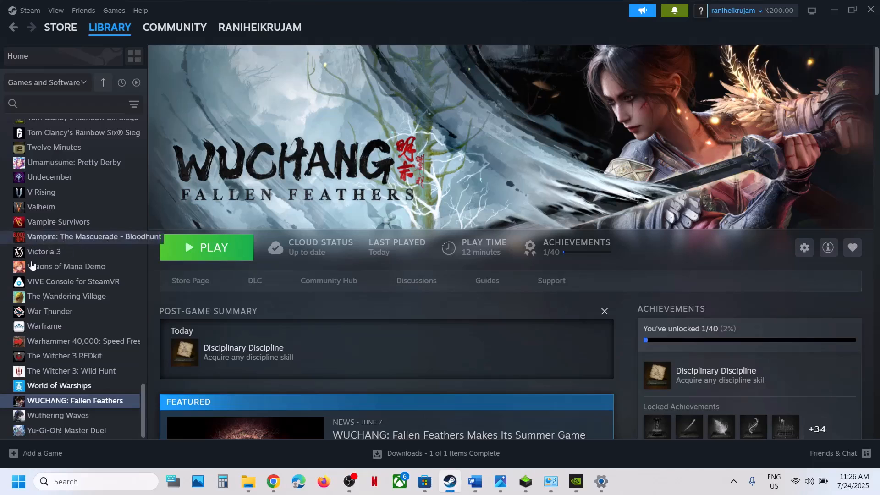
right_click(71, 400)
left_click(104, 385)
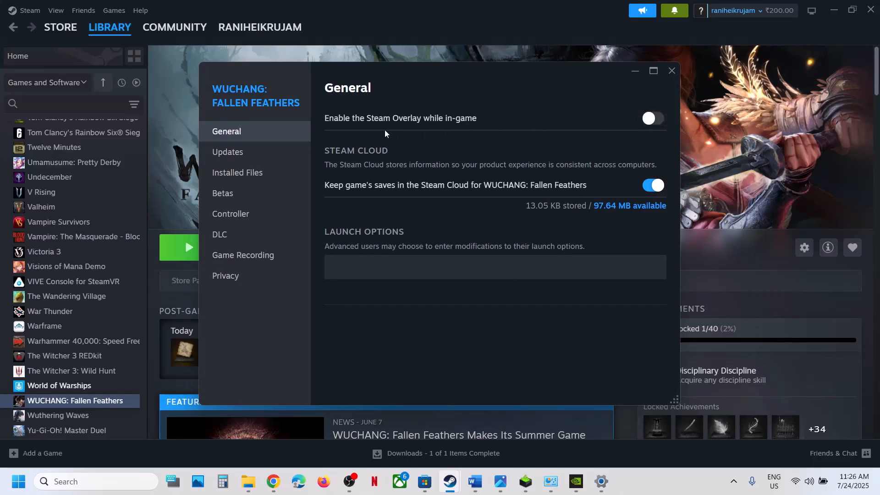
left_click(671, 69)
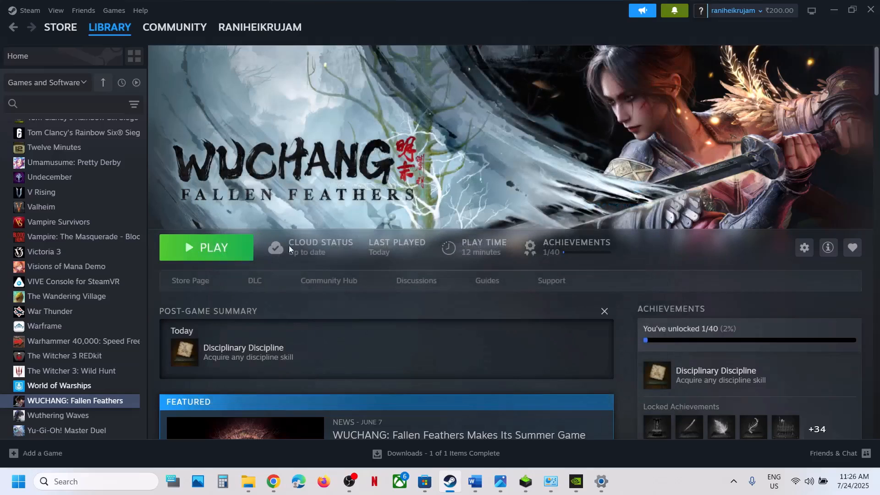
- Highlight Discord in the Word document's step 19, then check the overlay settings in the NVIDIA app and minimize it
left_click(475, 481)
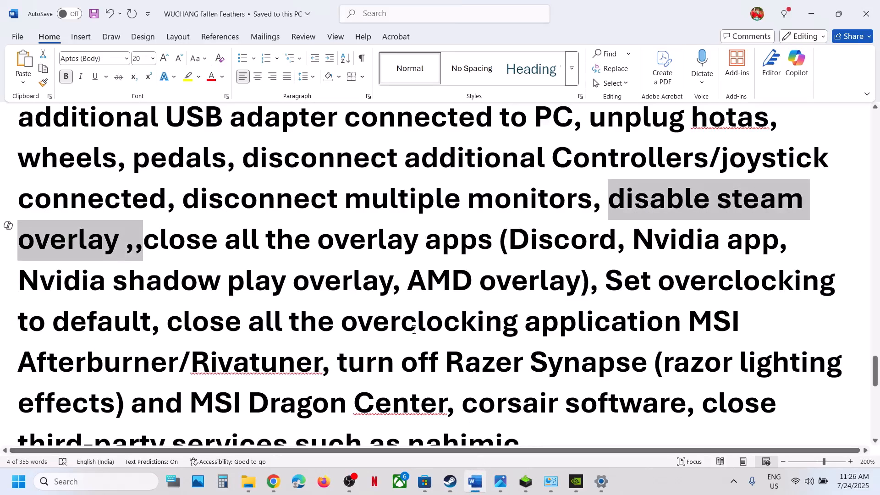
double_click(519, 247)
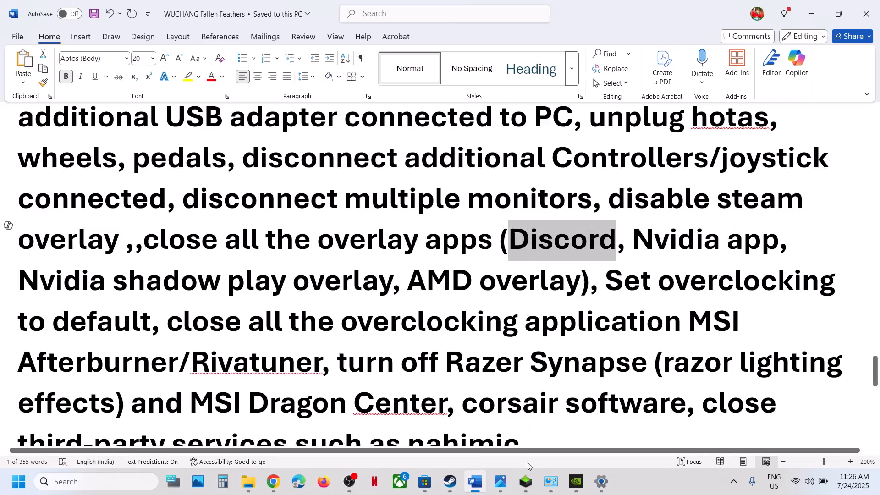
mouse_move(527, 484)
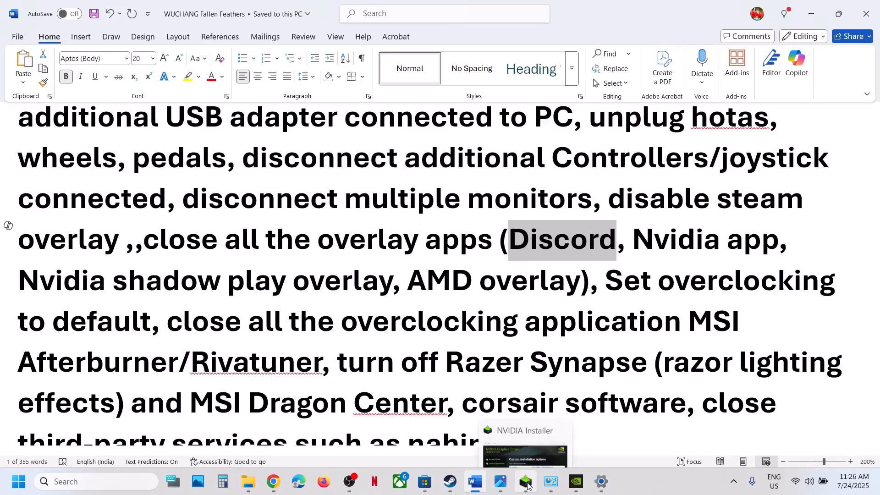
left_click(576, 481)
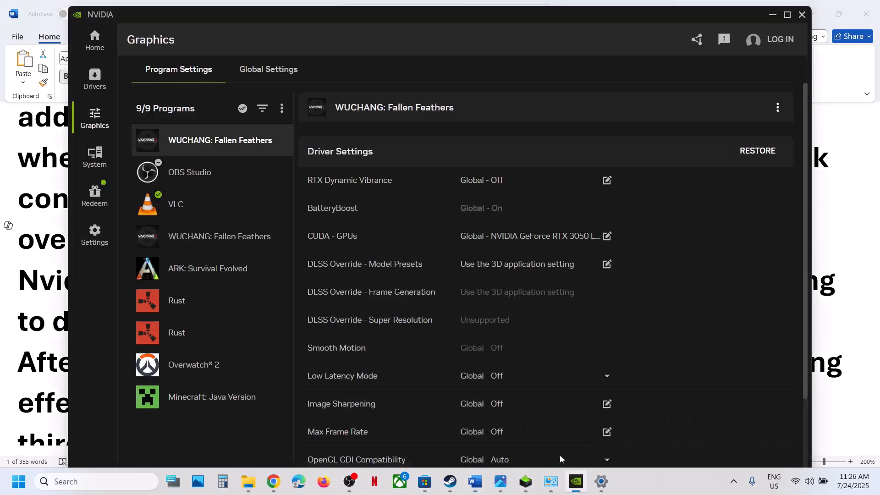
left_click(106, 242)
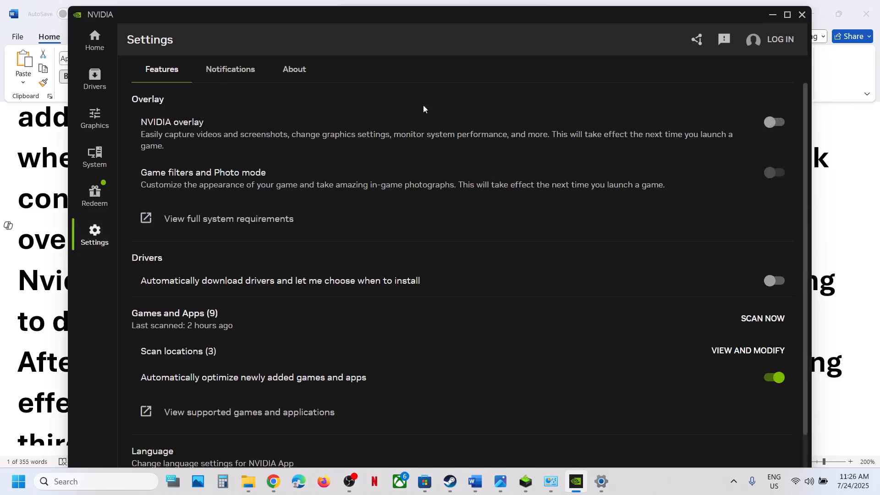
left_click(771, 15)
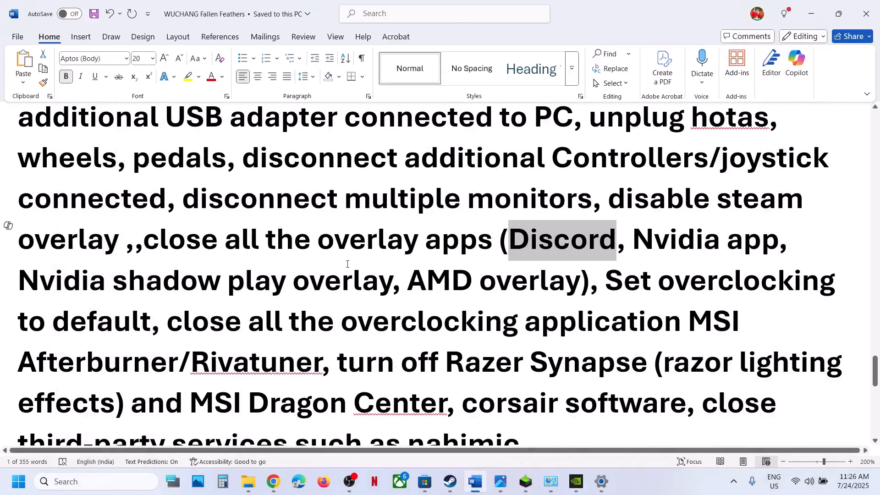
- Highlight the step 19 advice on closing overlay apps, setting overclocking to default, and closing MSI Afterburner/Rivatuner
left_click_drag(192, 257, 473, 281)
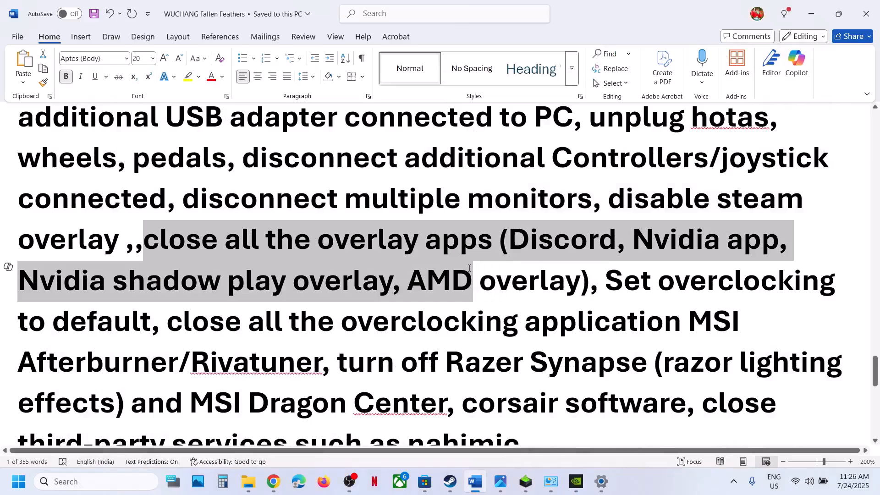
double_click(616, 281)
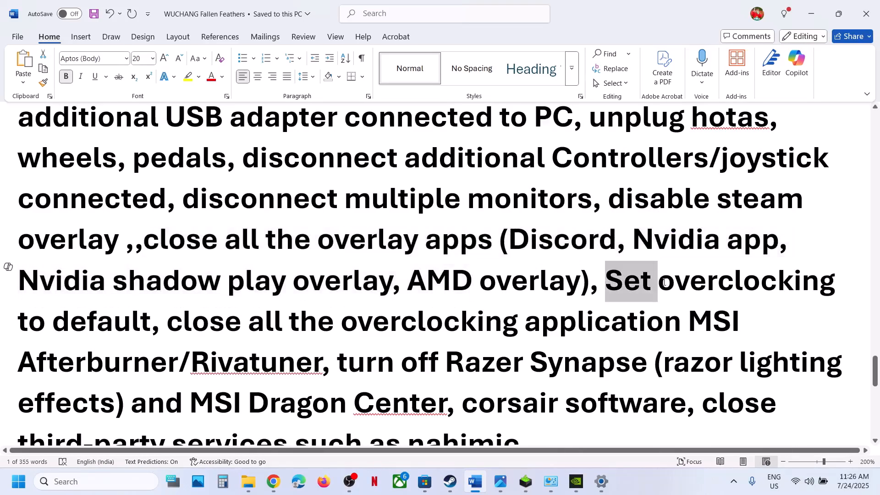
left_click_drag(568, 285, 153, 318)
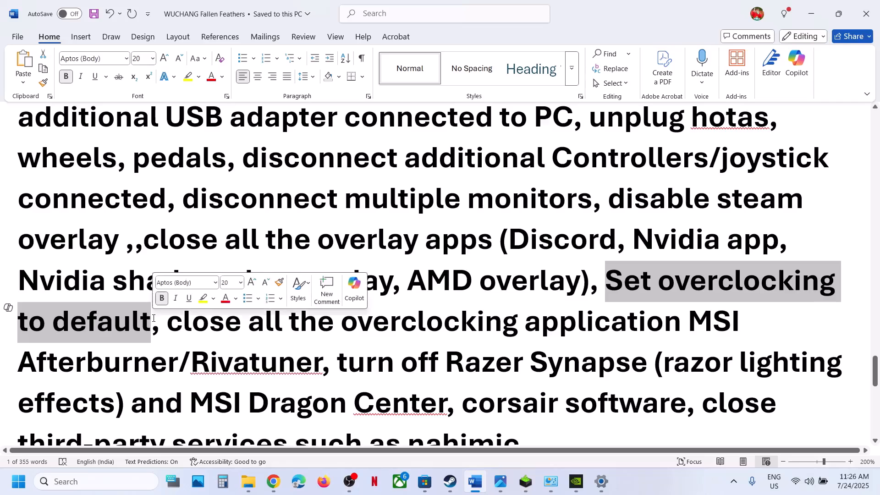
left_click_drag(167, 318, 313, 354)
scroll(313, 354, "down", 1)
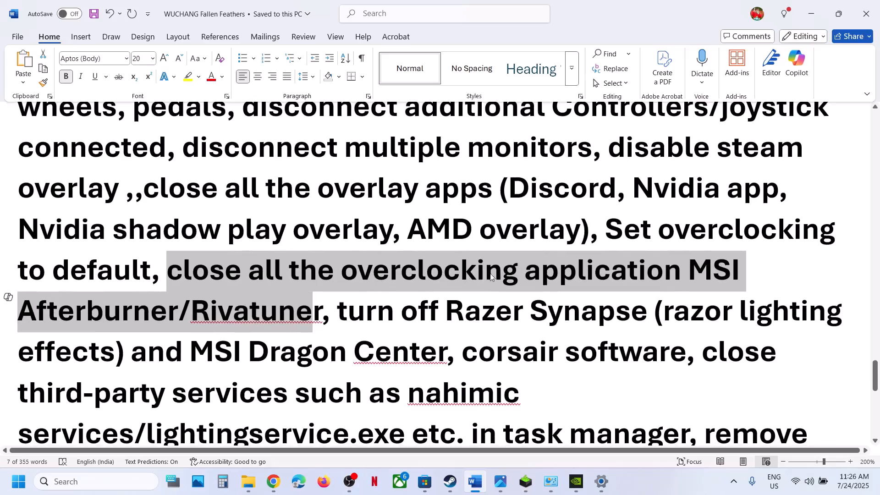
scroll(353, 318, "down", 1)
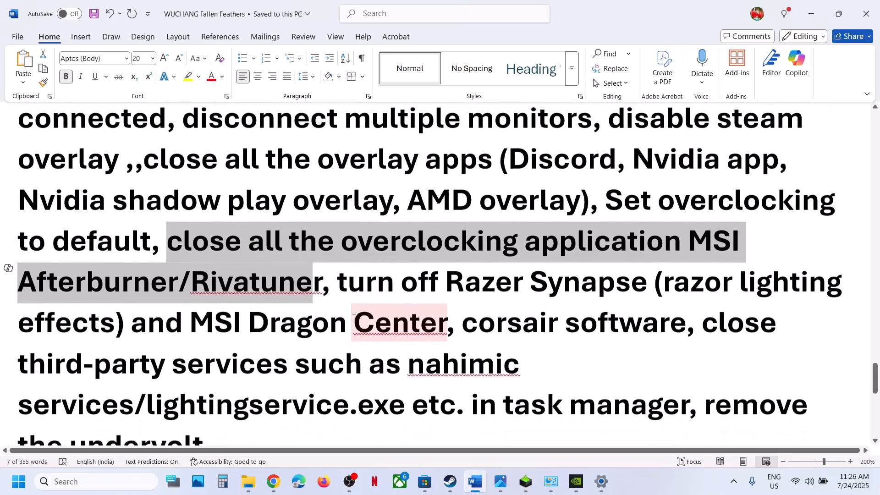
- Highlight the step 19 advice on turning off Razer Synapse, MSI Dragon Center, Corsair software and third-party services, and removing the undervolt
left_click_drag(338, 280, 698, 398)
scroll(460, 326, "down", 2)
scroll(460, 326, "down", 1)
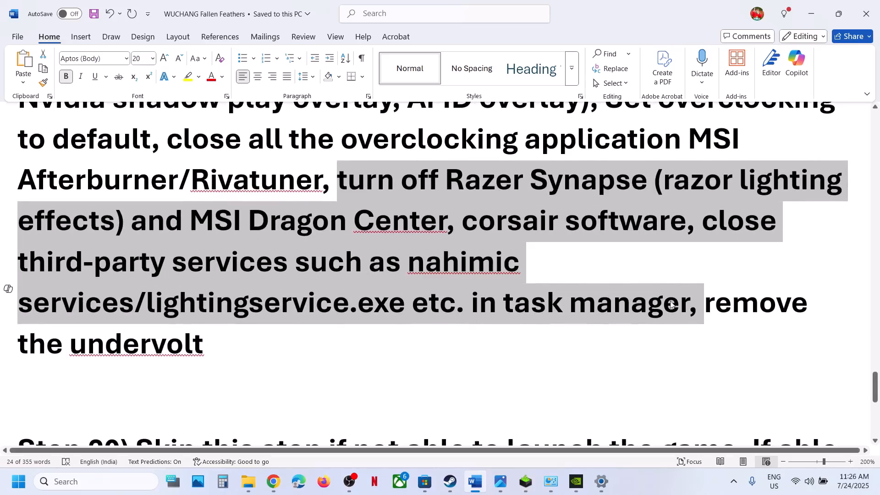
left_click(708, 303)
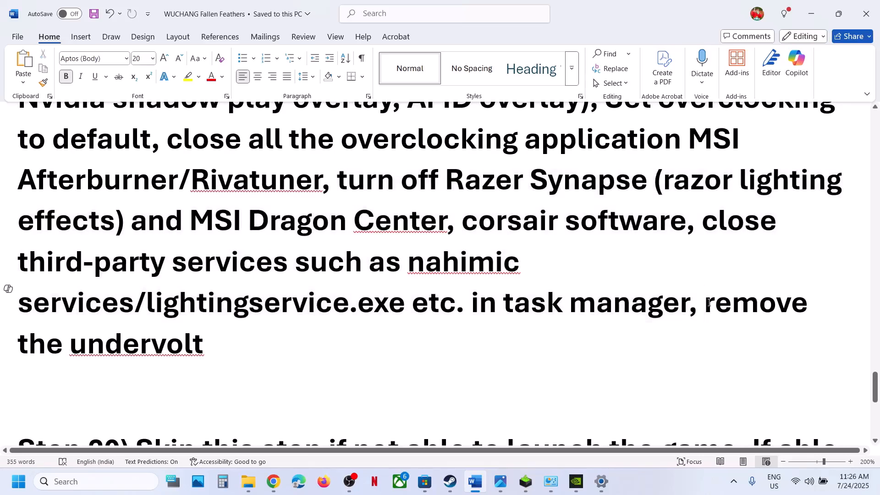
left_click_drag(718, 302, 740, 333)
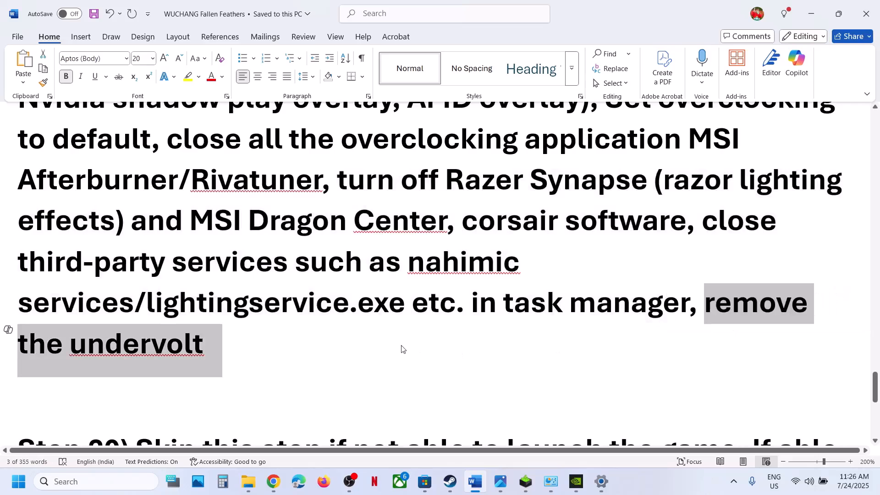
- Go to step 20 and highlight its advice on high exe priority, window mode, and lower resolution/graphics settings
scroll(402, 345, "down", 2)
scroll(401, 345, "down", 2)
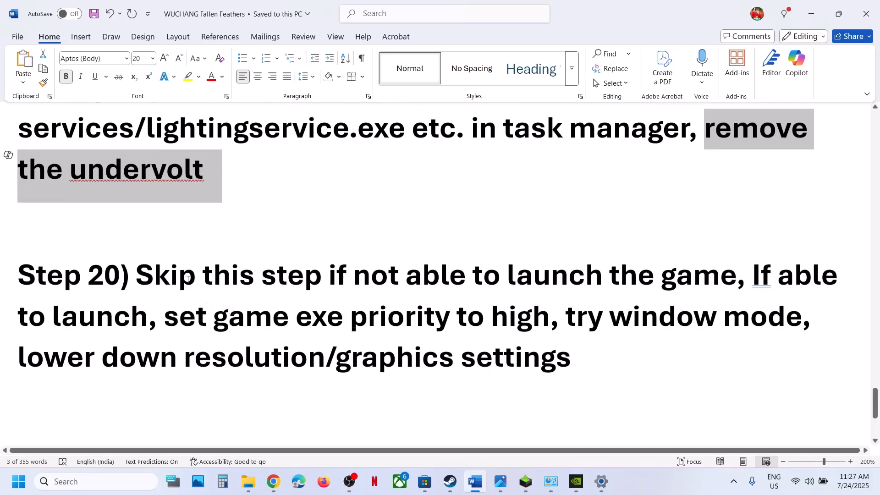
left_click_drag(188, 280, 701, 285)
left_click_drag(754, 281, 485, 326)
left_click(311, 318)
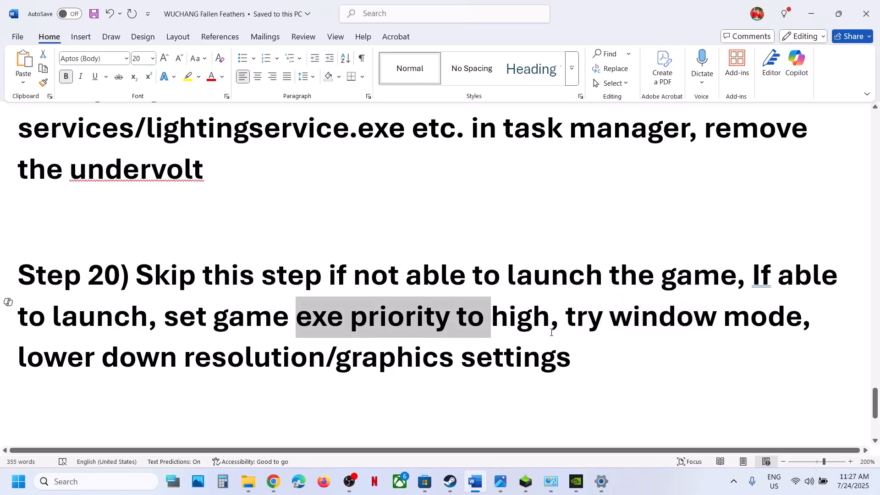
left_click_drag(551, 332, 475, 368)
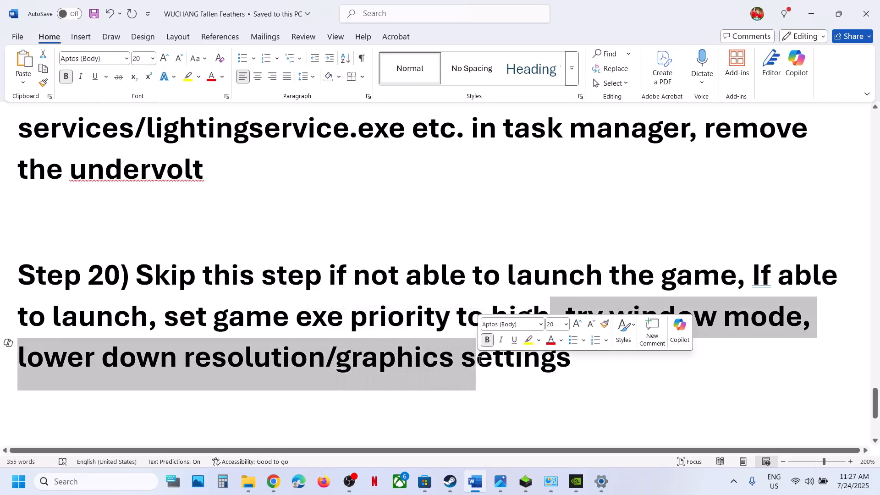
- Launch WUCHANG: Fallen Feathers from Steam and switch back to the desktop while the game is running
left_click(451, 482)
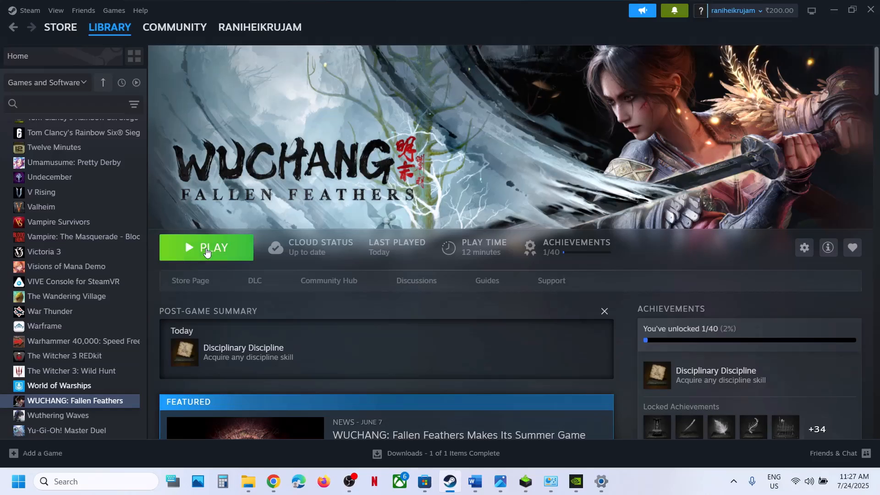
left_click(207, 251)
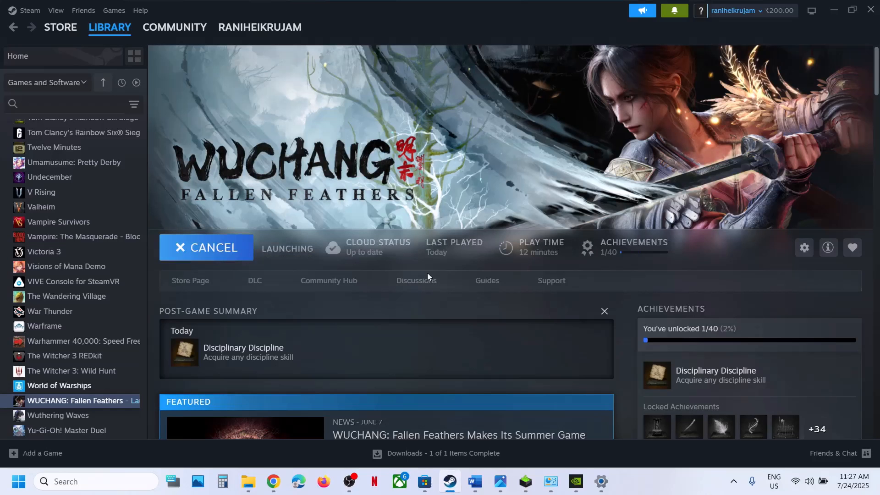
mouse_move(555, 485)
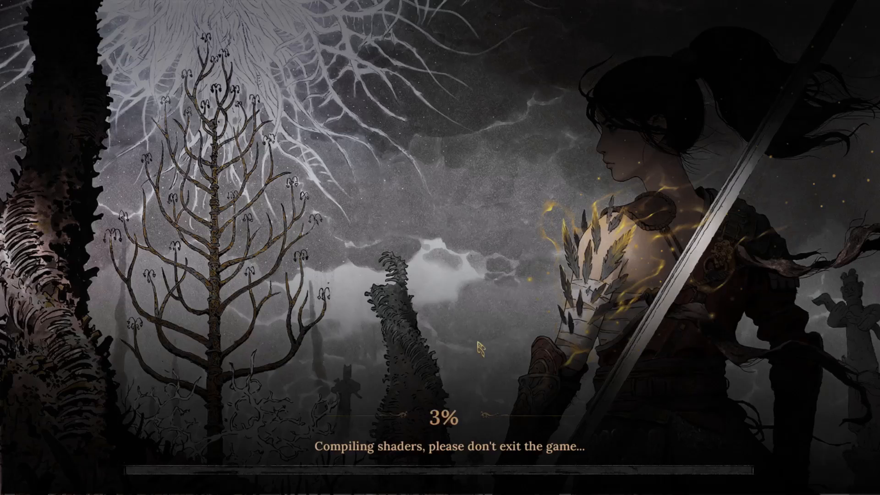
key("alt+Tab")
- Open Task Manager, maximize it, look through the process details, and return to the list of running apps
right_click(23, 488)
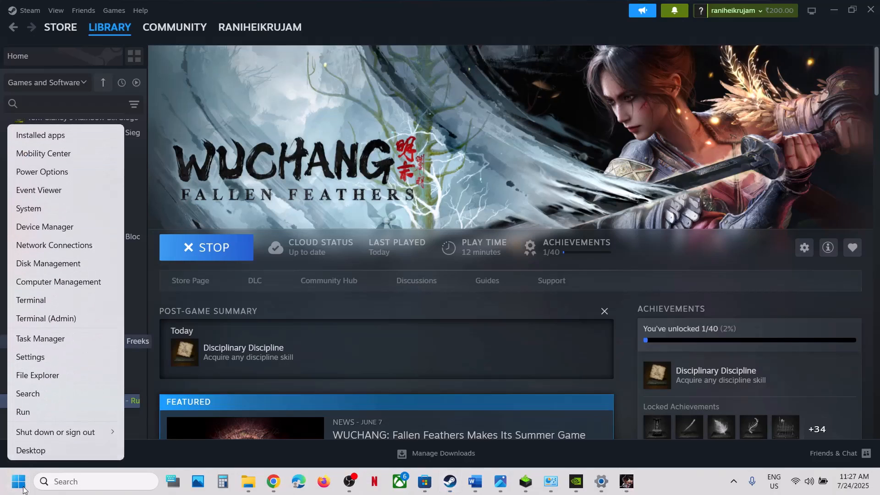
left_click(52, 339)
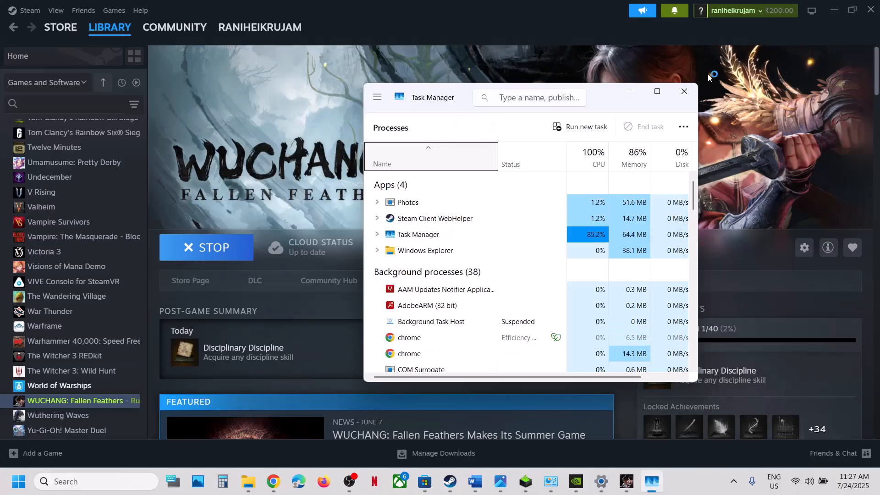
left_click(657, 91)
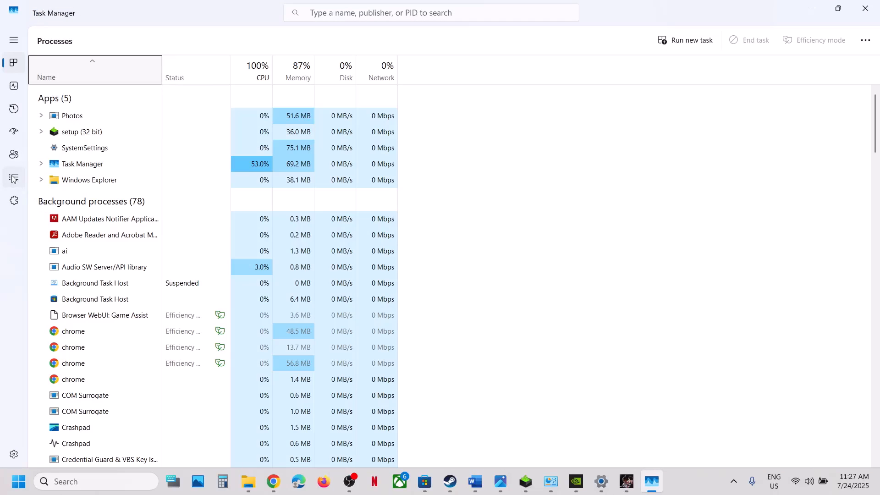
left_click(14, 179)
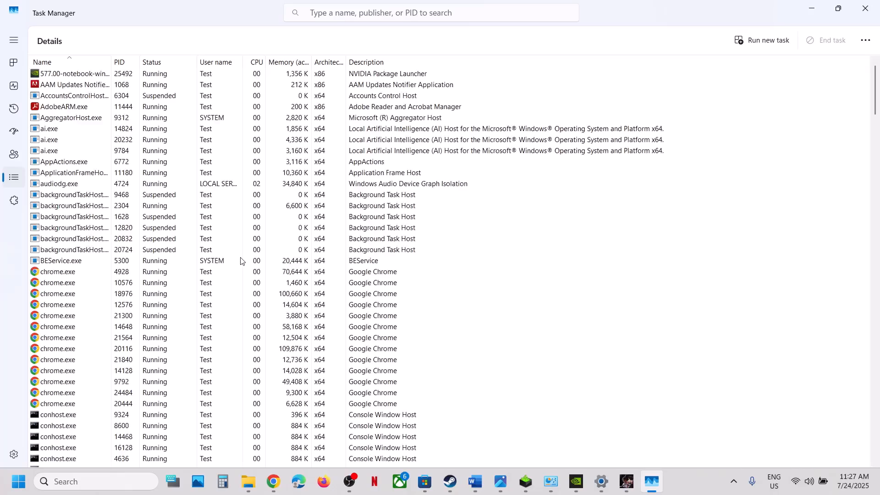
left_click(136, 359)
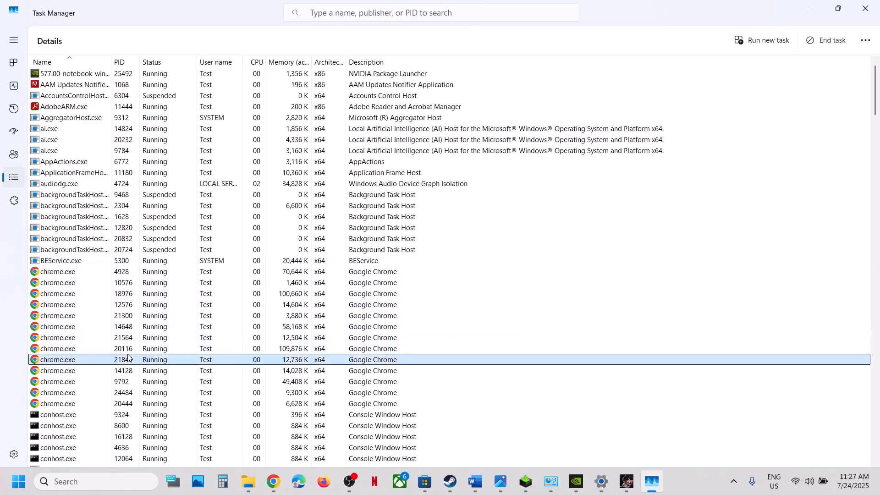
left_click(13, 63)
left_click(17, 87)
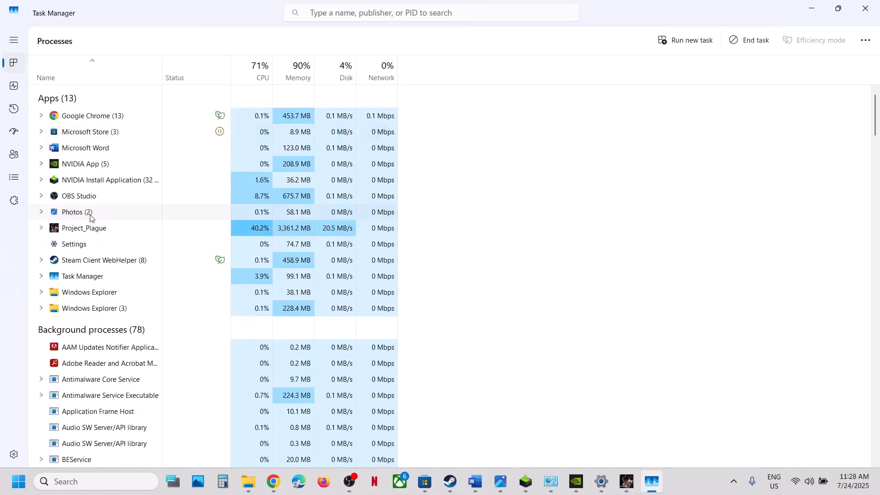
- Go to the details of the Project_Plague game process and set its priority to High, confirming the change
left_click(86, 229)
right_click(85, 229)
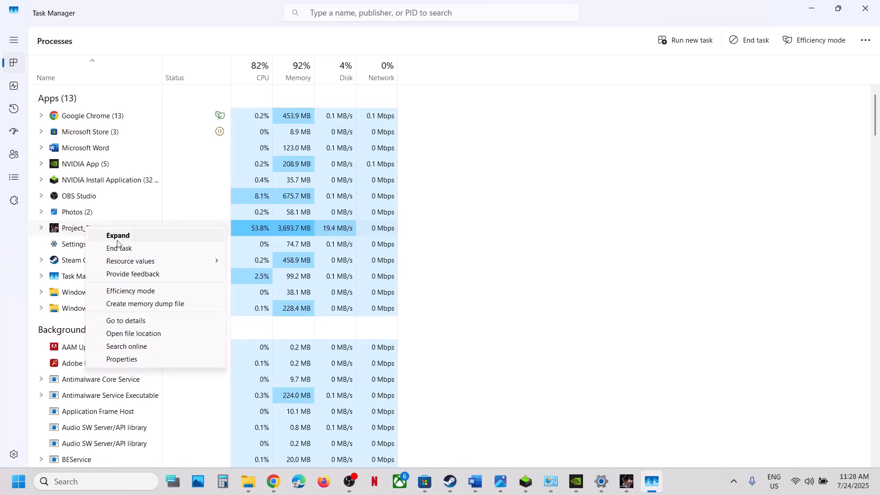
left_click(129, 322)
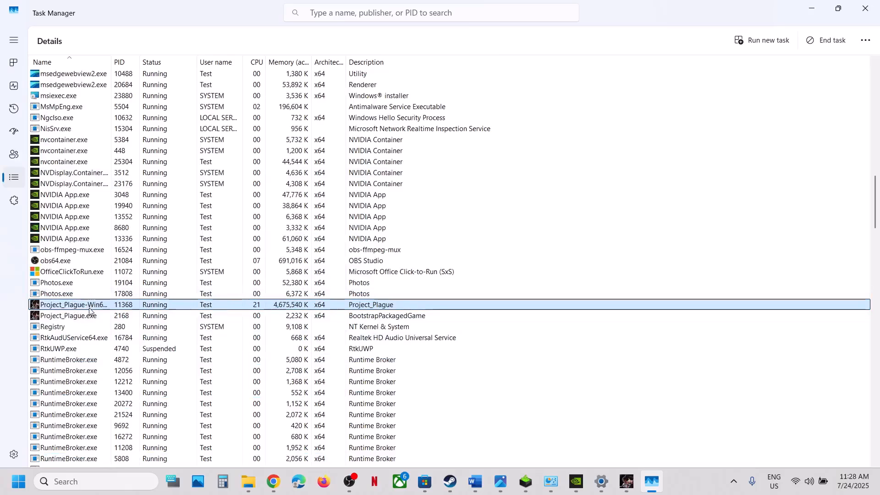
right_click(84, 308)
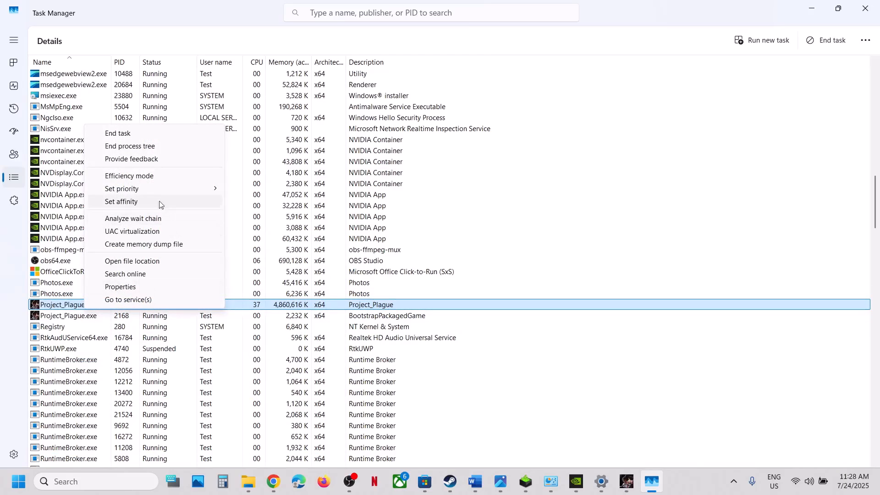
mouse_move(145, 191)
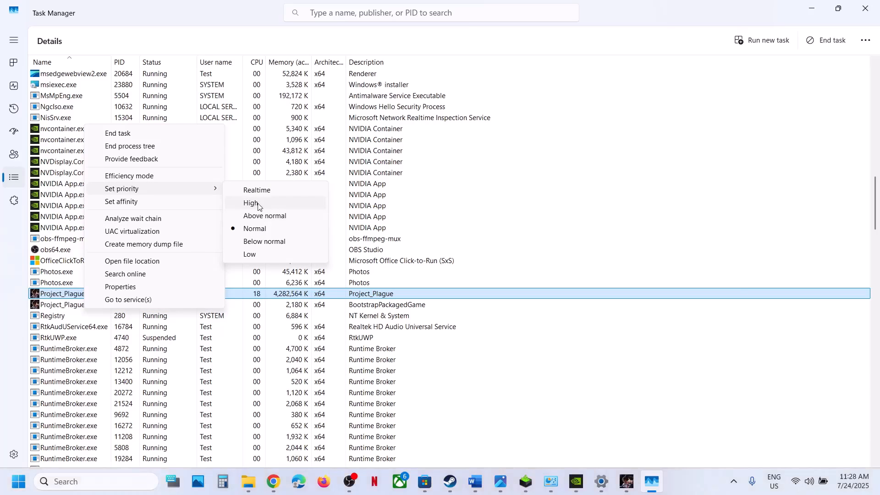
left_click(256, 204)
left_click(344, 272)
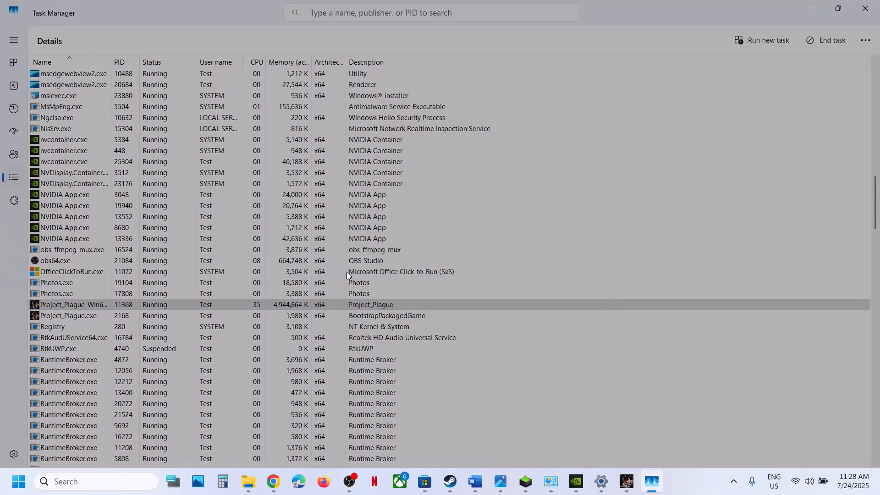
- Set the priority of the Project_Plague.exe bootstrap process to Above normal and confirm the change
left_click(63, 319)
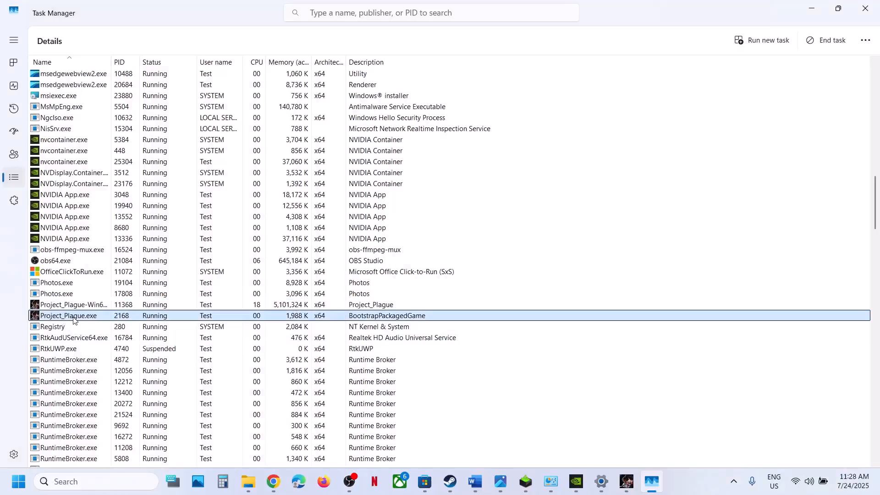
right_click(73, 320)
mouse_move(162, 196)
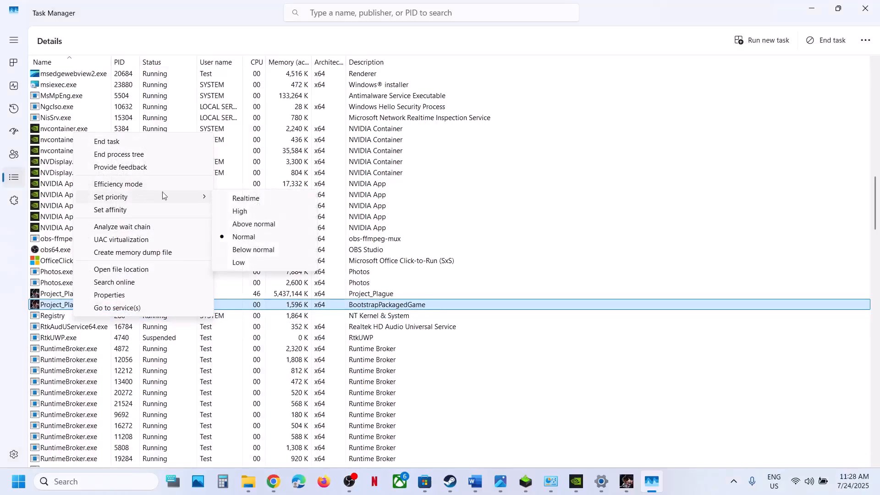
left_click(252, 223)
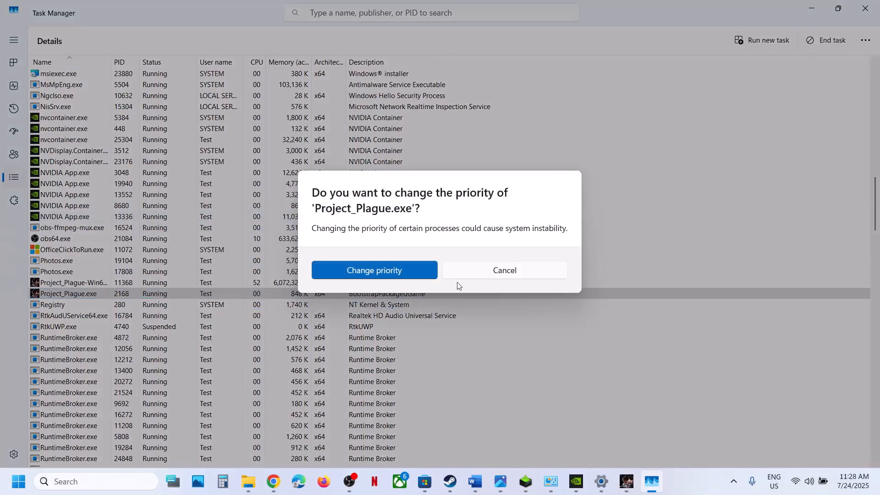
left_click(382, 272)
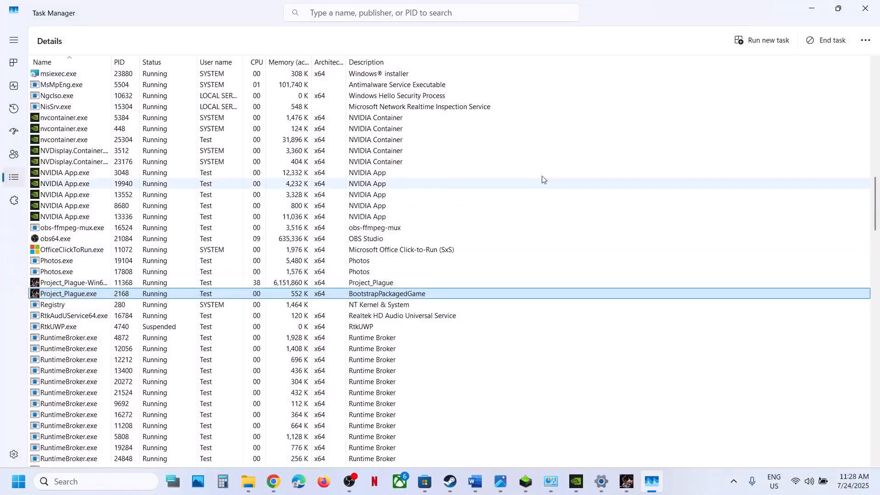
- Close Task Manager and stop the running WUCHANG: Fallen Feathers game from its Steam library page
left_click(857, 4)
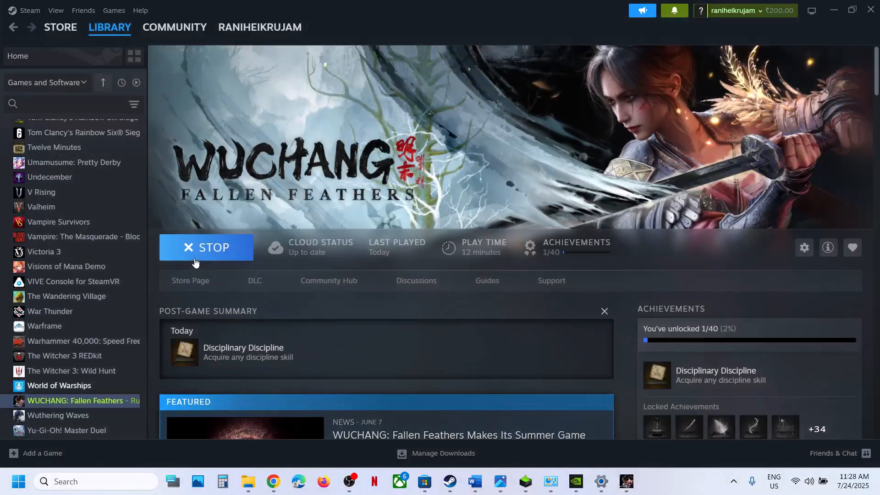
left_click(195, 263)
left_click(424, 271)
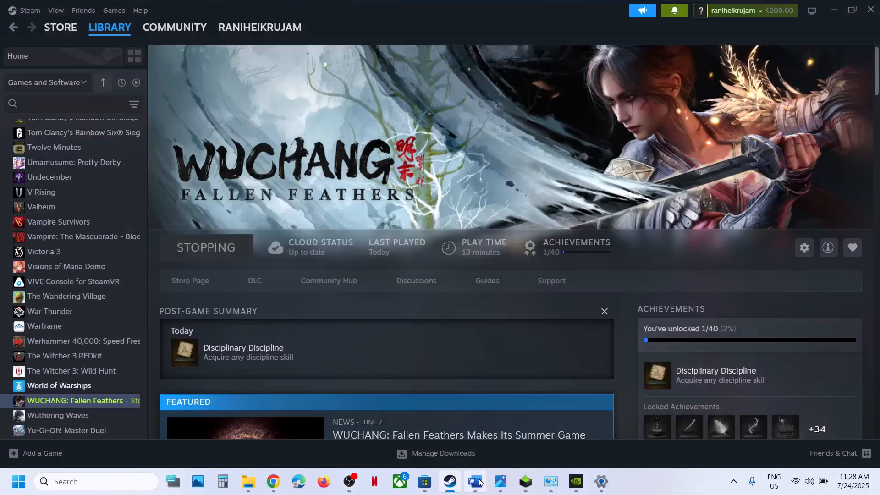
- Switch to the Word document, highlight step 20's advice from "high" through "graphics settings", and return to Steam
mouse_move(479, 483)
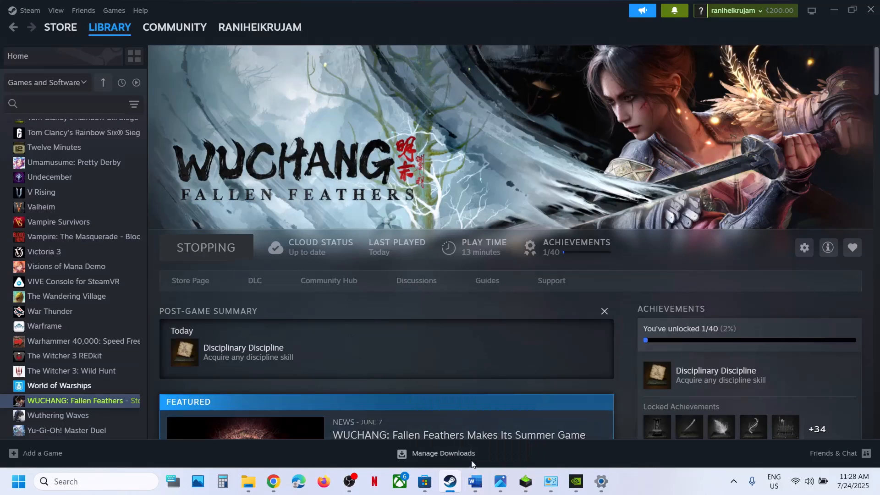
left_click(476, 482)
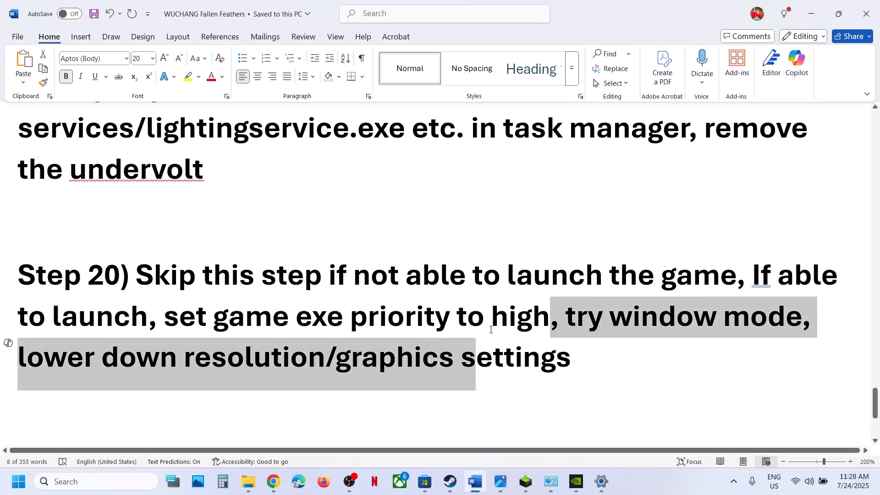
left_click_drag(490, 329, 572, 358)
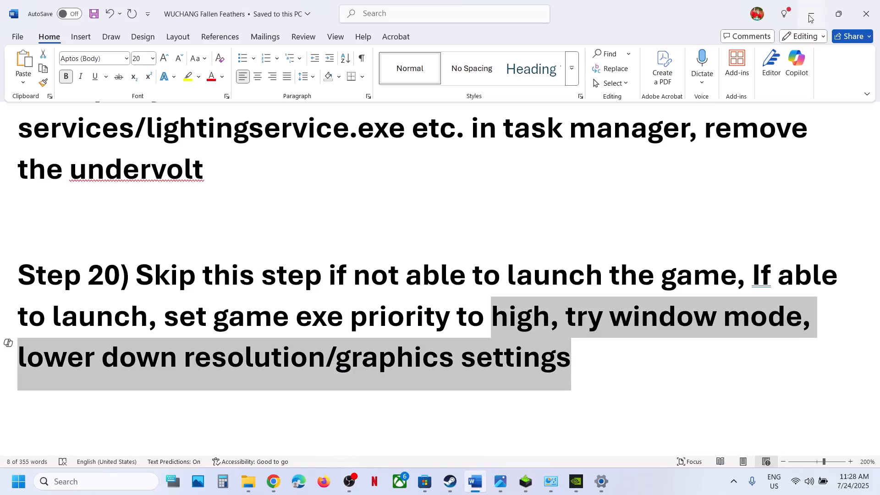
left_click(611, 489)
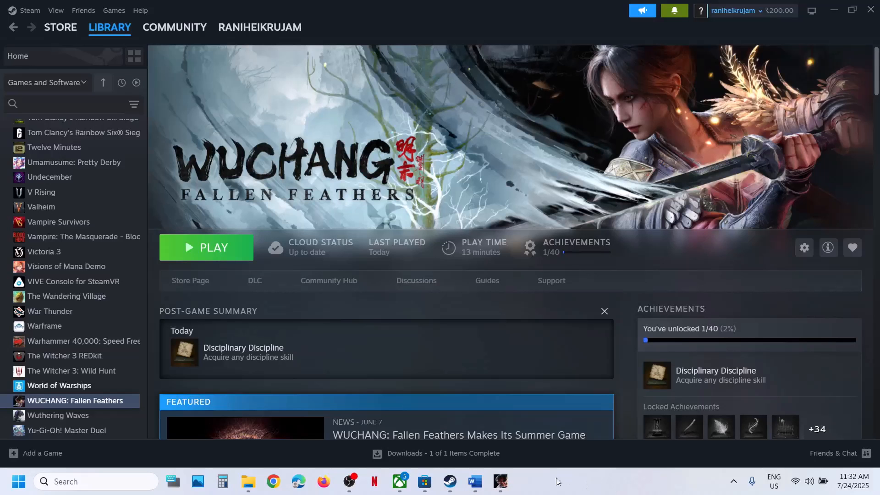
- Switch to the running WUCHANG game and open its Graphics Settings
left_click(500, 481)
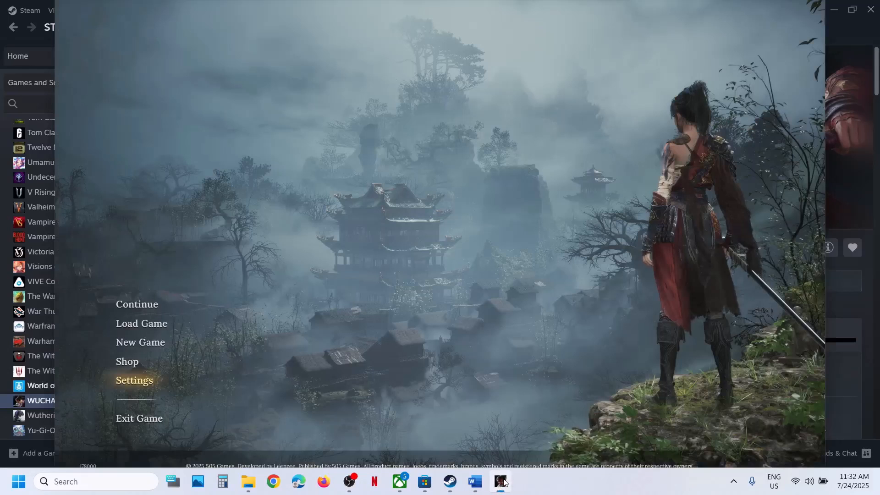
left_click(137, 380)
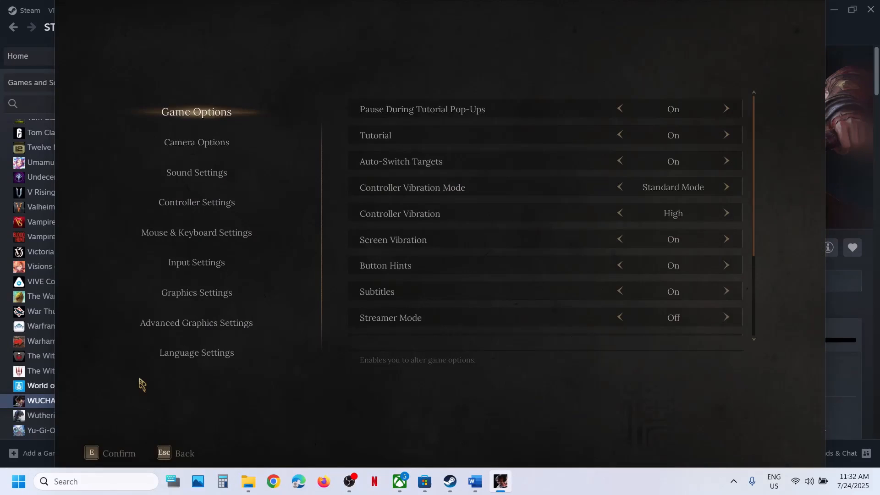
left_click(202, 297)
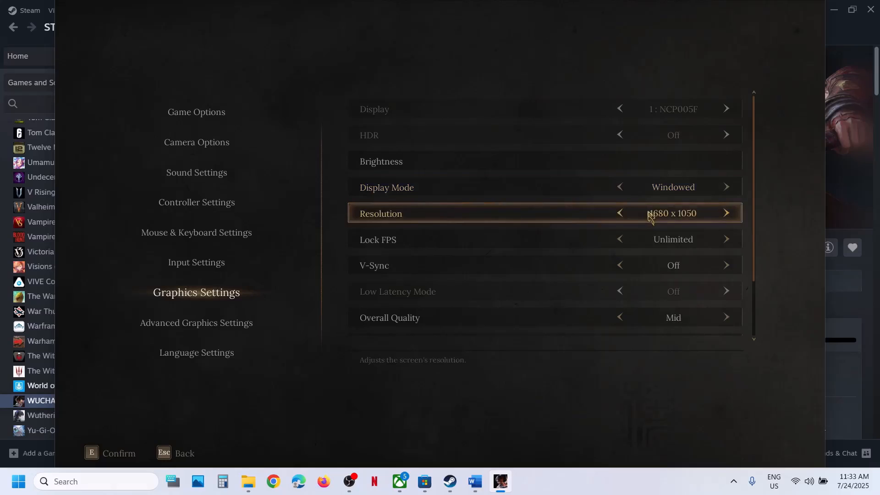
- Try the 1920 x 1080 resolution and return it to 1680 x 1050
left_click(726, 214)
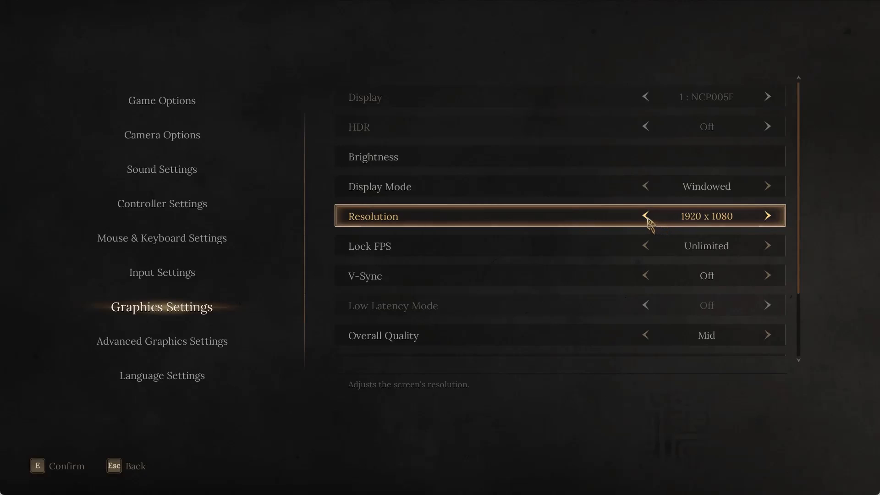
left_click(645, 216)
left_click(621, 213)
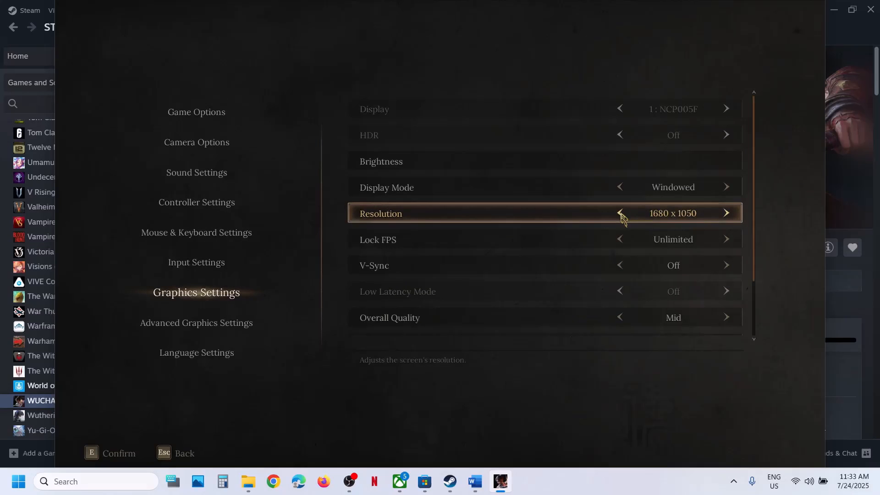
- Set Lock FPS to 60, and try V-Sync on before switching it back off
left_click(622, 240)
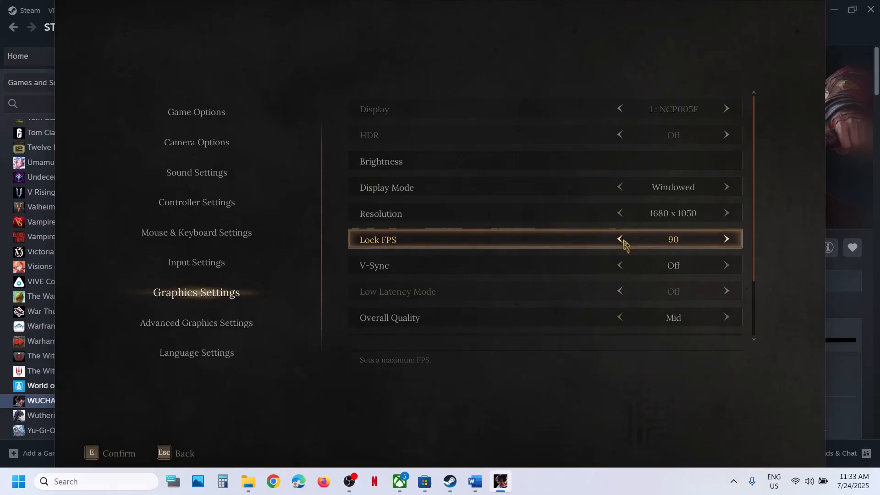
left_click(623, 241)
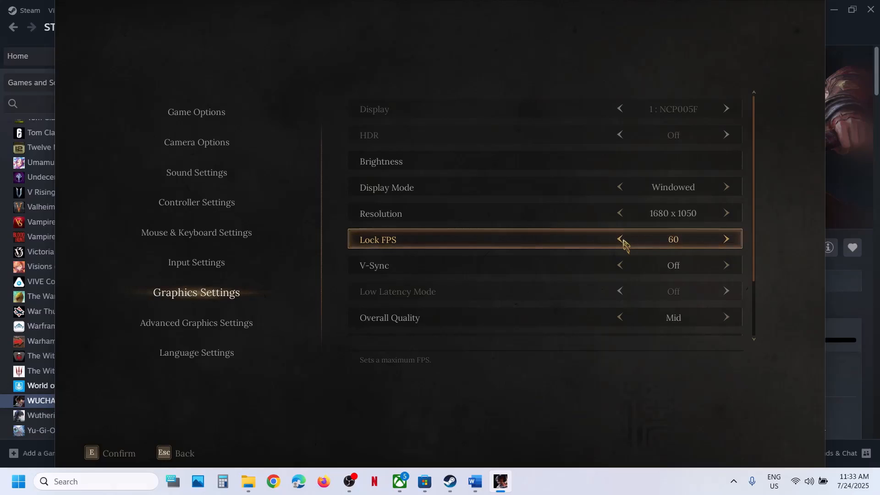
left_click(622, 266)
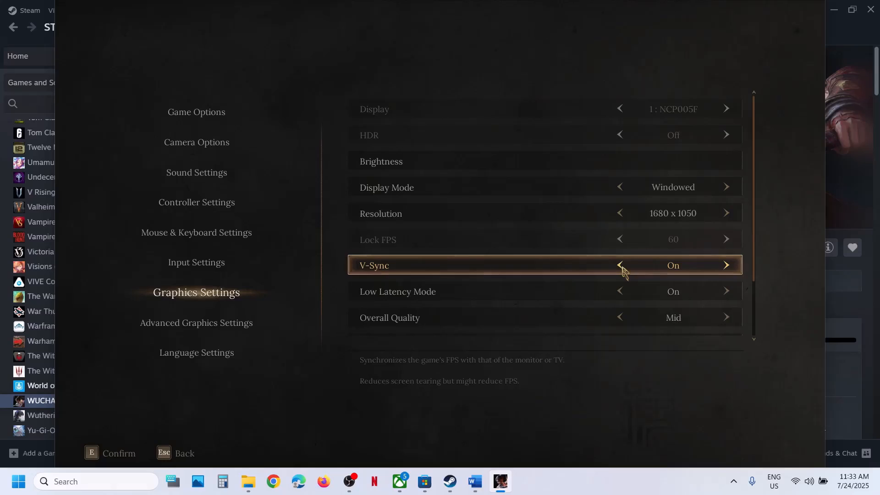
left_click(620, 266)
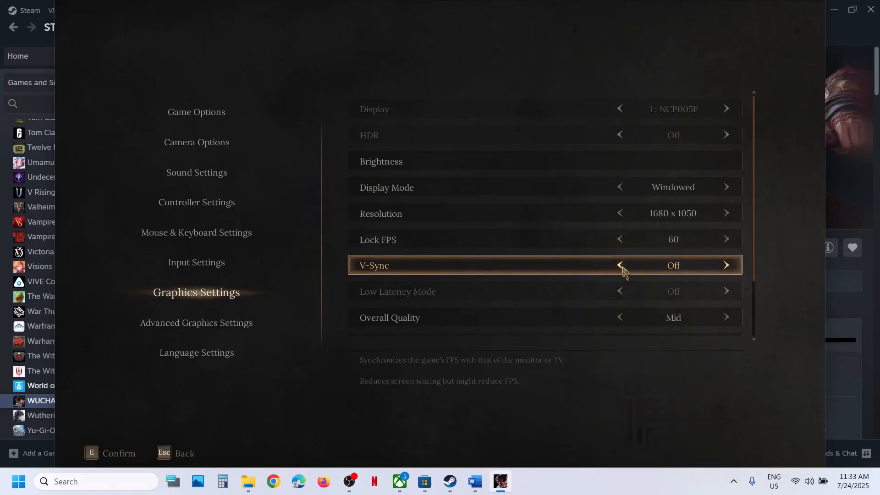
- Try Overall Quality at High and Ultra, and lower it back to Mid
scroll(623, 271, "down", 1)
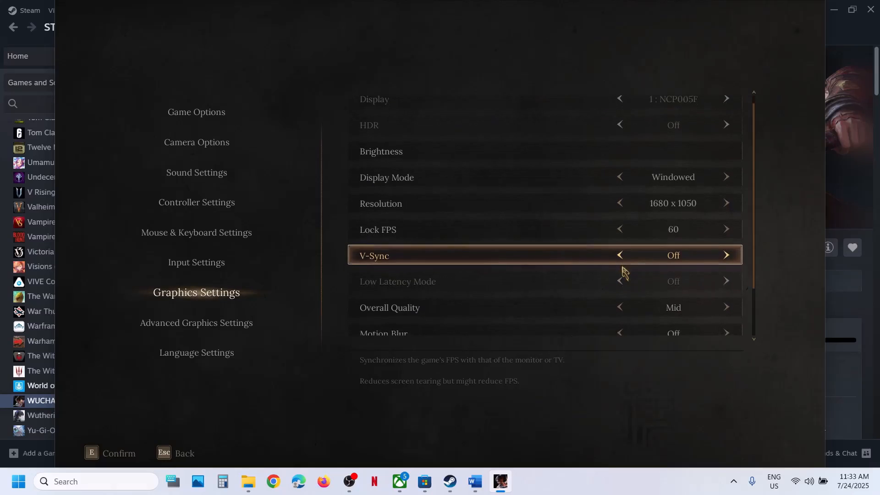
scroll(623, 269, "down", 1)
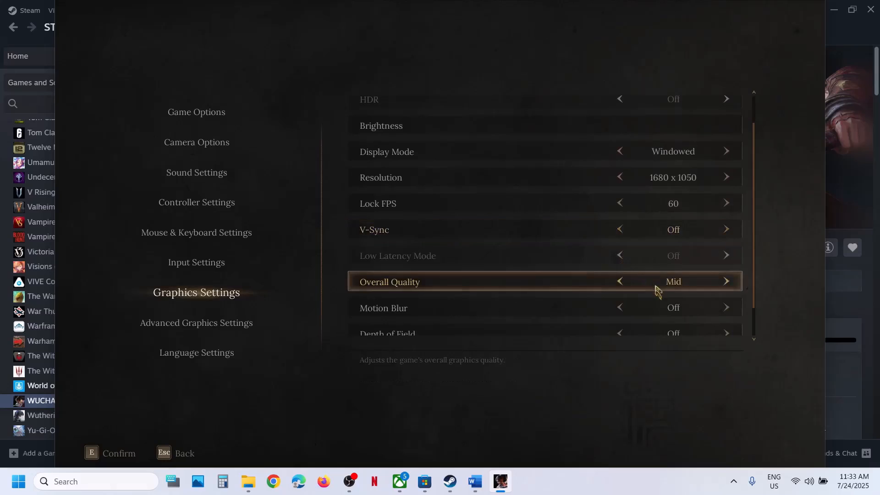
scroll(655, 287, "down", 1)
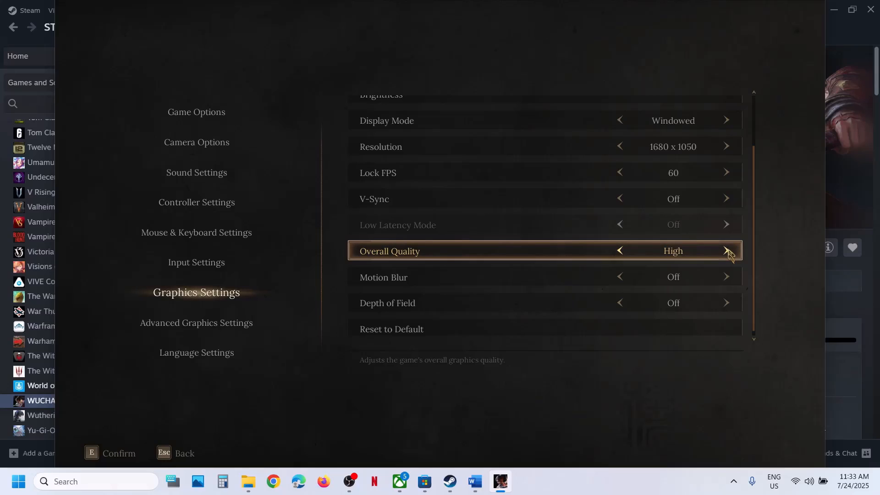
left_click(727, 251)
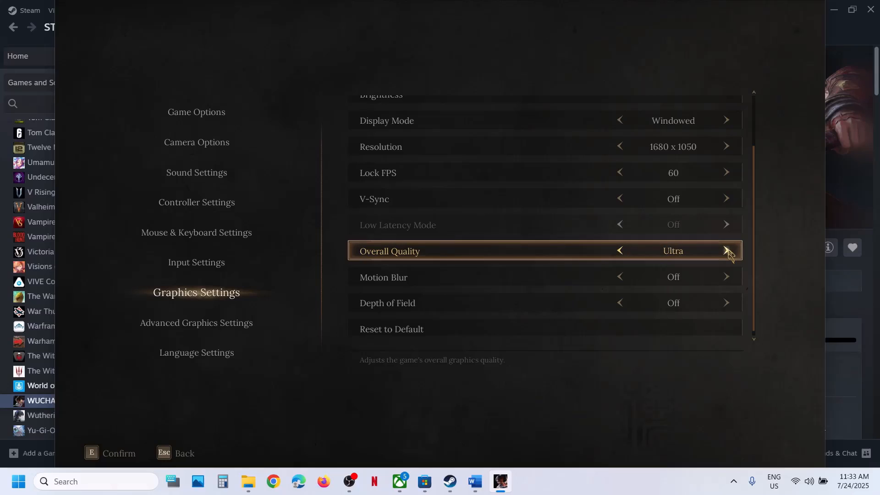
left_click(620, 252)
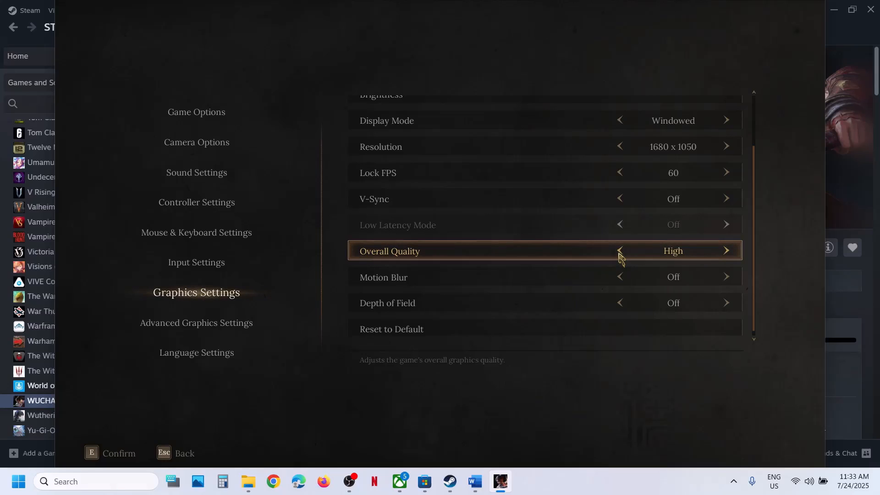
left_click(620, 252)
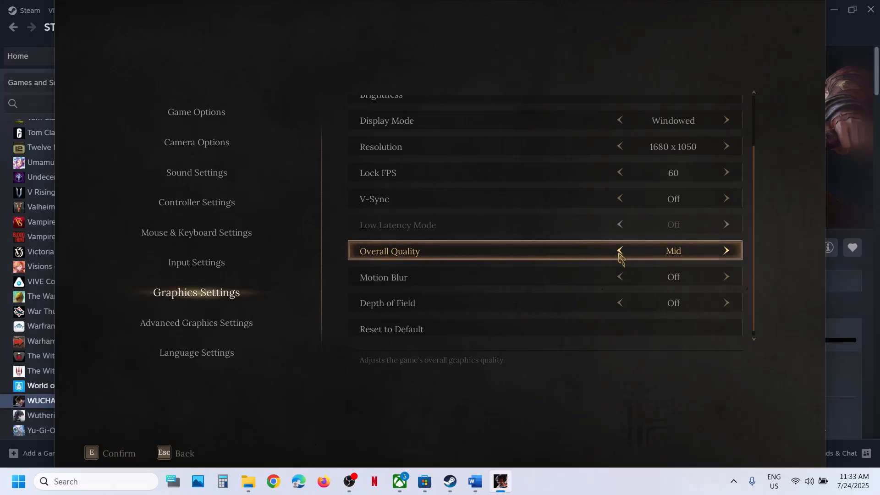
- Choose Ultra from the list of Overall Quality levels and lower the setting back to Mid
left_click(618, 255)
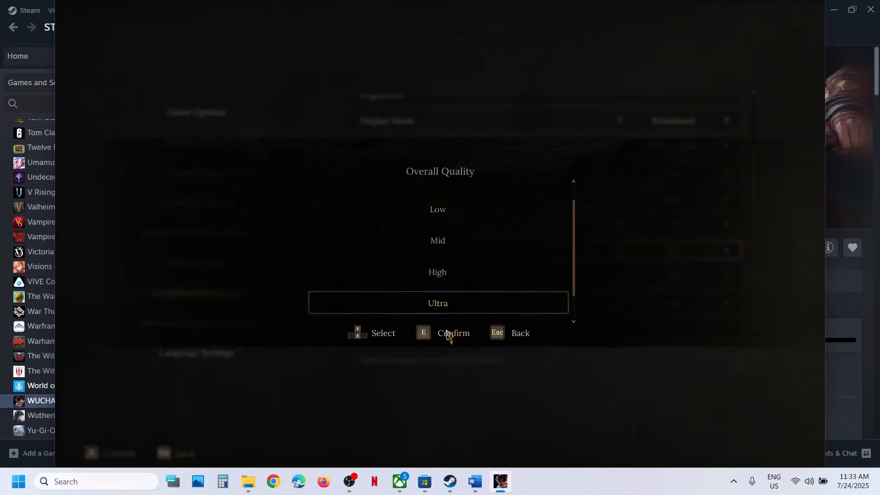
left_click(448, 334)
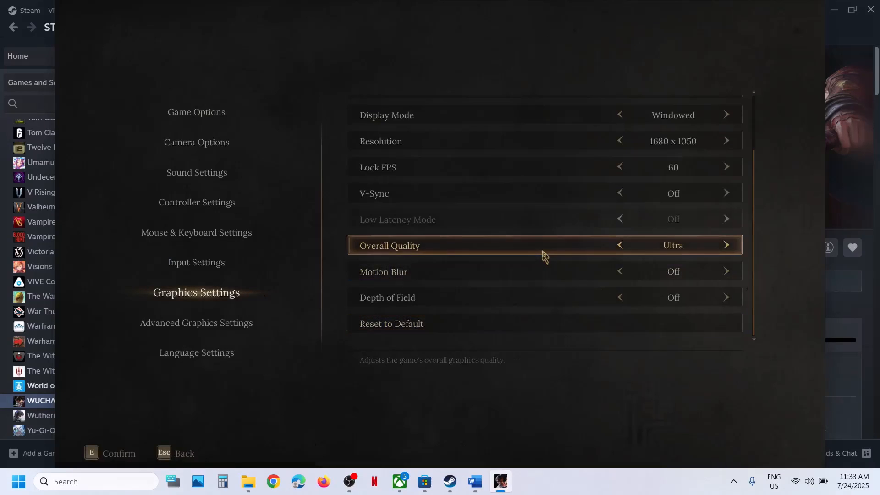
left_click(619, 245)
left_click(619, 246)
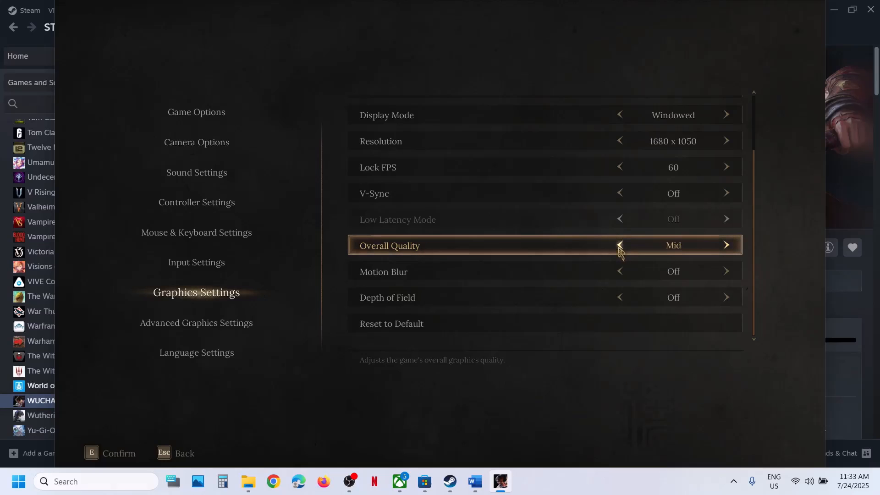
- Reopen the list of Overall Quality levels and select Mid
key("e")
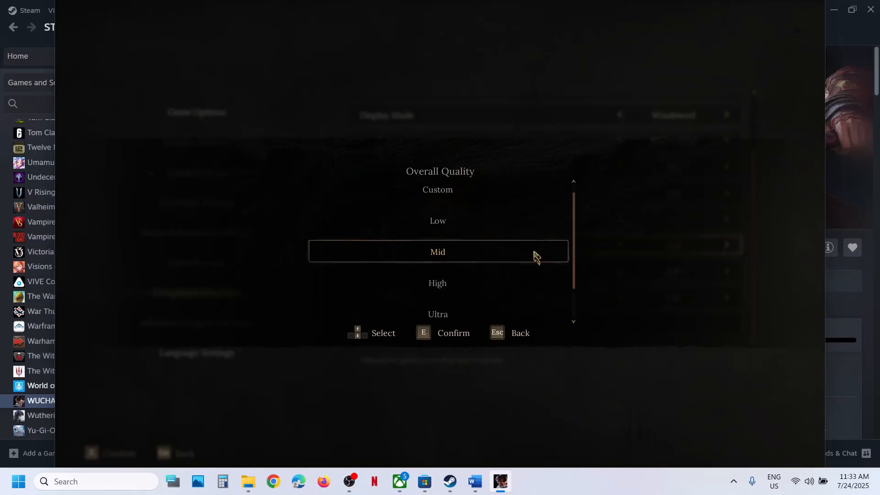
left_click(534, 252)
left_click(534, 252)
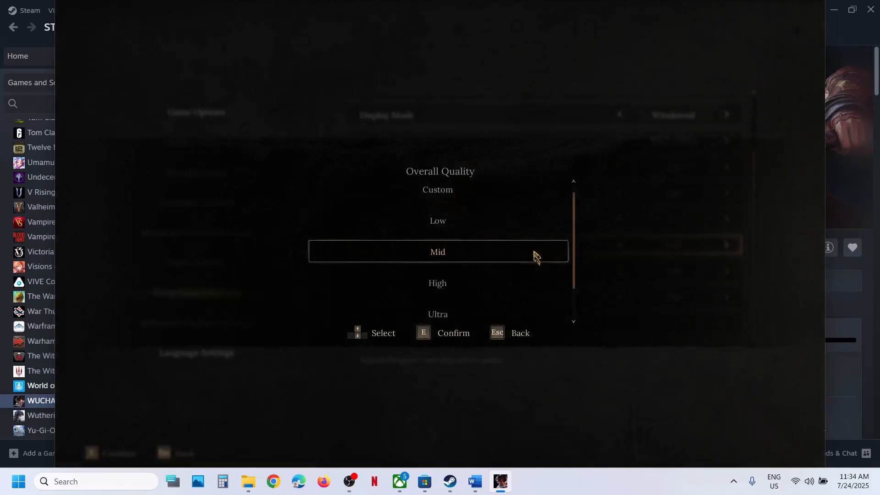
left_click(504, 258)
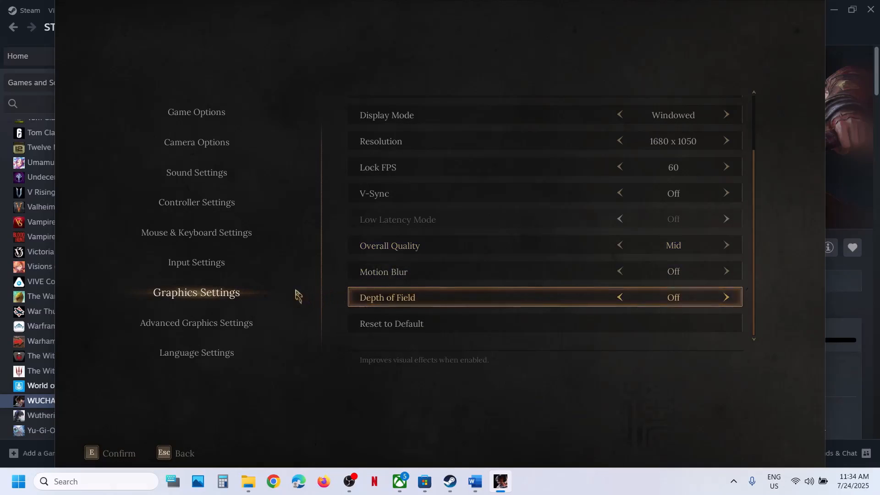
- Open the Advanced Graphics Settings and set Super-Resolution Oversampling to TSR
left_click(245, 321)
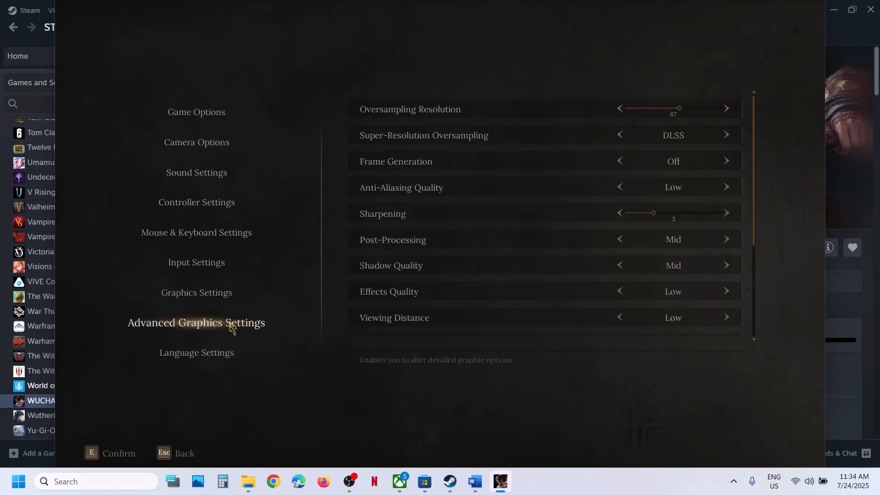
left_click(233, 326)
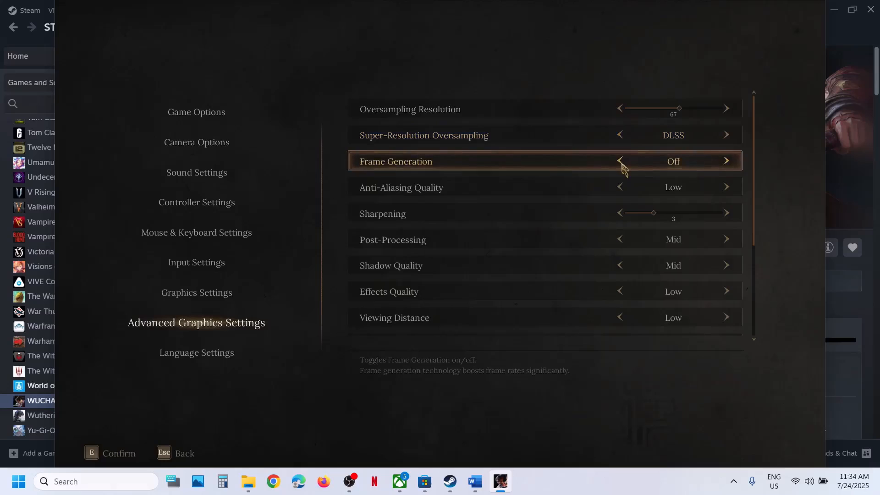
left_click(620, 135)
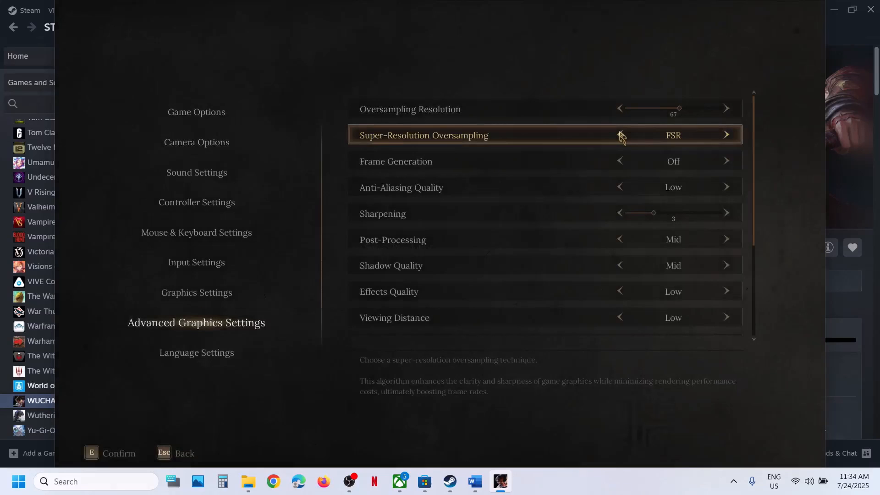
left_click(620, 134)
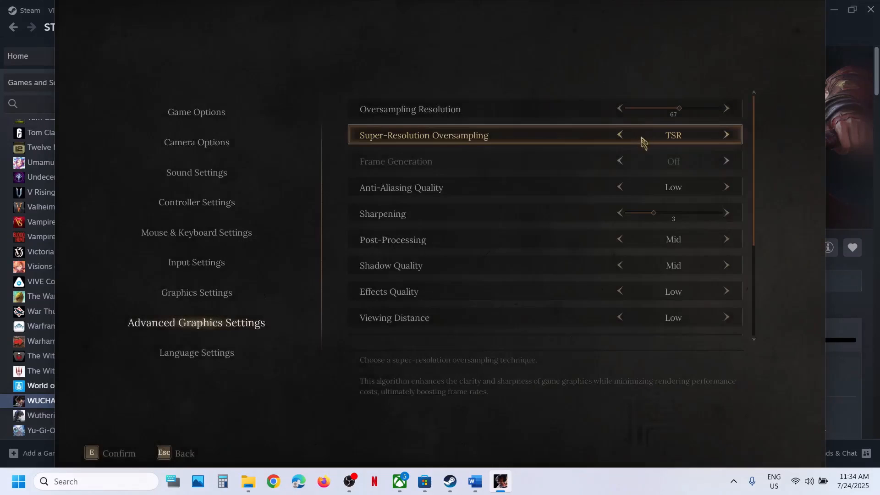
- Try Super-Resolution Oversampling at DLSS and FSR, and return it to TSR
left_click(620, 135)
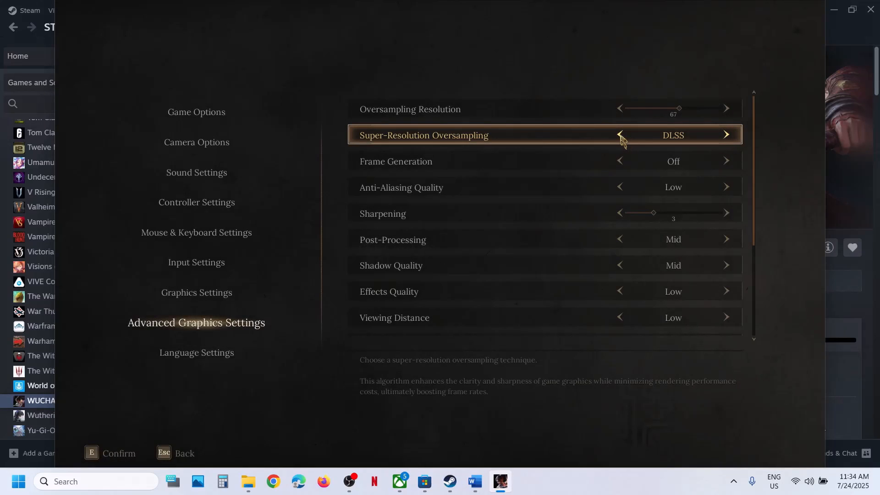
left_click(620, 135)
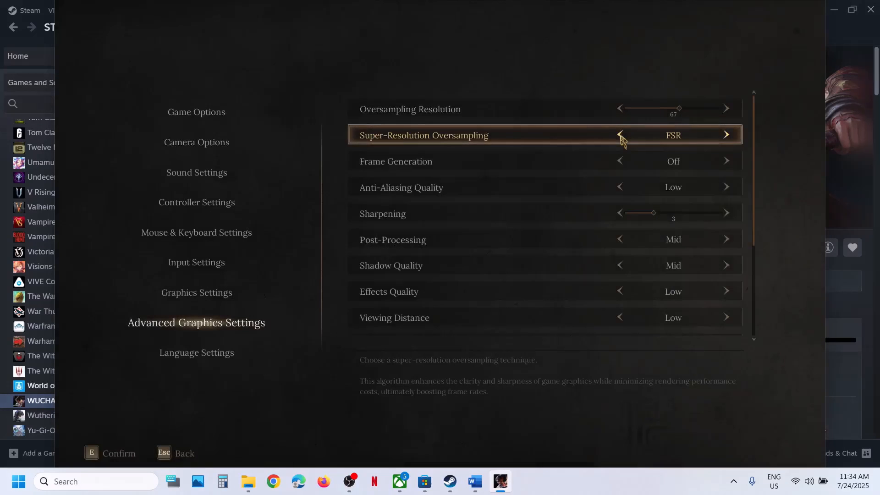
left_click(620, 134)
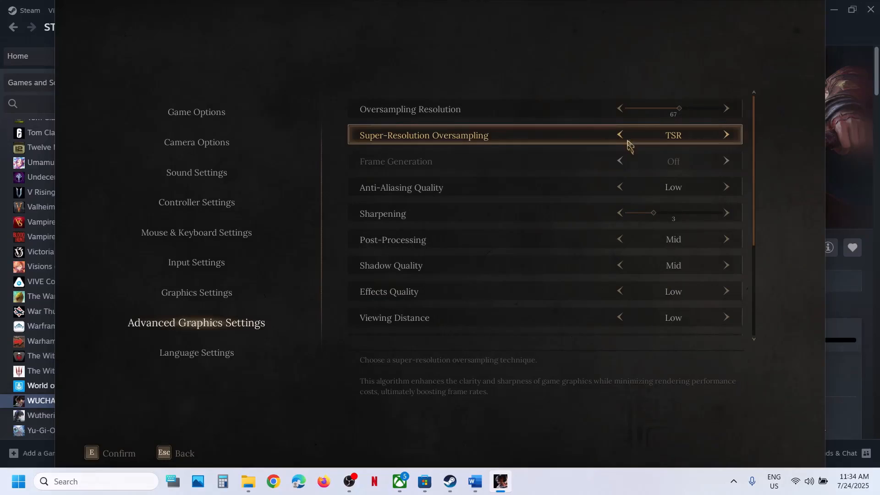
- Review the remaining advanced graphics options down to Reflection Quality, leave the settings and close the game
scroll(620, 191, "down", 1)
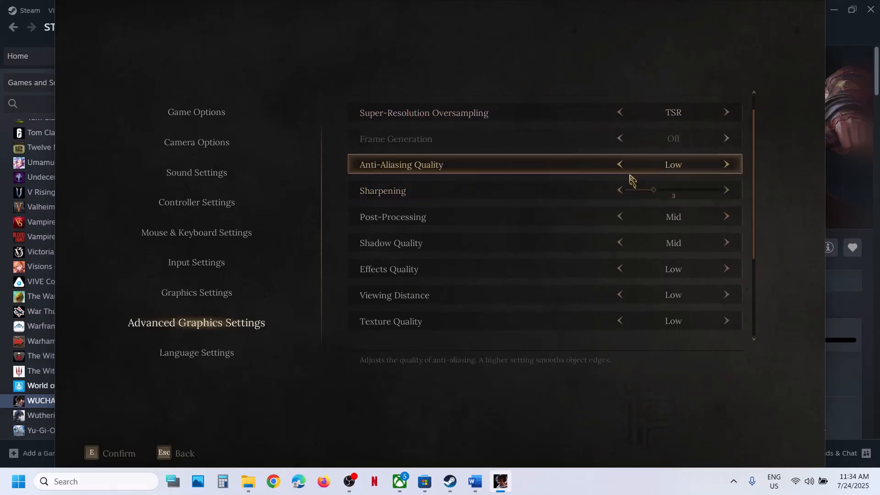
scroll(631, 178, "down", 1)
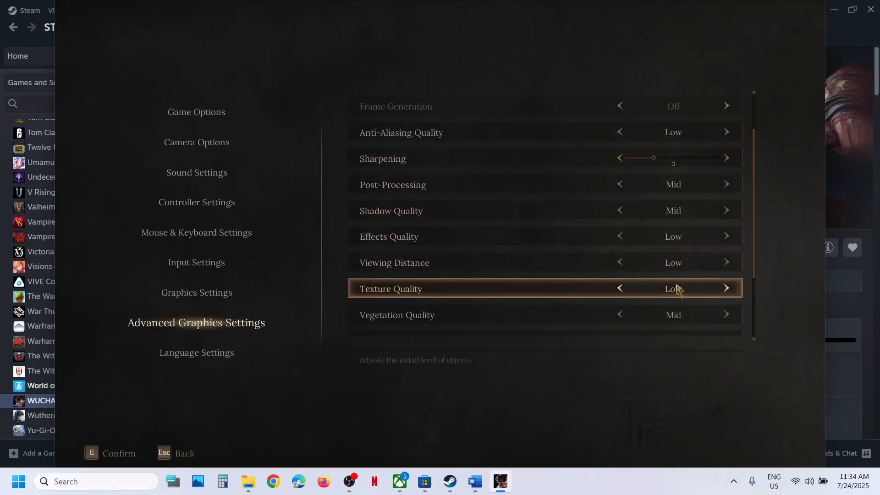
scroll(676, 290, "down", 4)
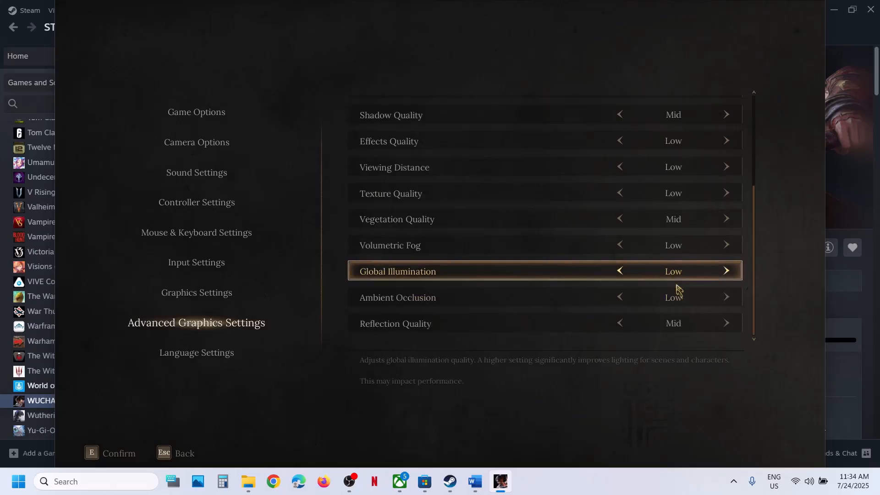
key("Escape")
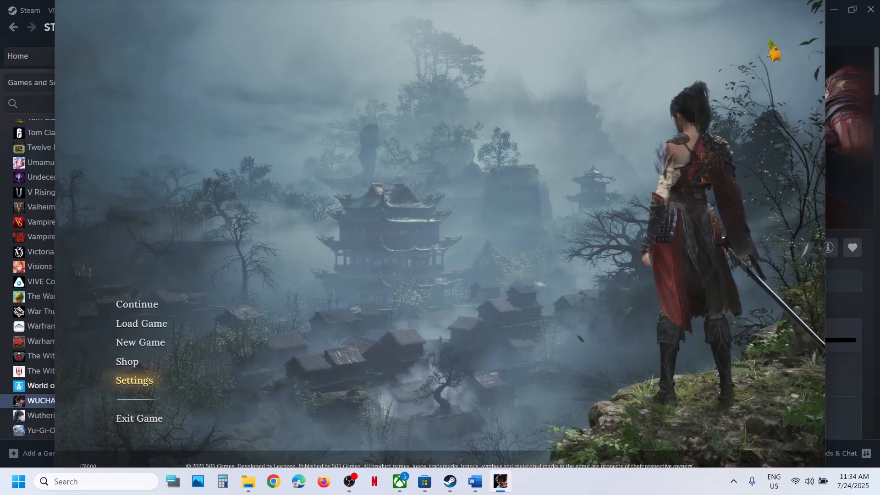
left_click(502, 480)
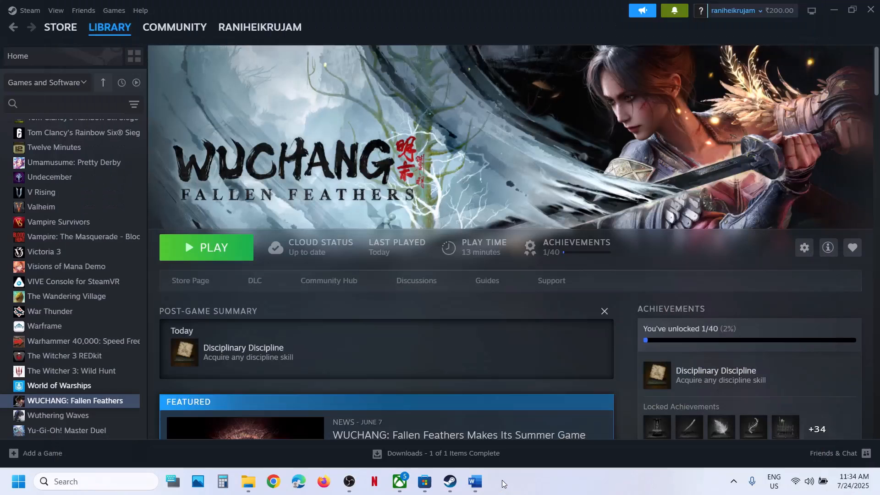
- Switch to the Word troubleshooting document and highlight Step 21's instruction to uninstall the game and delete its folder
left_click(477, 482)
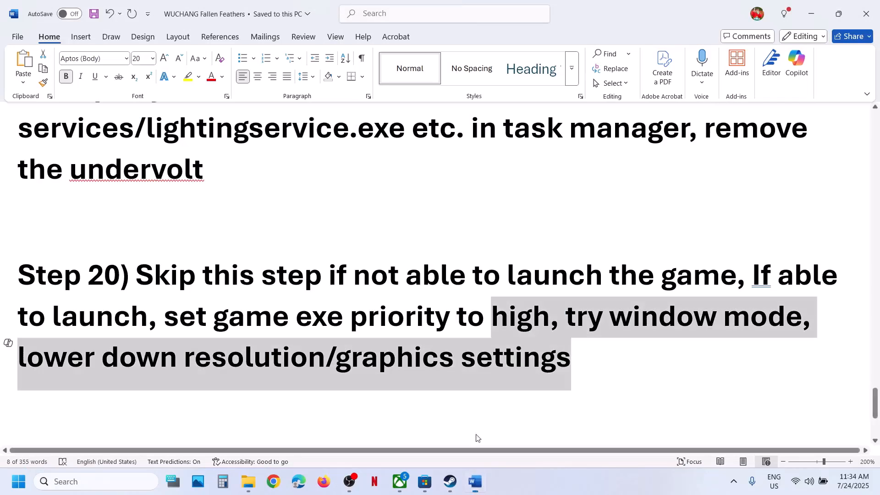
scroll(415, 320, "down", 3)
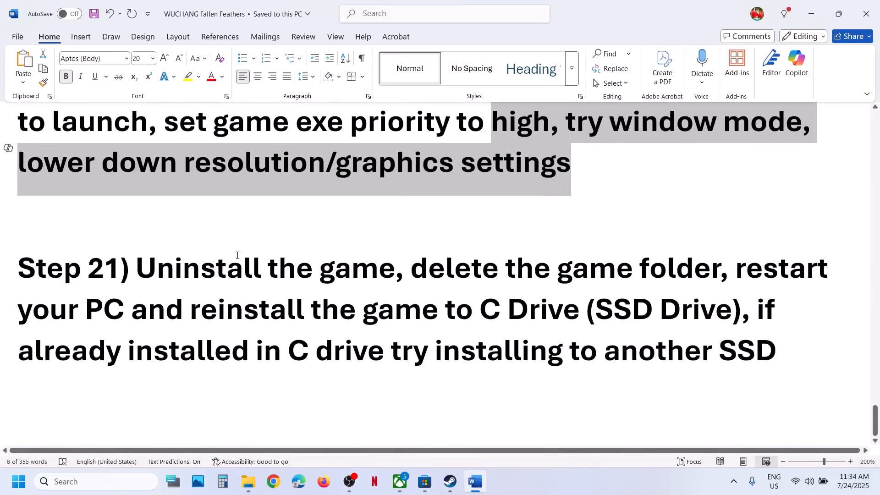
left_click_drag(137, 270, 533, 273)
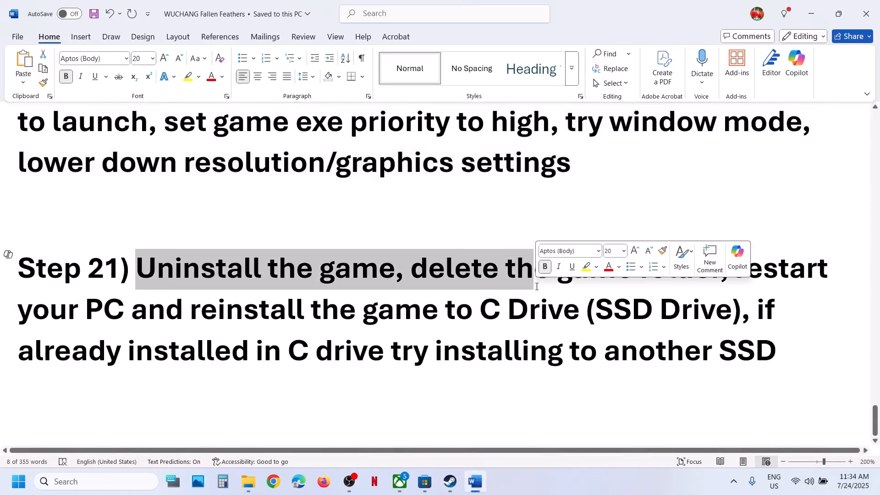
- Switch to Steam, show the management options with Uninstall for WUCHANG: Fallen Feathers, and dismiss them
left_click(452, 481)
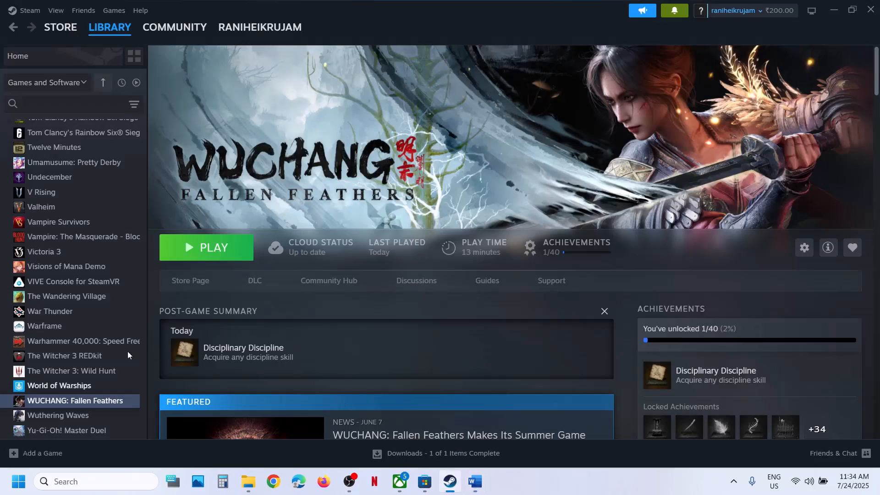
right_click(85, 402)
mouse_move(114, 366)
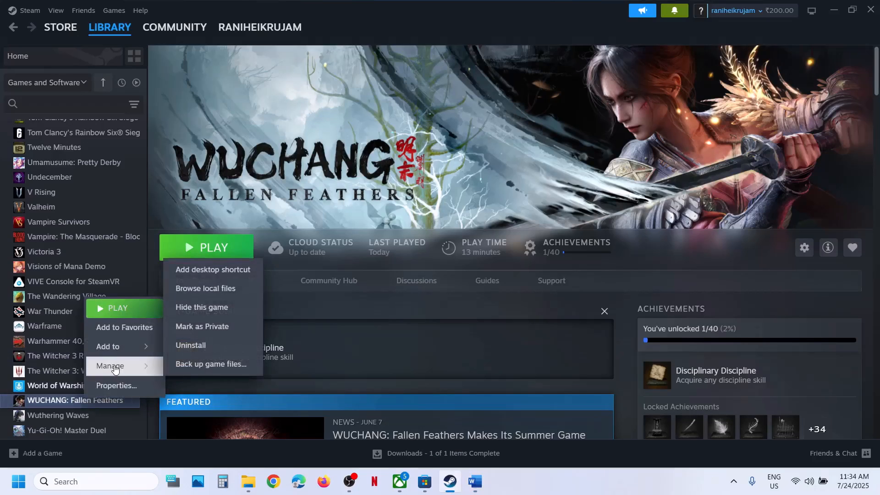
left_click(436, 160)
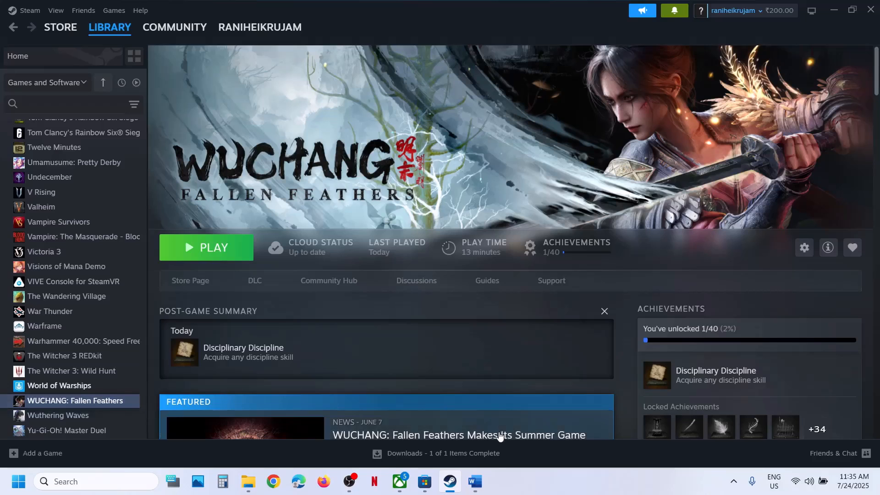
- Return to the Word troubleshooting document and insert a blank line above Step 21
left_click(475, 481)
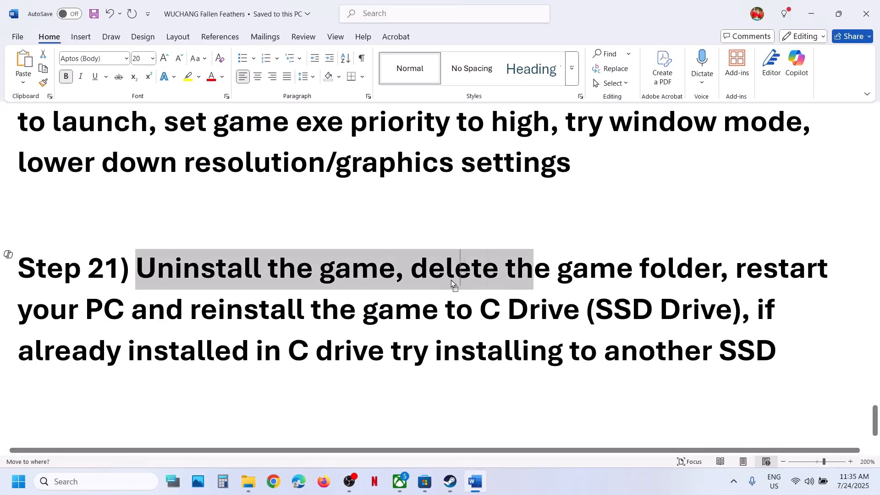
left_click(428, 274)
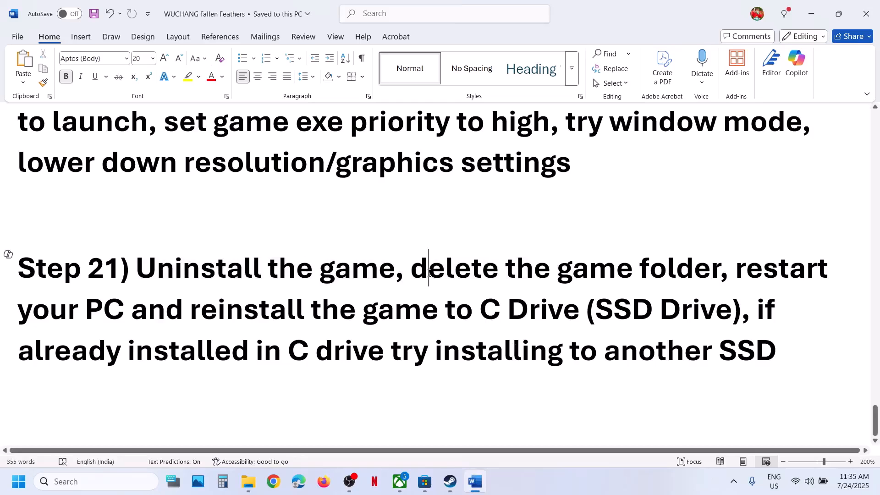
key("Home")
key("Return")
key("Up")
scroll(464, 334, "down", 1)
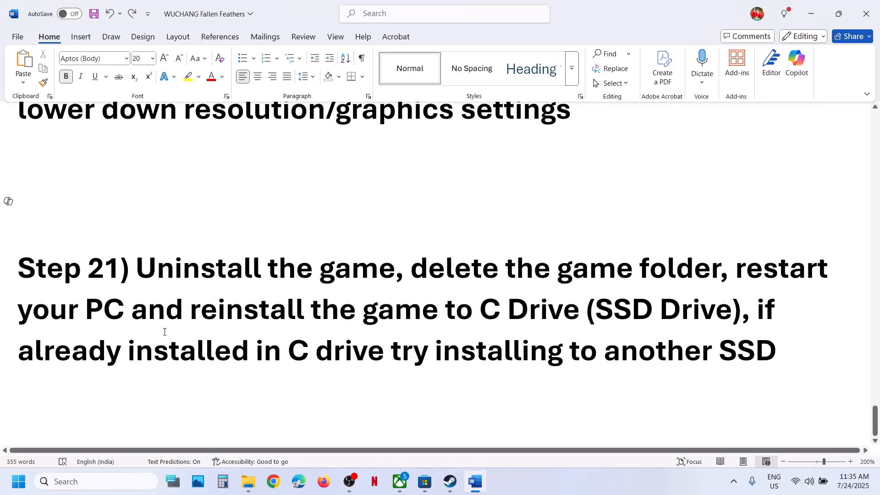
- Highlight Step 21's advice on reinstalling the game to the C drive or another SSD, and switch back to Steam
left_click_drag(165, 320, 557, 315)
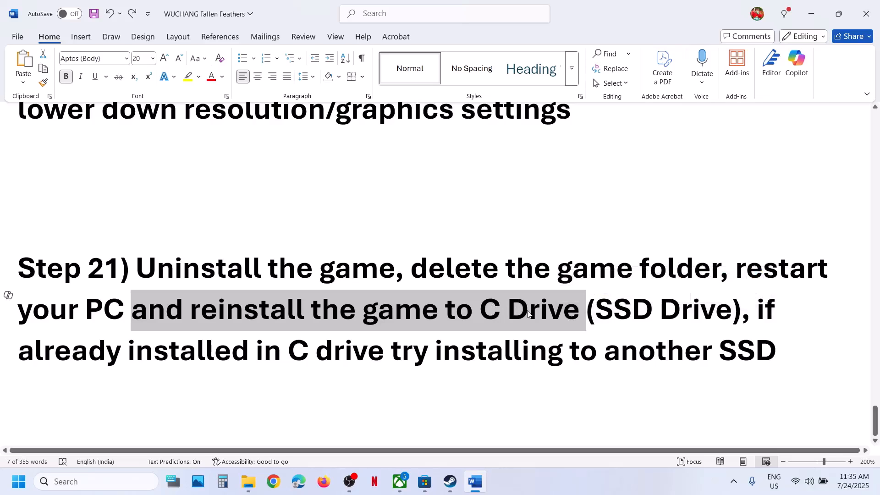
left_click_drag(735, 314, 776, 362)
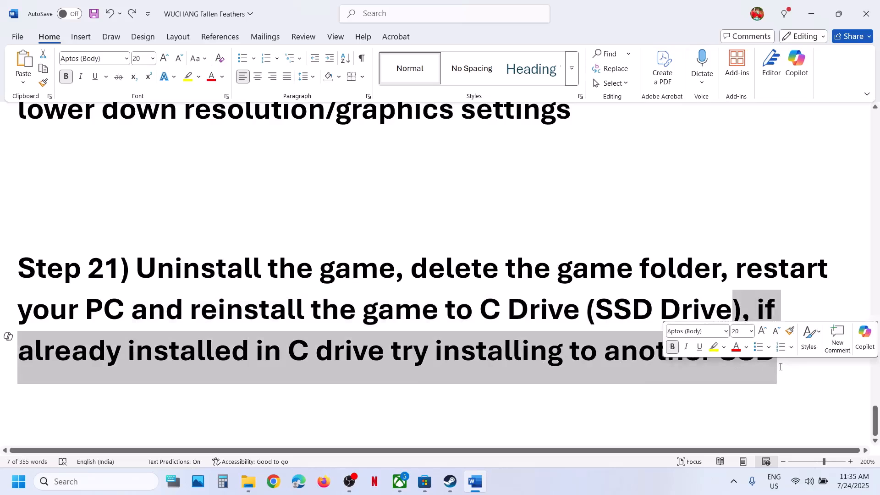
left_click(449, 489)
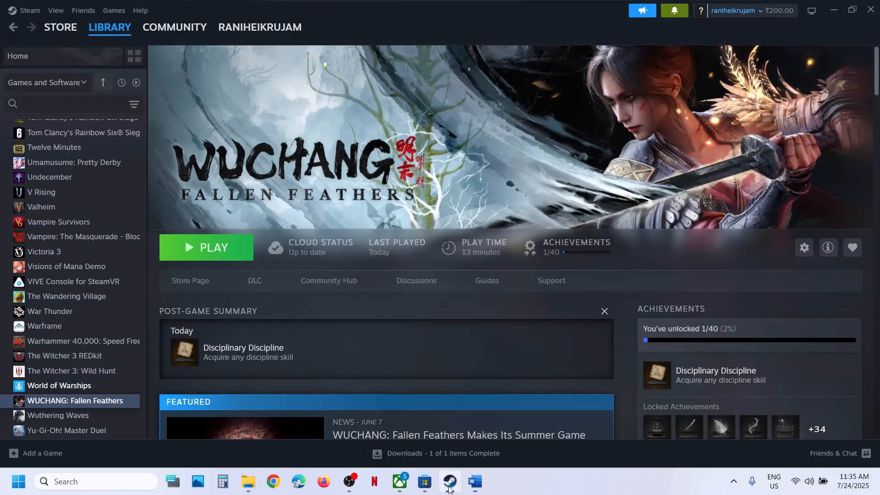